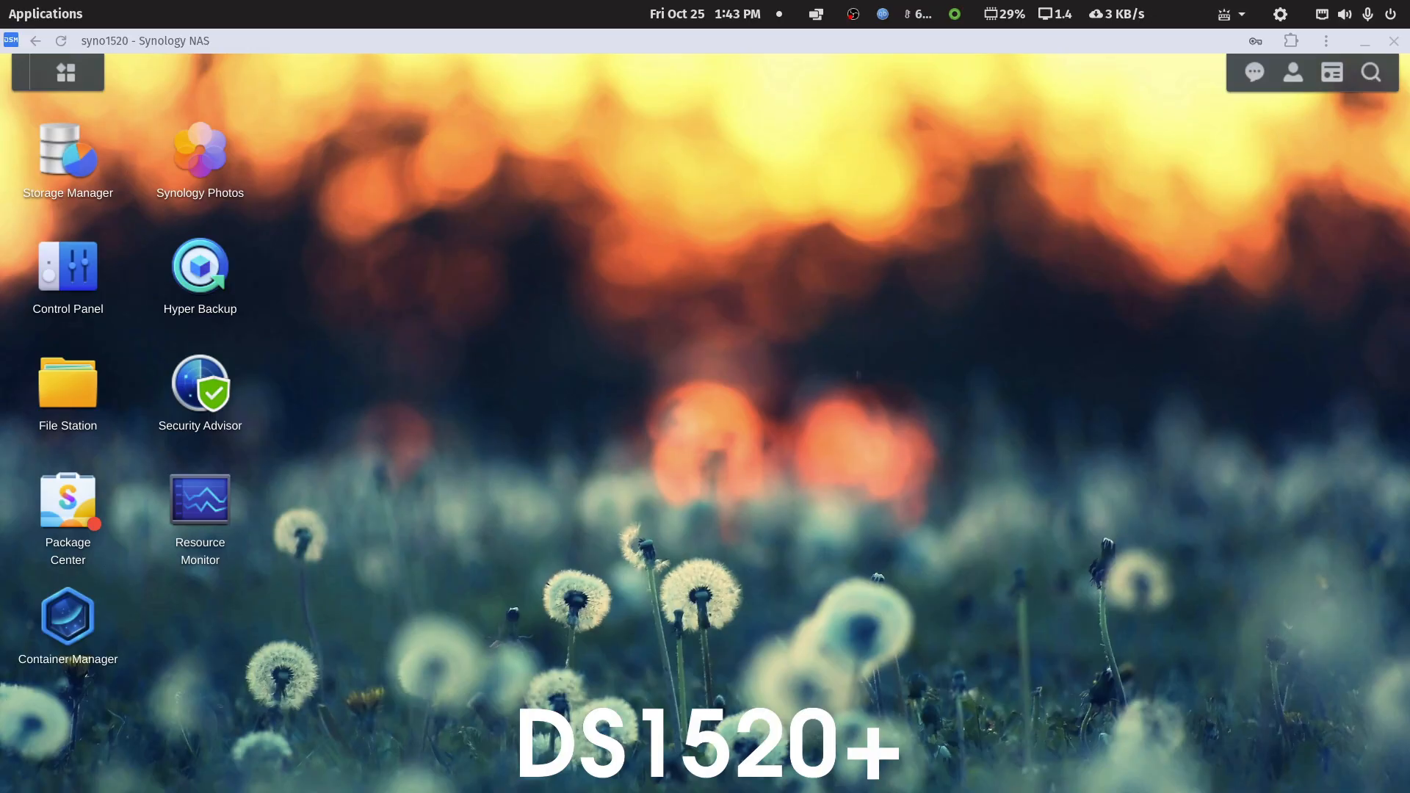
Step: Open File Station and view the plexpd folder inside the docker shared folder
click(67, 411)
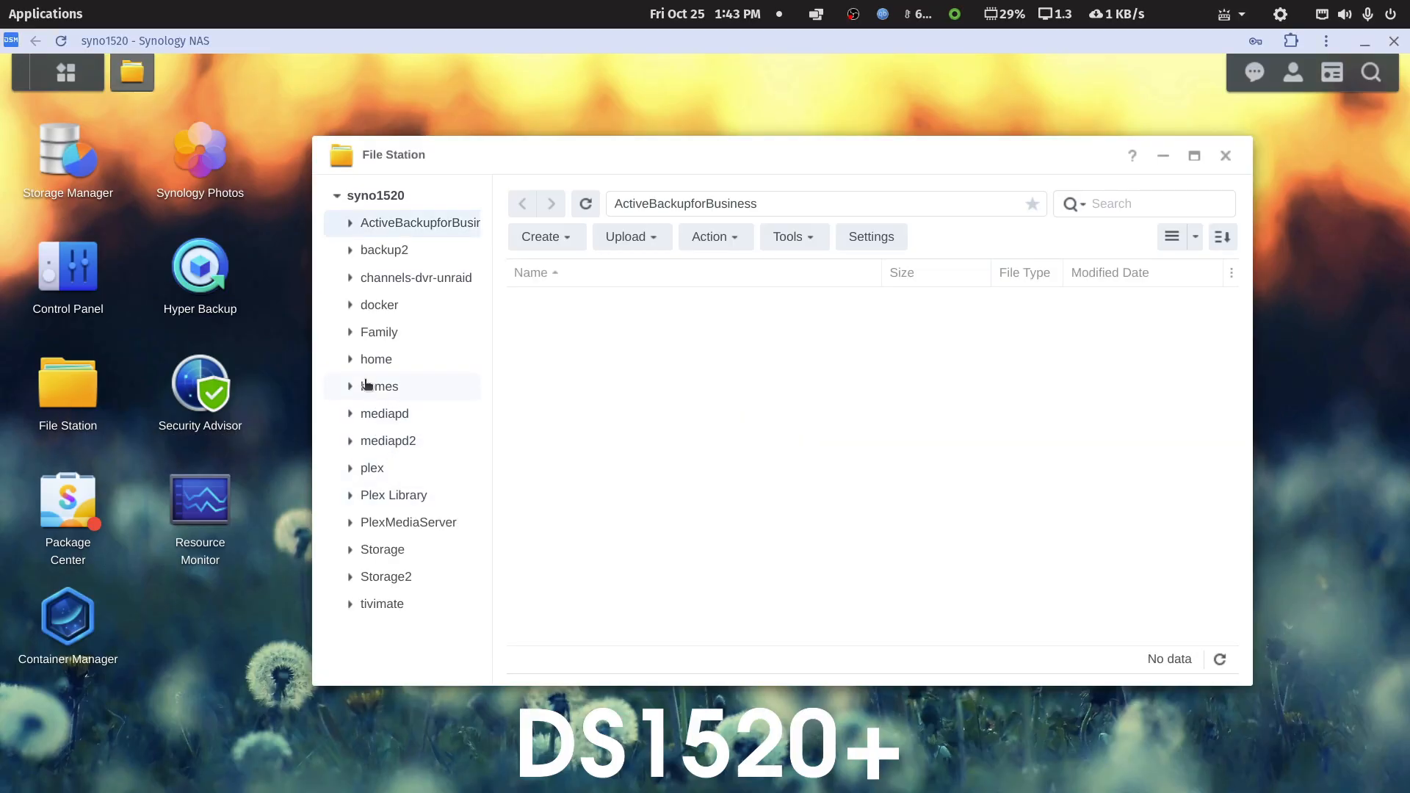
click(350, 307)
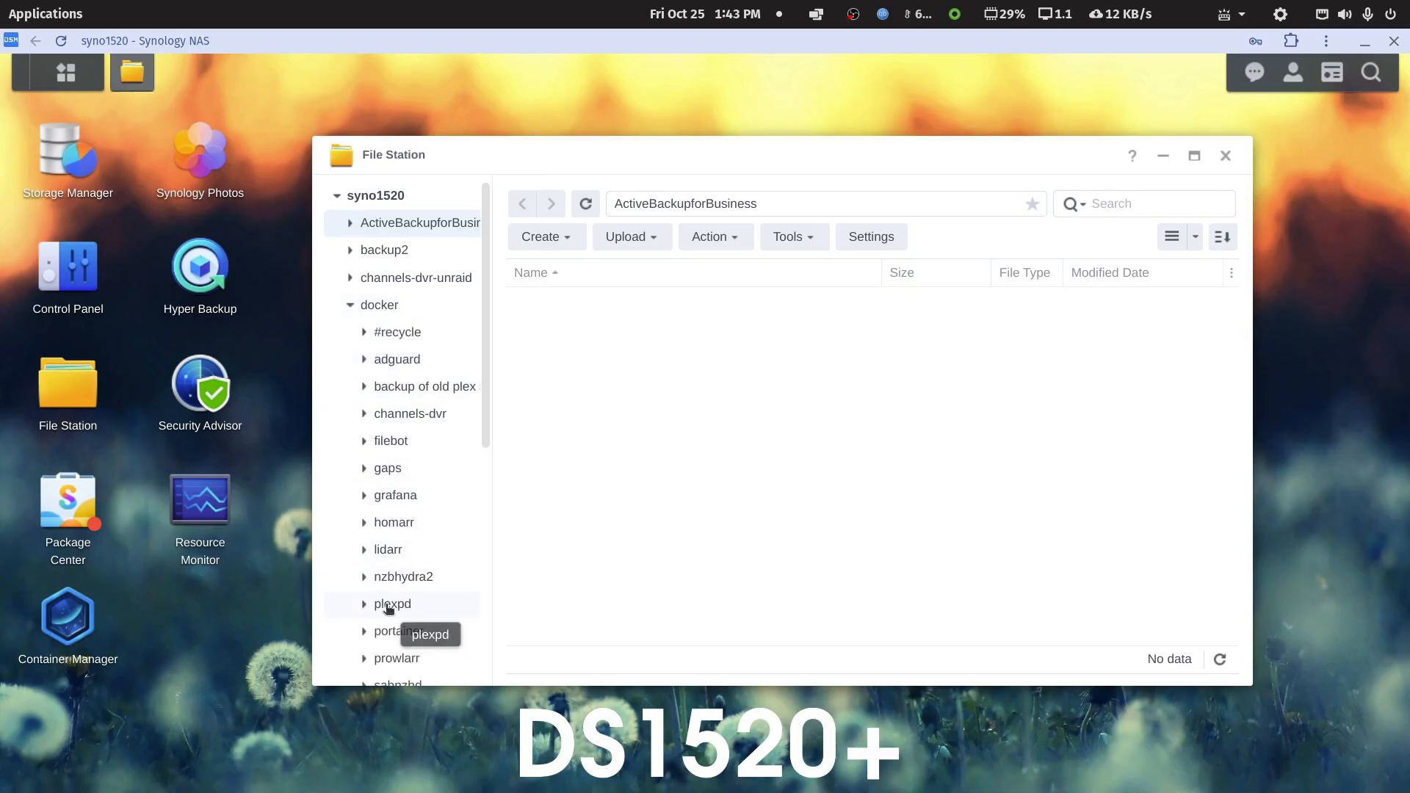
click(389, 607)
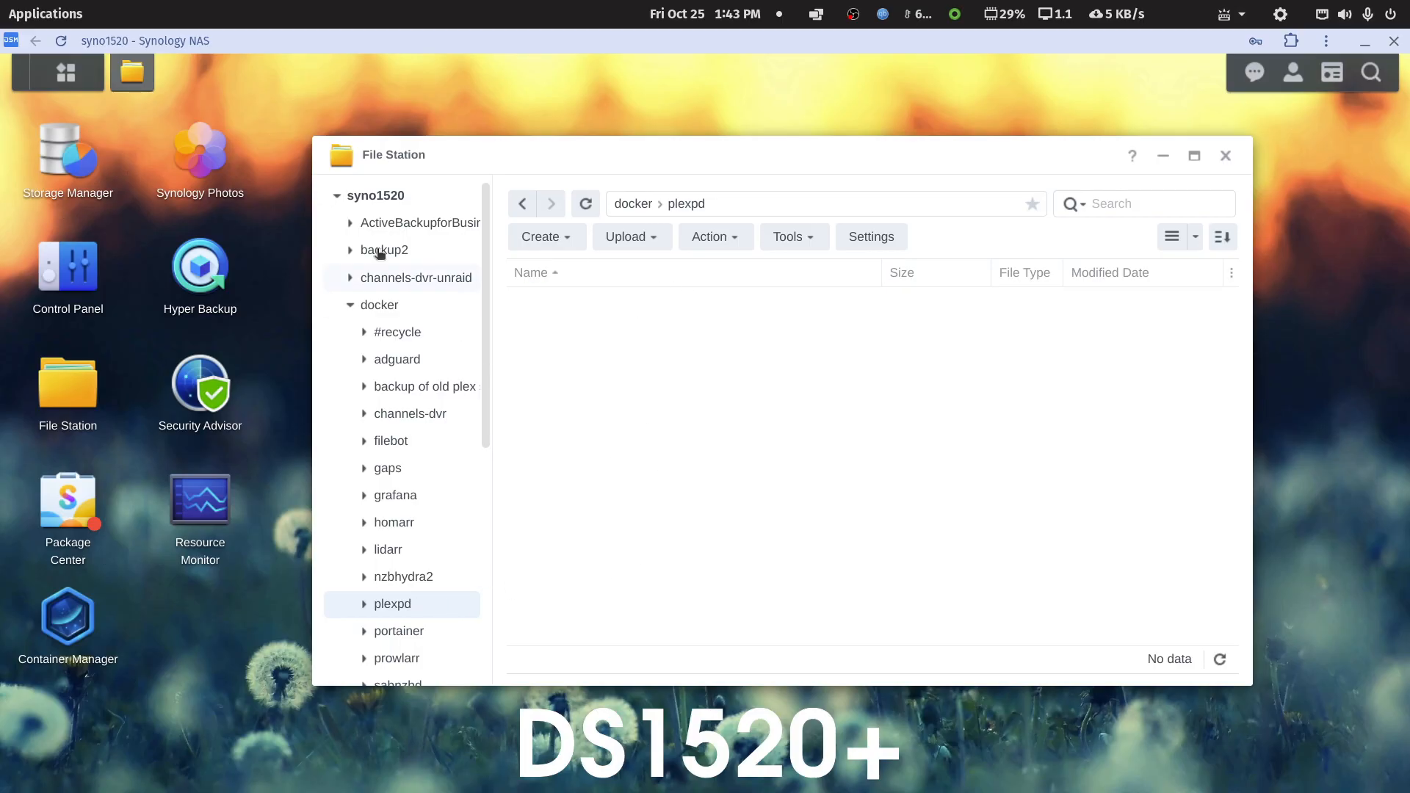
click(350, 305)
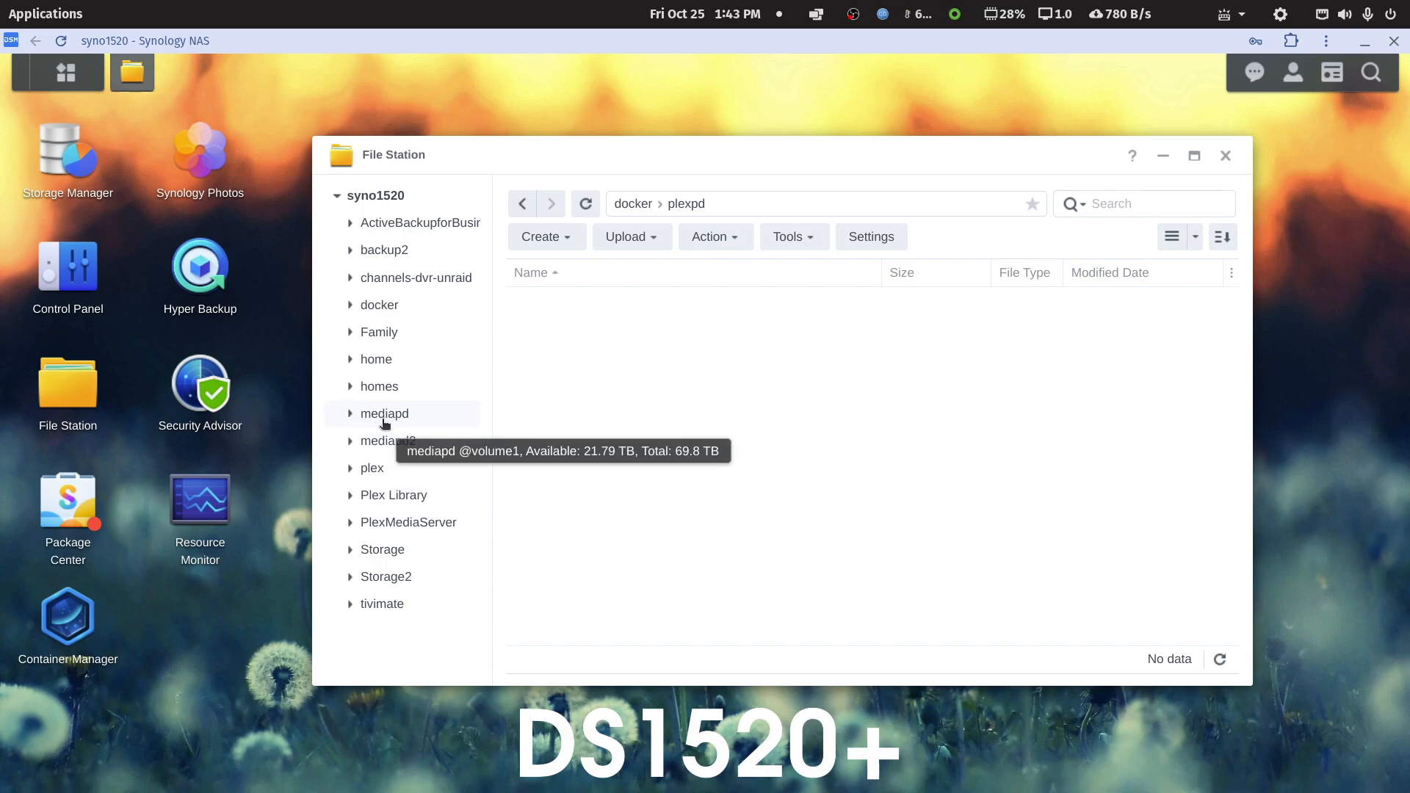
Step: Browse the mediapd share's movie-libraries folders and examine the contents of movie-main
click(351, 416)
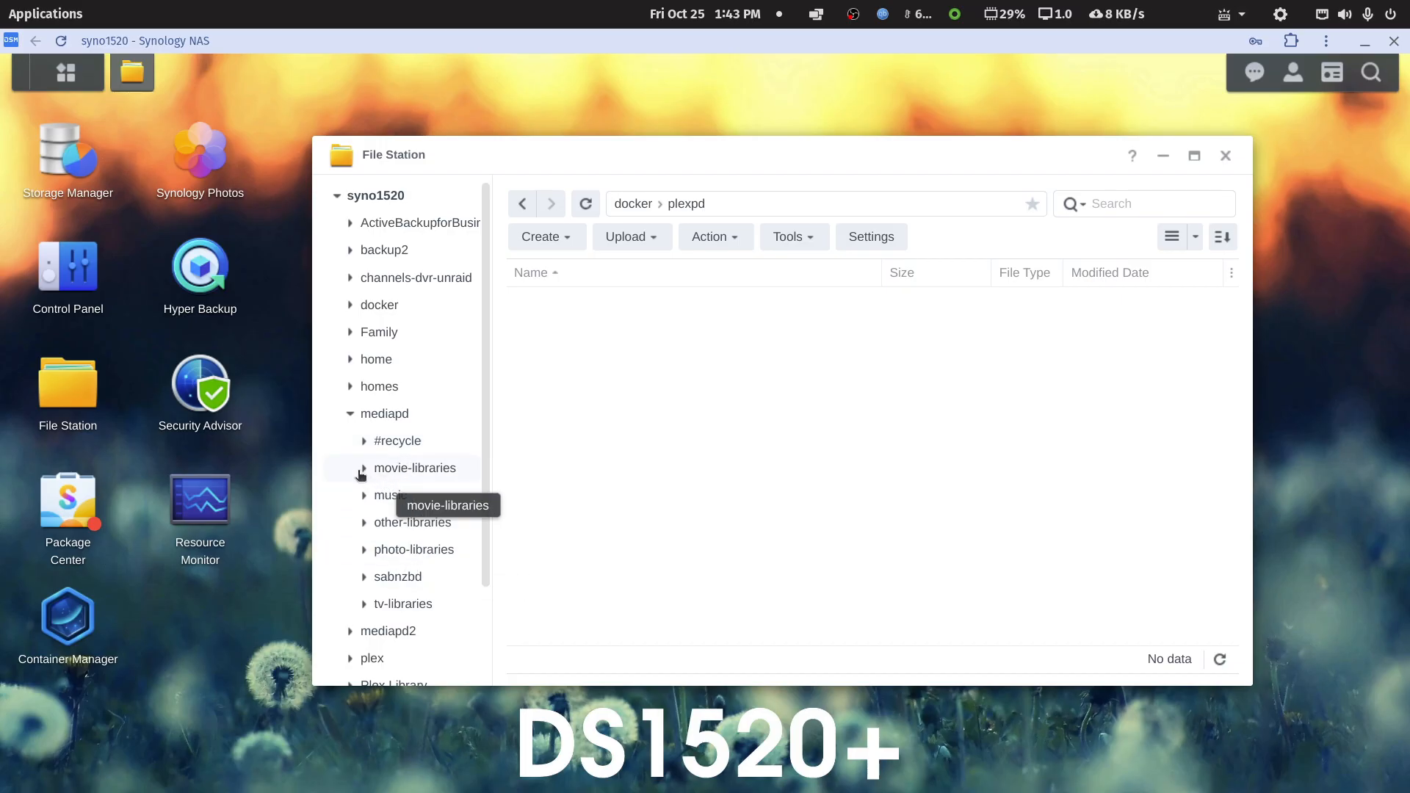
click(362, 472)
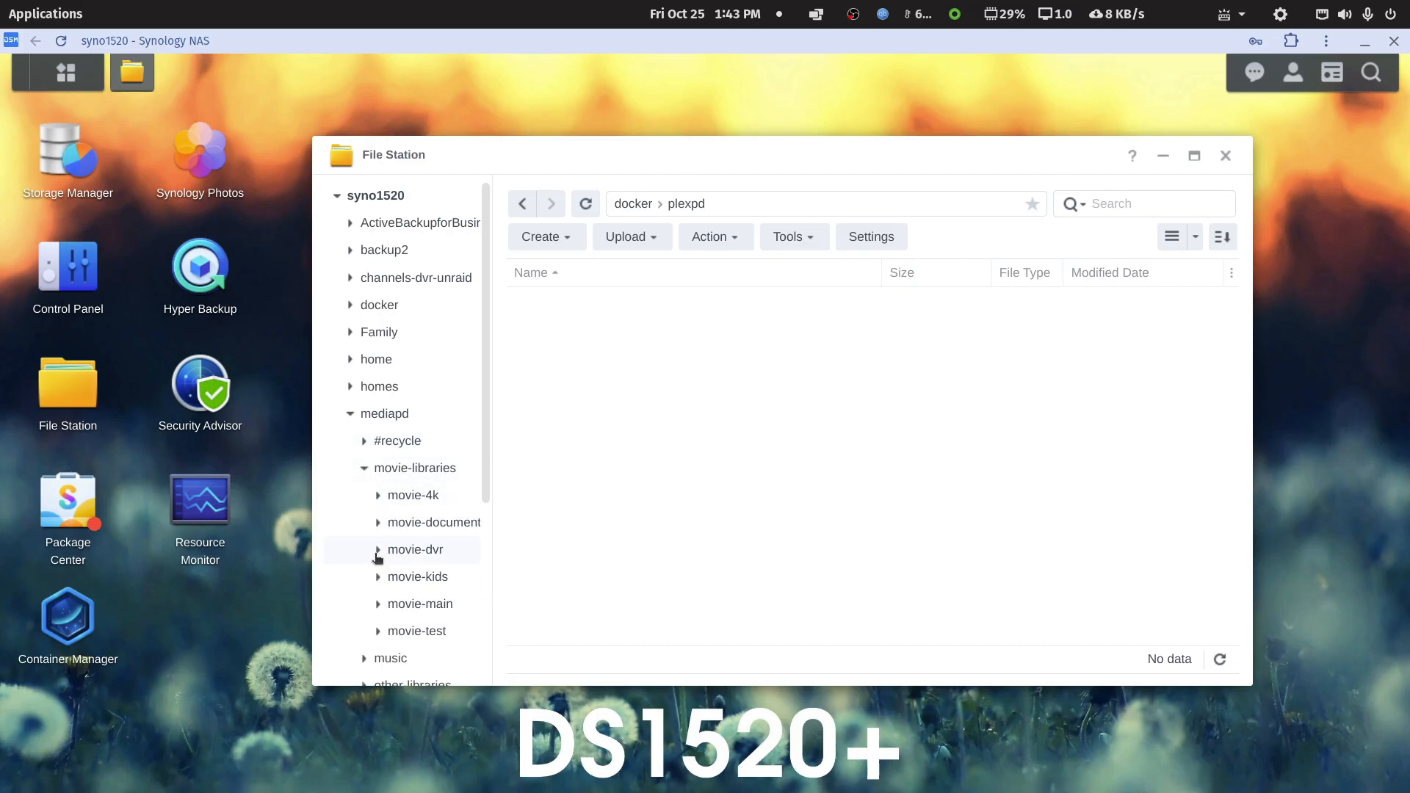
click(379, 605)
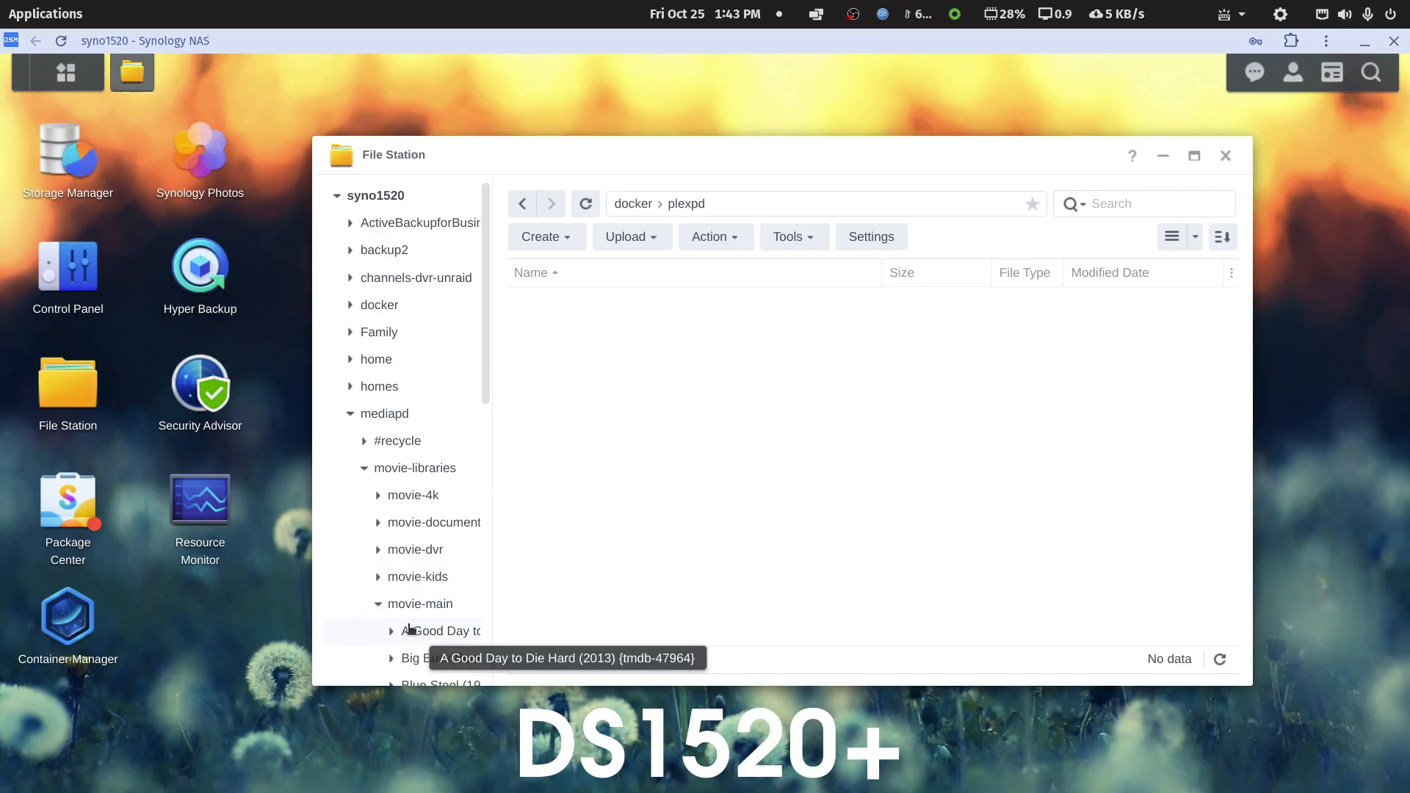
drag(481, 380, 481, 509)
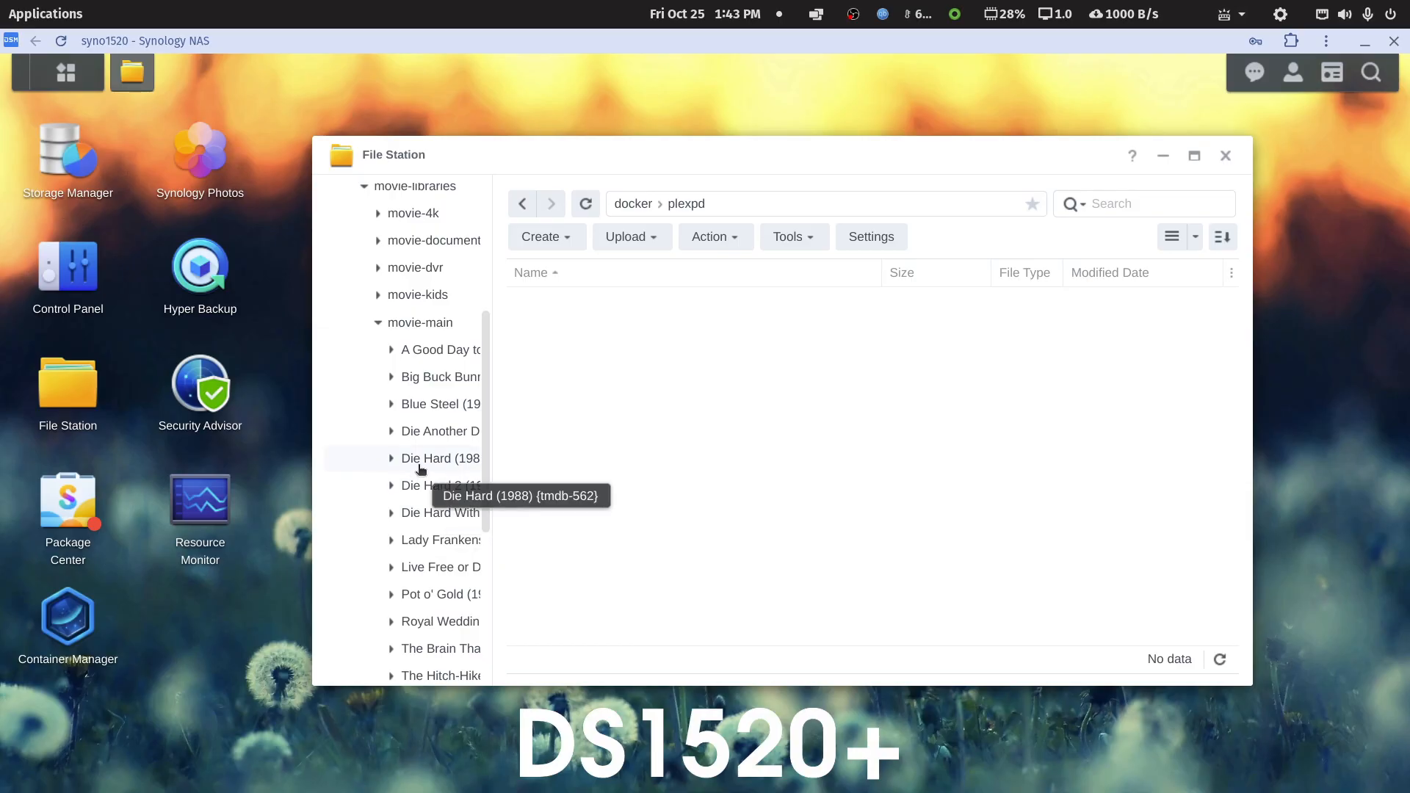
click(378, 324)
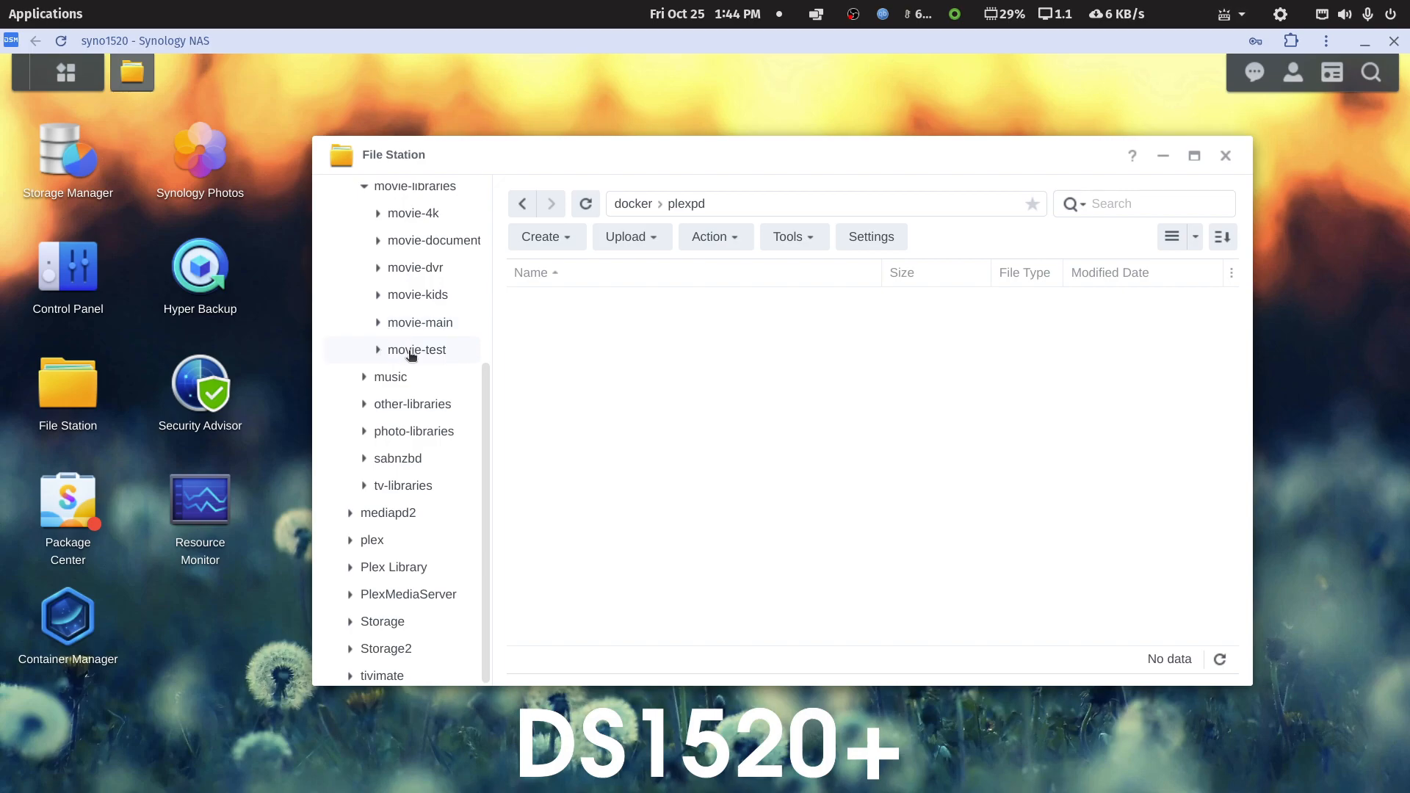
mouse_move(811, 788)
click(422, 326)
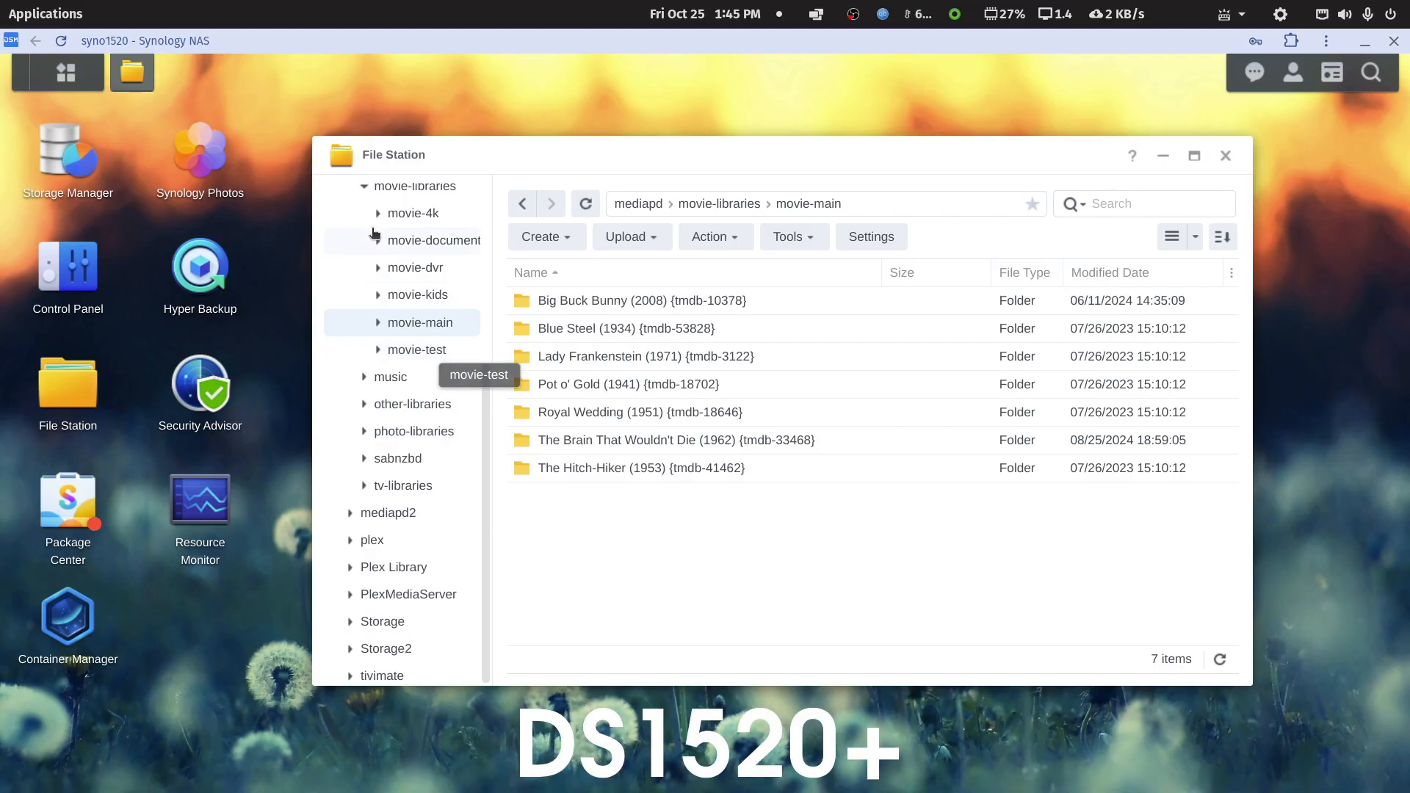
click(366, 185)
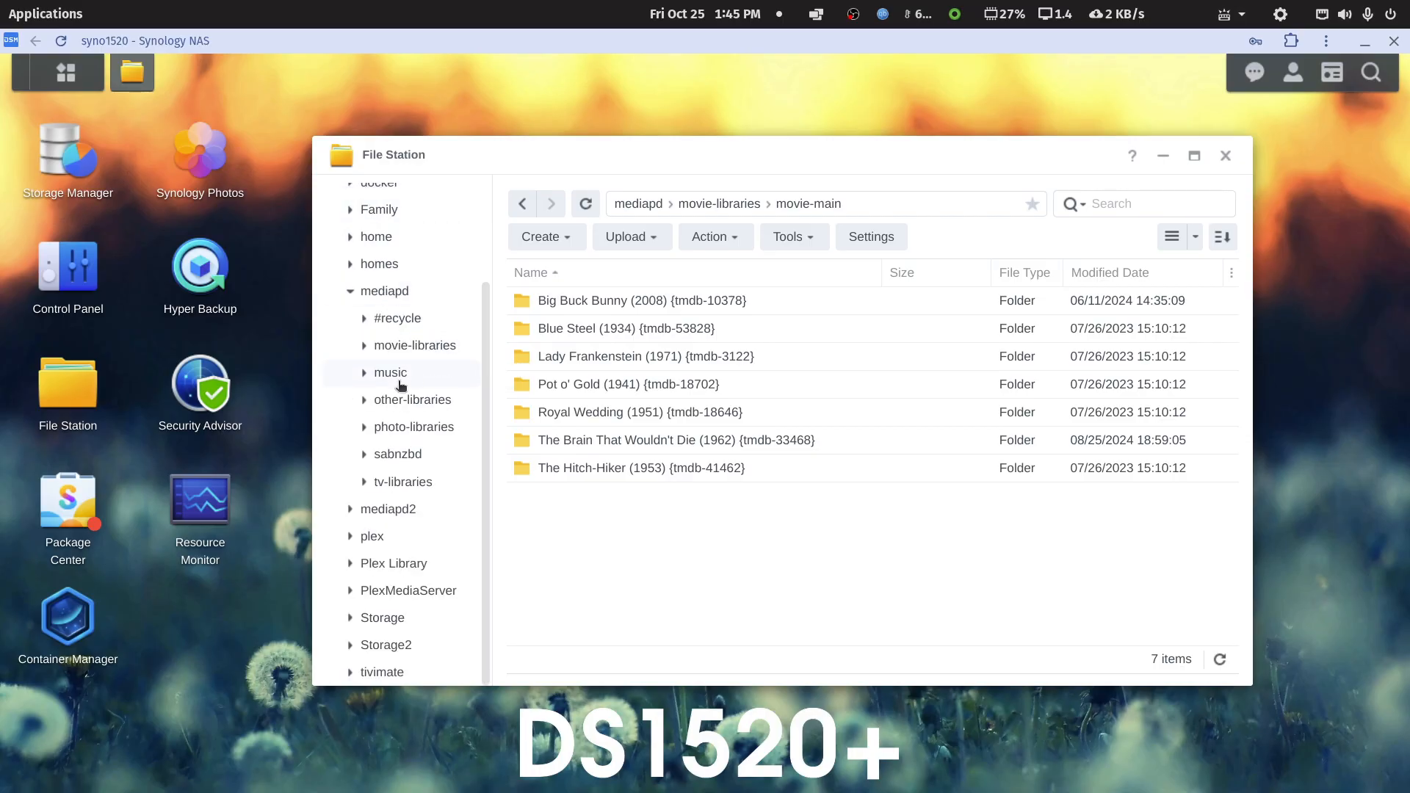
click(350, 291)
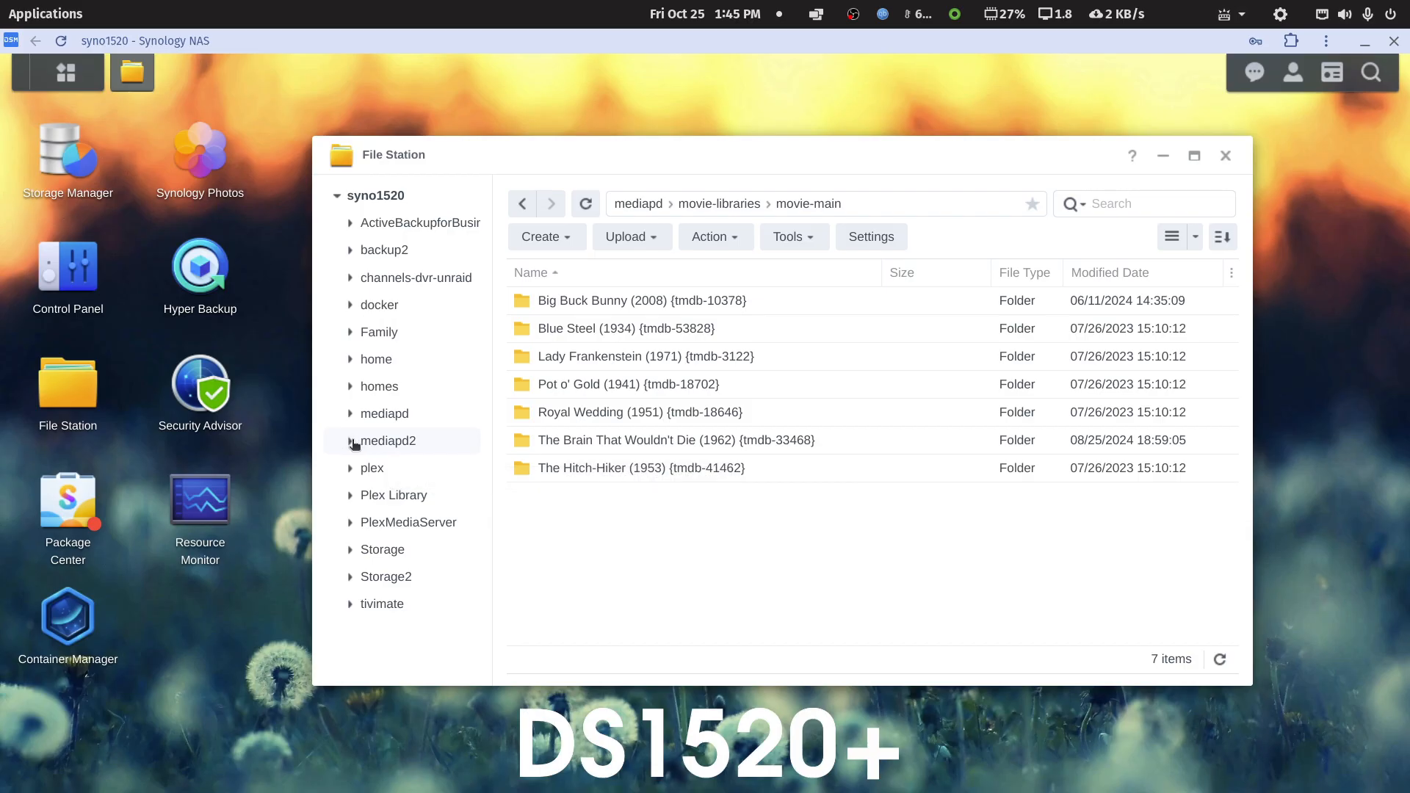
Step: View the Beat the Devil (1953) folder under mediapd2's movie-libraries/movie-main, and close File Station
click(351, 441)
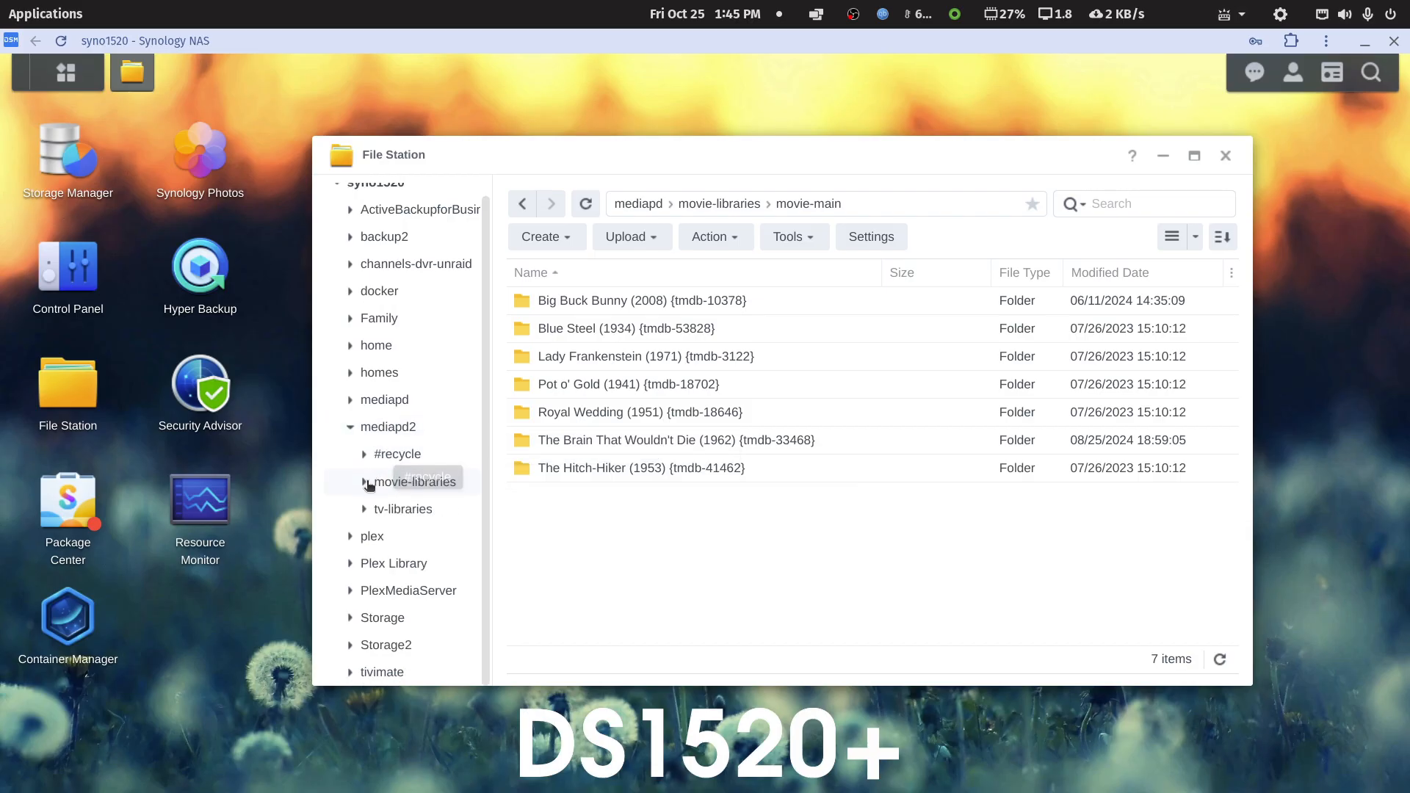
click(366, 483)
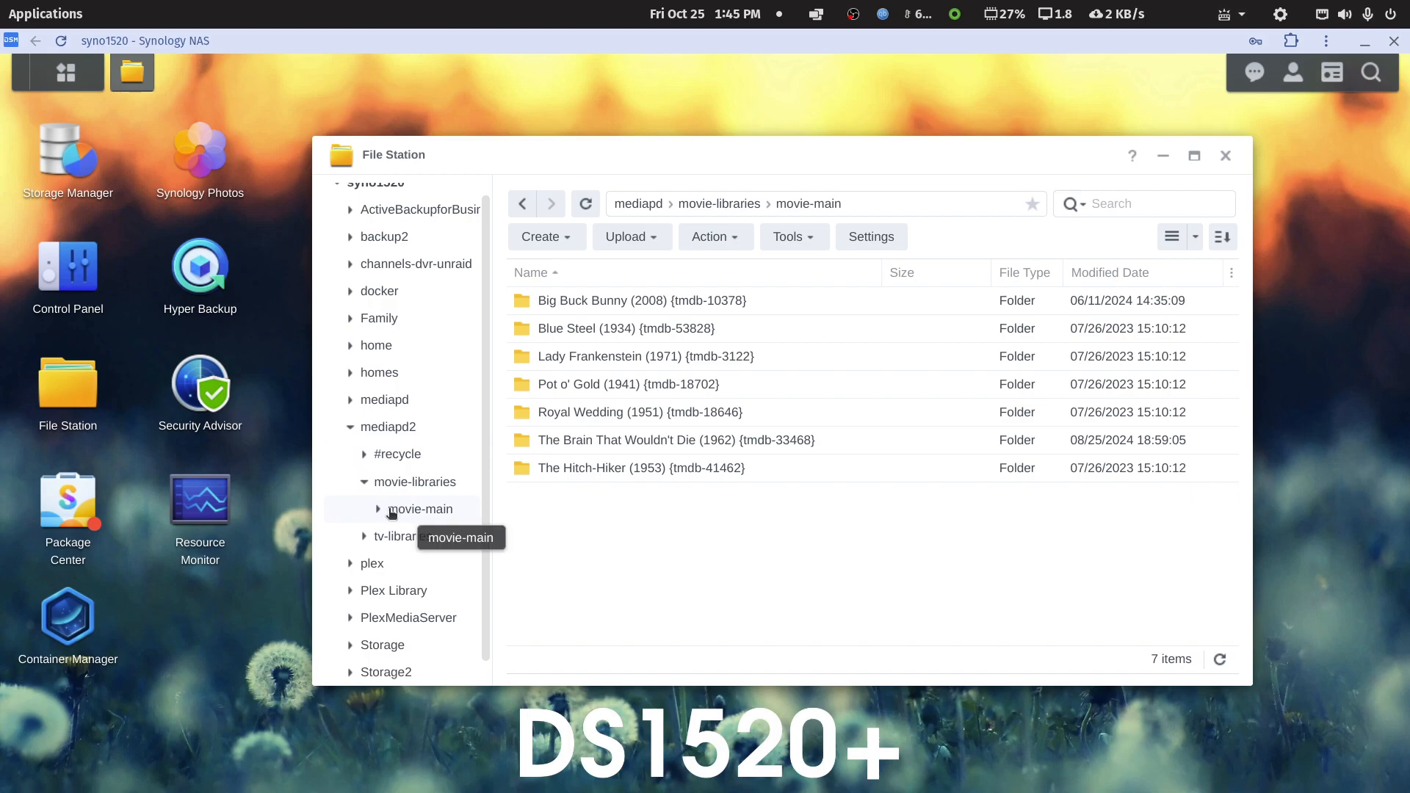
click(379, 509)
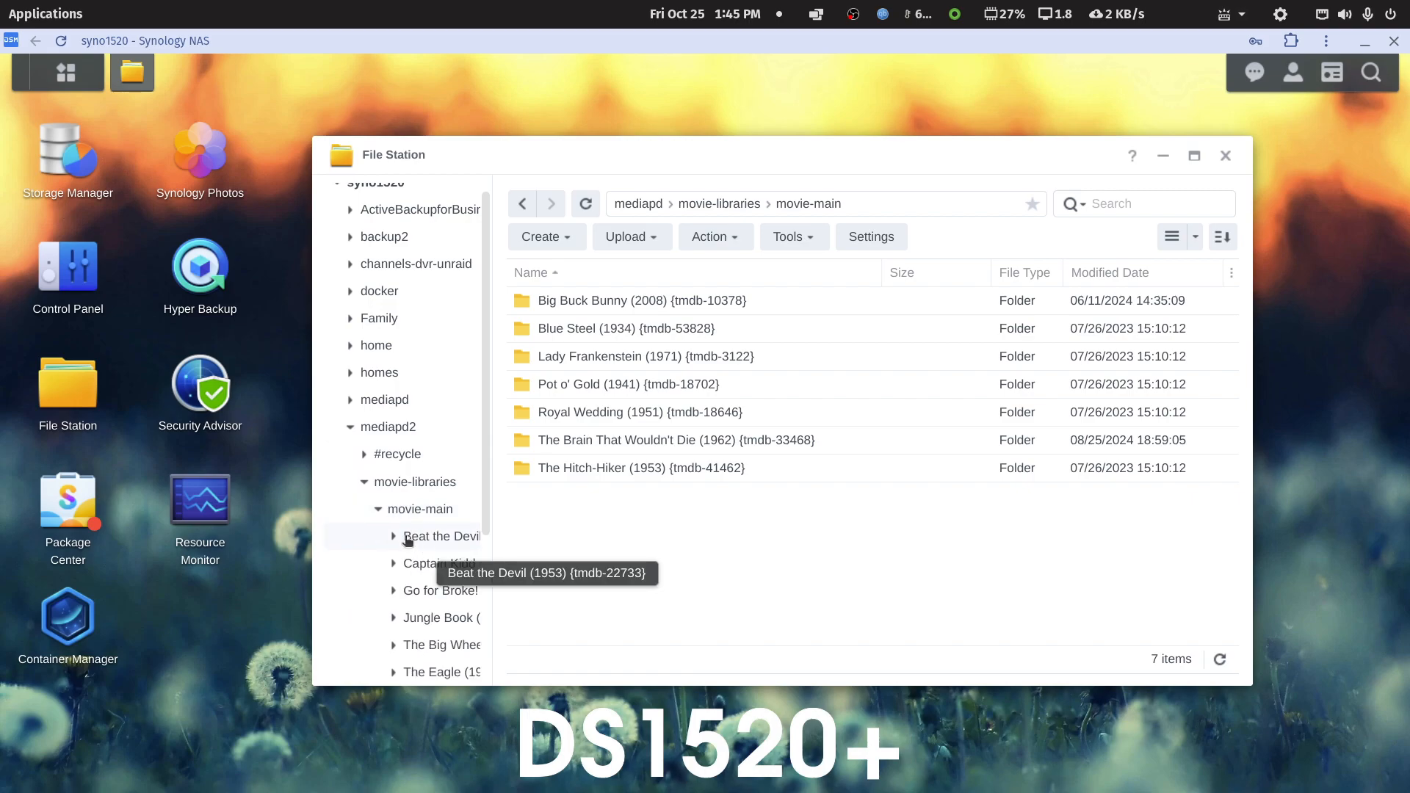
click(409, 539)
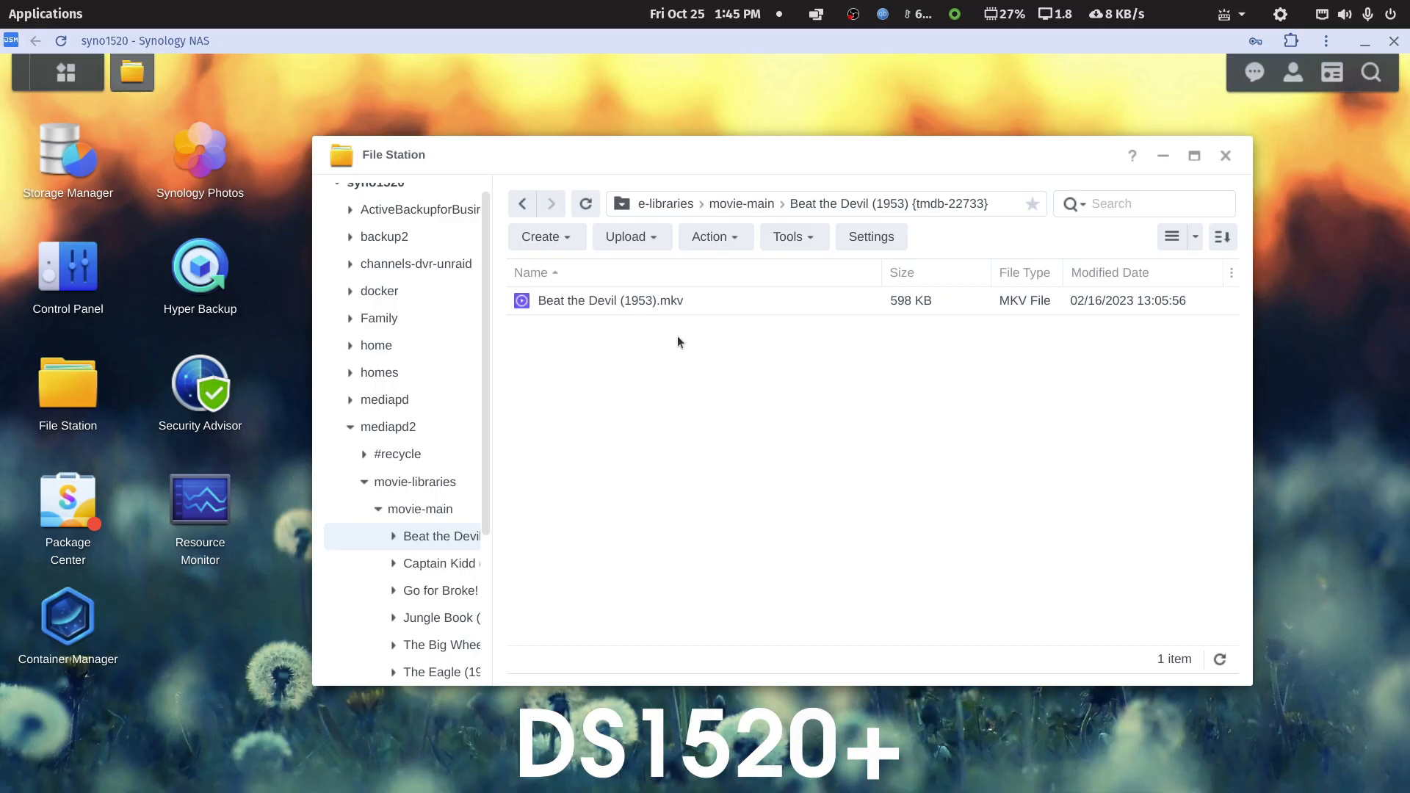
click(1224, 156)
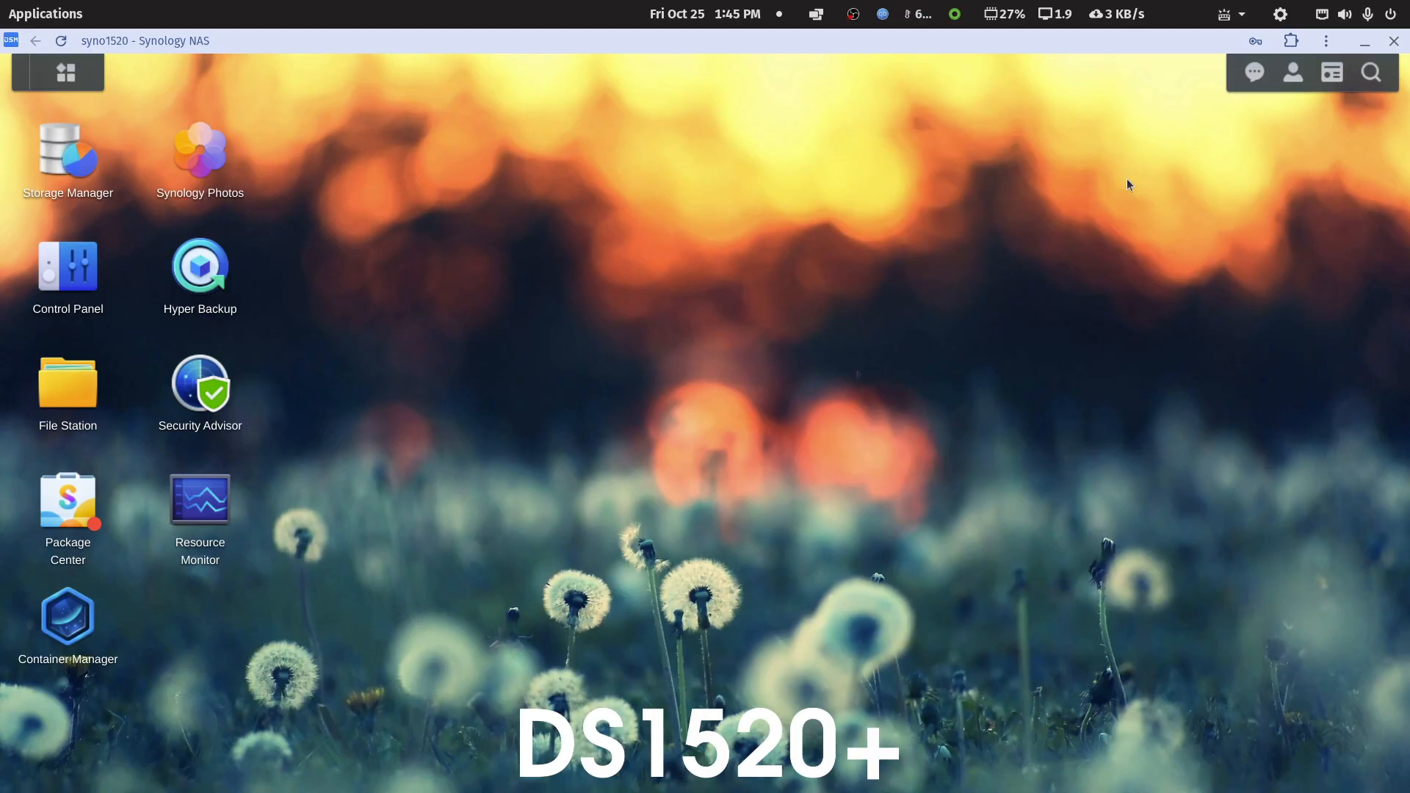
Step: Switch to the Marius Hosting Plex guide and highlight the /volume1/movies/media mapping in the compose code
click(1365, 45)
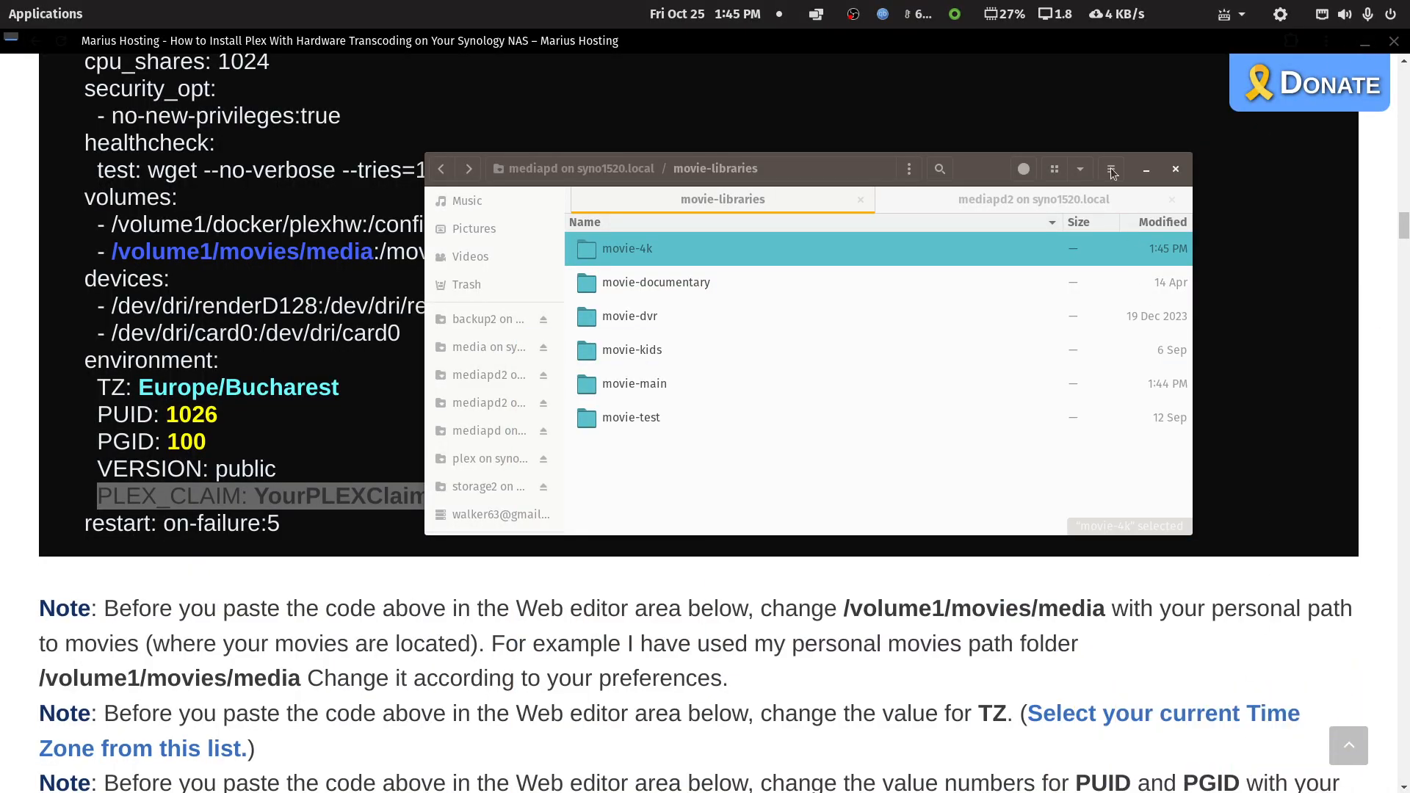
click(1117, 53)
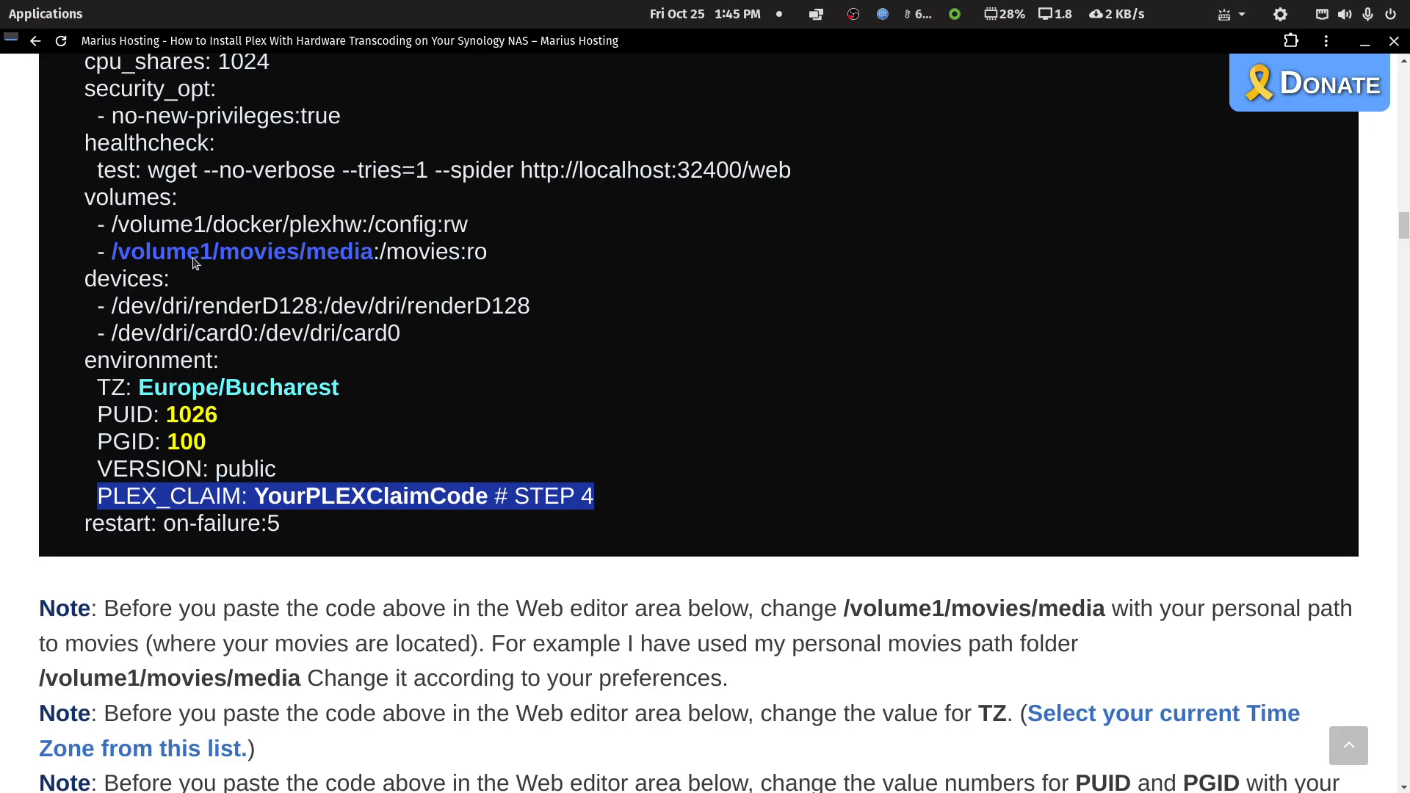
drag(120, 254, 386, 254)
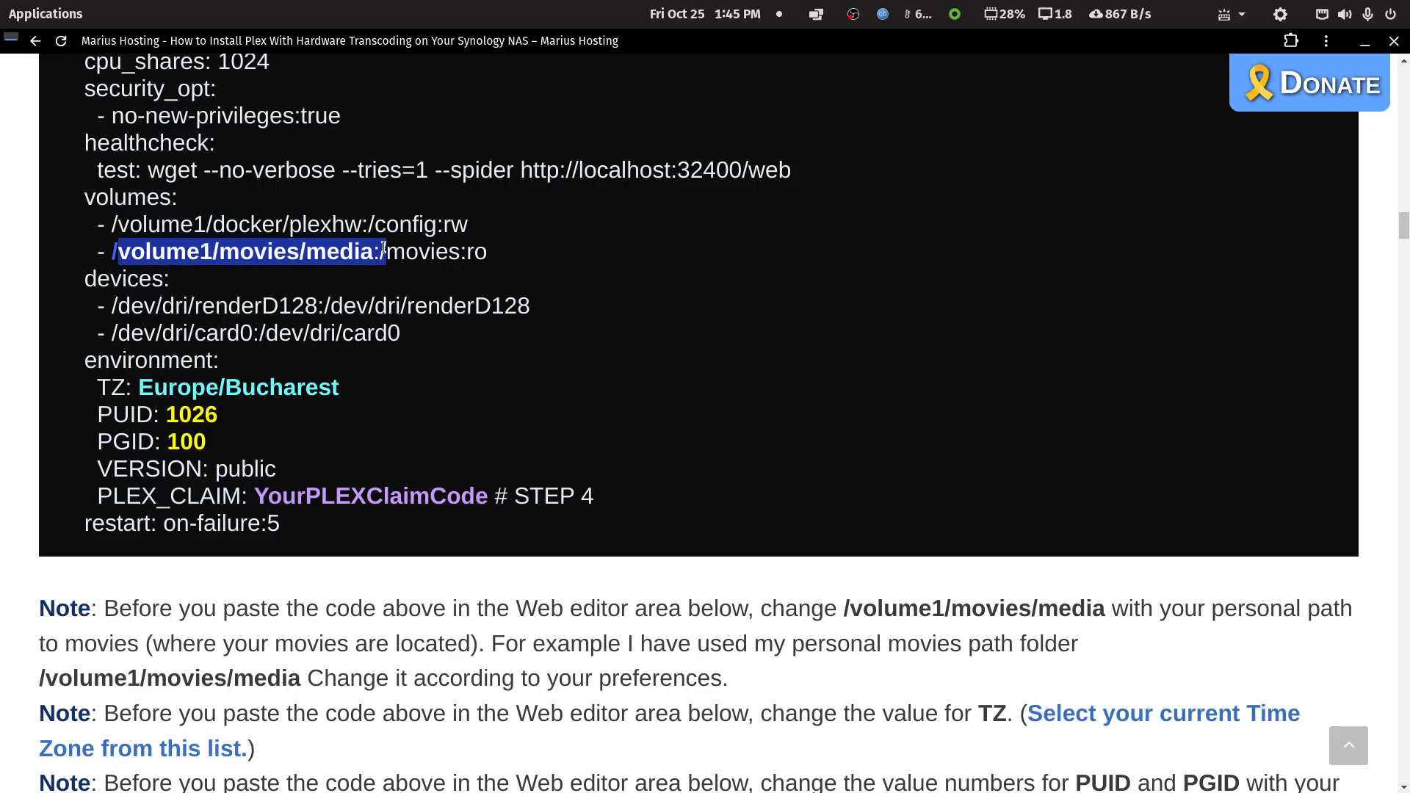
scroll(340, 285, up, 3)
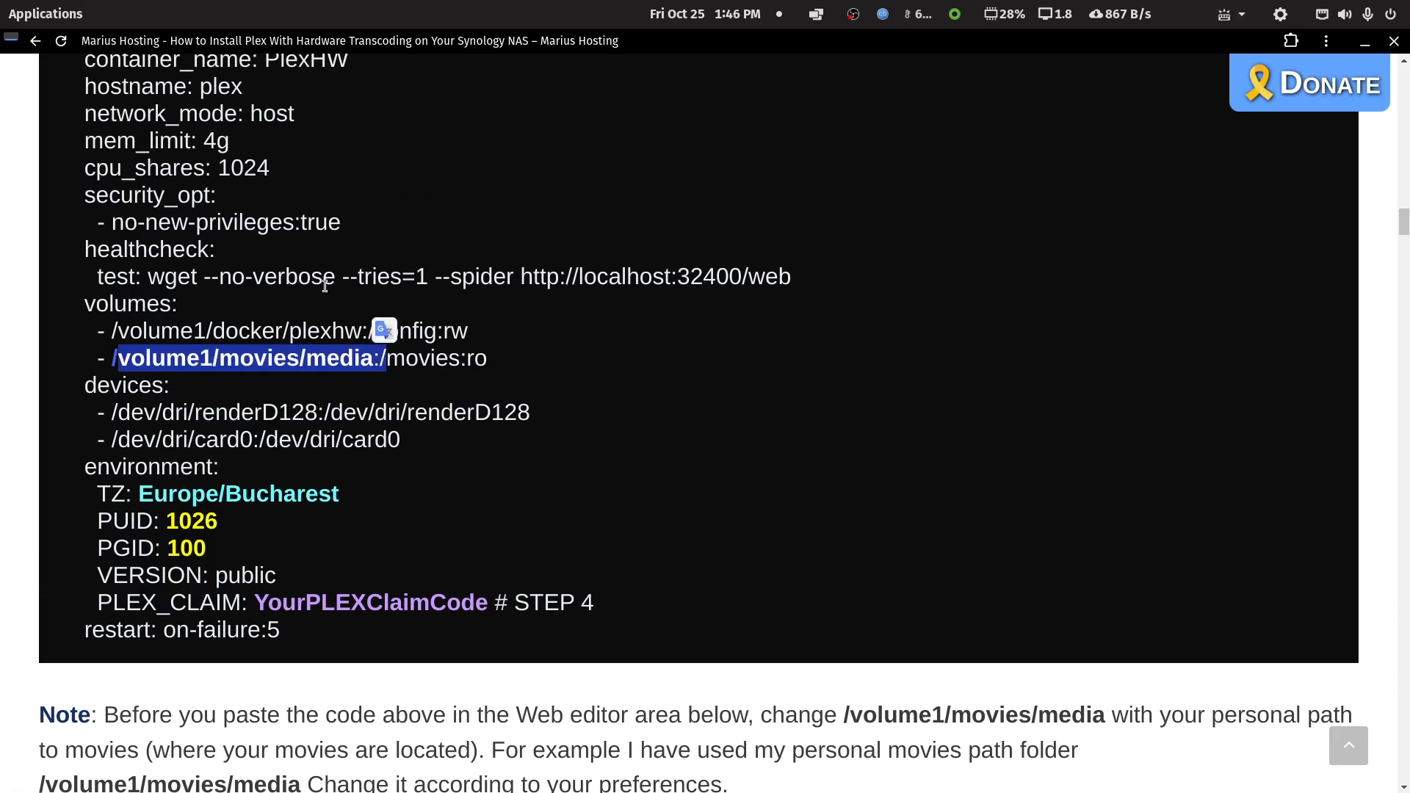
click(232, 362)
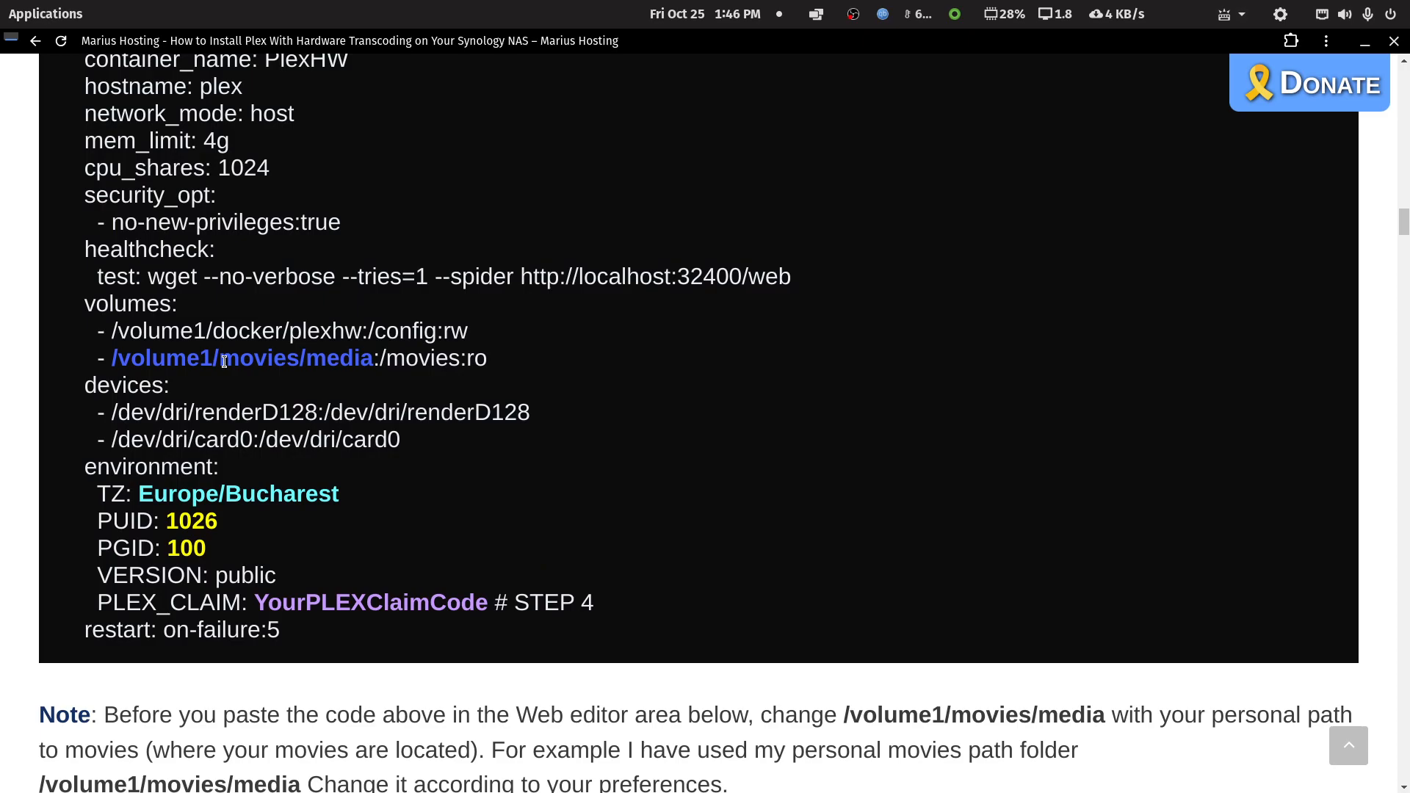
Step: Examine the movies and media parts of the volume path and the ro access flag by highlighting each
drag(219, 362, 295, 364)
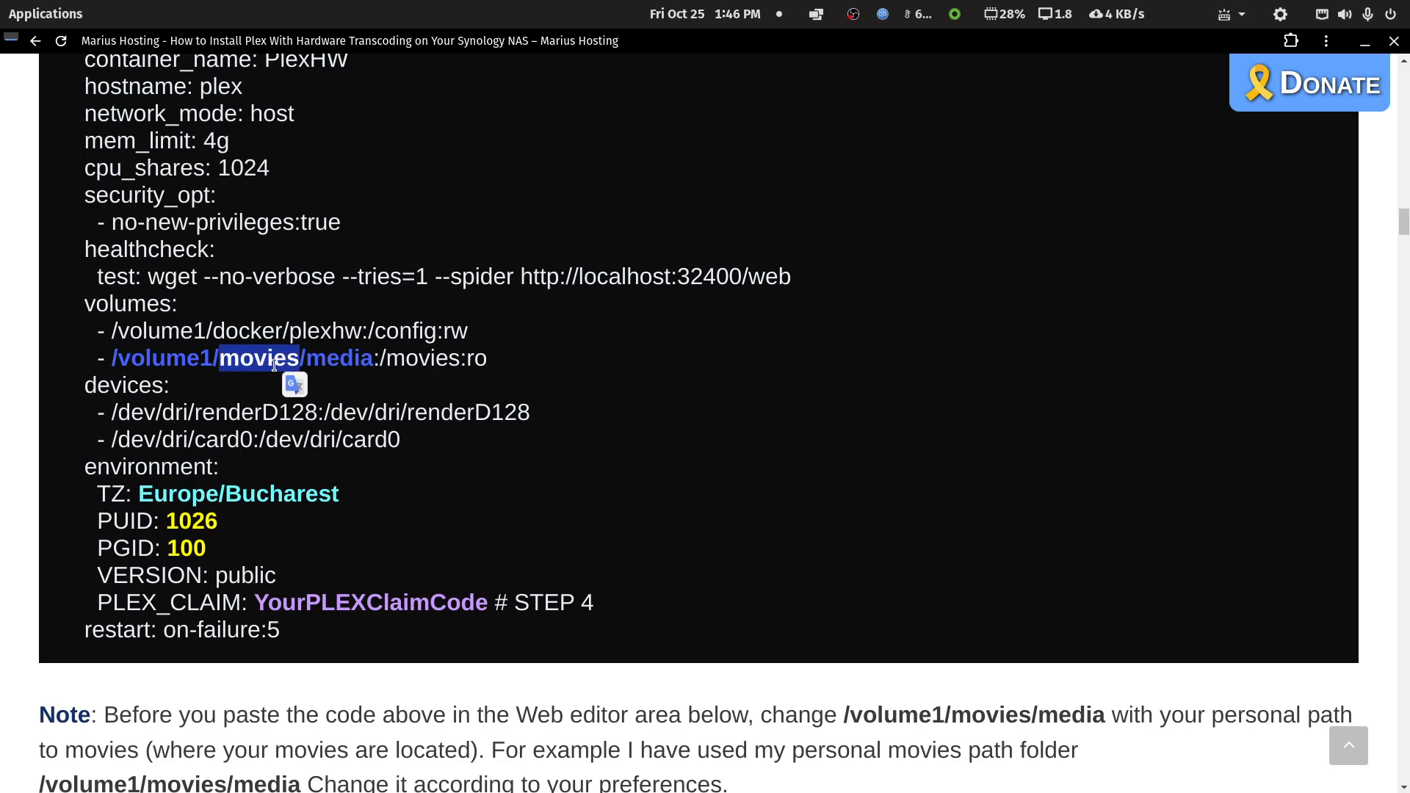
drag(123, 360, 297, 360)
click(218, 360)
click(308, 362)
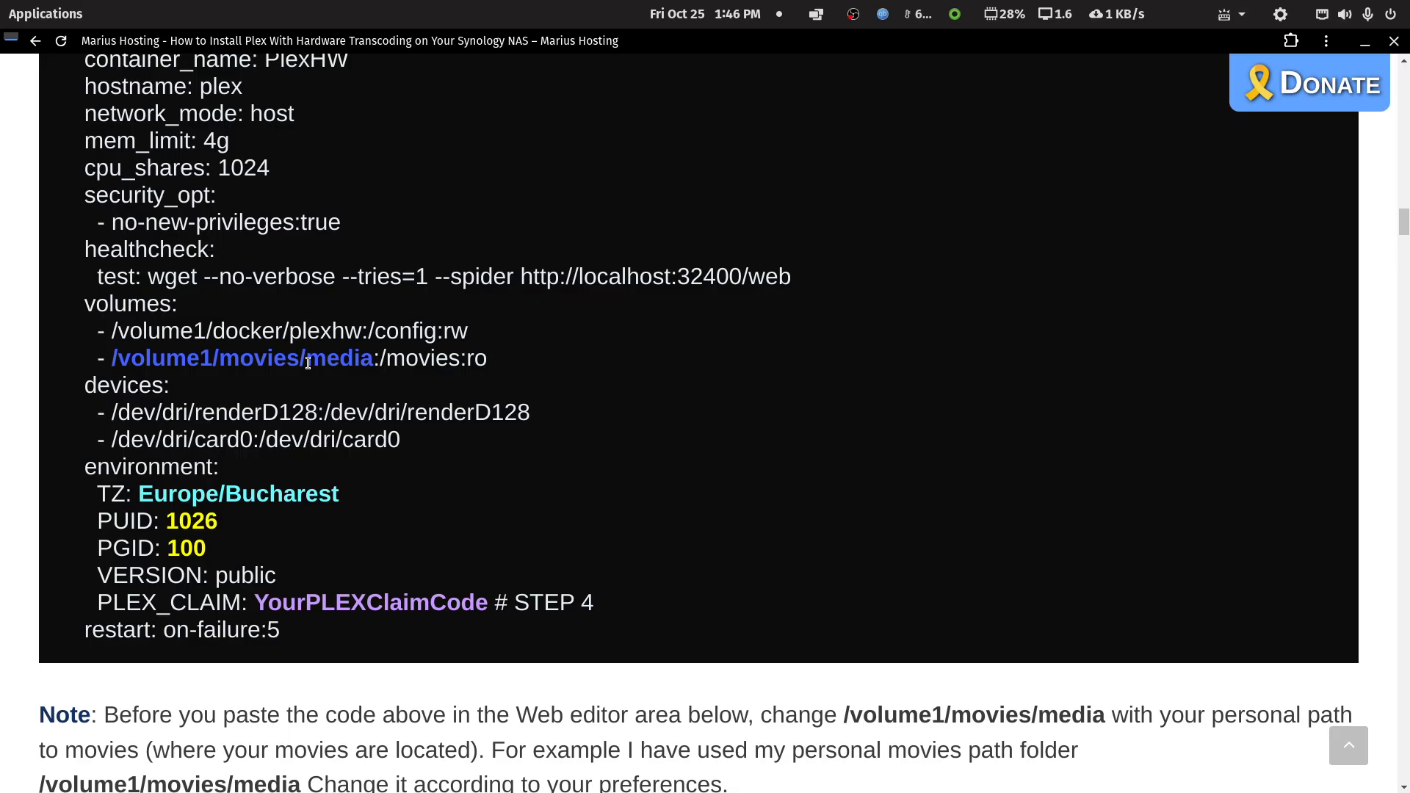
drag(308, 361, 373, 360)
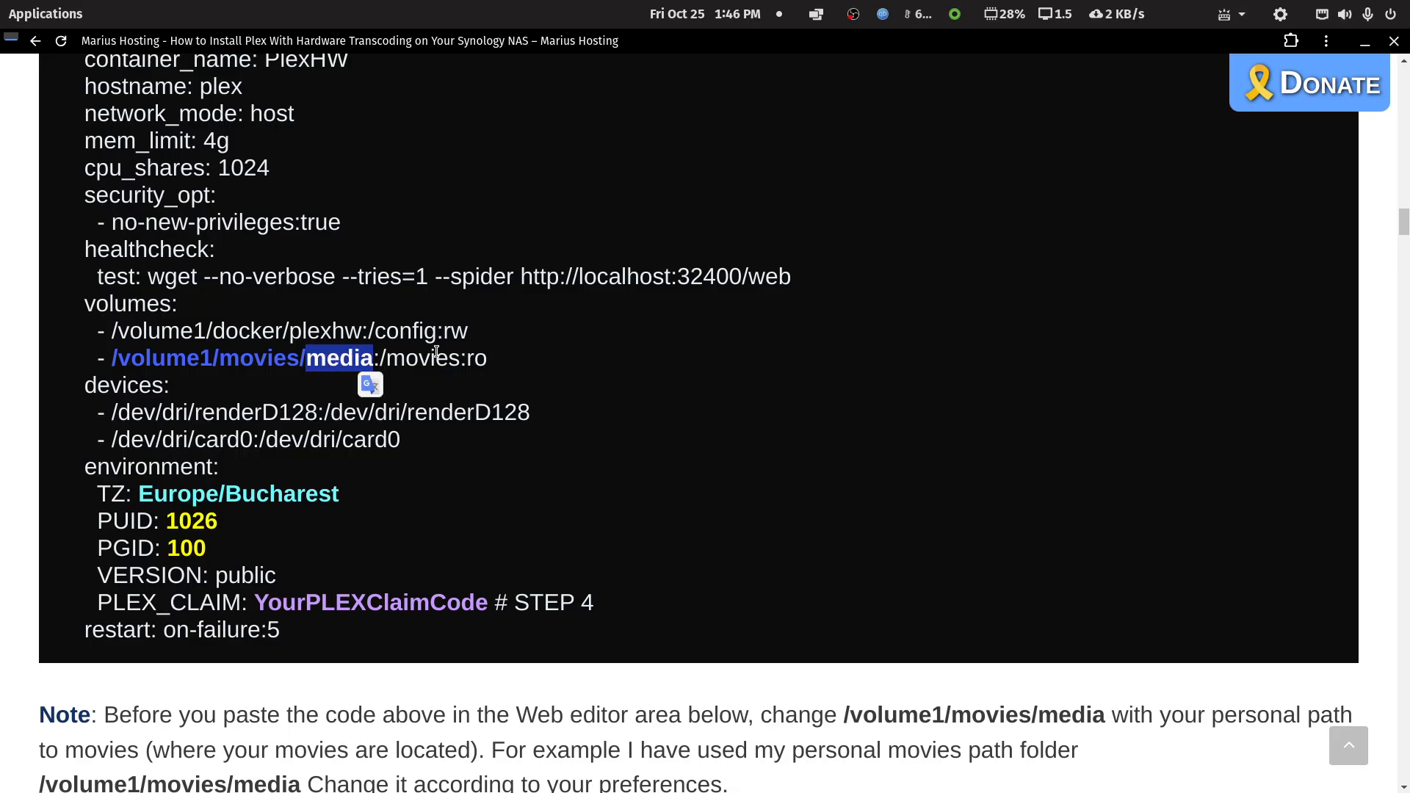
drag(475, 360, 488, 362)
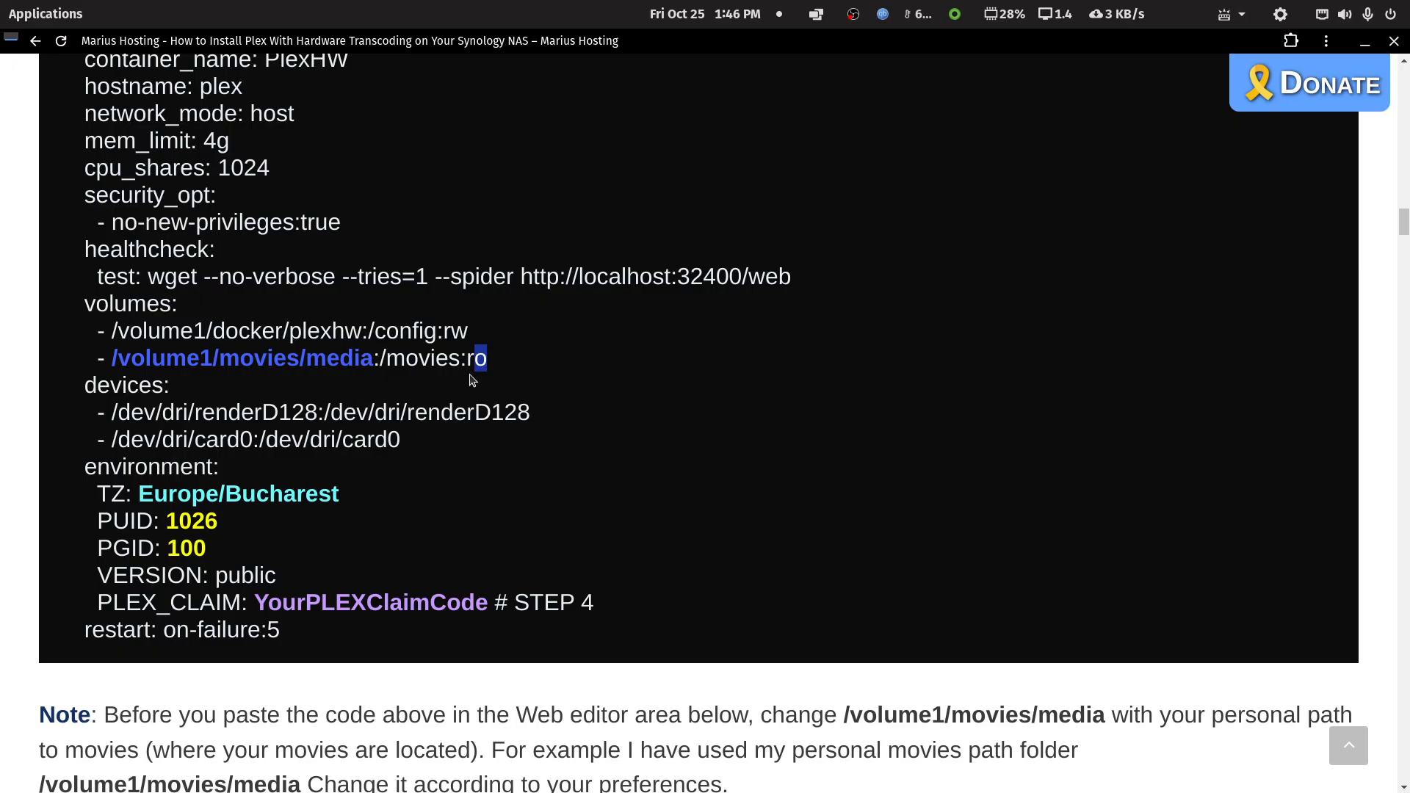
click(484, 359)
Step: Highlight the PUID and PGID lines in the environment section of the compose code
drag(195, 534, 104, 527)
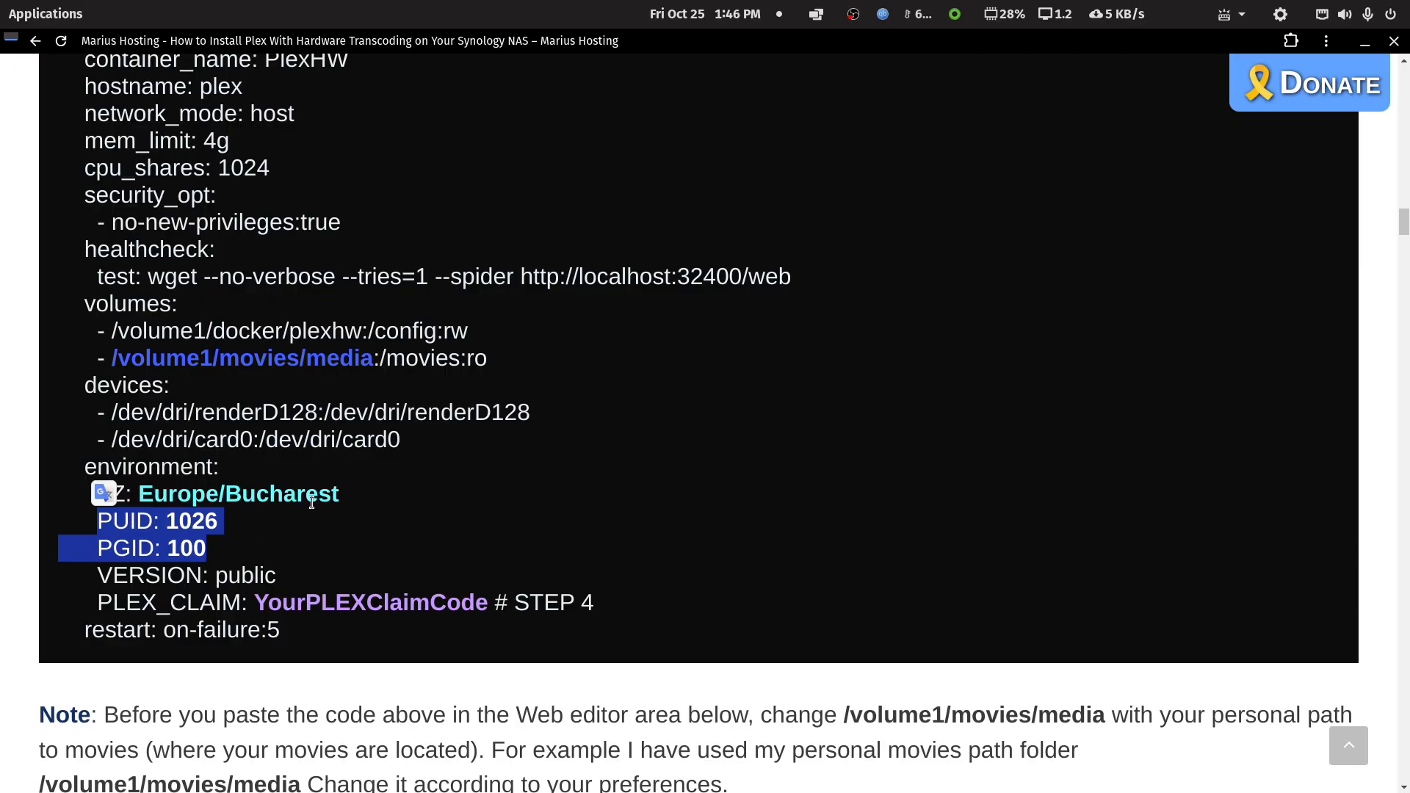
scroll(727, 518, up, 3)
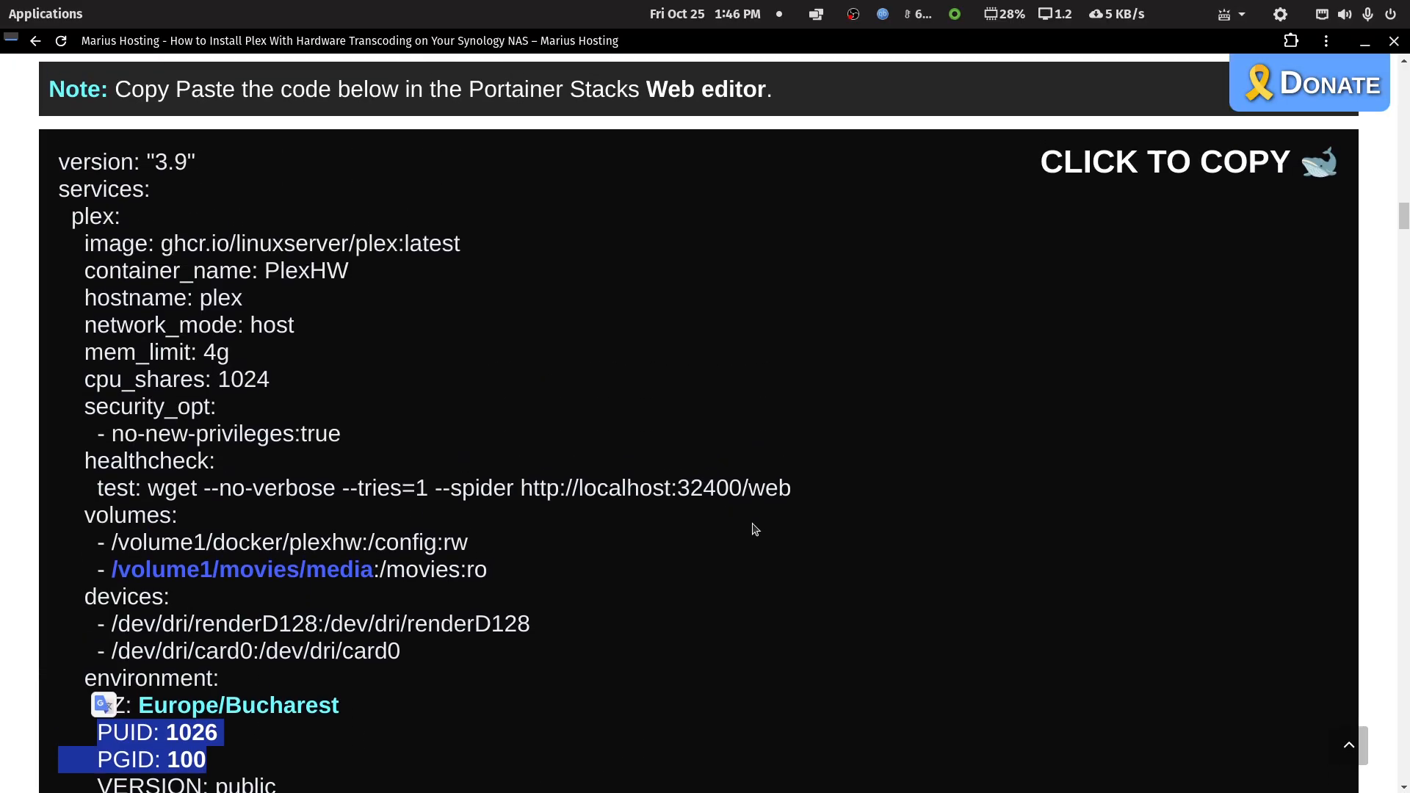
scroll(754, 529, down, 4)
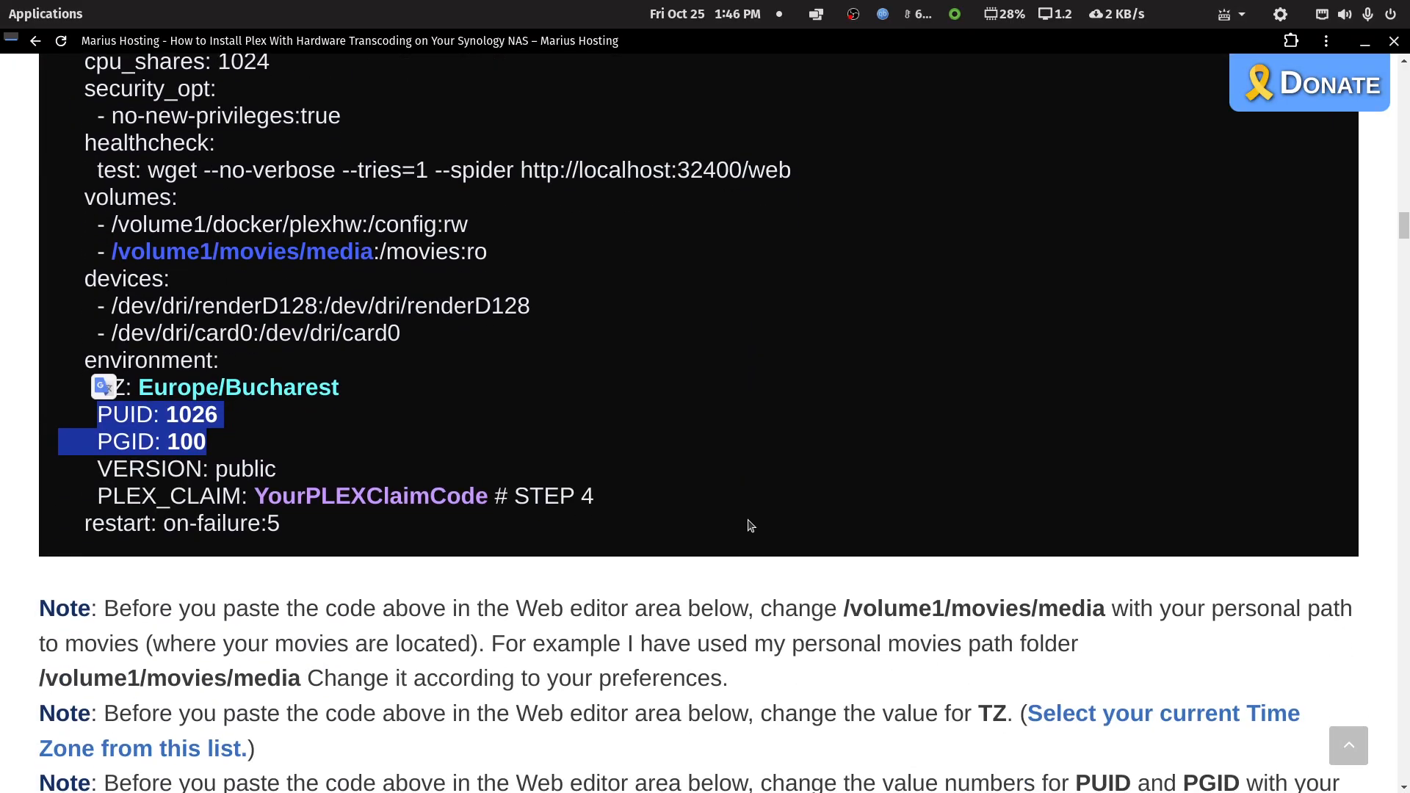
click(213, 451)
drag(213, 451, 98, 413)
Step: Examine the guide's Step 7 compose code and the notes on values that must be personalized
scroll(699, 257, up, 6)
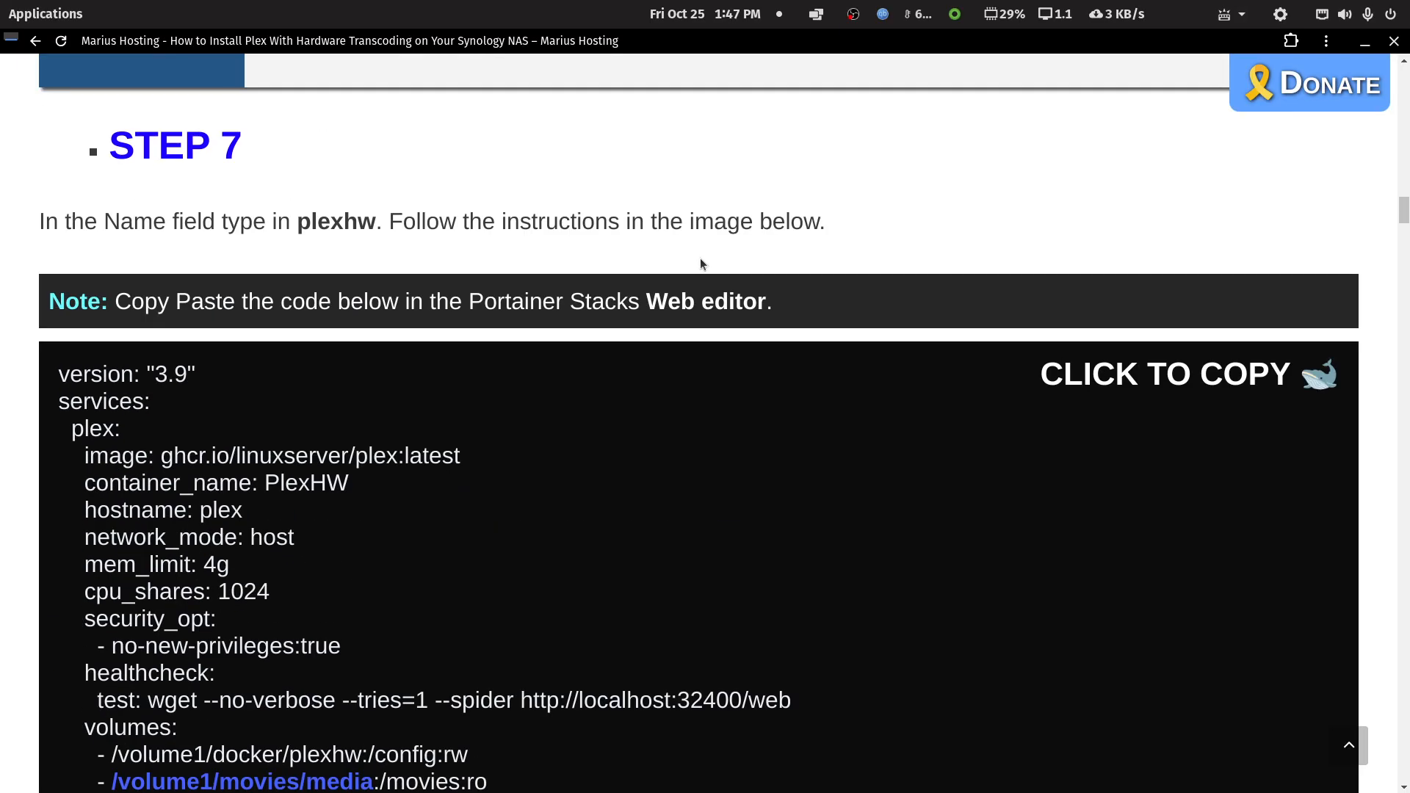
scroll(696, 262, up, 1)
scroll(696, 262, down, 3)
scroll(686, 289, up, 3)
scroll(686, 289, down, 4)
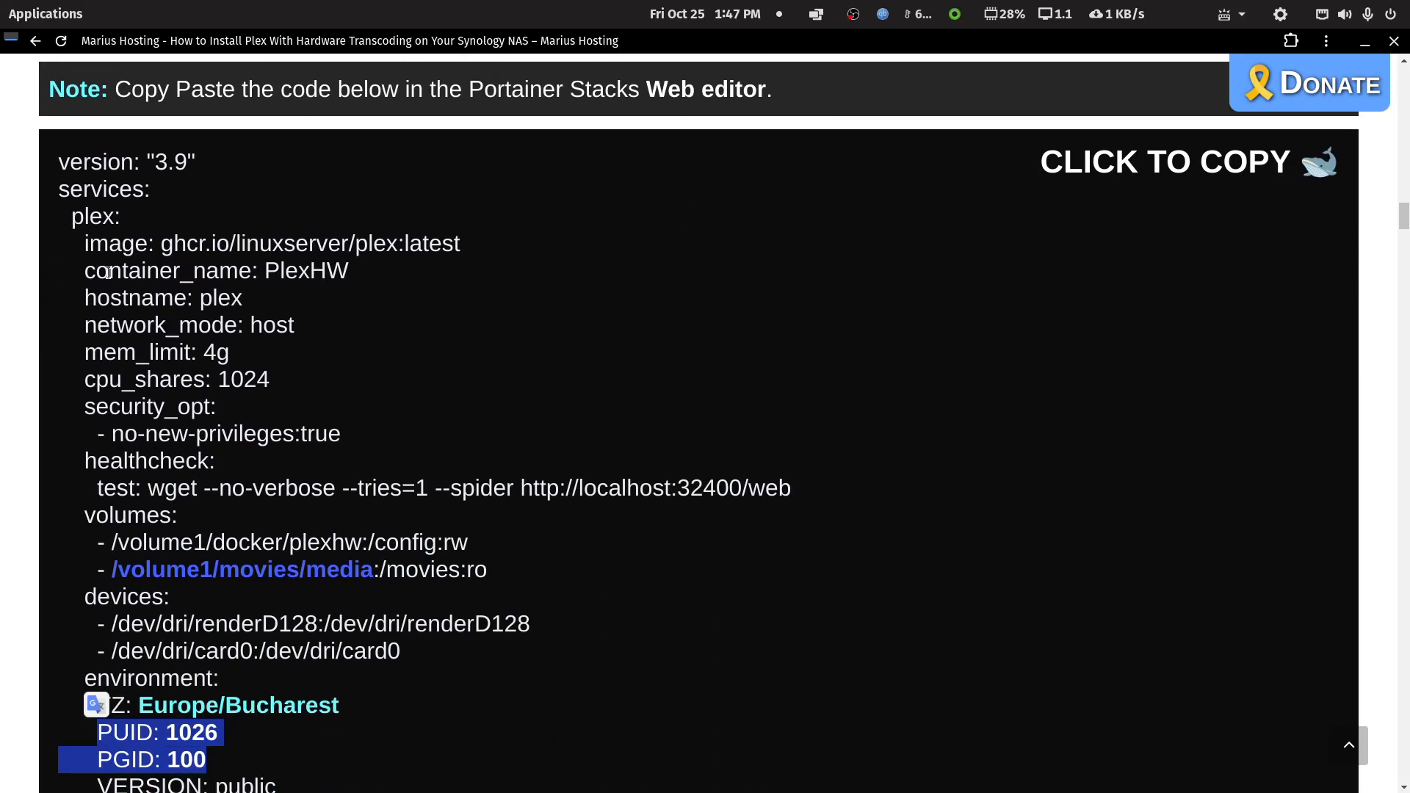
scroll(332, 531, down, 11)
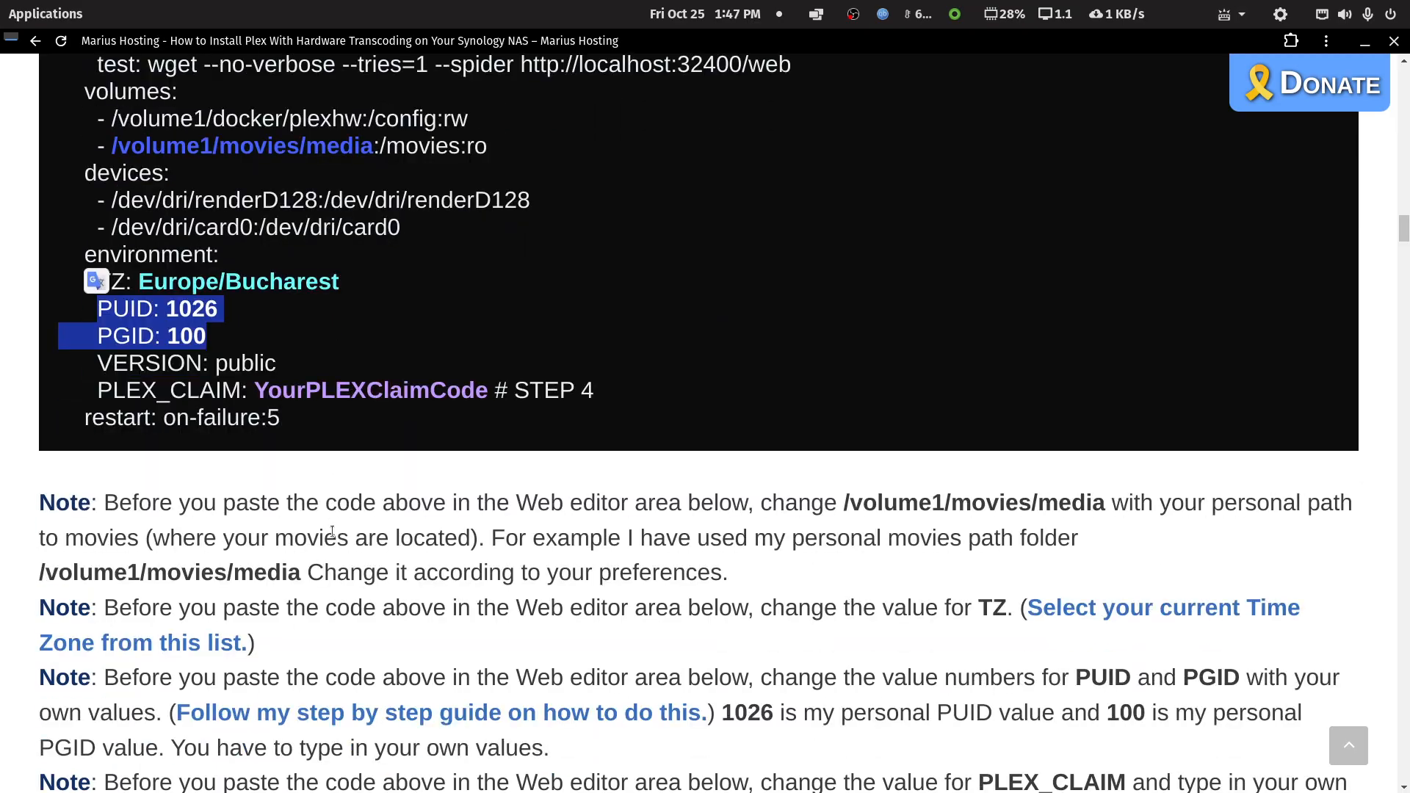
scroll(332, 531, up, 7)
scroll(336, 528, up, 2)
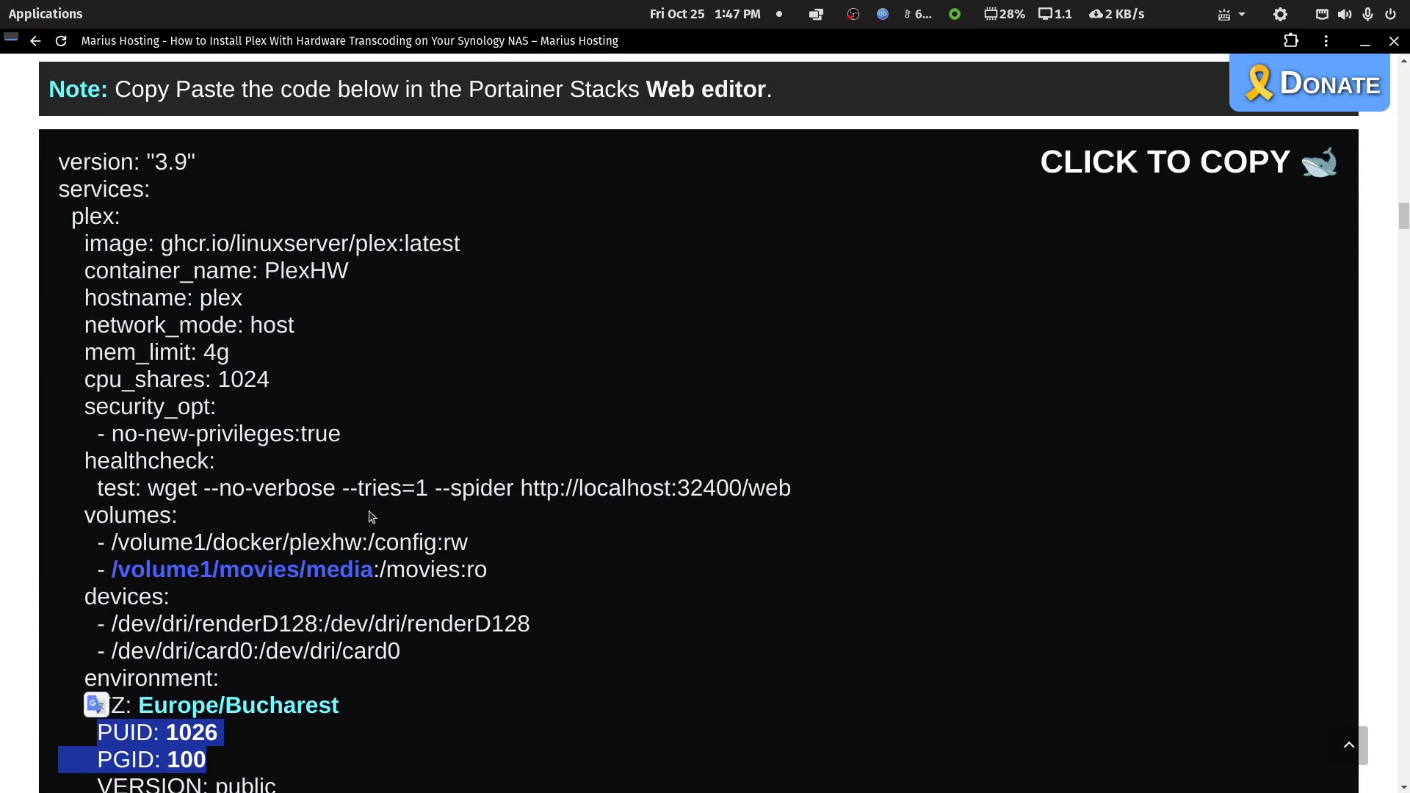
Step: Minimize the guide and switch to the text editor document holding the customized plexpd compose code
click(1364, 43)
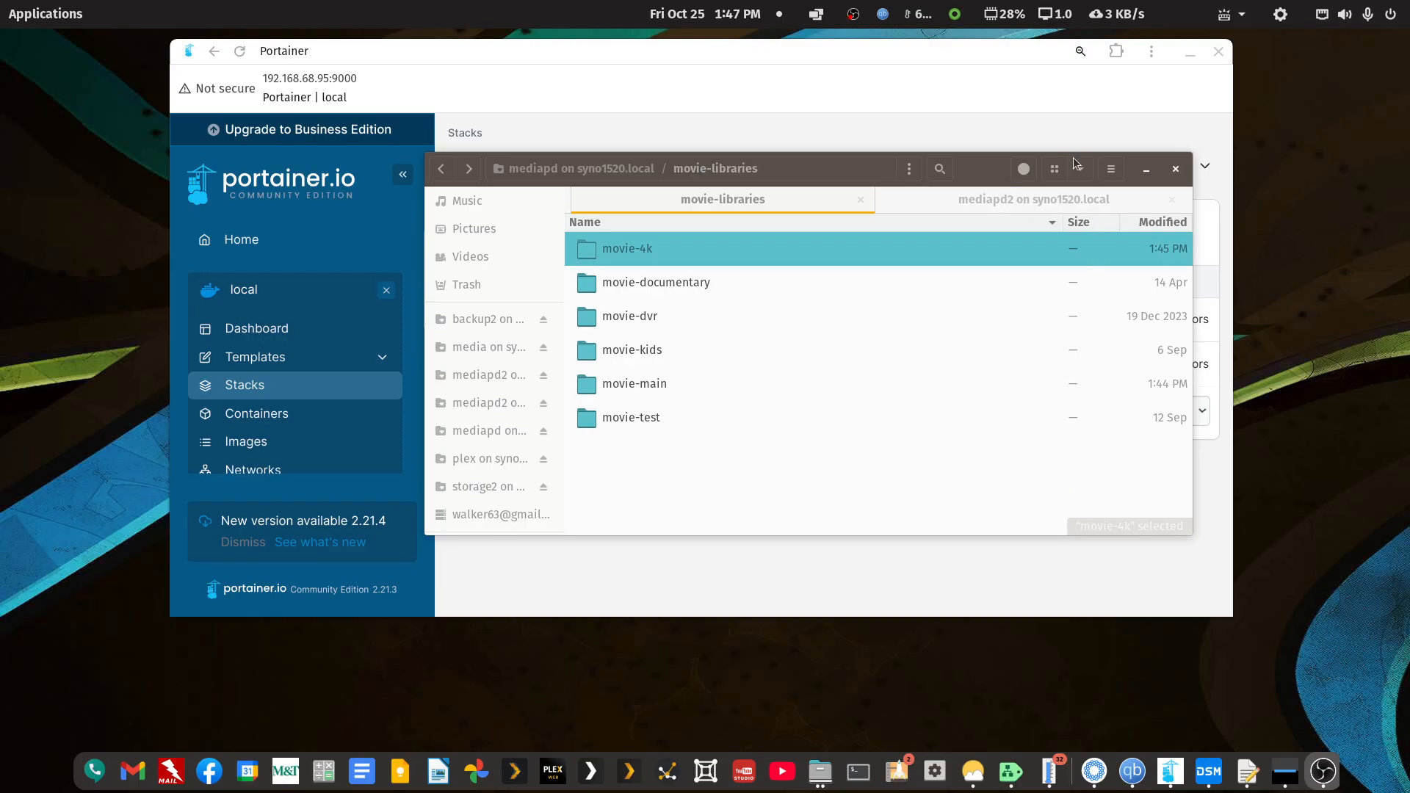
click(1015, 56)
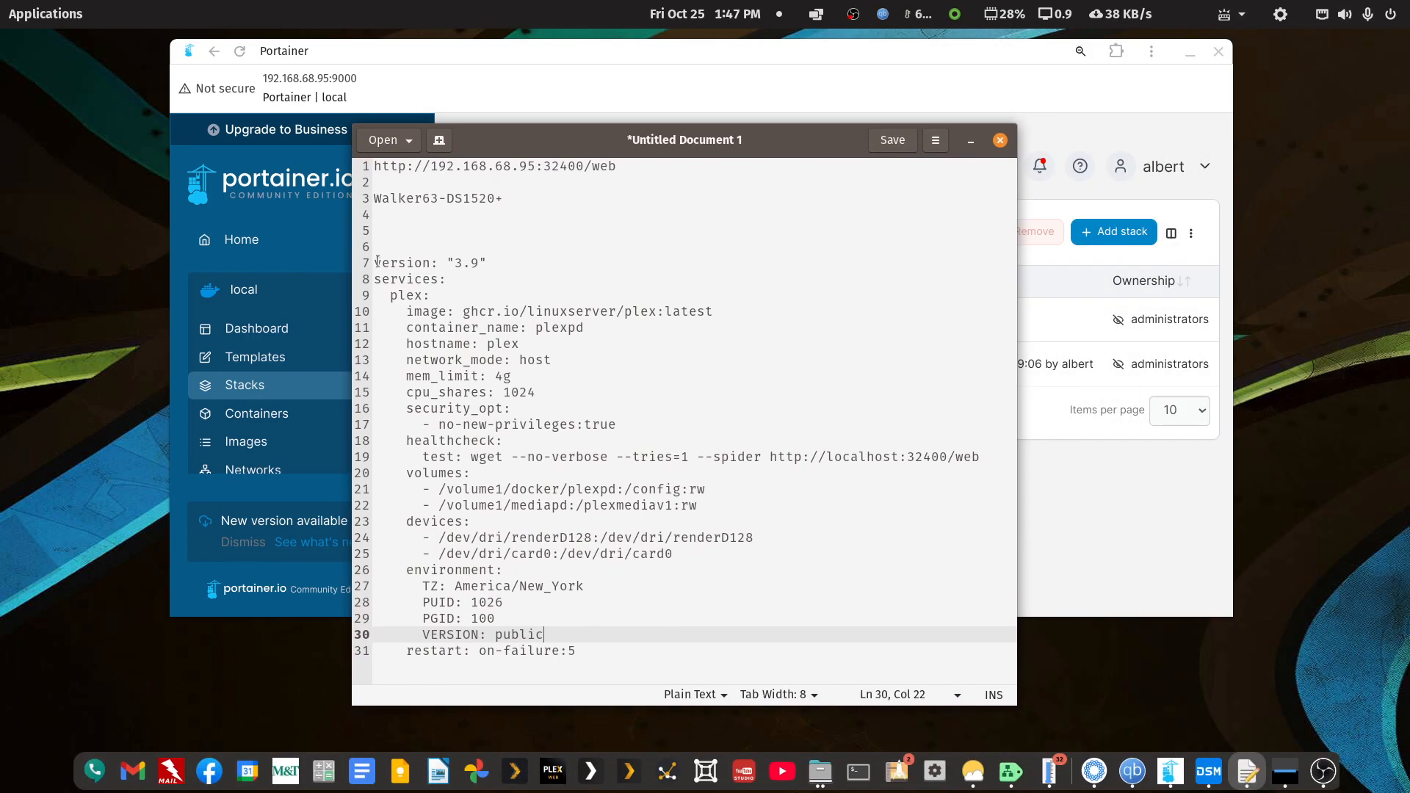
Step: Examine the customized compose code as a whole, then the plexpd name in the container_name line and the config volume path
drag(374, 263, 487, 489)
drag(517, 541, 610, 649)
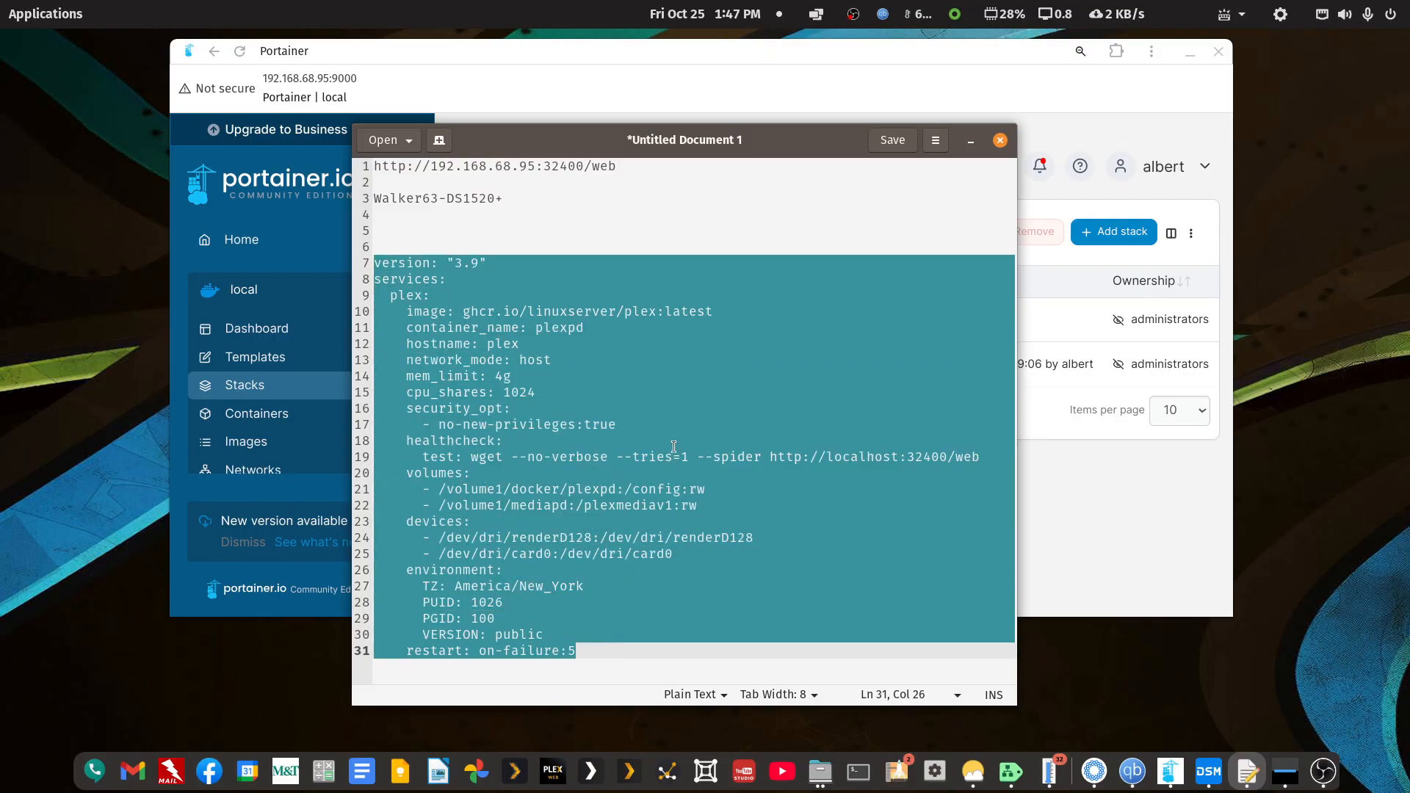
click(746, 660)
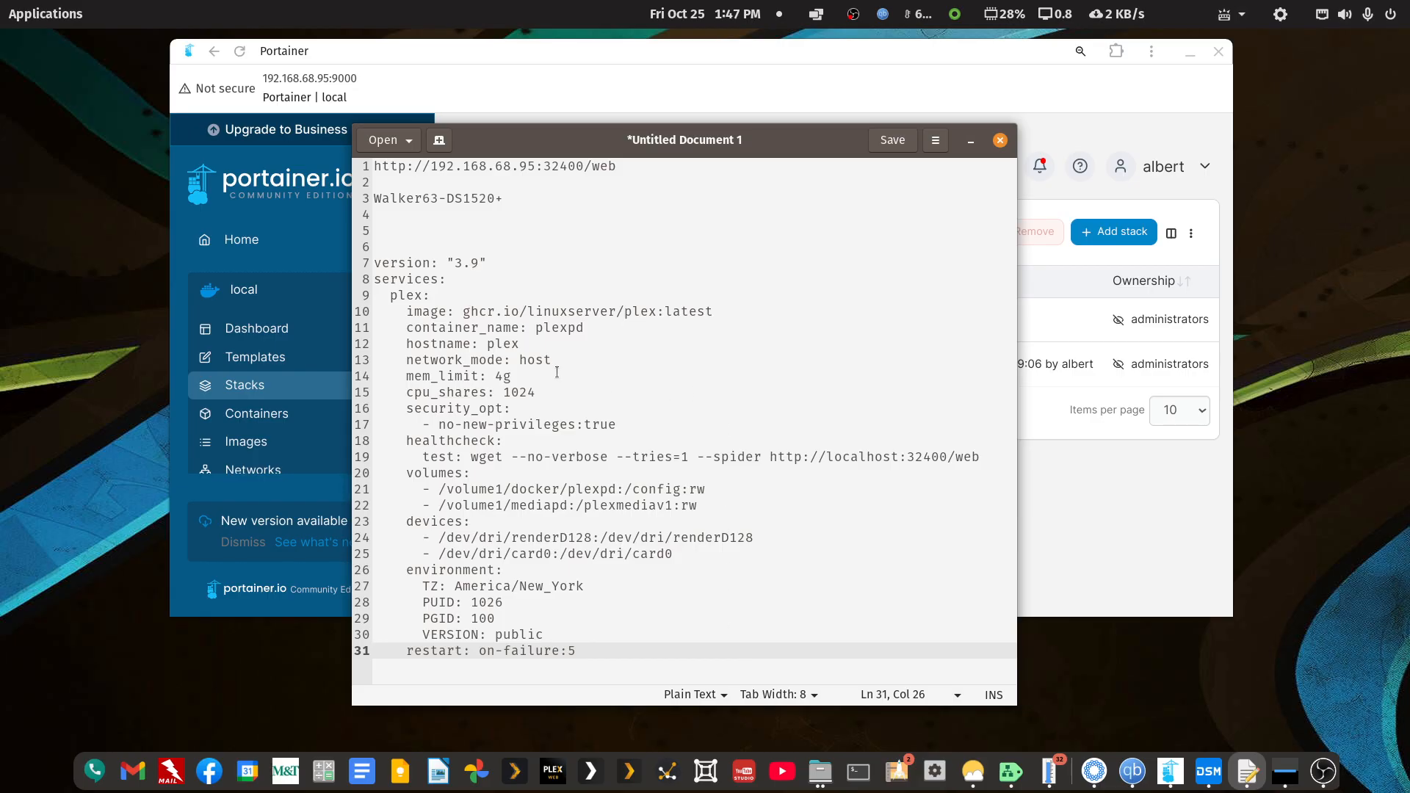
click(534, 328)
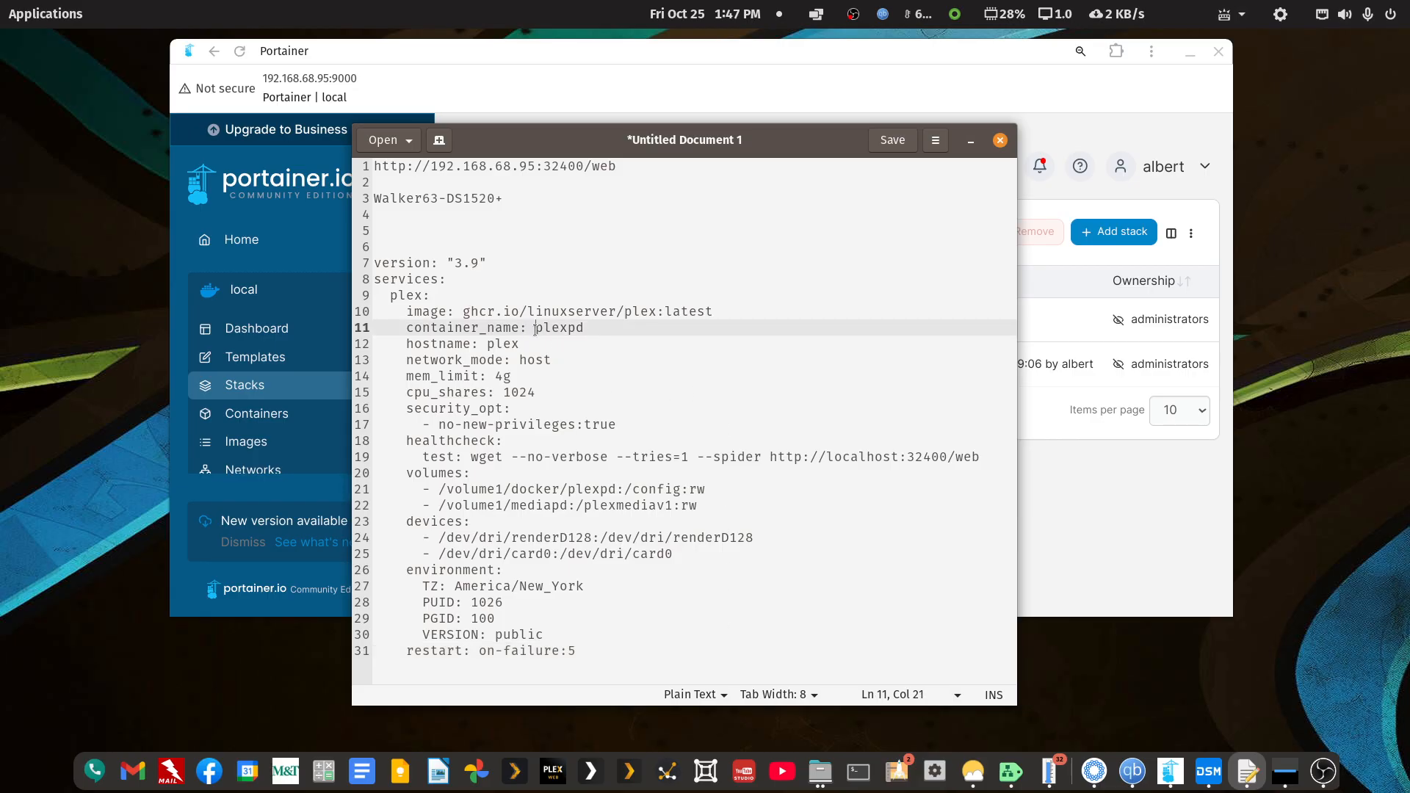
drag(535, 329, 586, 330)
click(570, 490)
drag(570, 489, 615, 493)
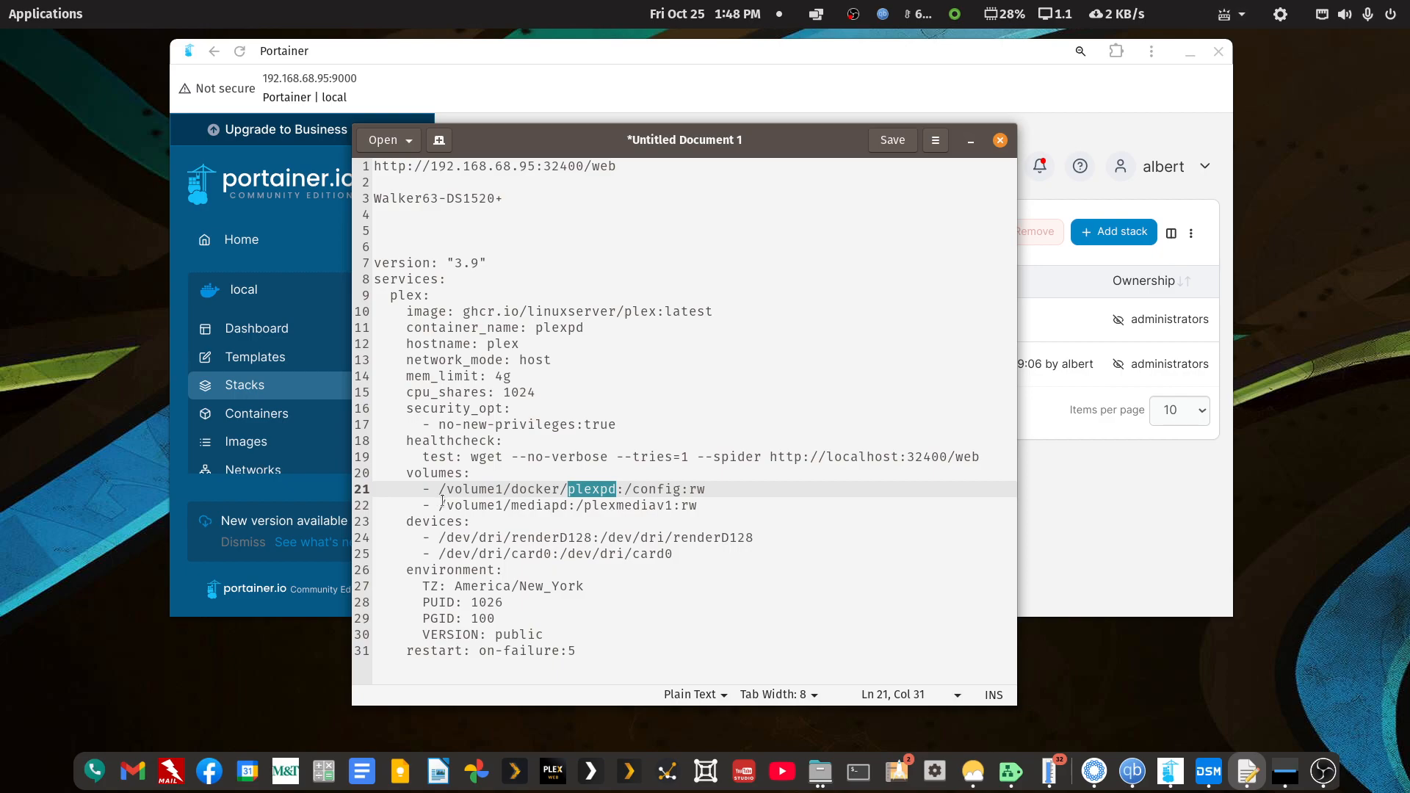
Step: Change the access flag of the /volume1/mediapd volume line to ro
drag(511, 505, 571, 506)
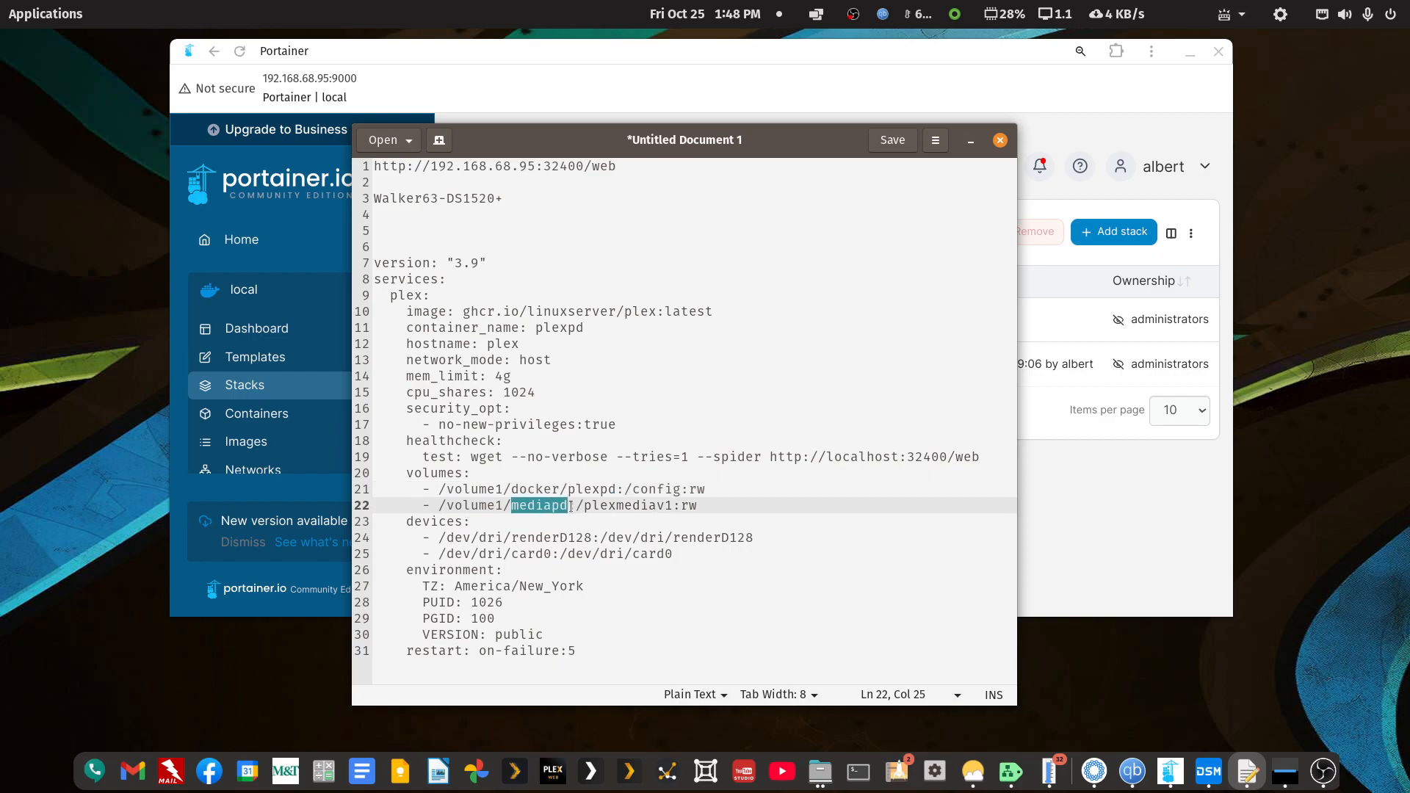
drag(446, 506, 567, 507)
drag(691, 508, 693, 507)
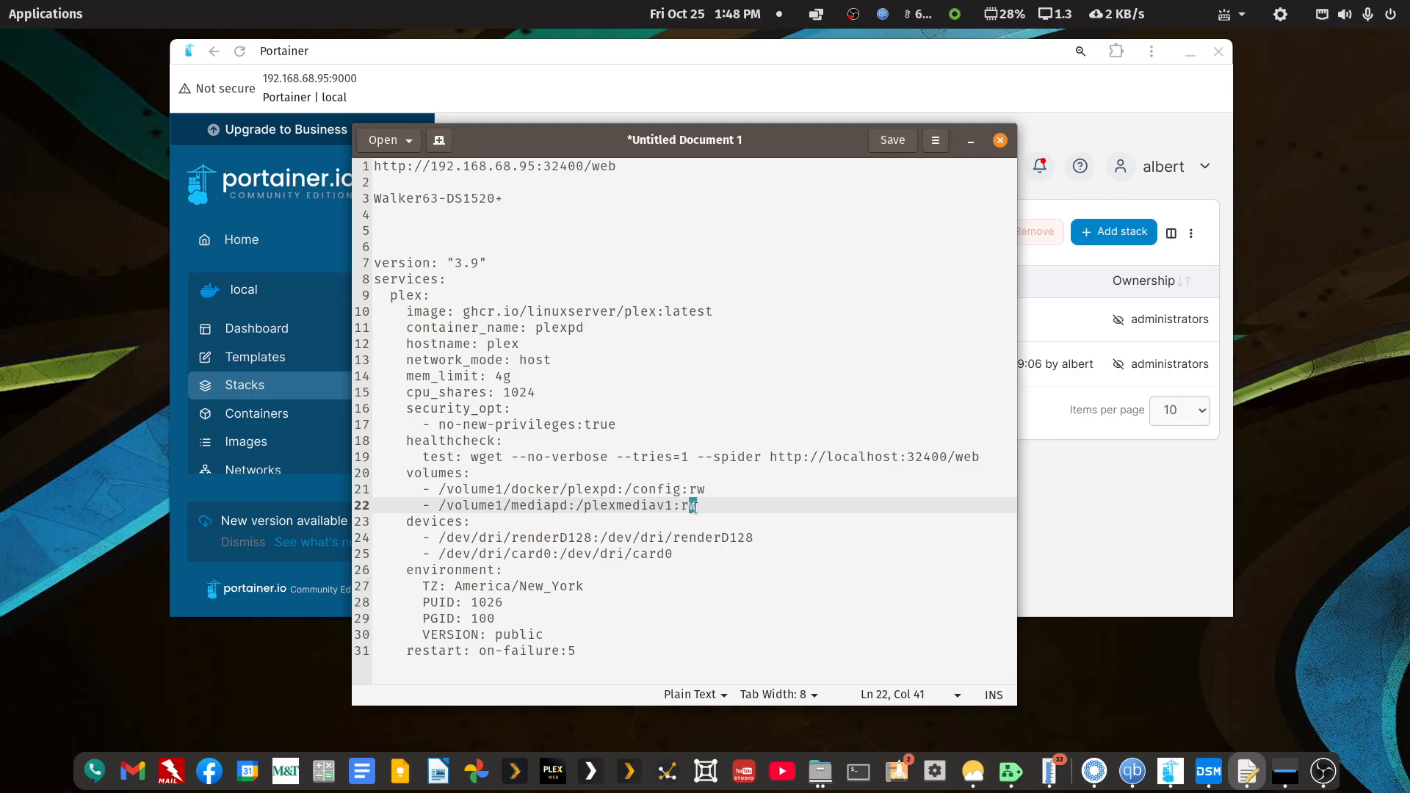
text(o)
Step: Highlight the devices section with its renderD128 and card0 lines in the compose code
drag(672, 553, 415, 537)
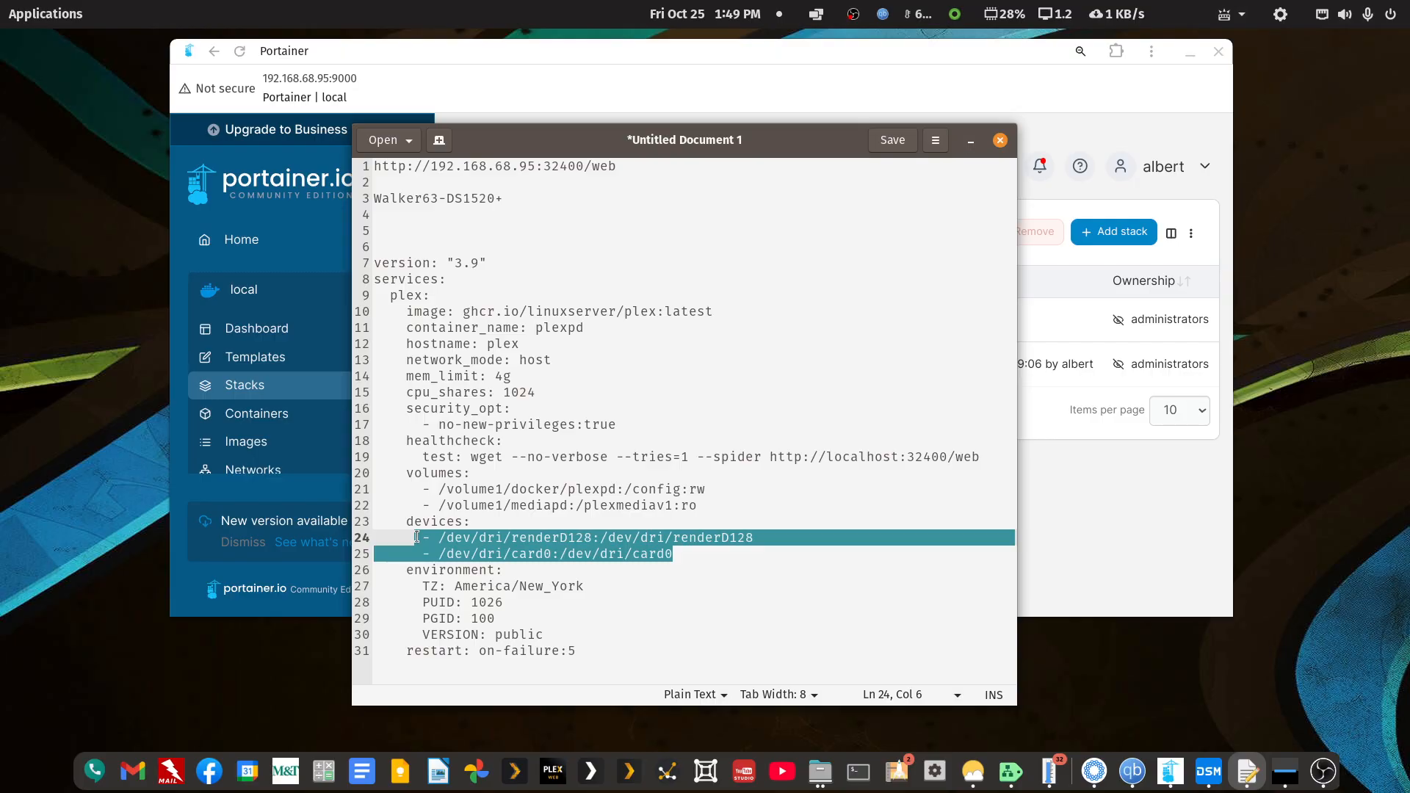
click(529, 555)
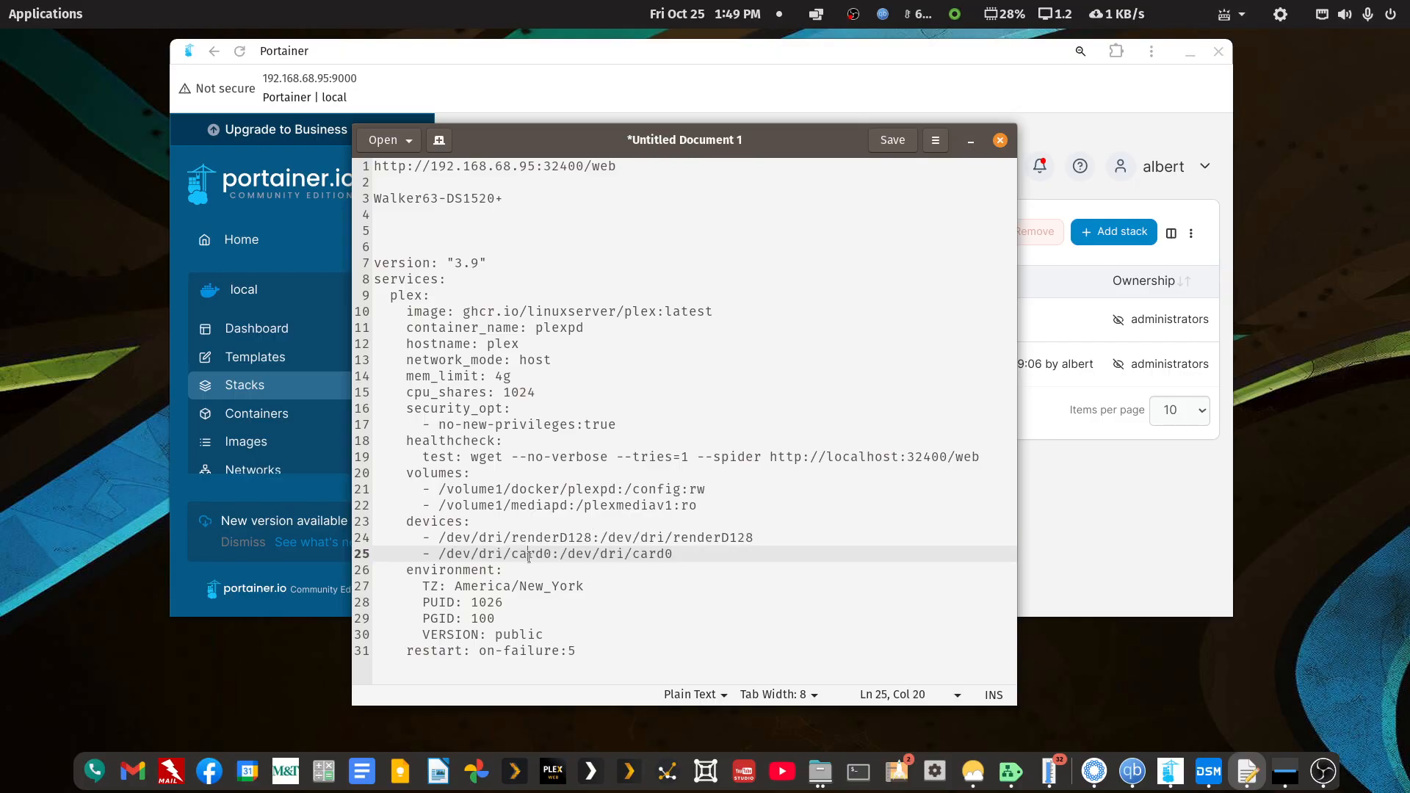
drag(674, 554, 370, 520)
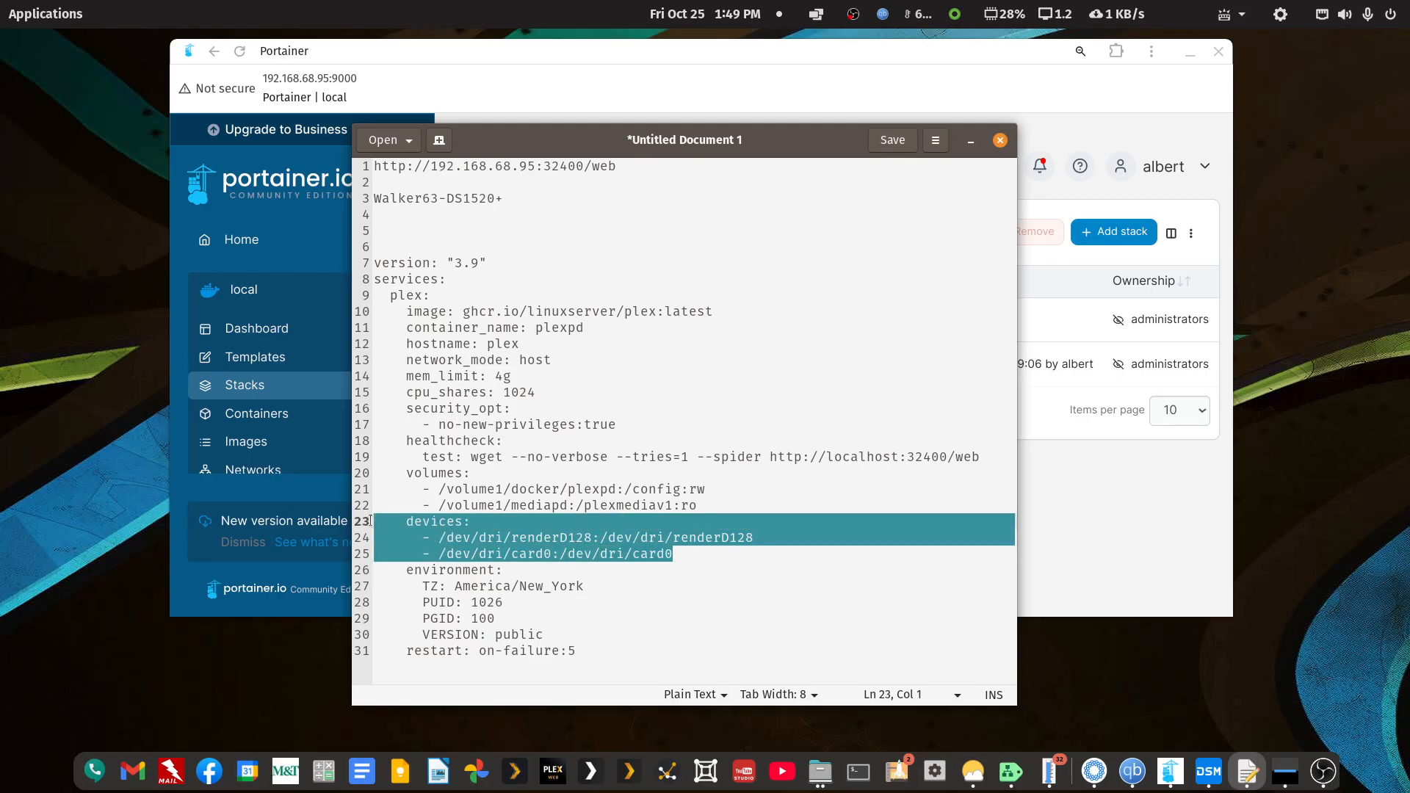
click(531, 569)
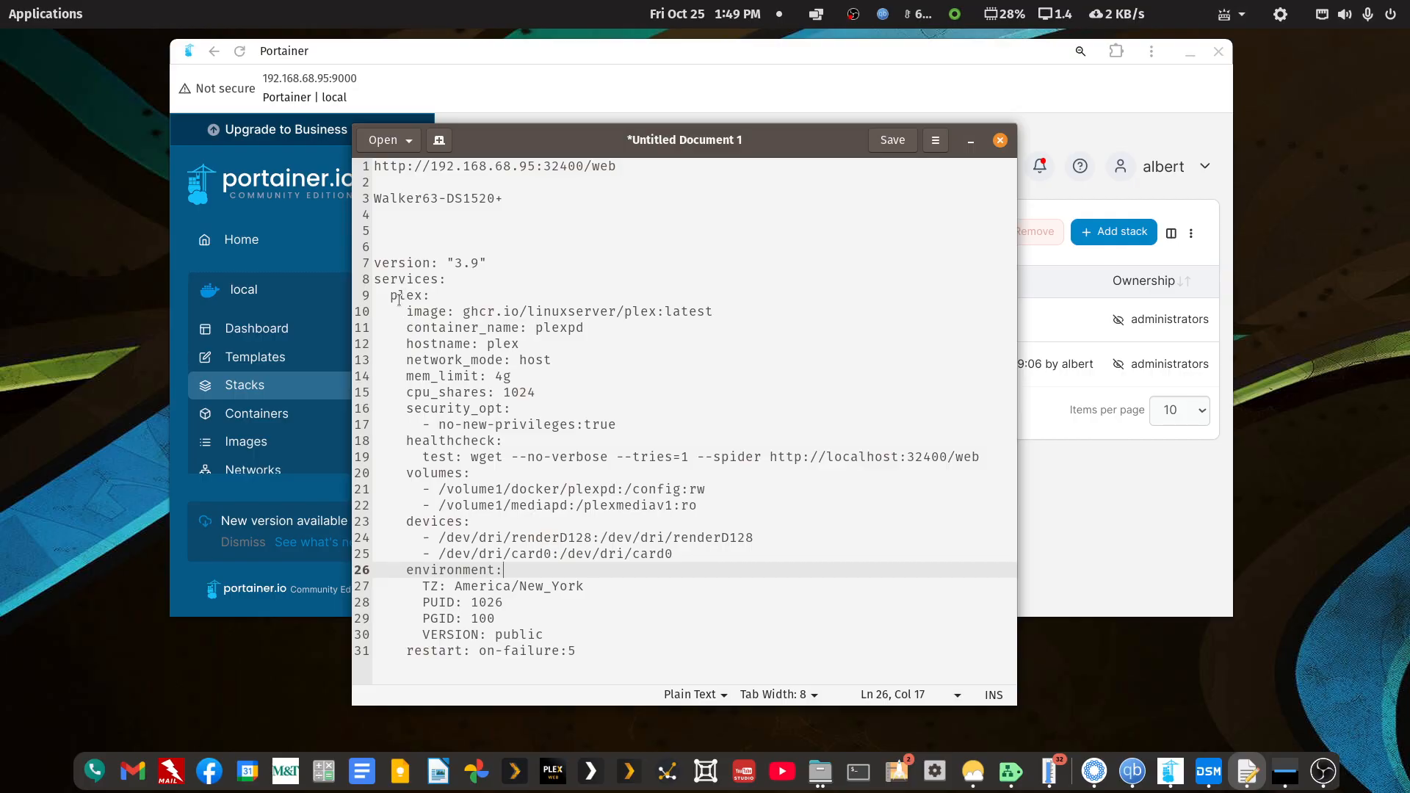
Step: Select the entire compose code from the version line to the restart line, then switch from the text editor to Portainer
drag(376, 264, 591, 650)
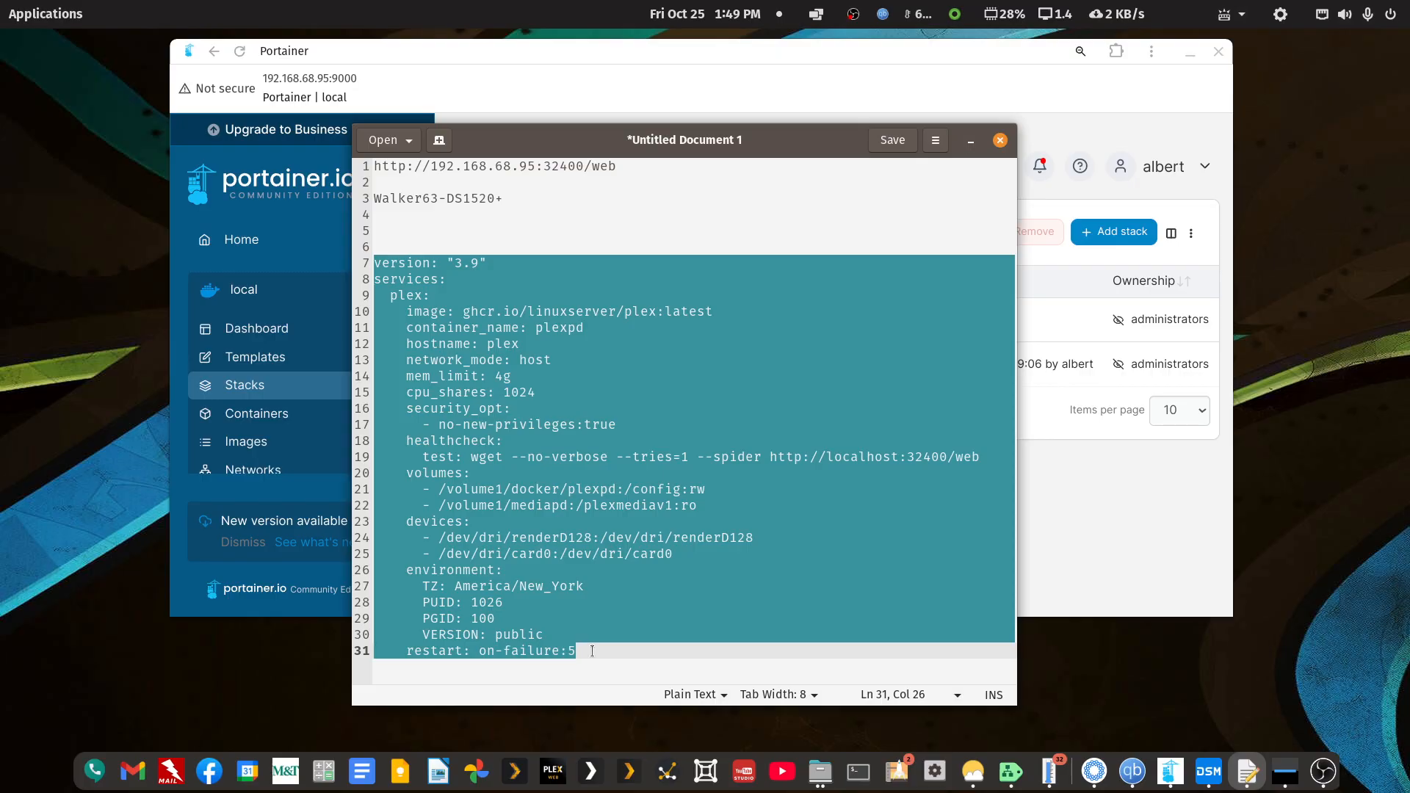
drag(795, 149, 1409, 248)
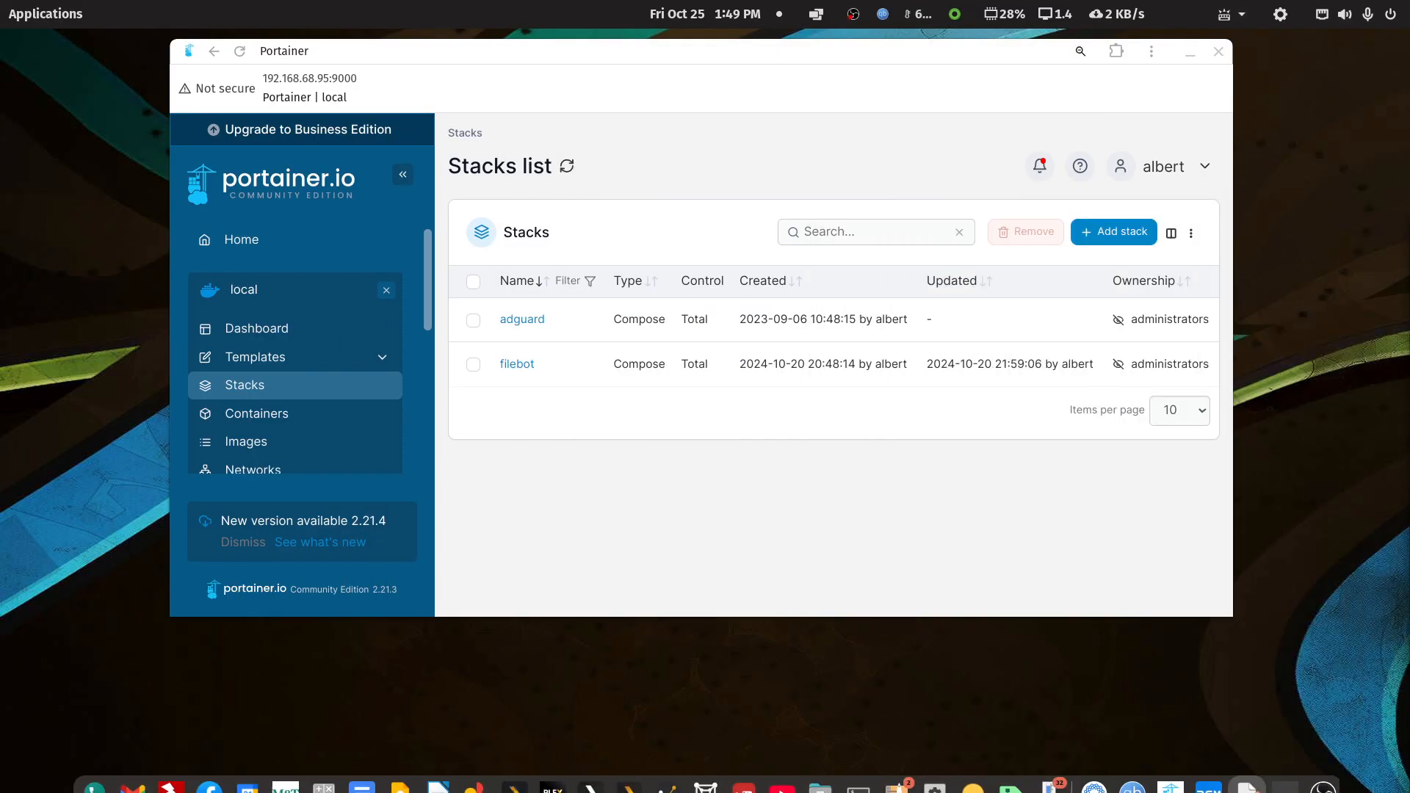
Step: Look at the Portainer home page and the local environment's dashboard, and open the container list
click(209, 293)
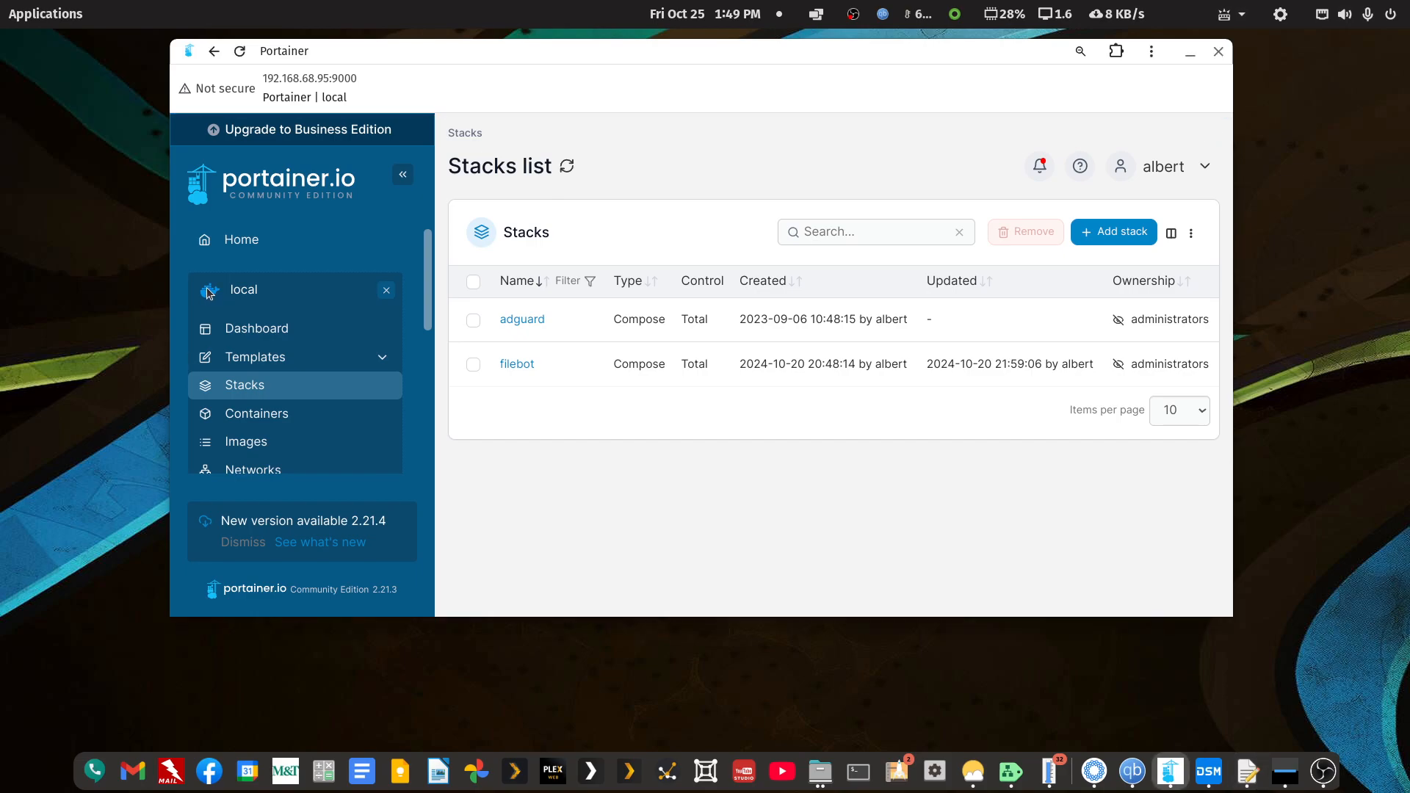
click(206, 250)
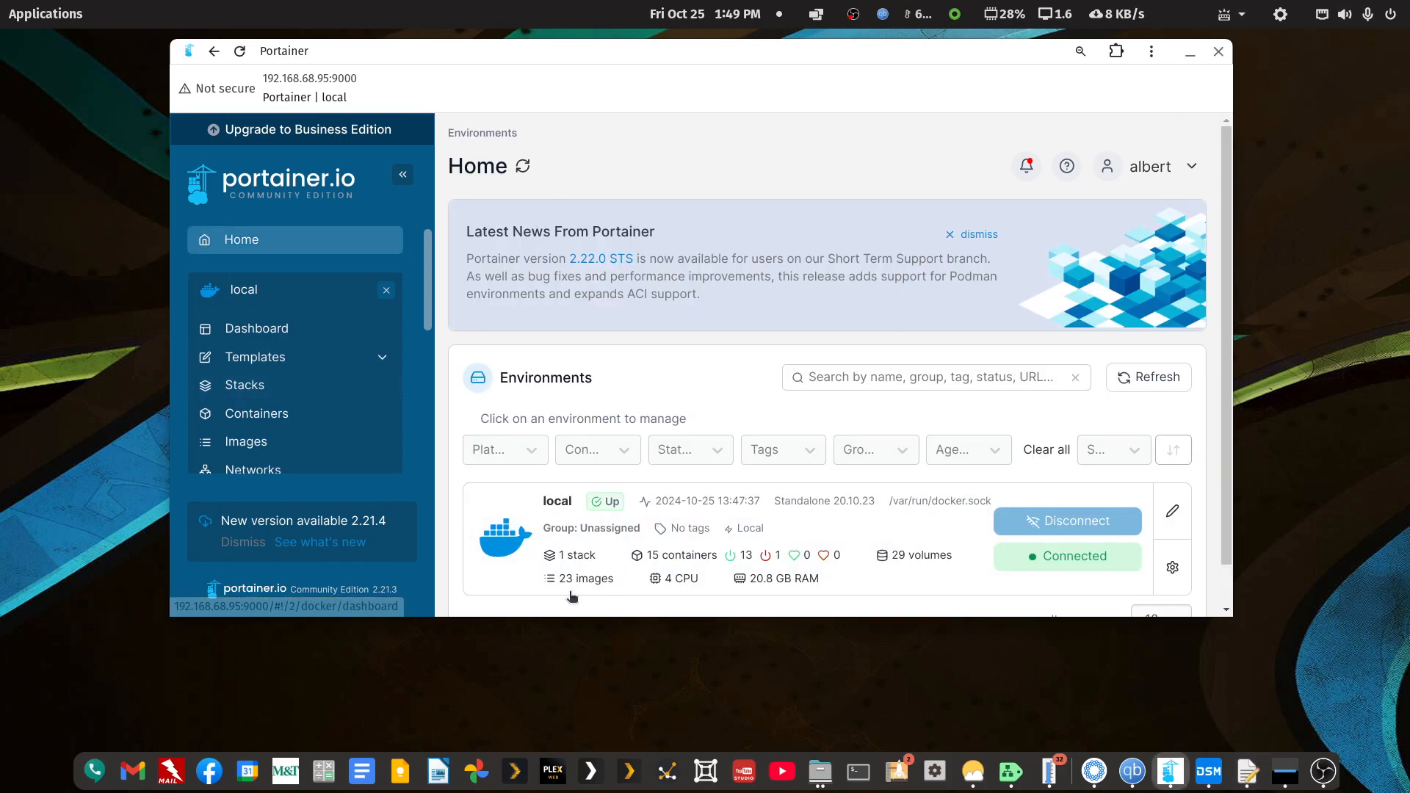
click(505, 547)
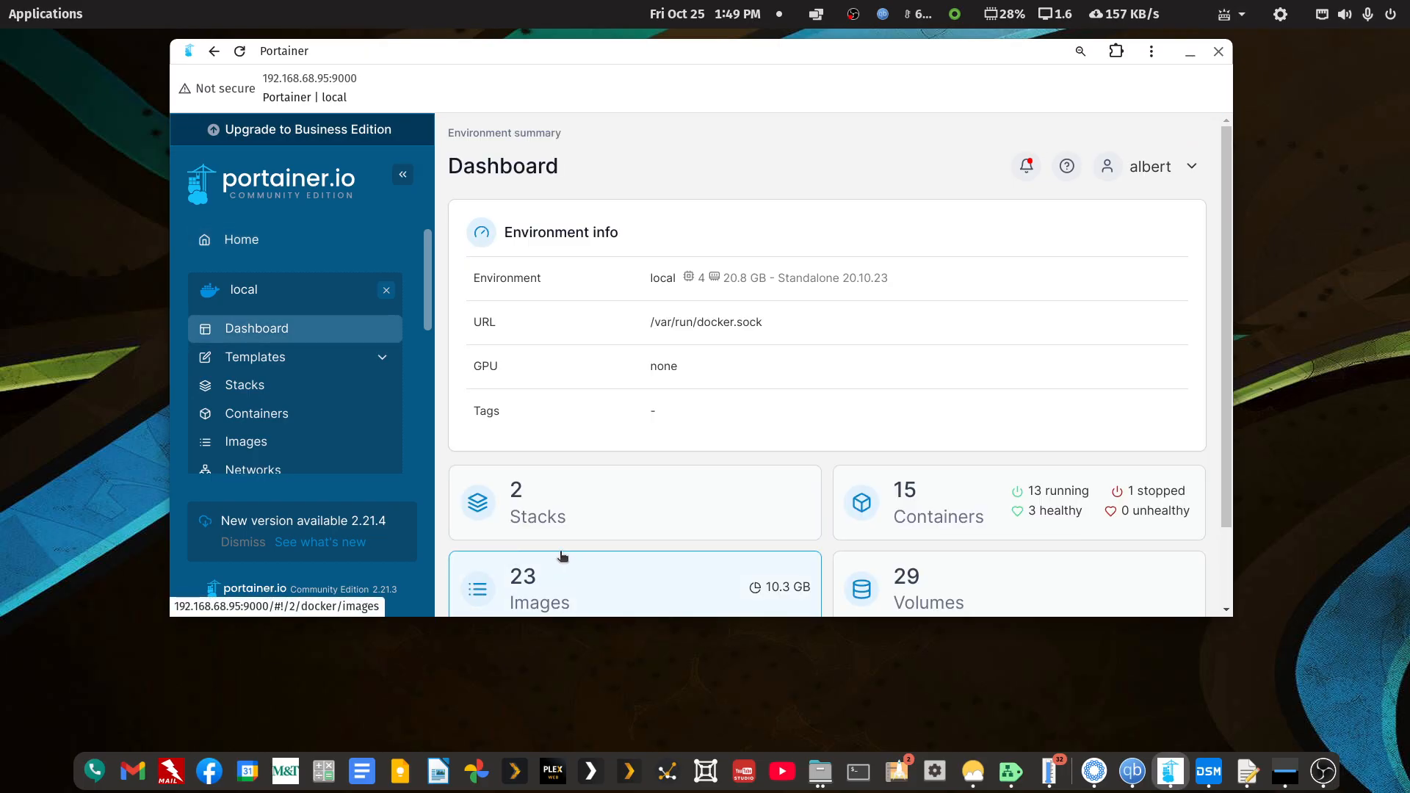
click(248, 247)
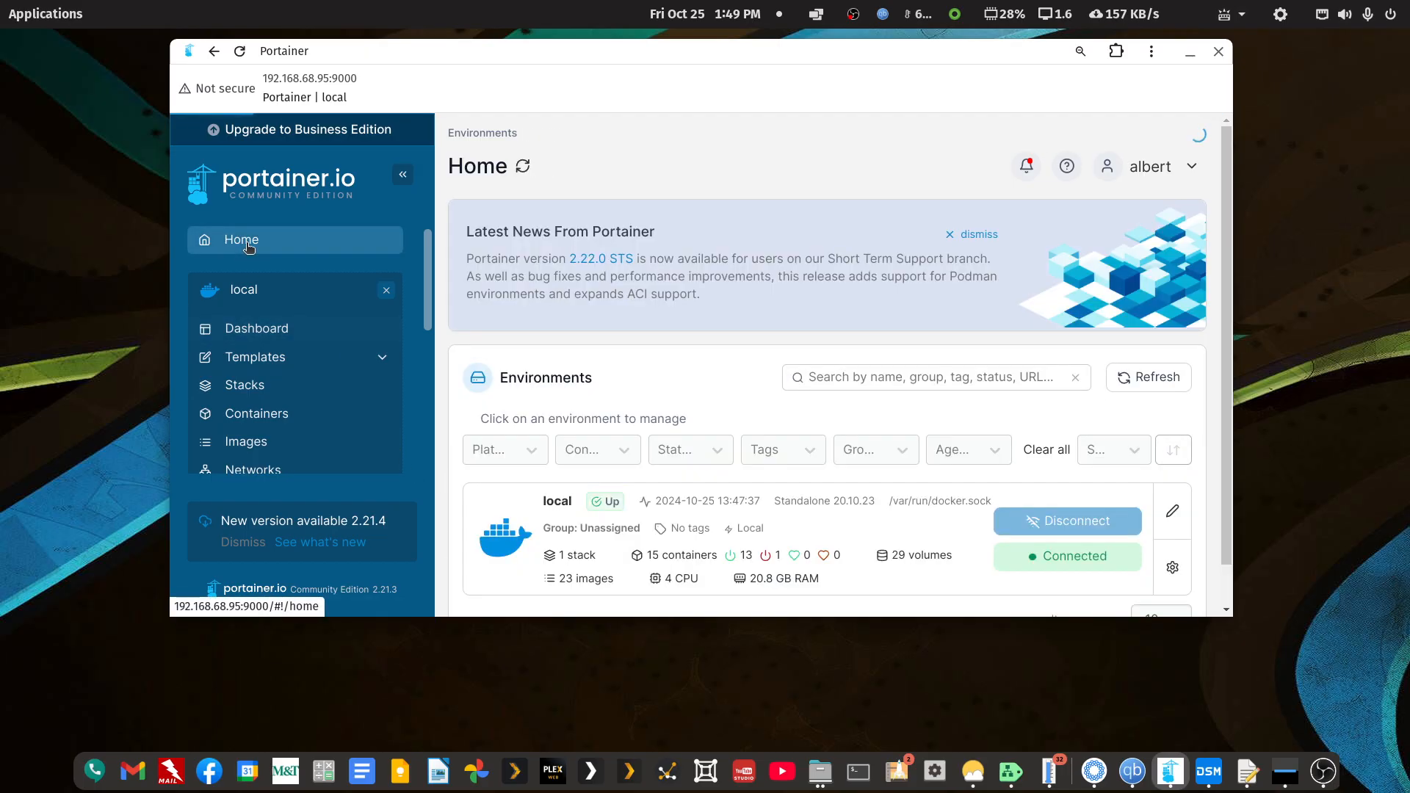
click(247, 415)
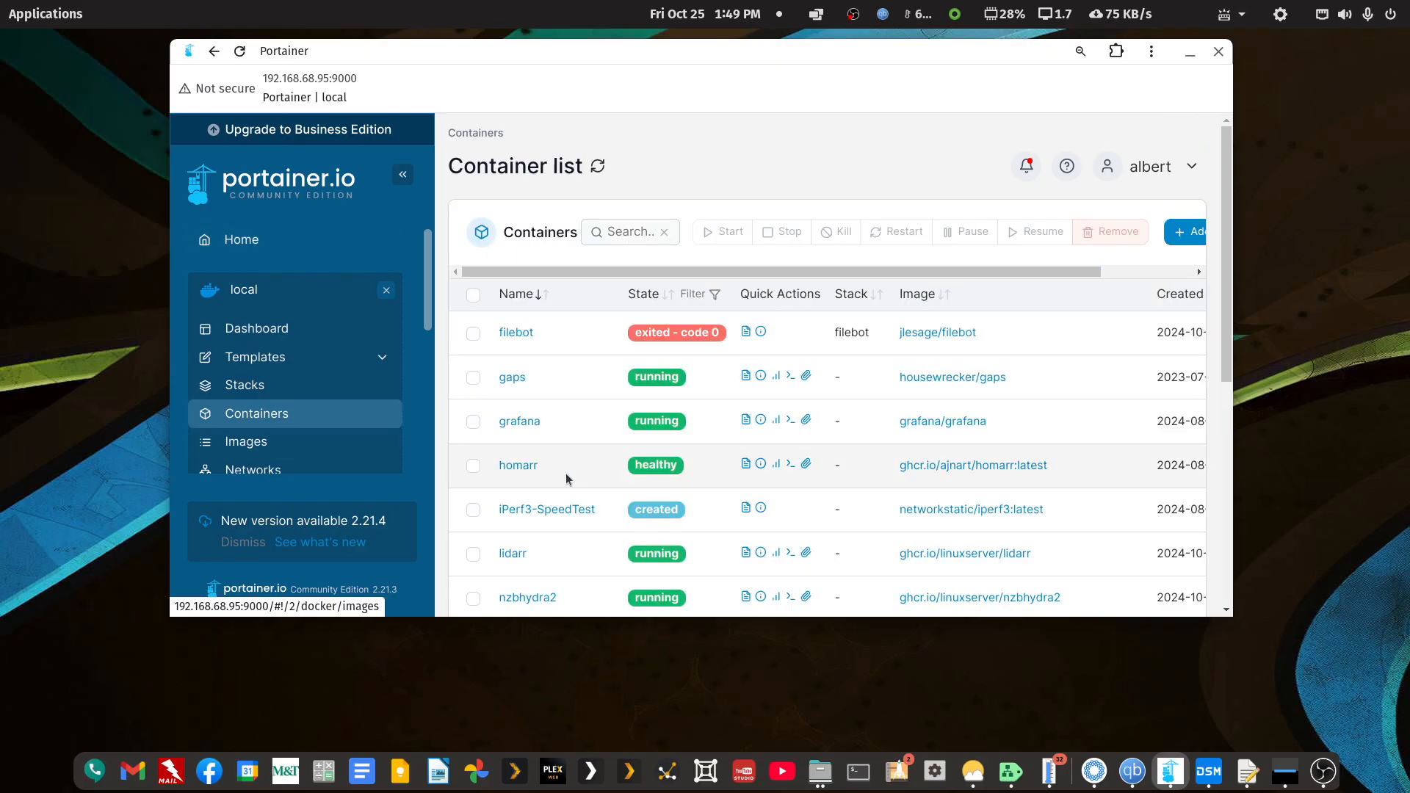
Step: Select the sonarr, sabnzbd, portainer, nzbhydra2 and lidarr containers in the container list
scroll(549, 478, down, 3)
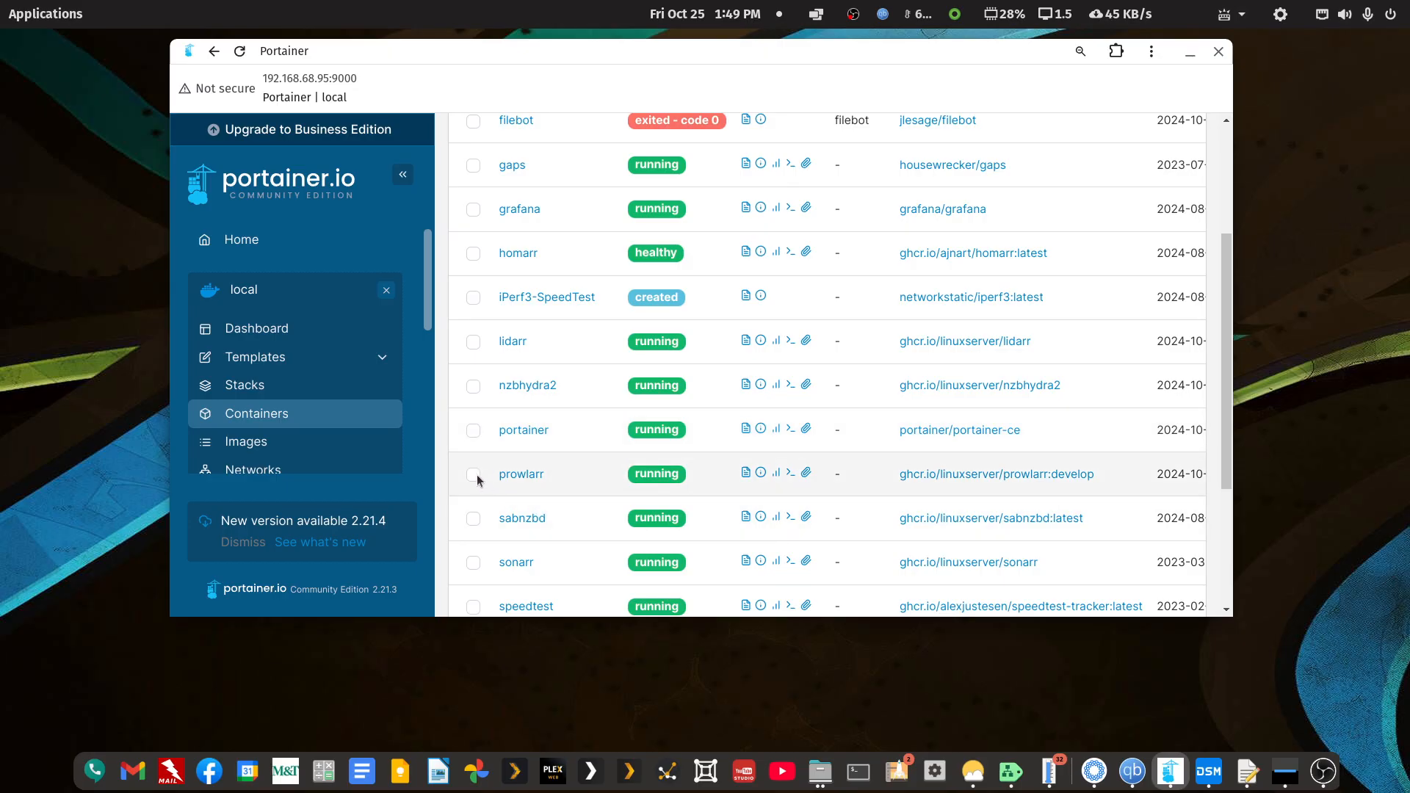
click(476, 566)
click(473, 519)
click(473, 431)
click(473, 387)
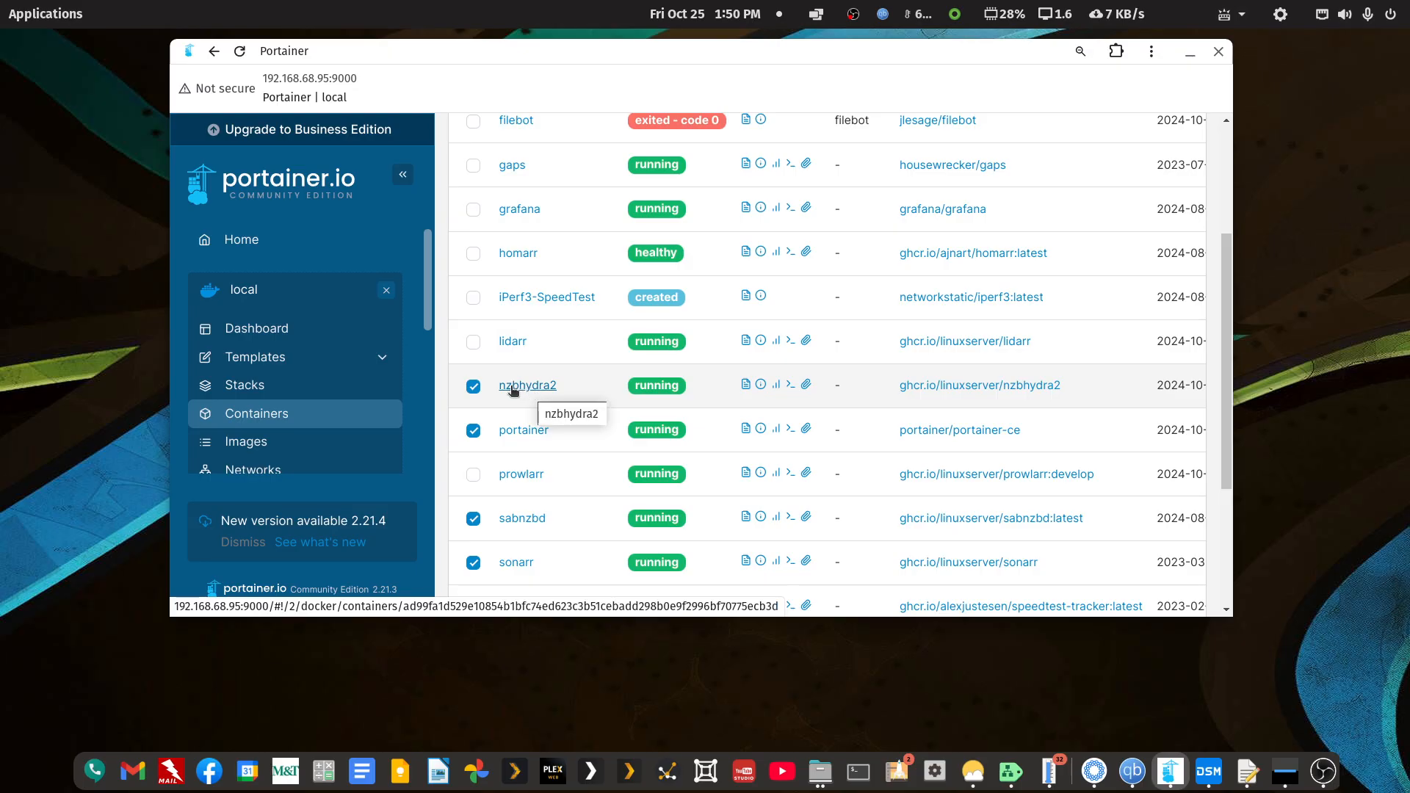
scroll(510, 392, up, 2)
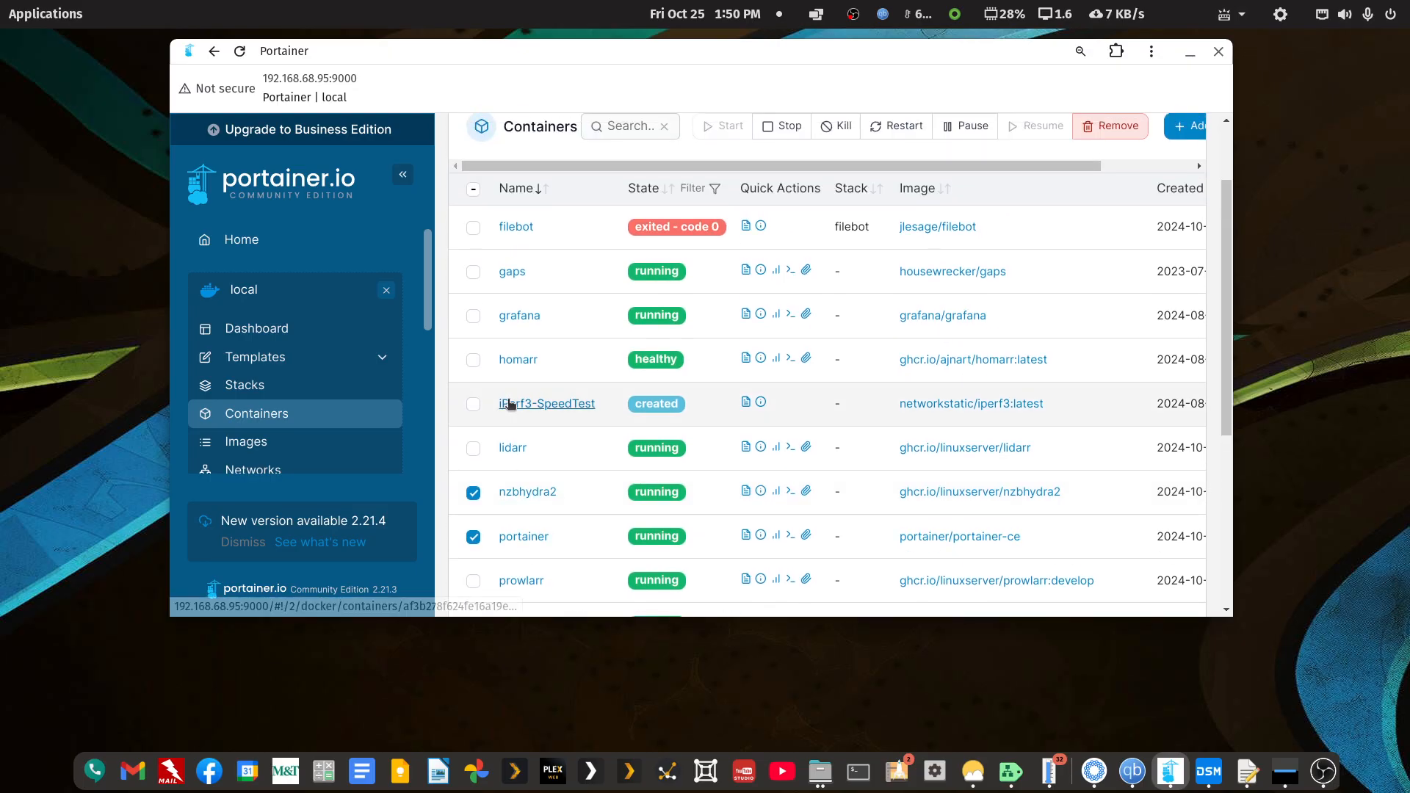
scroll(508, 404, down, 2)
scroll(507, 404, down, 2)
click(473, 236)
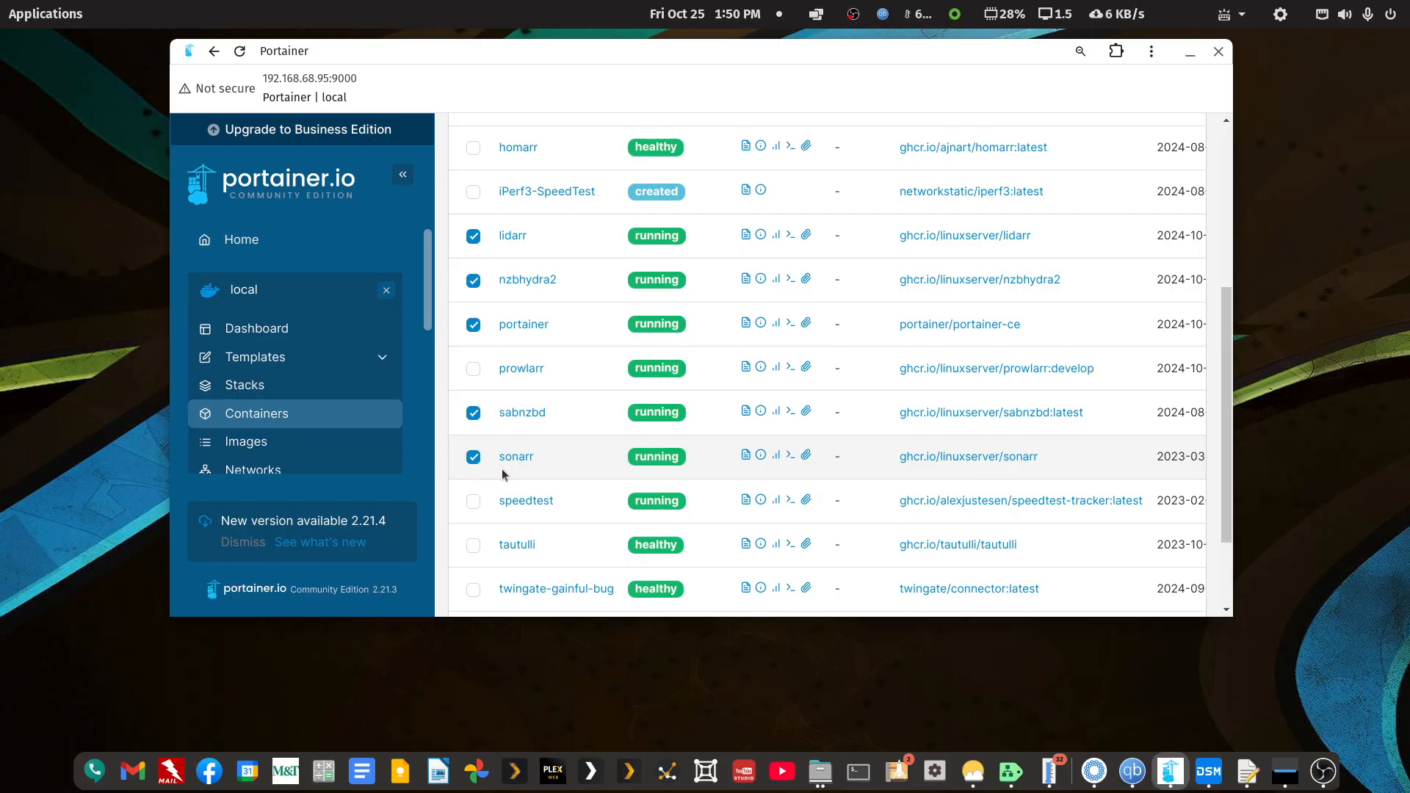
Step: Switch to the file manager's movie-libraries window and go up to the root of the mediapd share
click(820, 778)
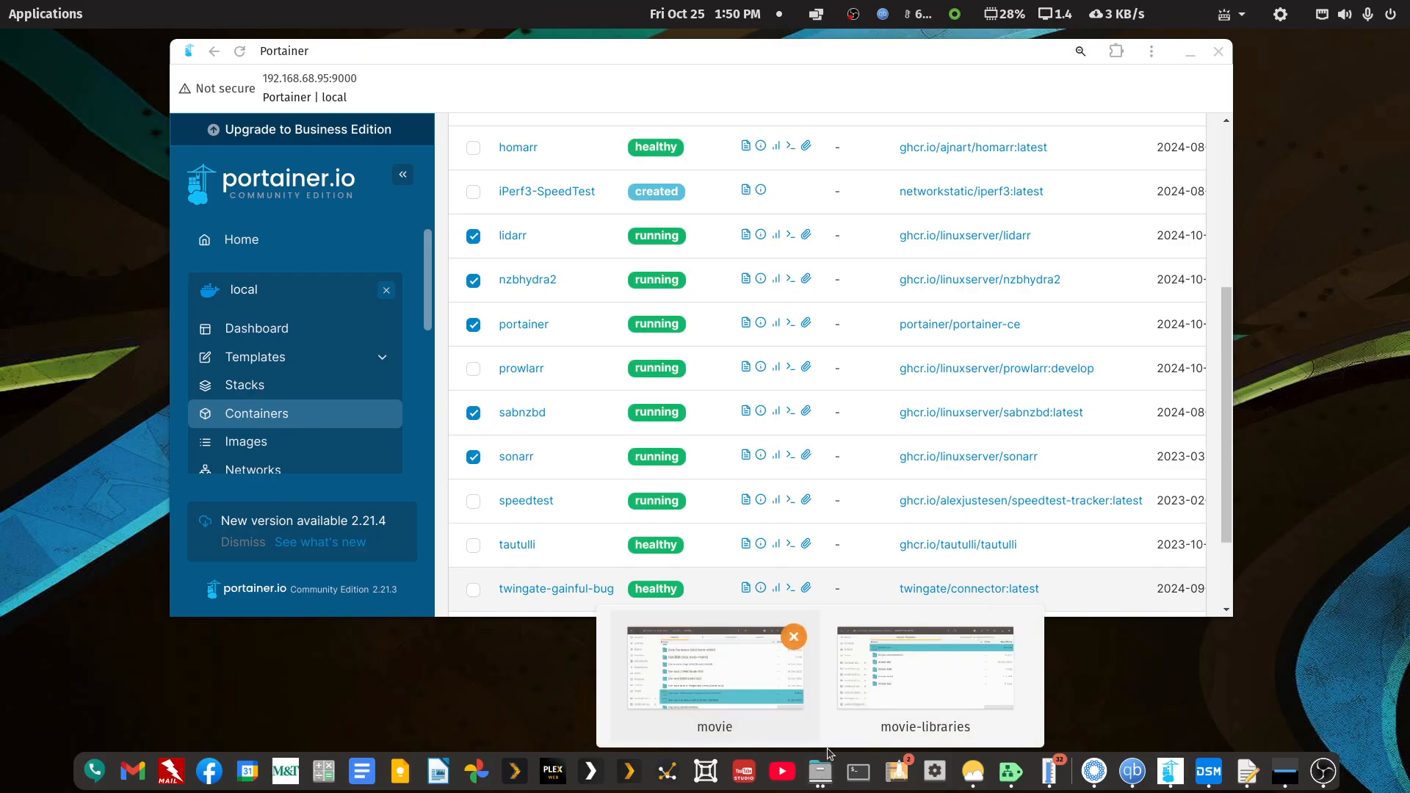
click(880, 698)
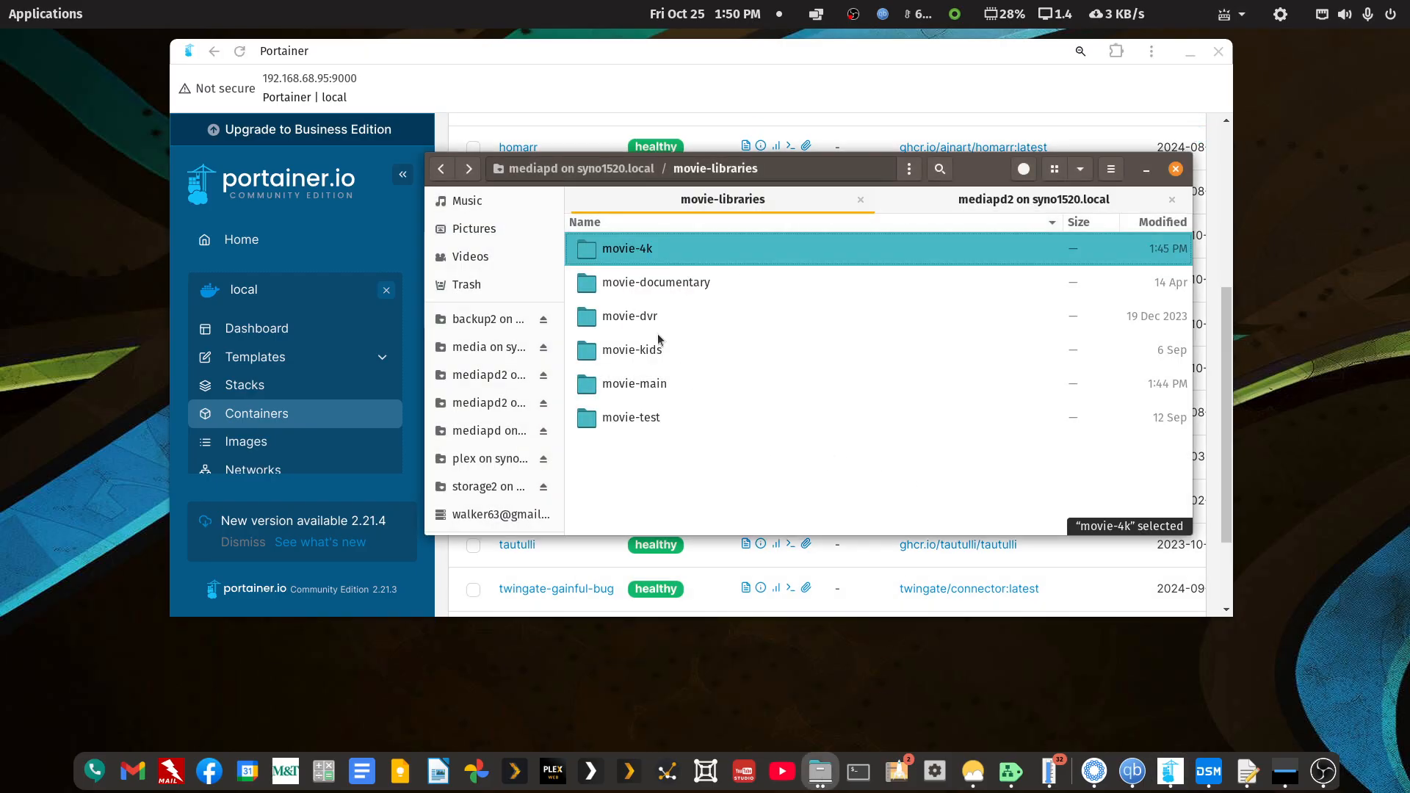
click(442, 174)
click(443, 174)
click(474, 182)
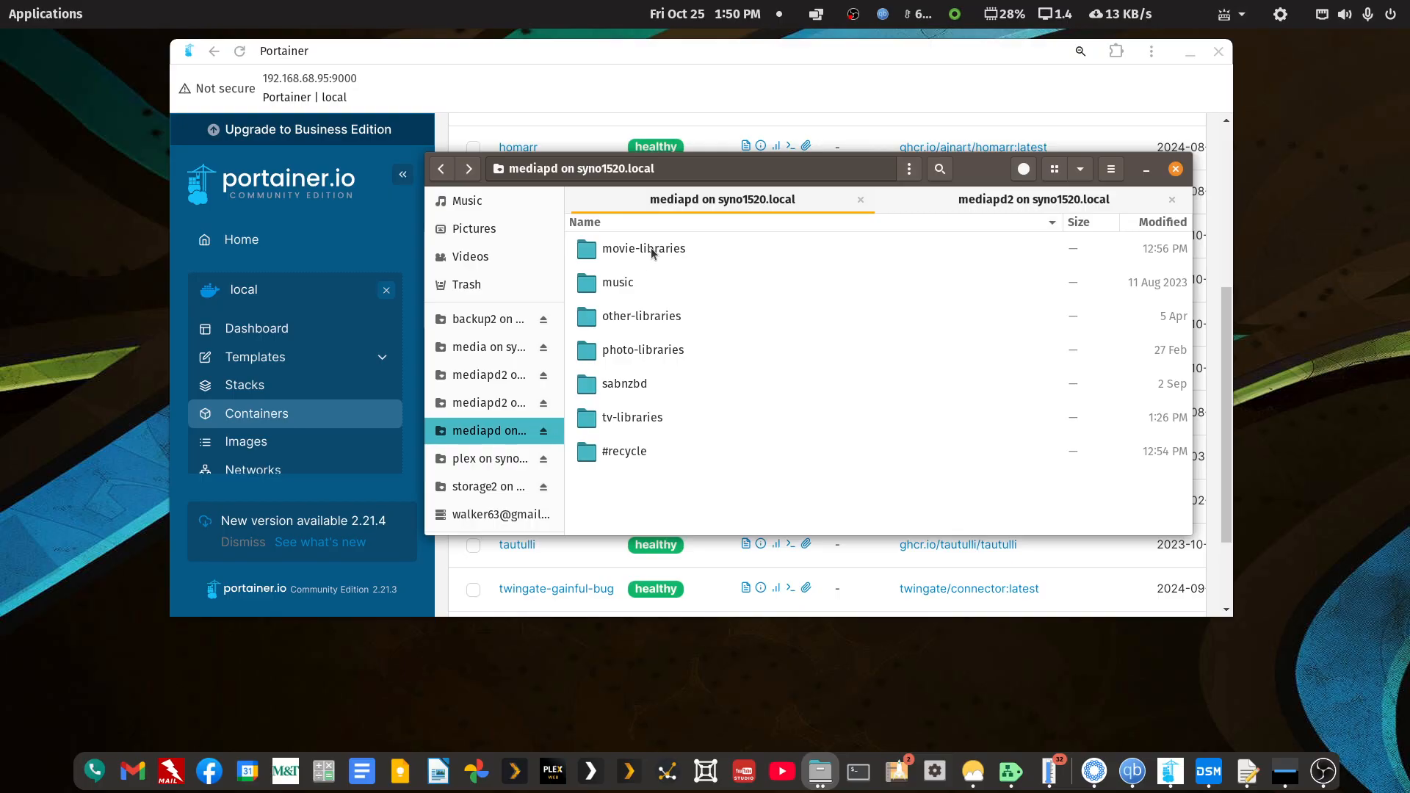
Step: Permanently delete all four folders inside the mediapd share's sabnzbd folder, then minimize the file manager
double_click(629, 386)
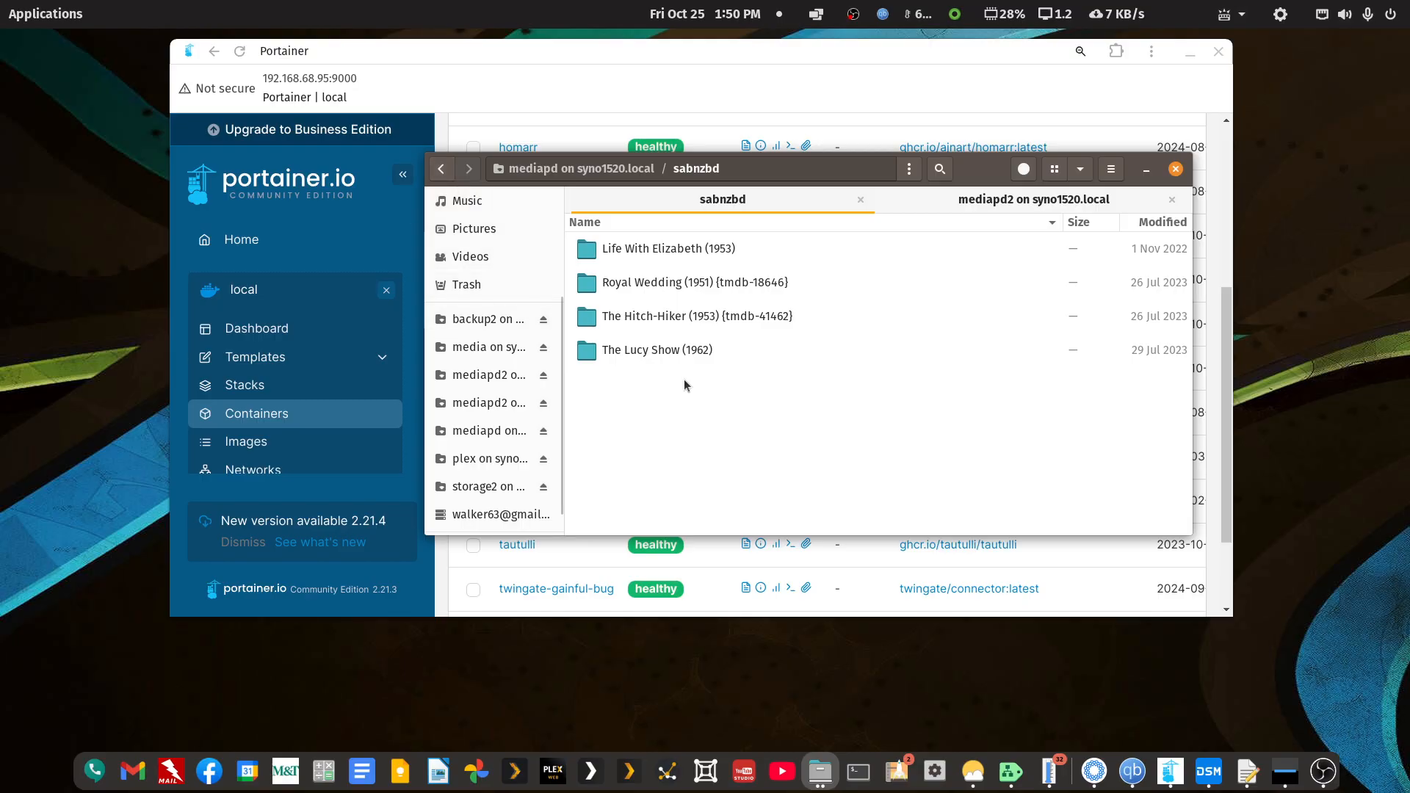
click(679, 350)
key(shift+Up)
key(shift+Up)
key(shift+Up)
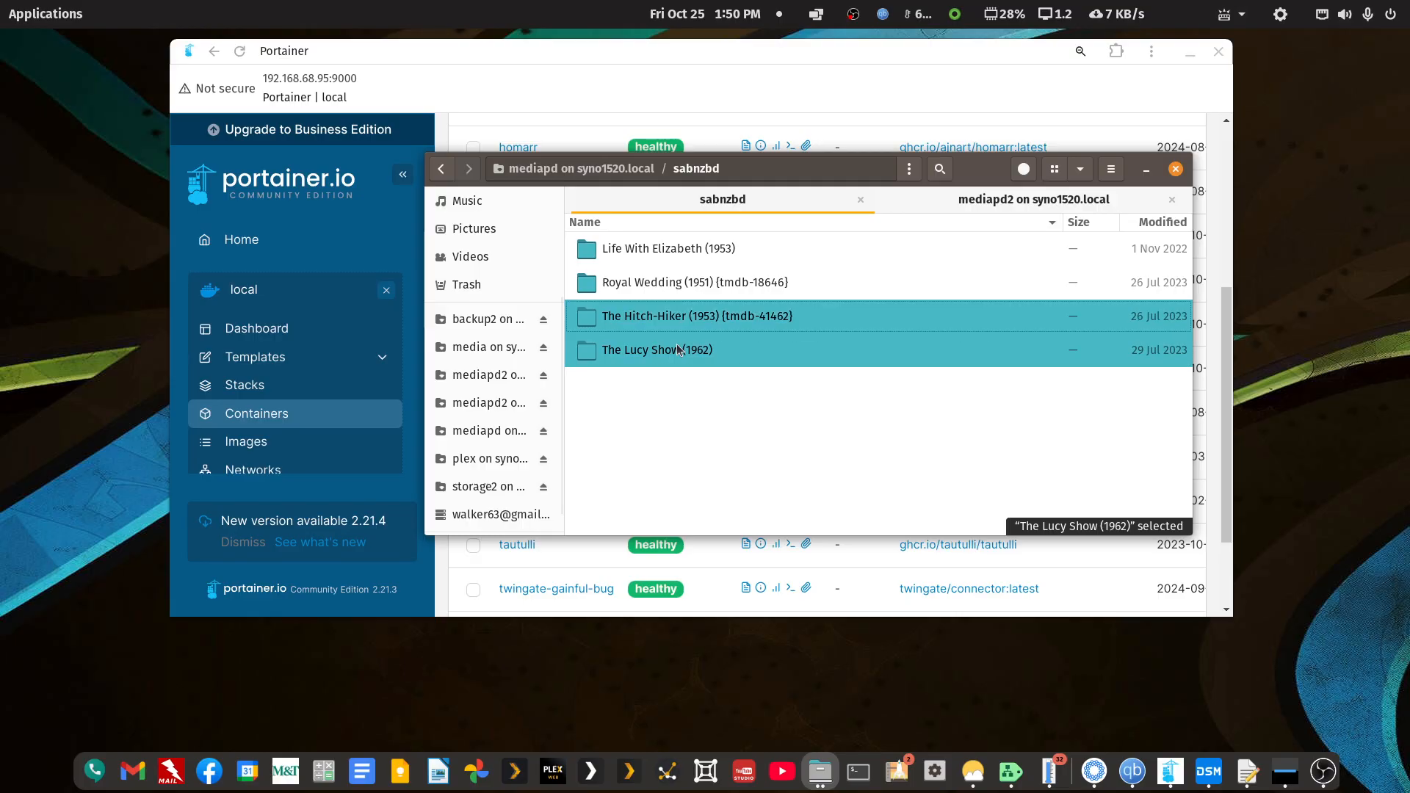
key(shift+Delete)
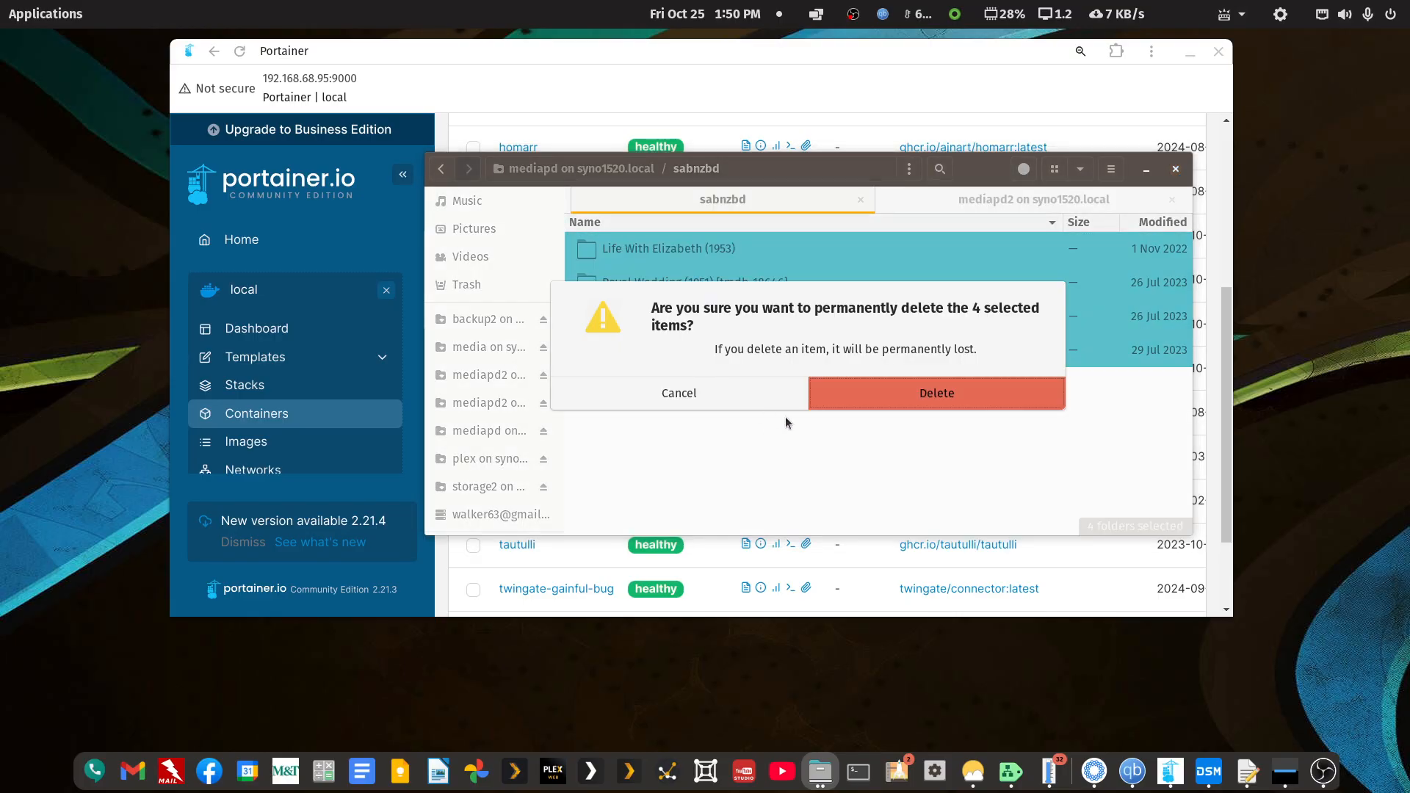
click(888, 397)
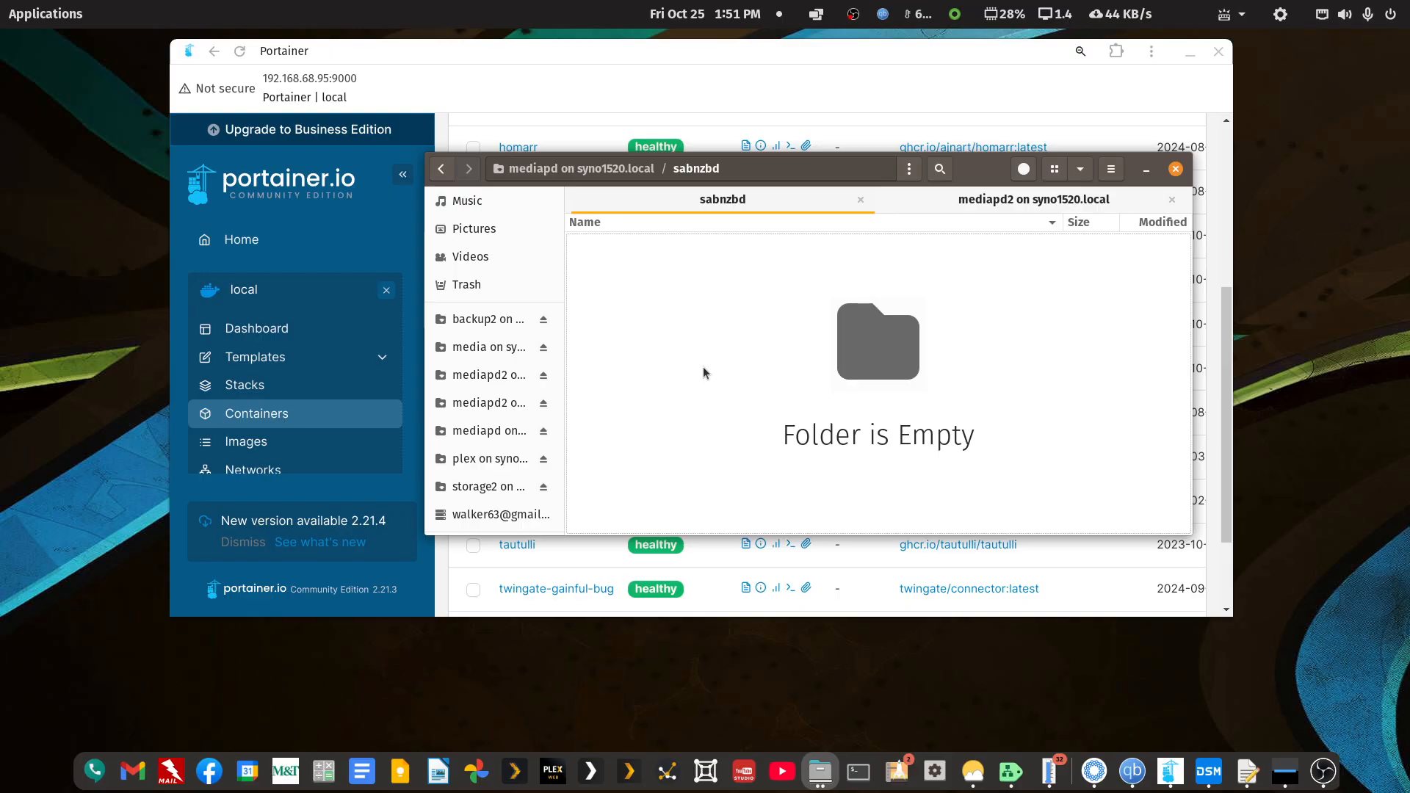
click(441, 170)
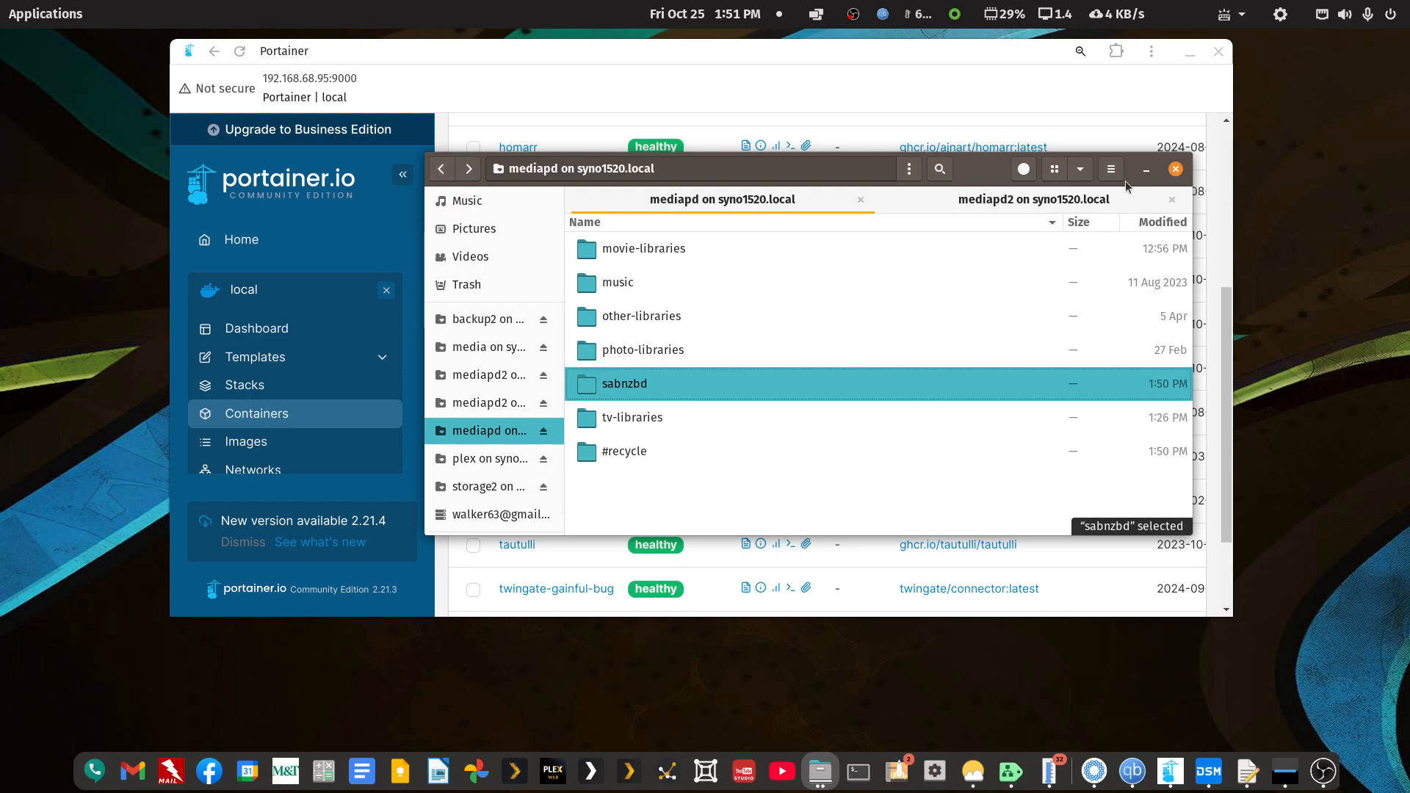
click(1145, 170)
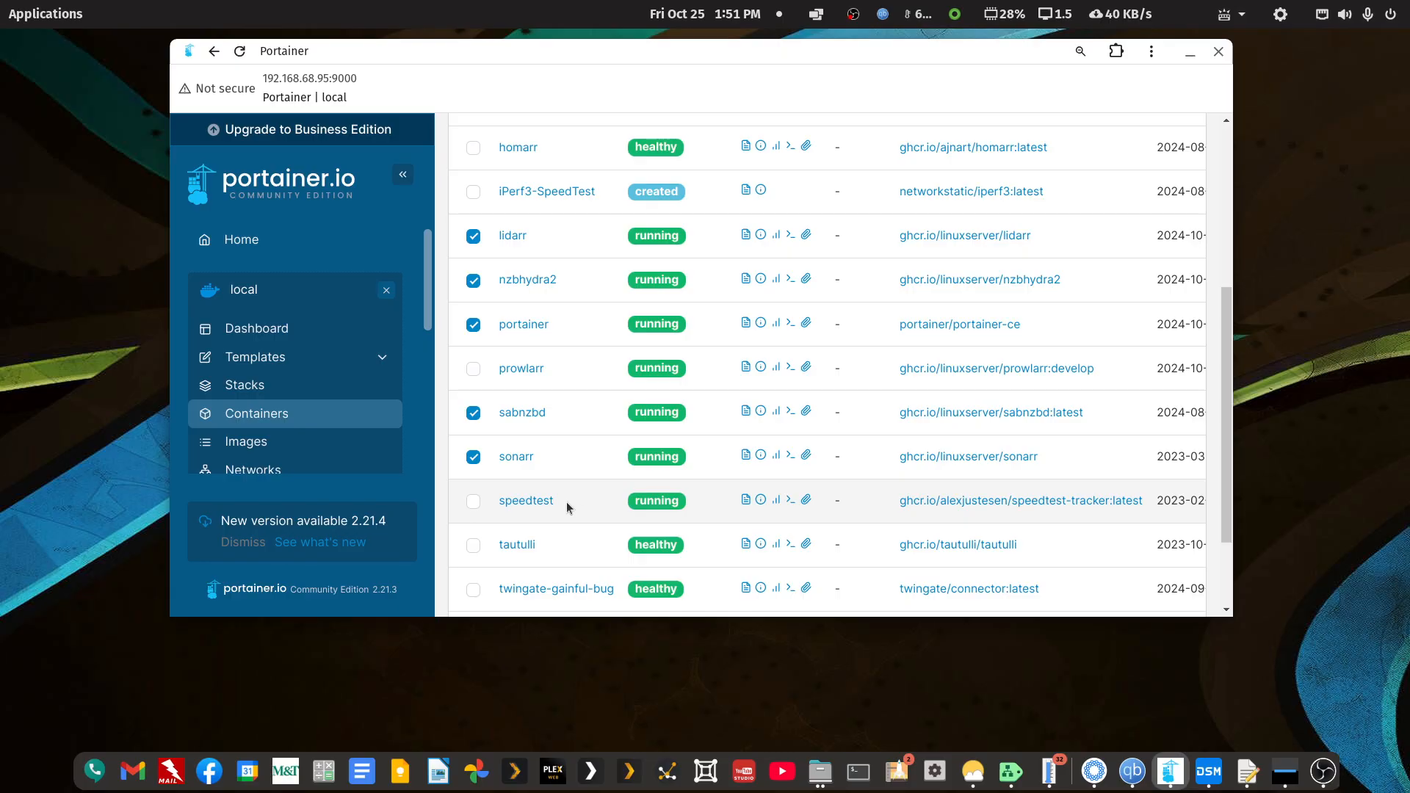
Step: Deselect the sonarr, sabnzbd, portainer, nzbhydra2 and lidarr containers
click(473, 457)
click(473, 413)
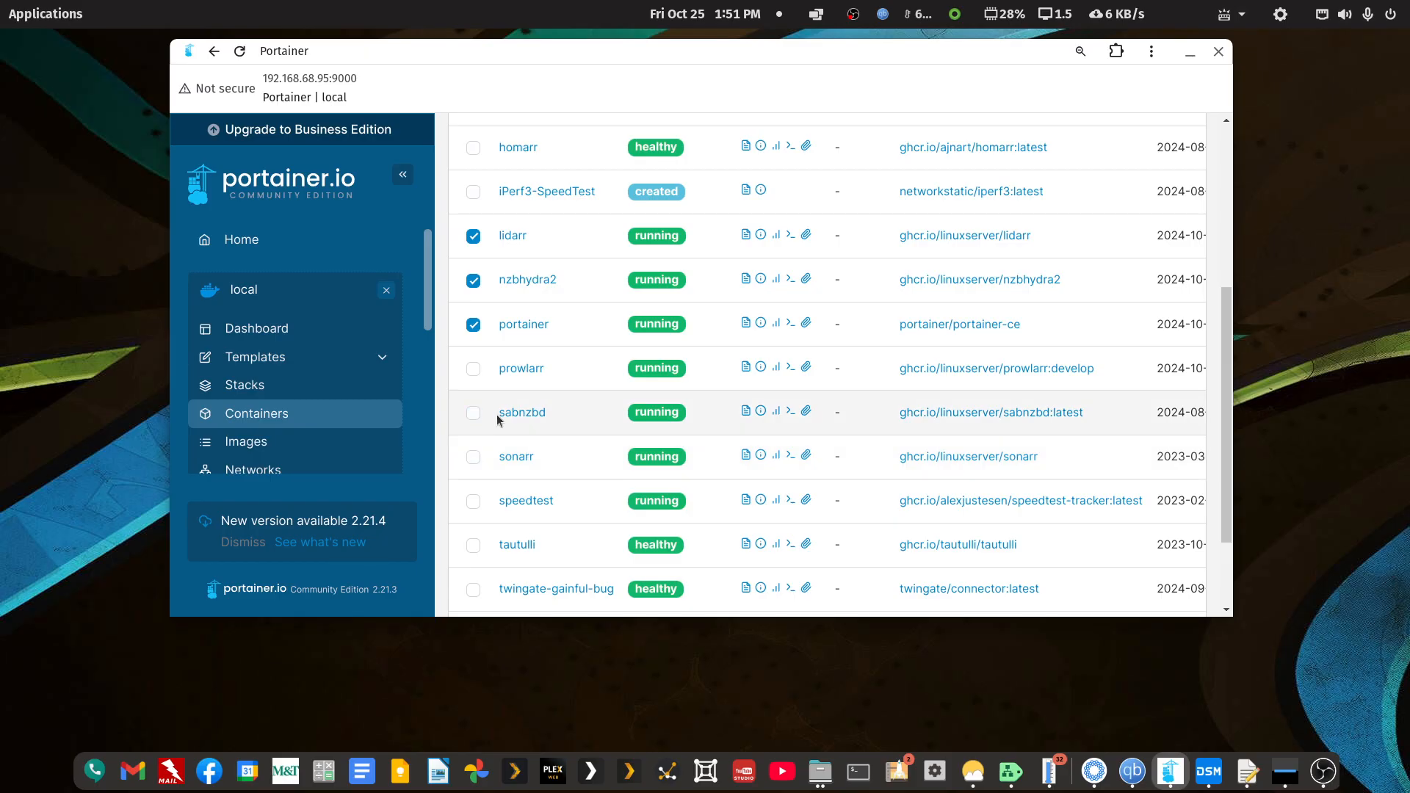
click(472, 325)
click(473, 280)
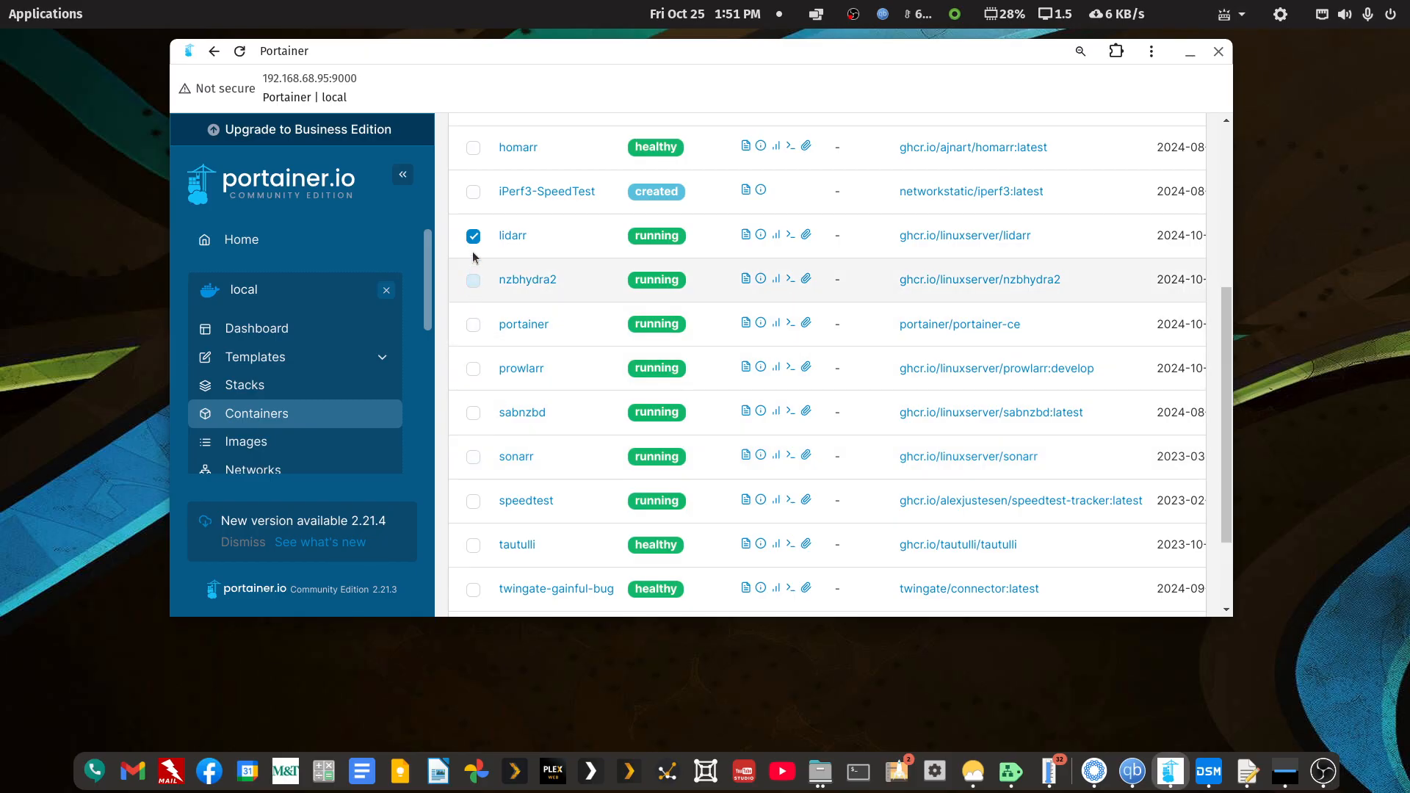
click(473, 237)
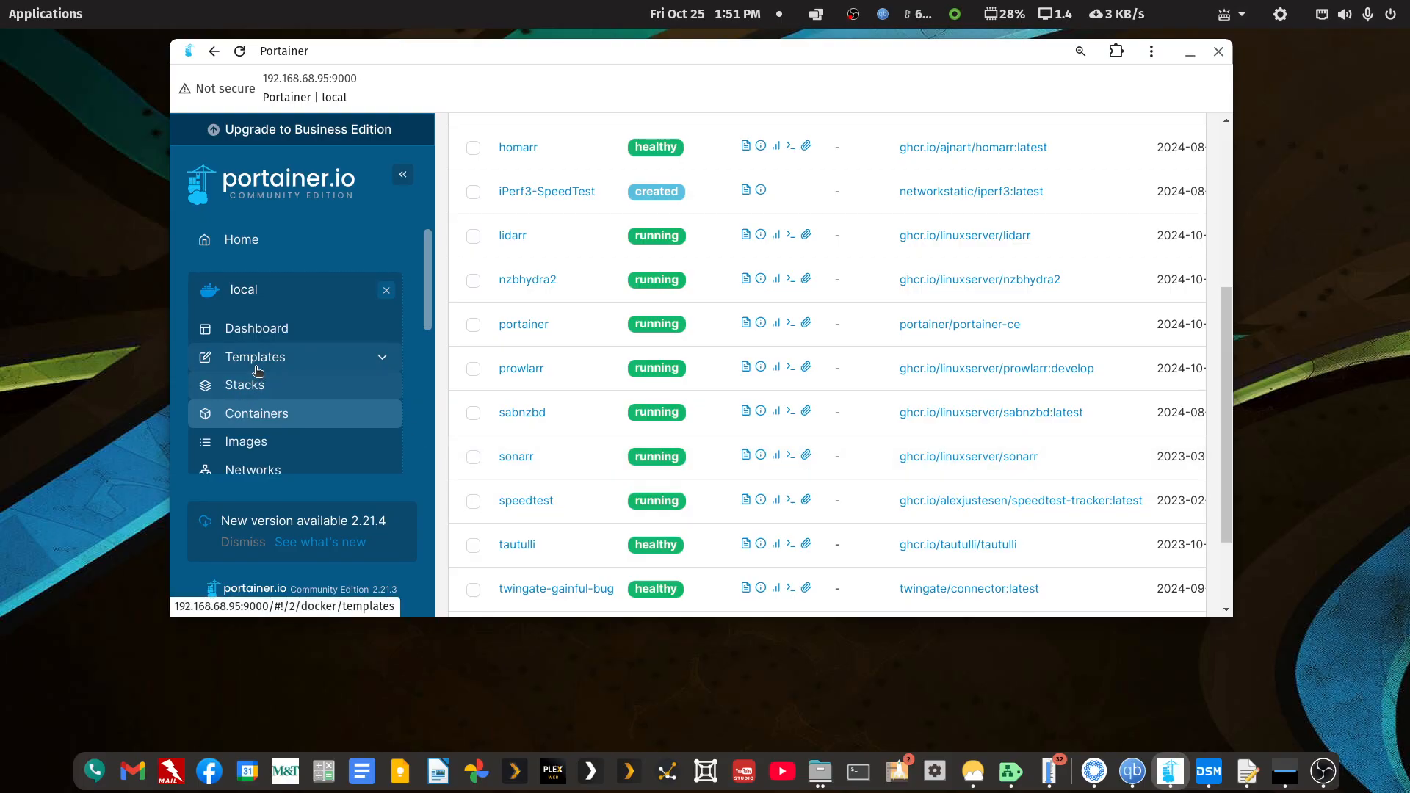
Step: Return to the stacks list and start creating a new stack
click(256, 389)
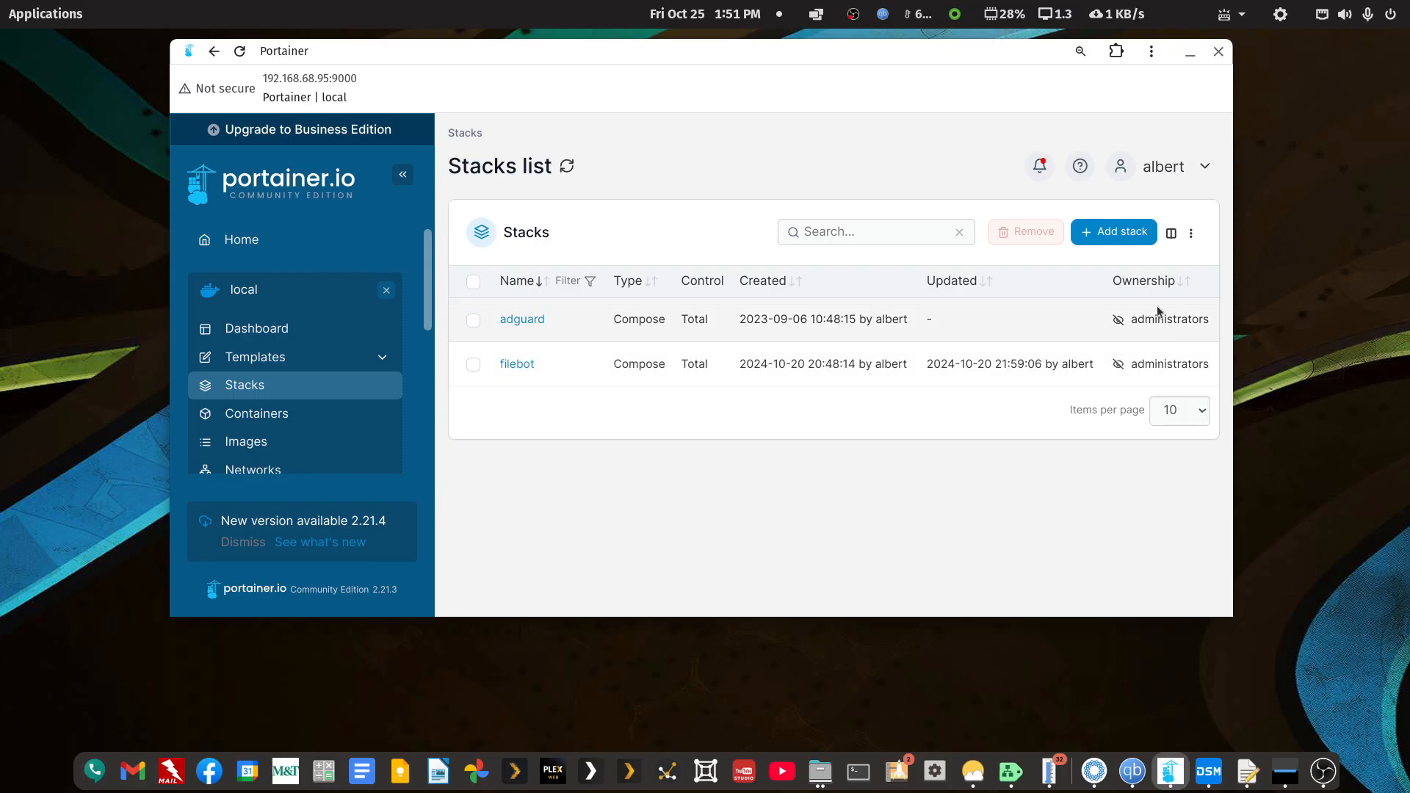
click(1114, 231)
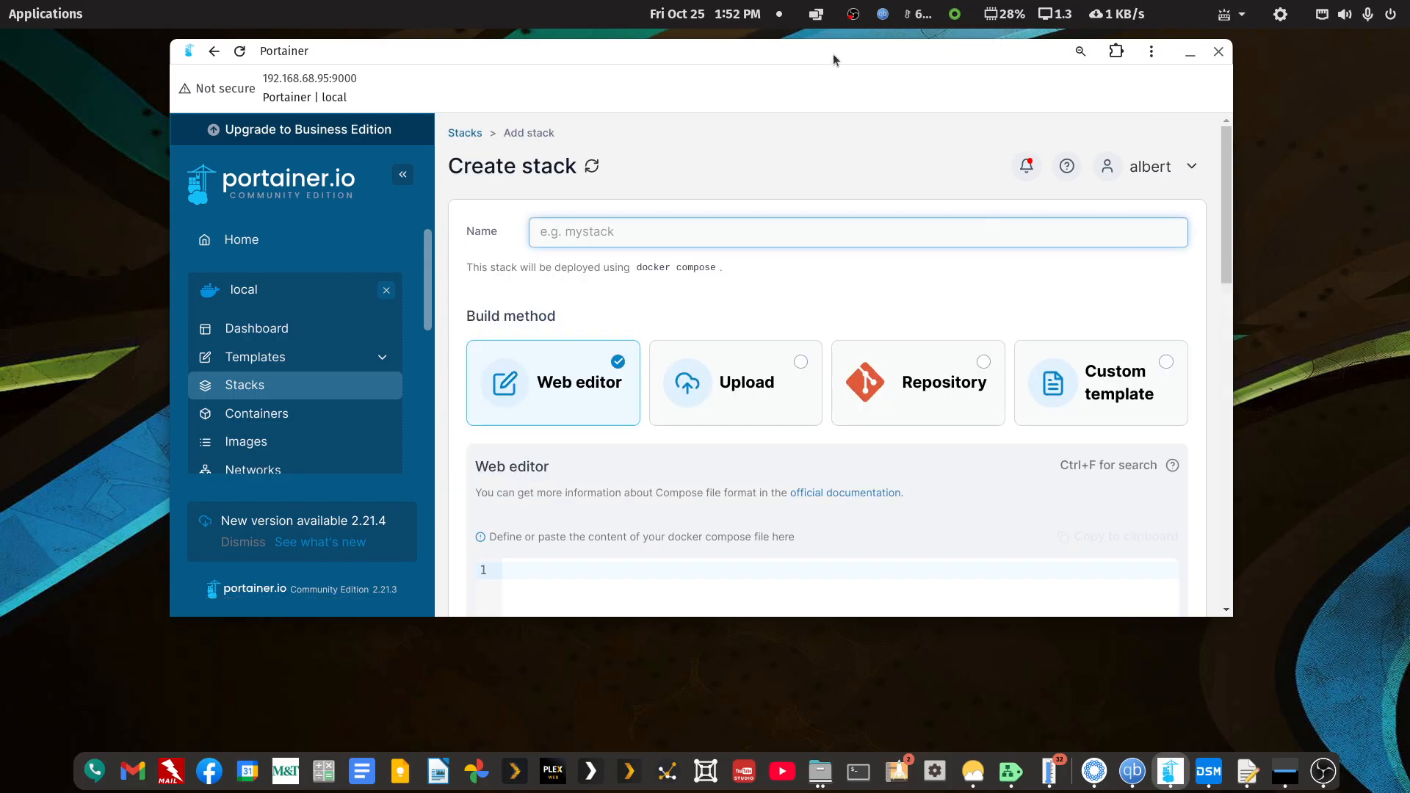
Step: Name the new stack linux-server and paste the copied Plex compose file into its web editor
double_click(834, 54)
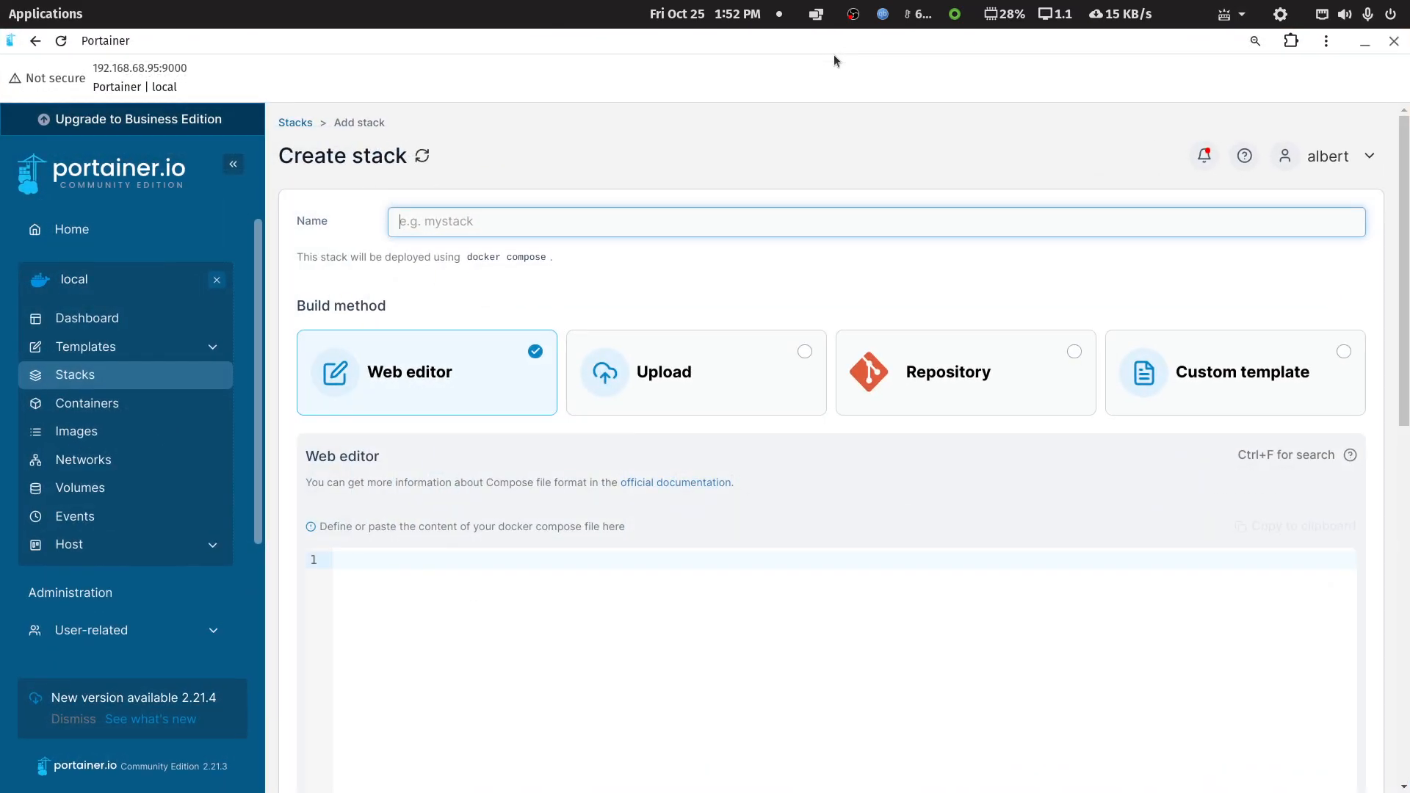
click(532, 226)
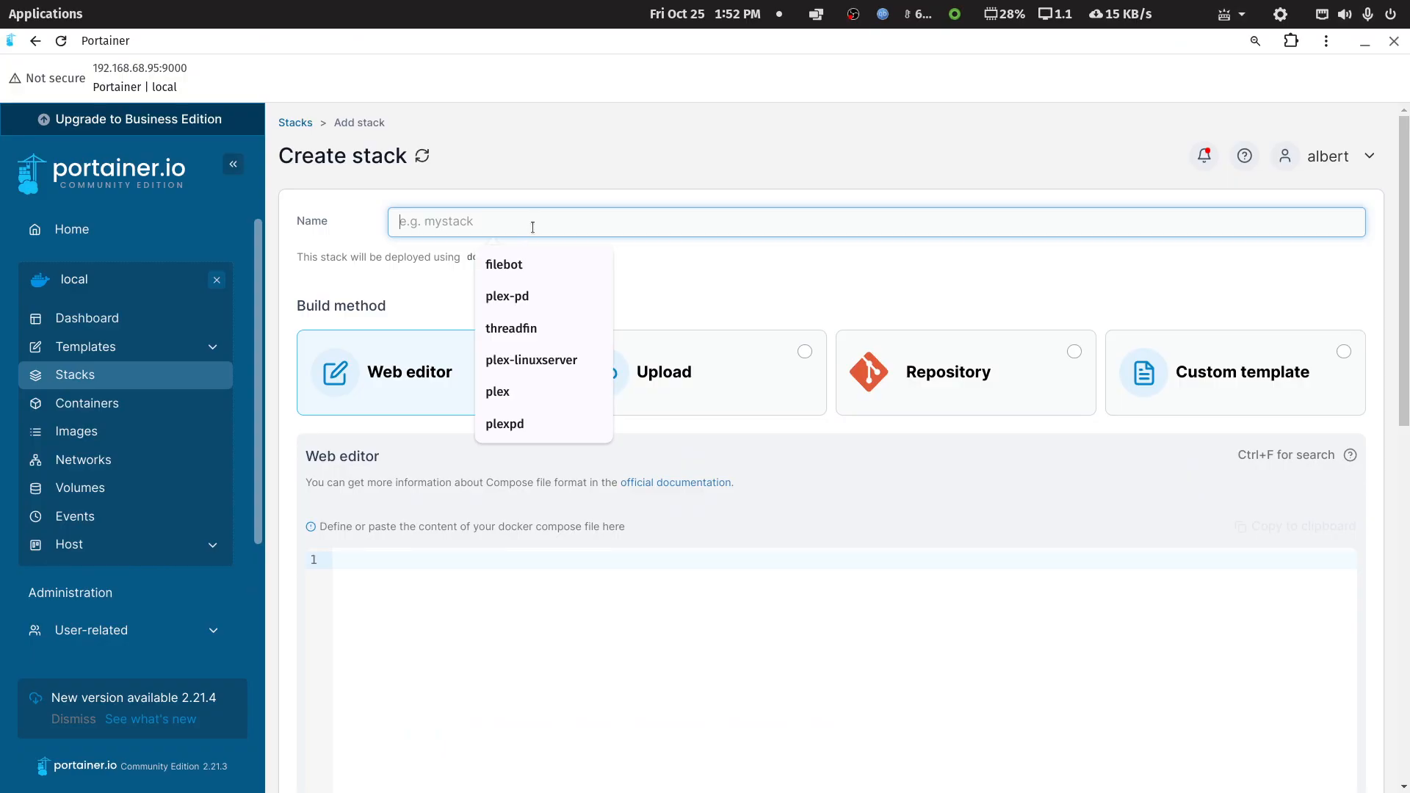
text(linux-server)
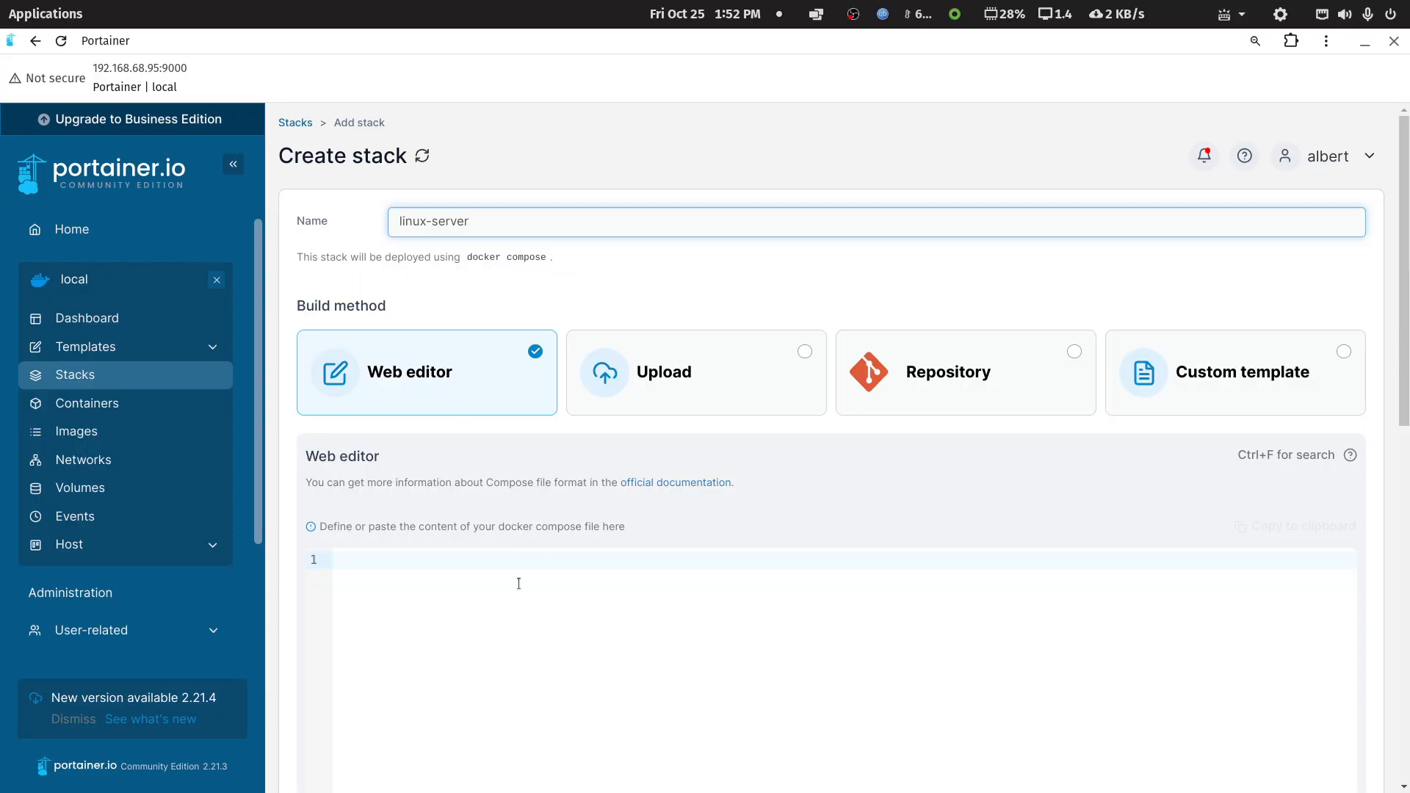
scroll(518, 583, down, 3)
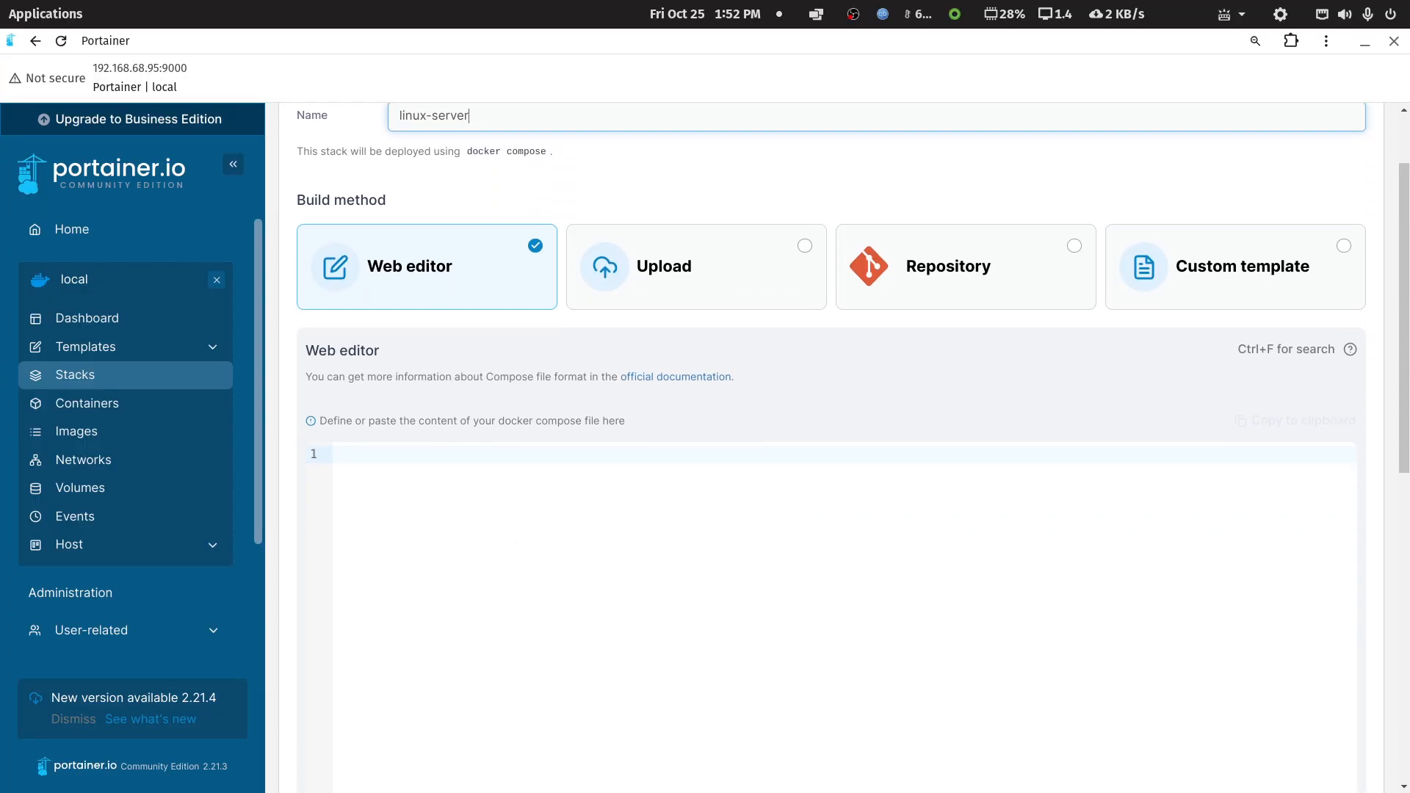
right_click(504, 457)
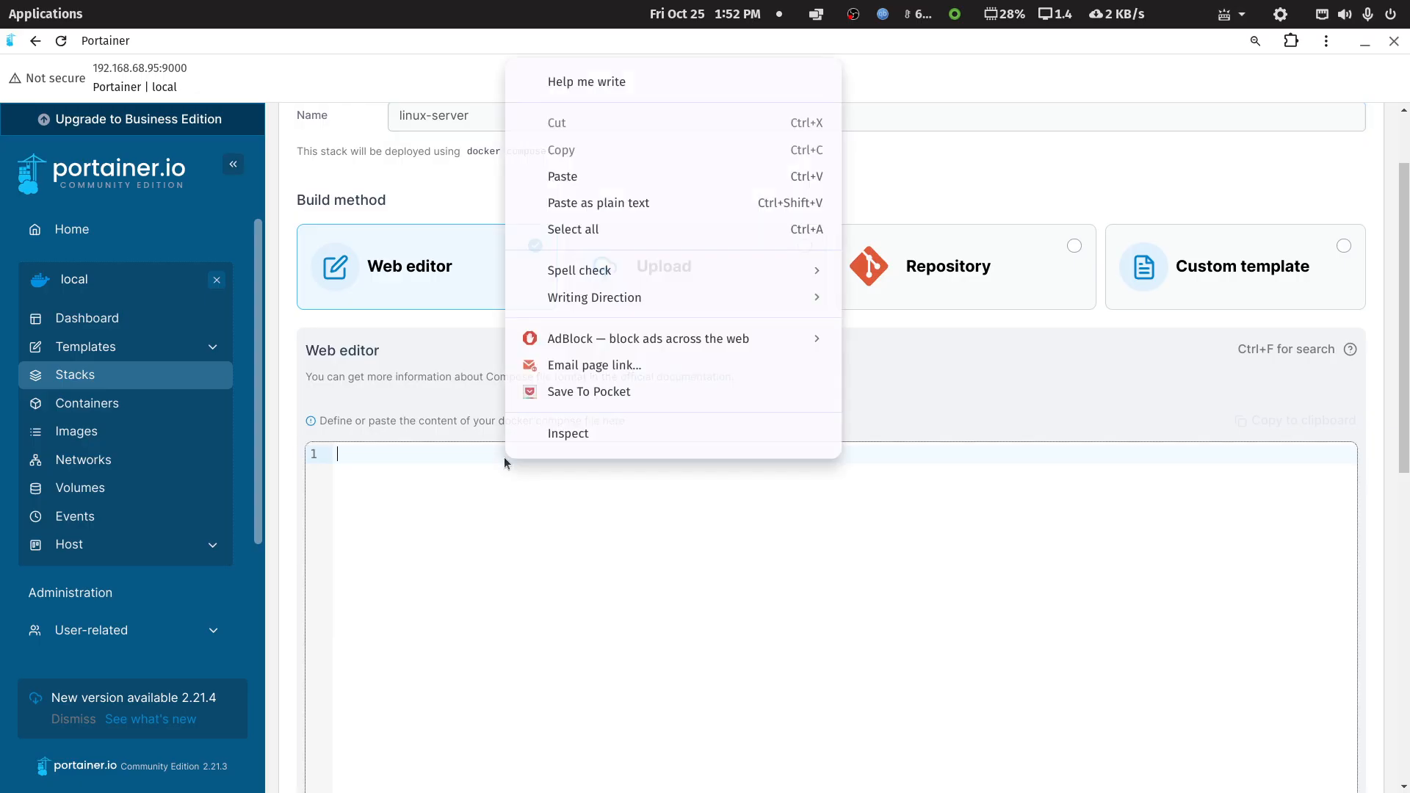
click(595, 178)
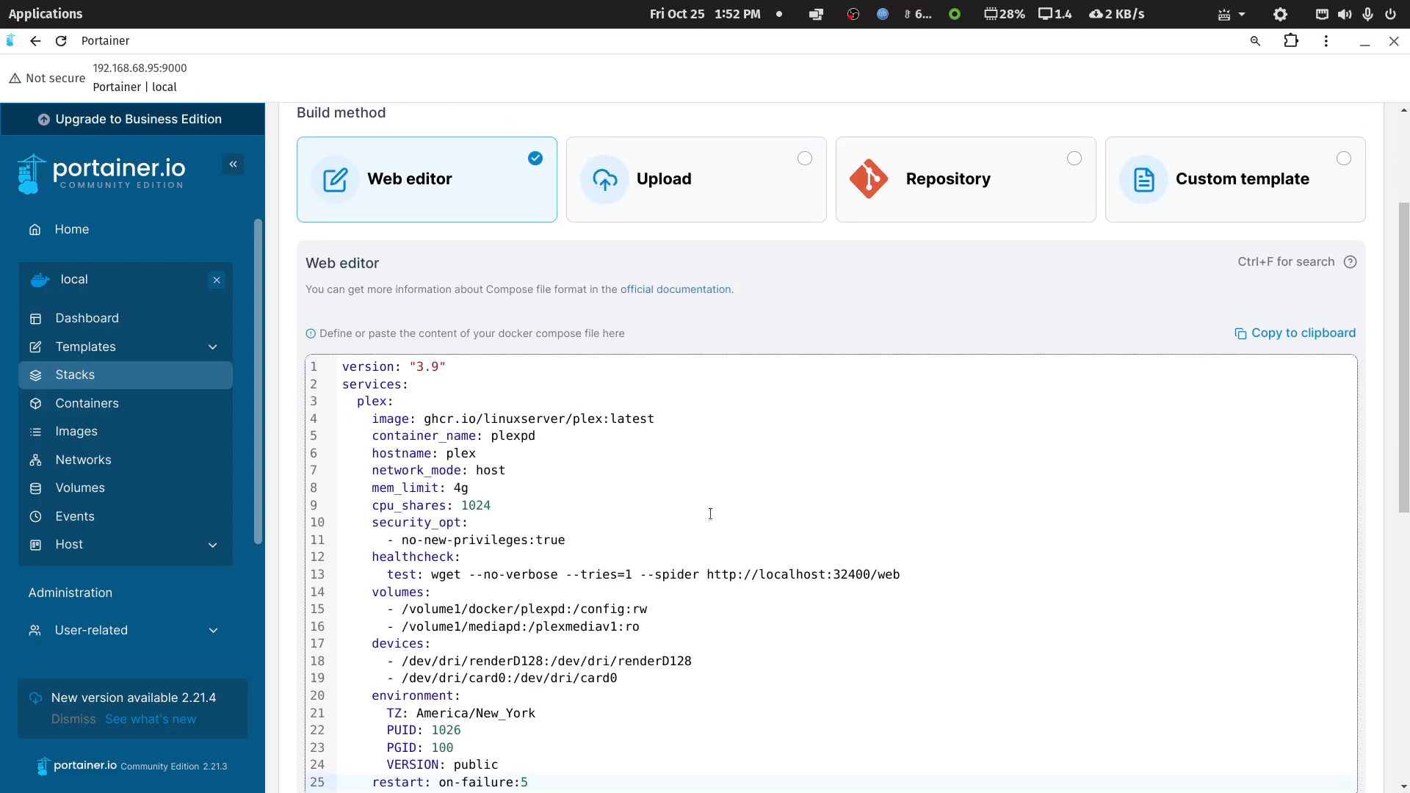
Step: Deploy the linux-server stack
scroll(693, 529, down, 3)
scroll(693, 530, down, 5)
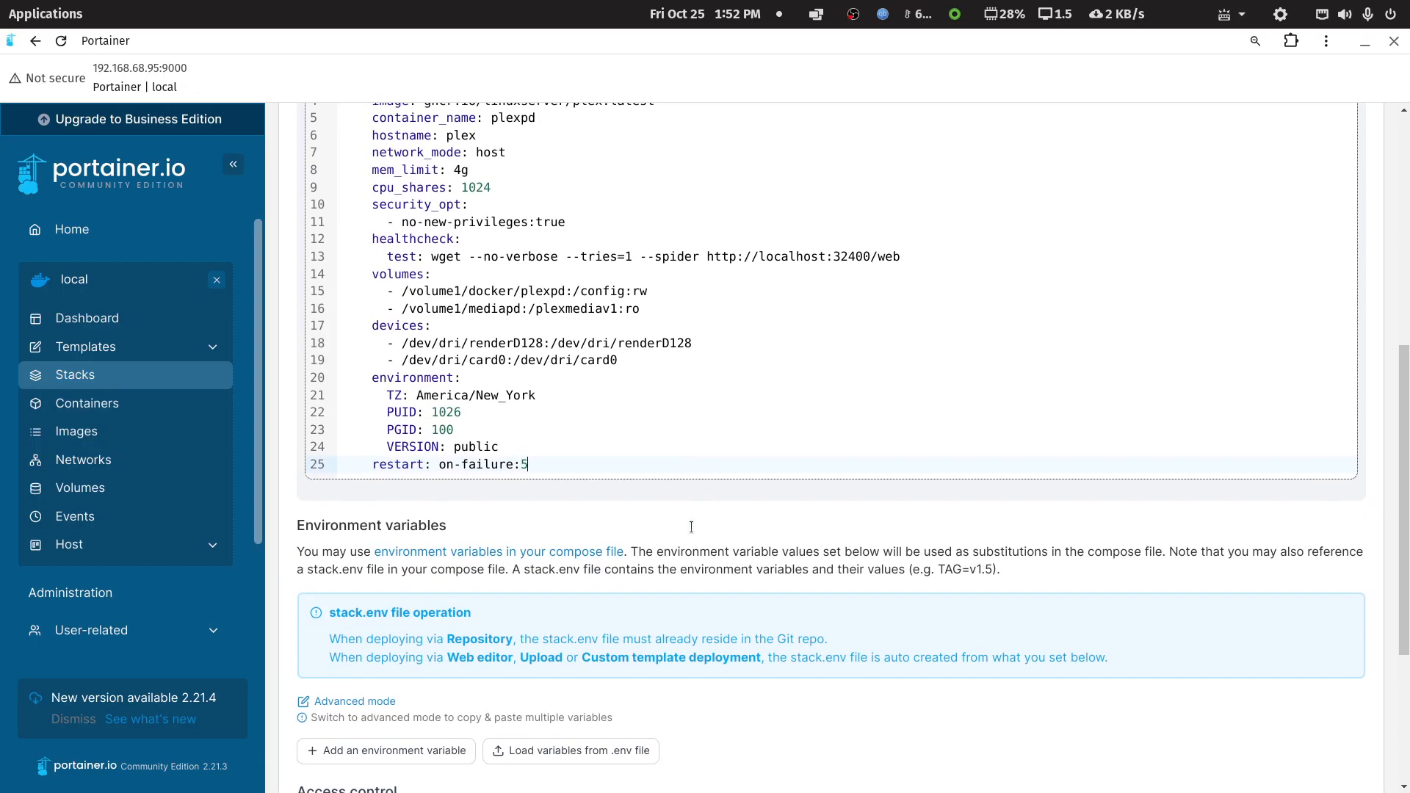
scroll(698, 509, down, 5)
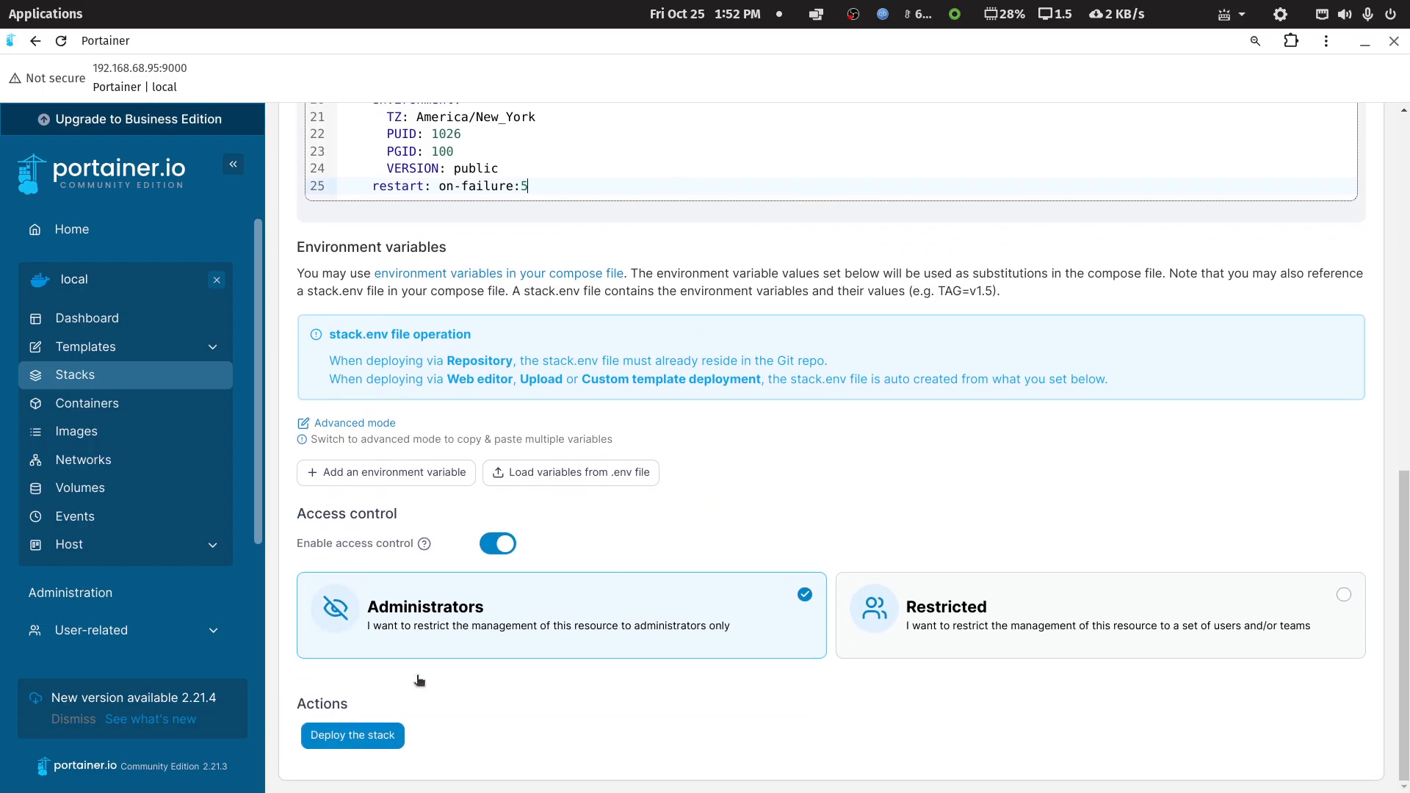
click(332, 743)
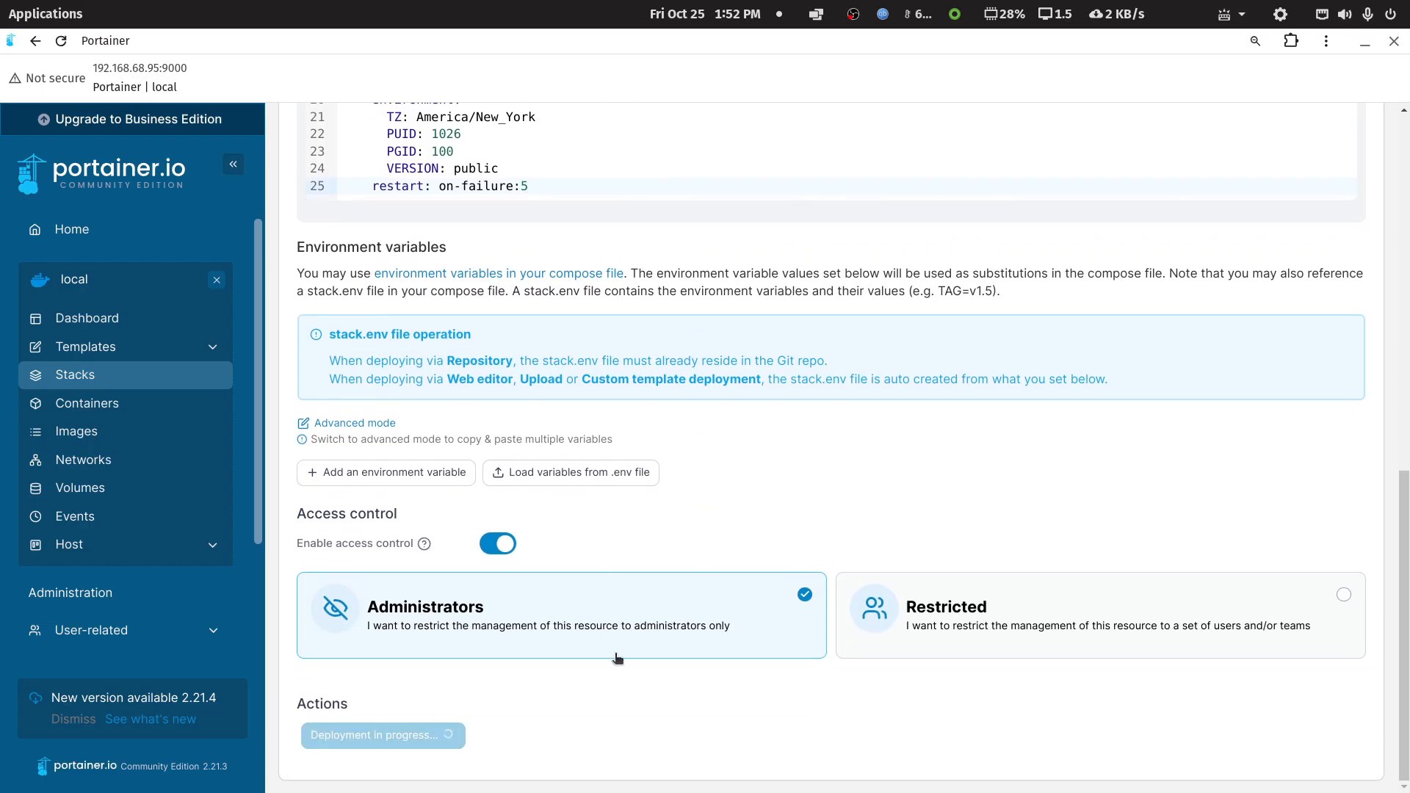
scroll(617, 655, up, 10)
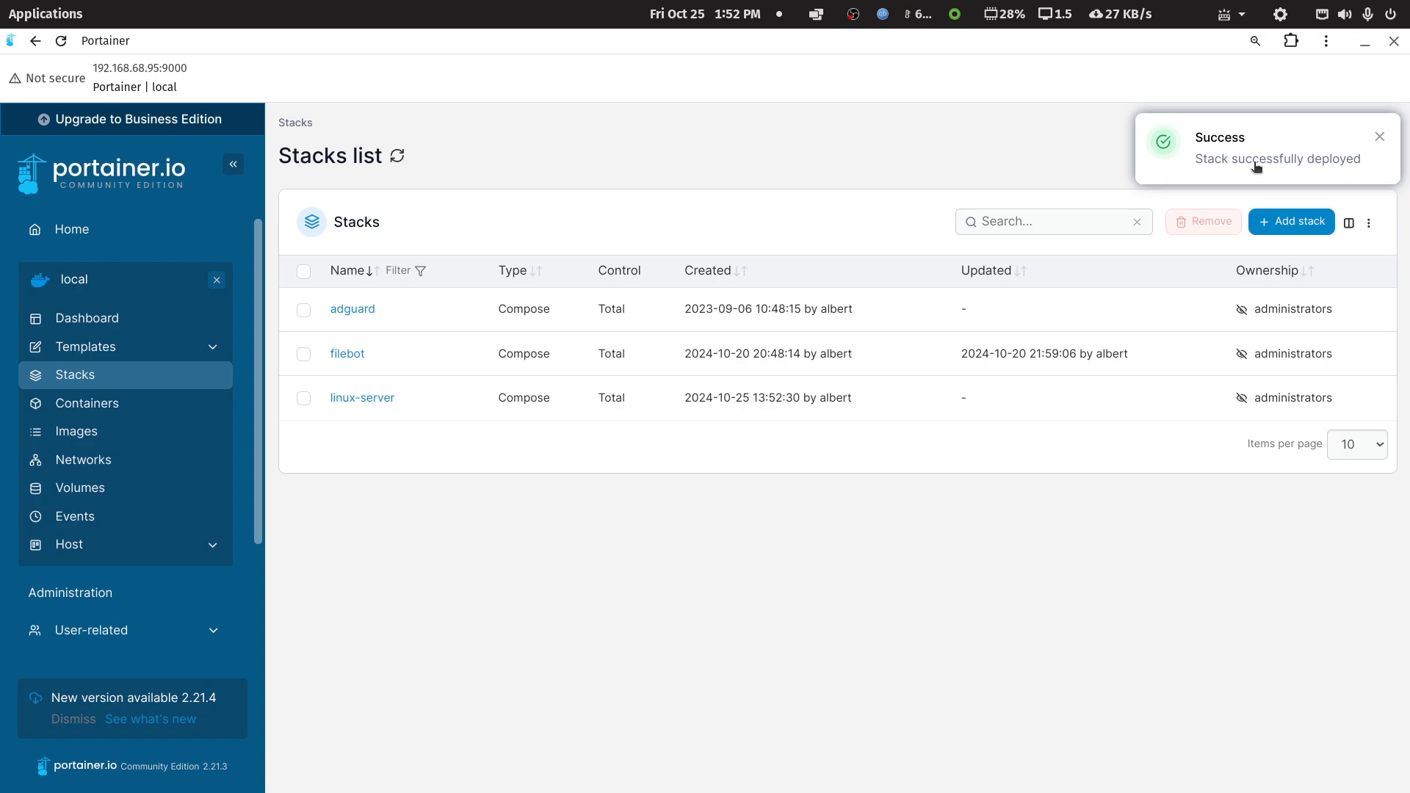
Step: Open the container list and check the state of the plexpd container
click(102, 408)
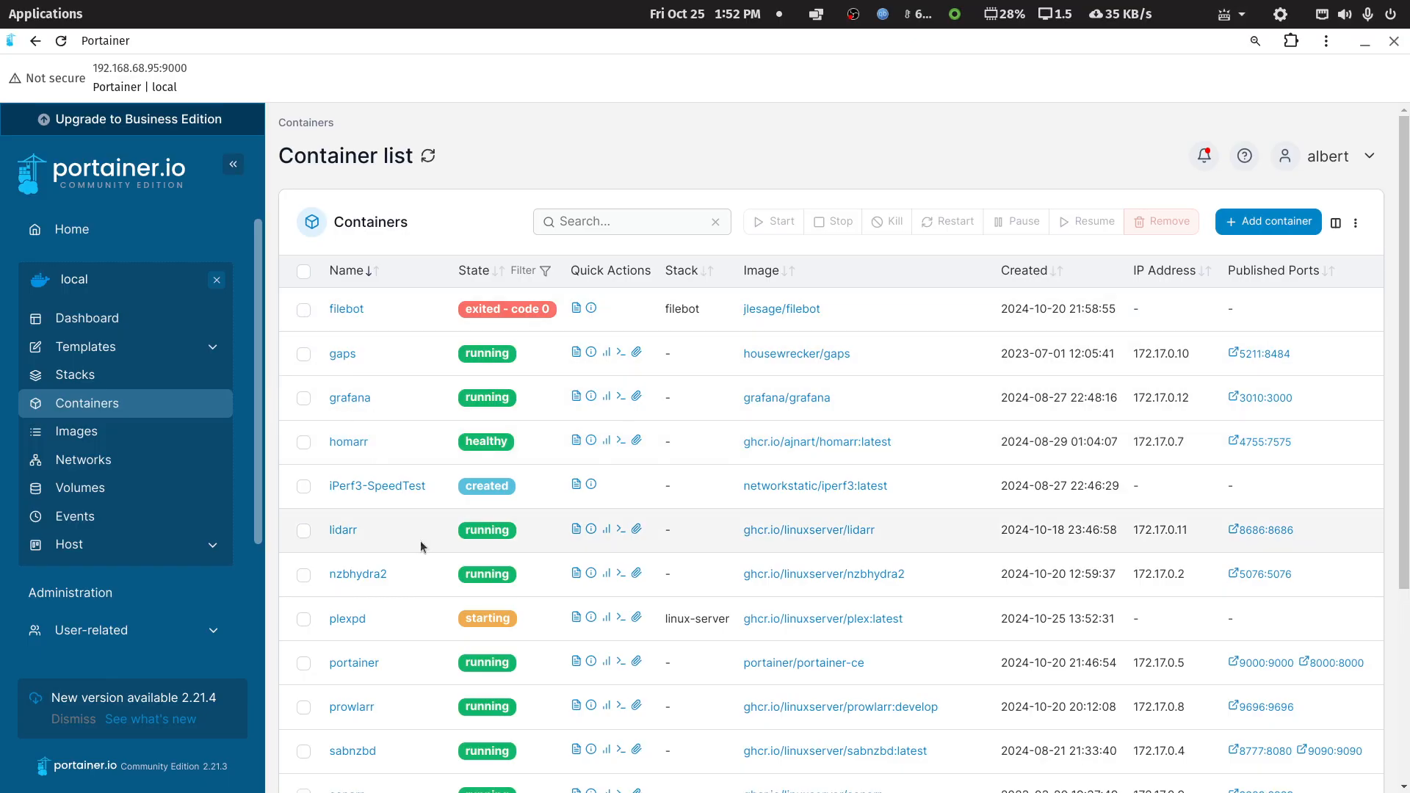
scroll(382, 543, down, 3)
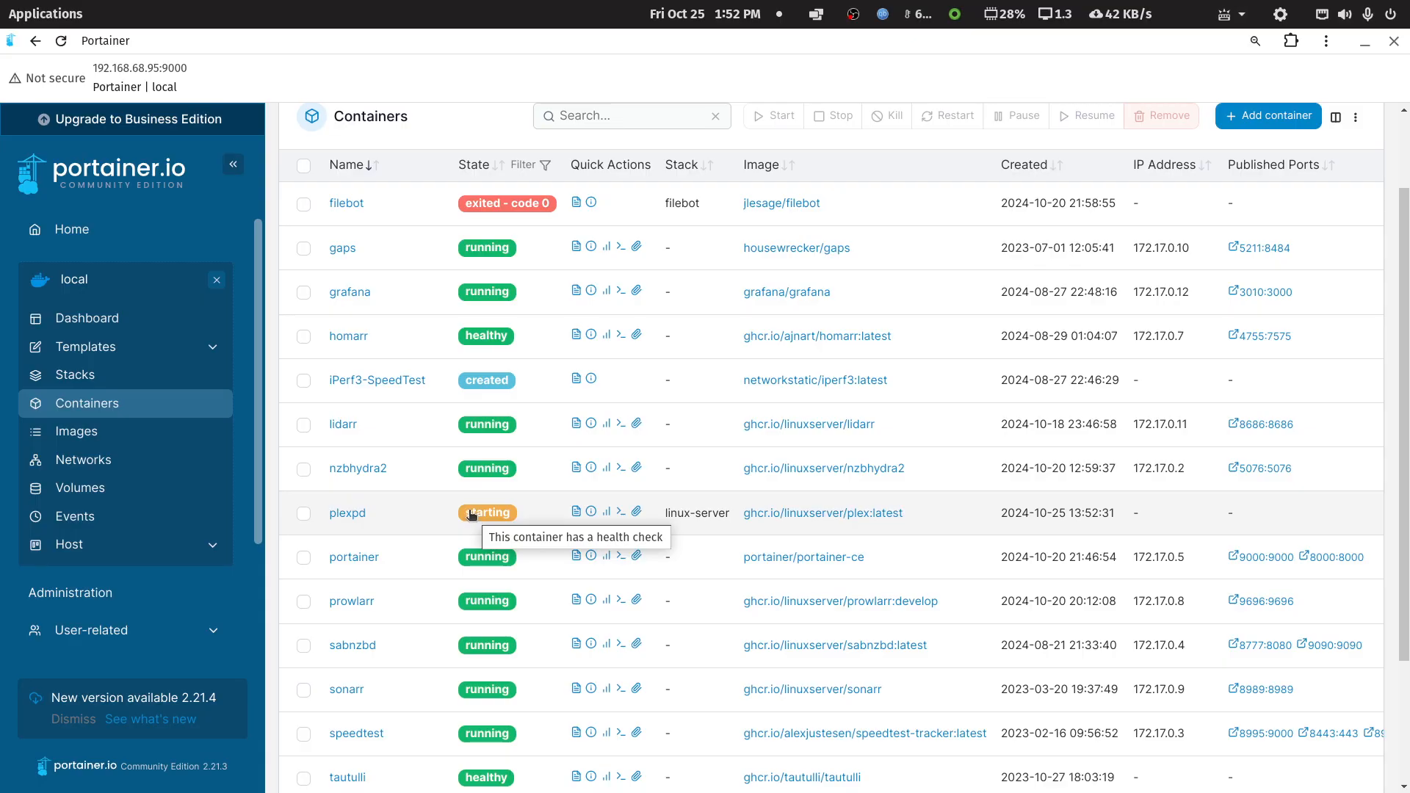
drag(685, 43, 786, 91)
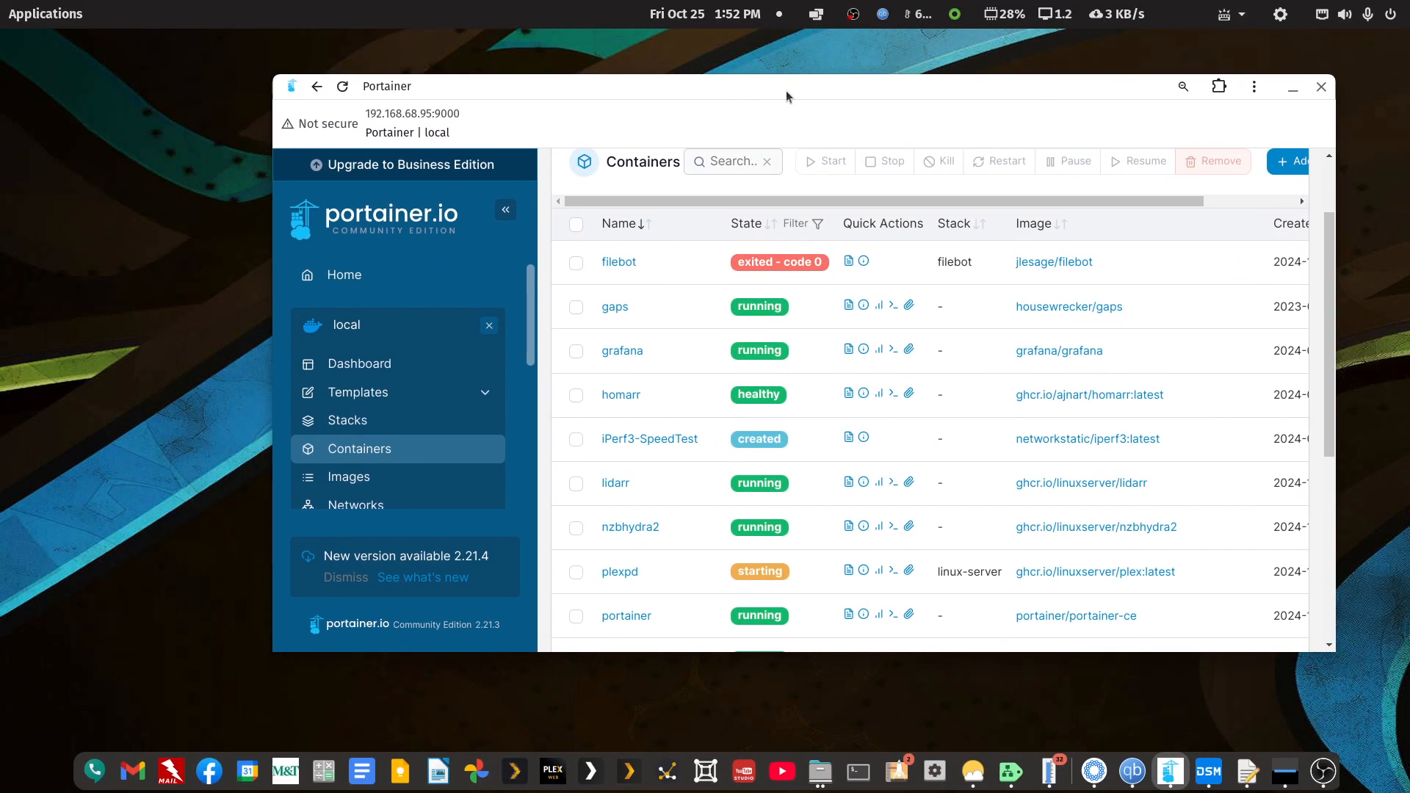
Step: Check the plexpd container's status in the Synology NAS's Container Manager and again in Portainer, minimizing both windows when done
click(1206, 772)
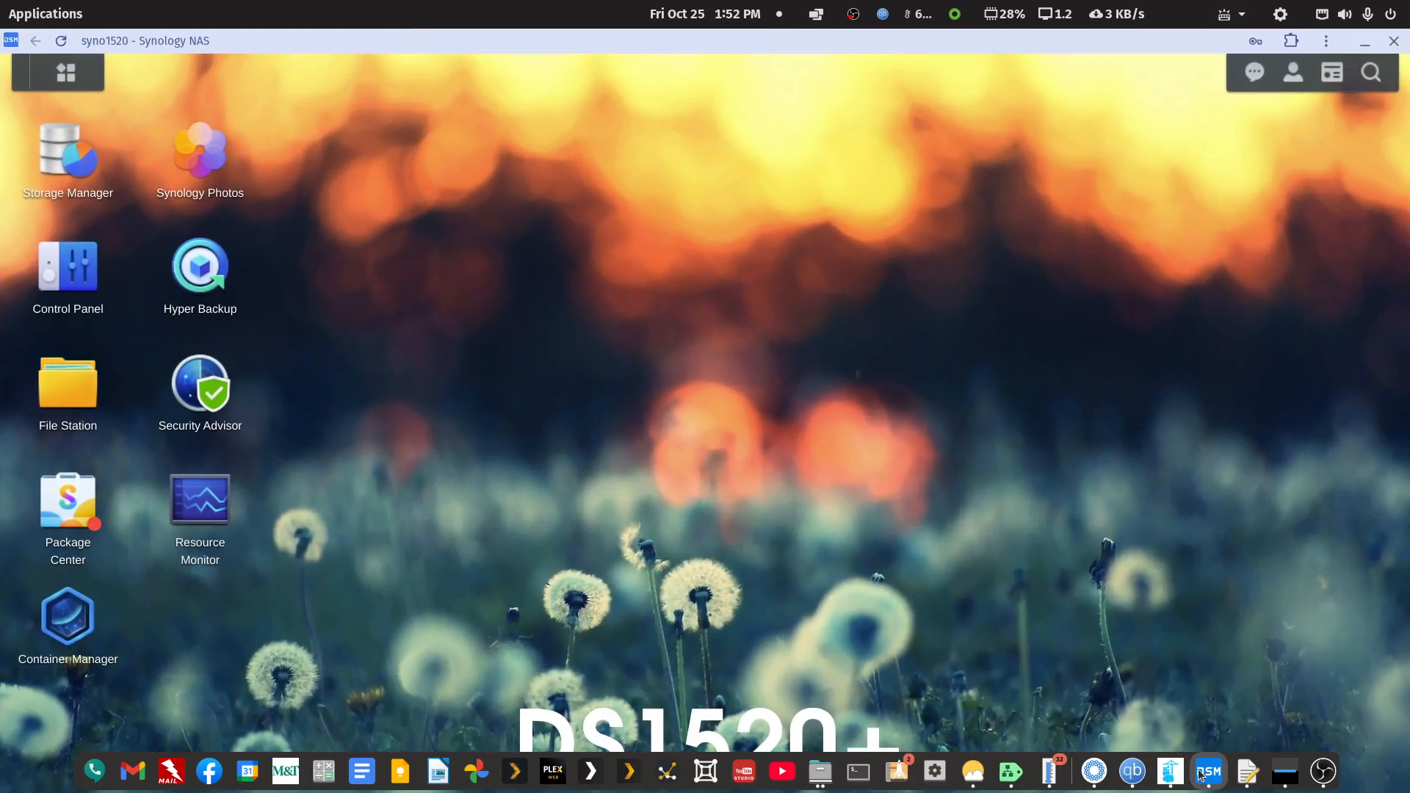
click(78, 622)
click(79, 247)
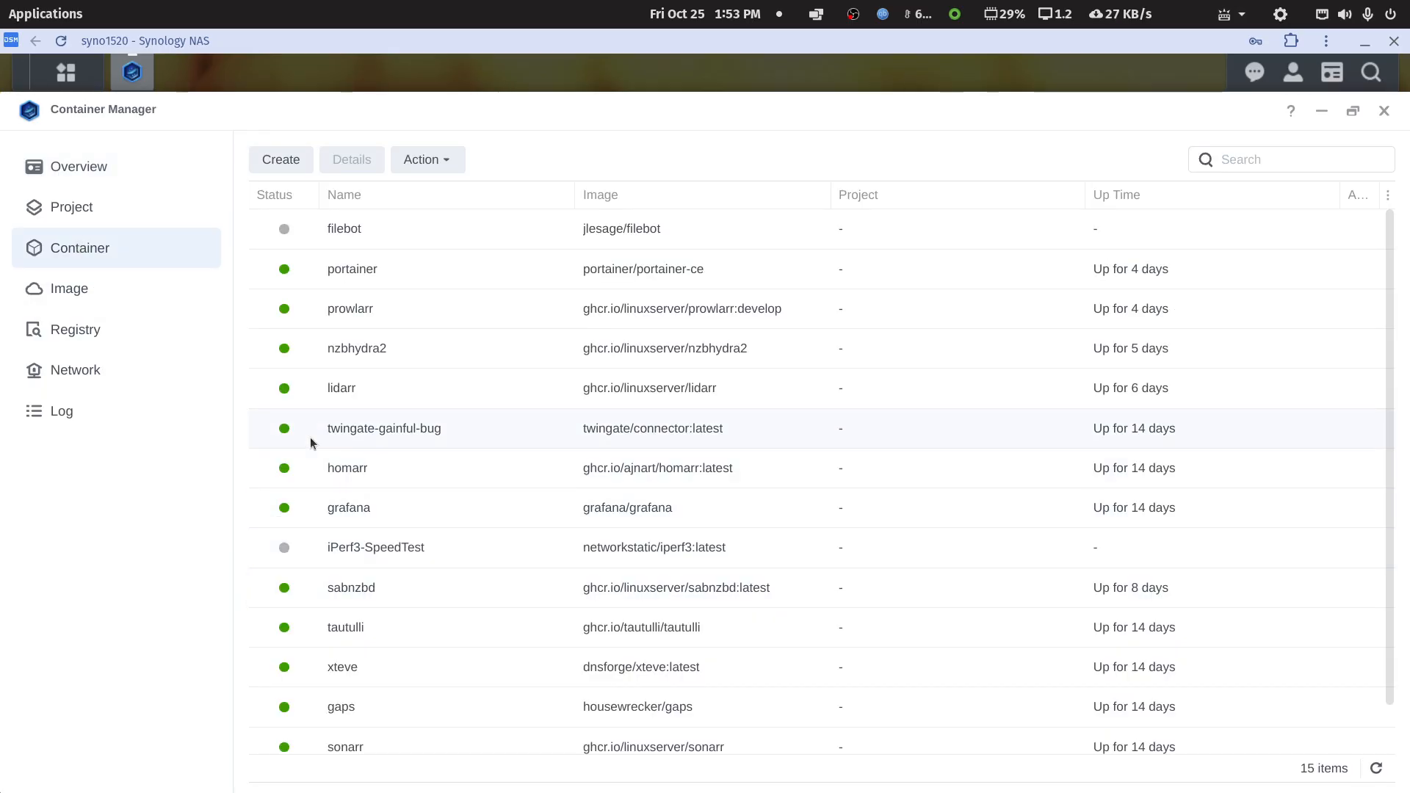
scroll(314, 481, down, 1)
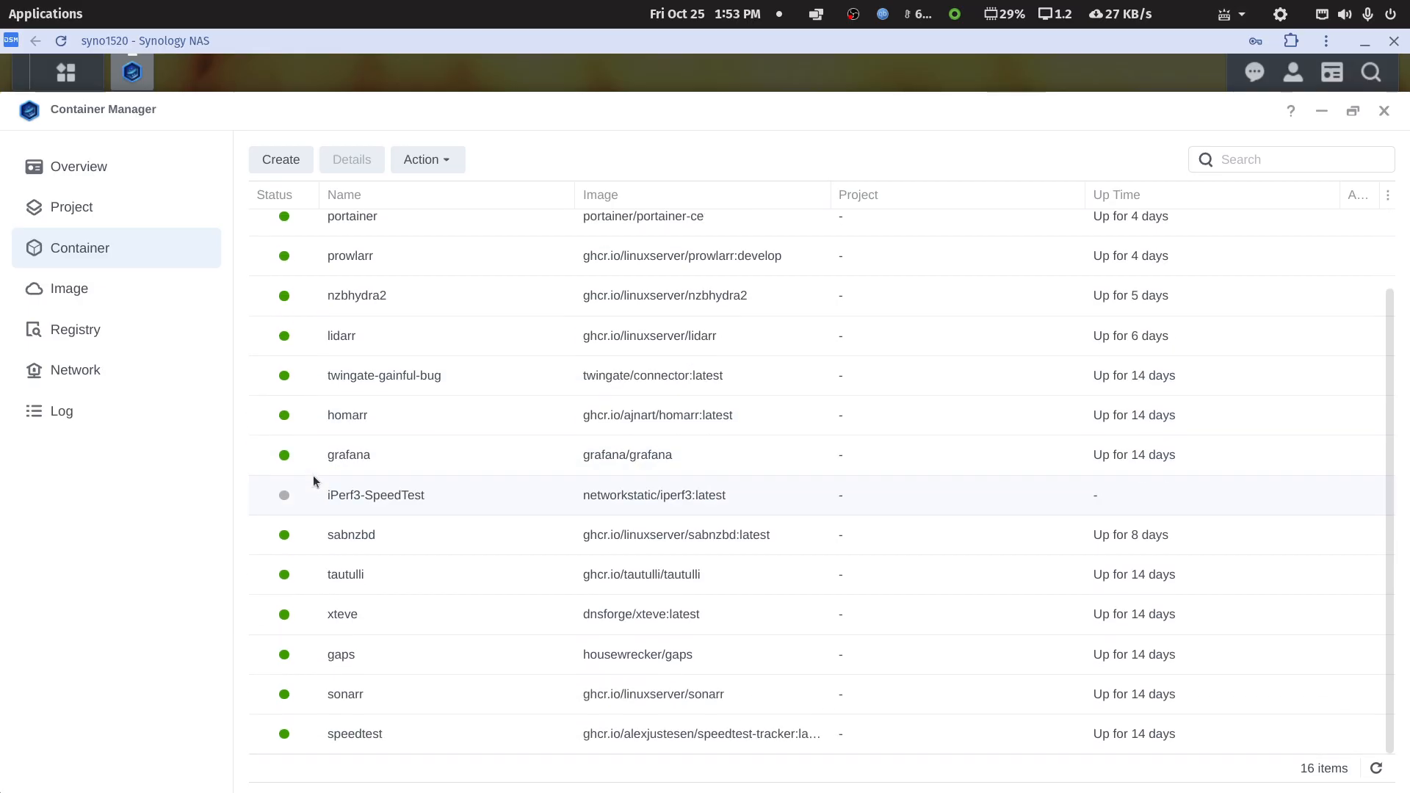
scroll(314, 481, up, 2)
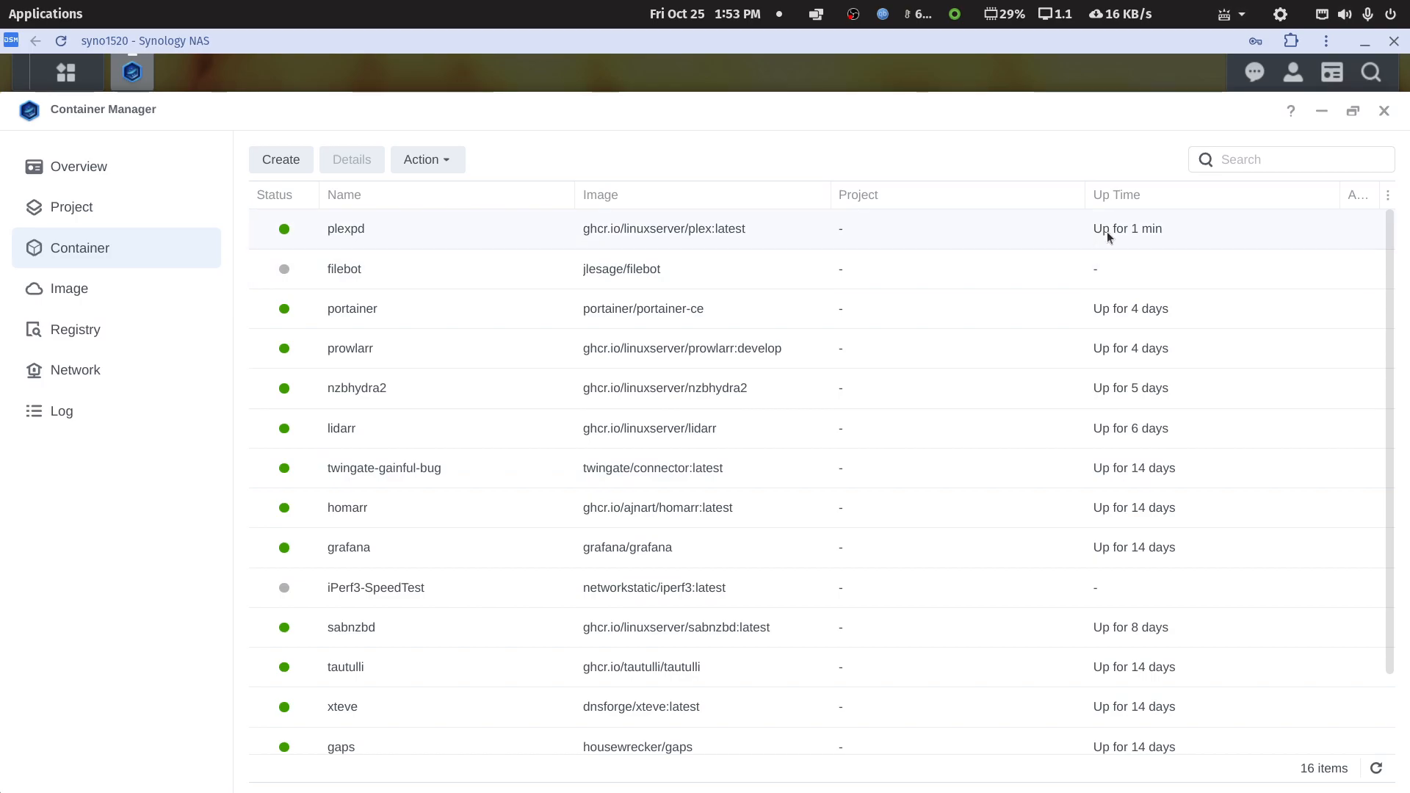
click(1384, 110)
click(1363, 44)
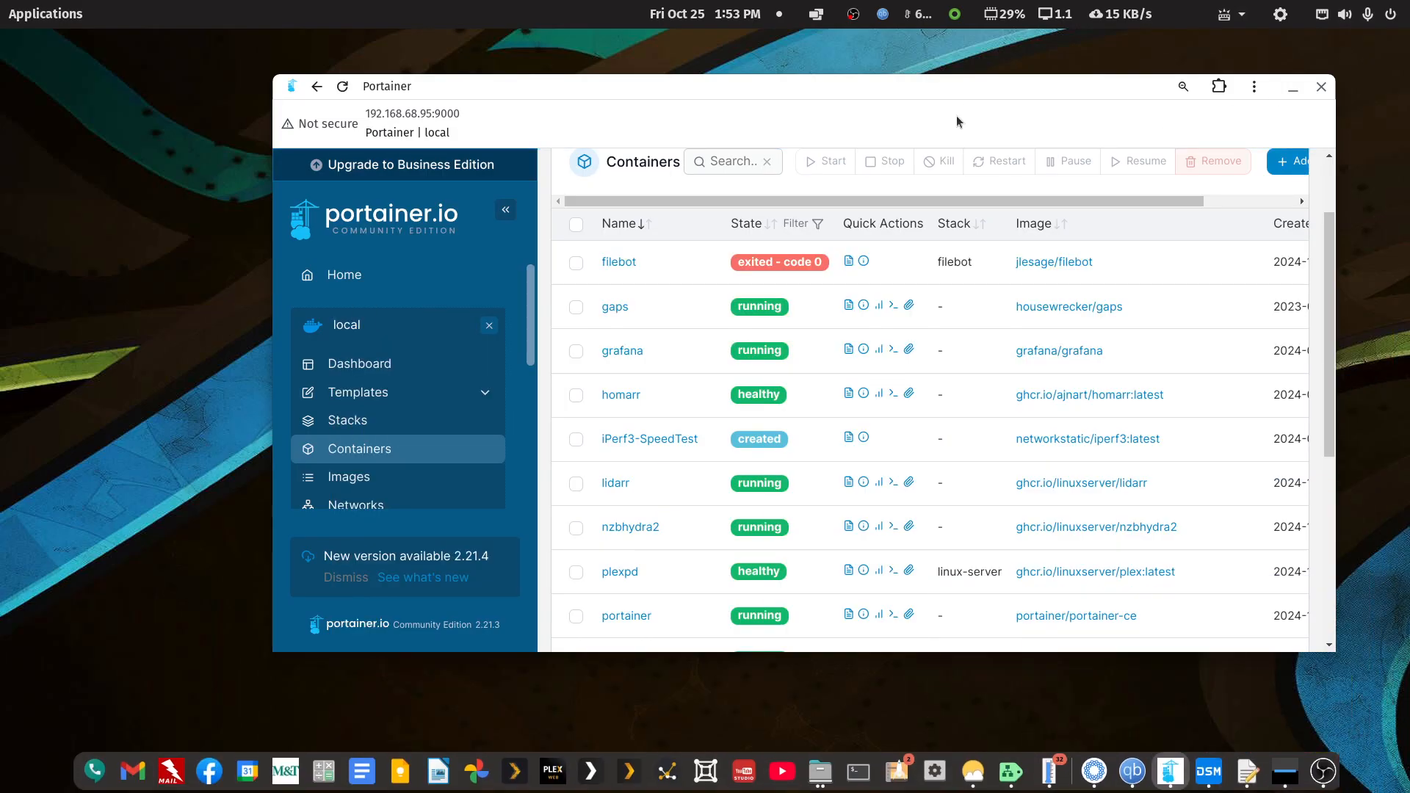
double_click(972, 86)
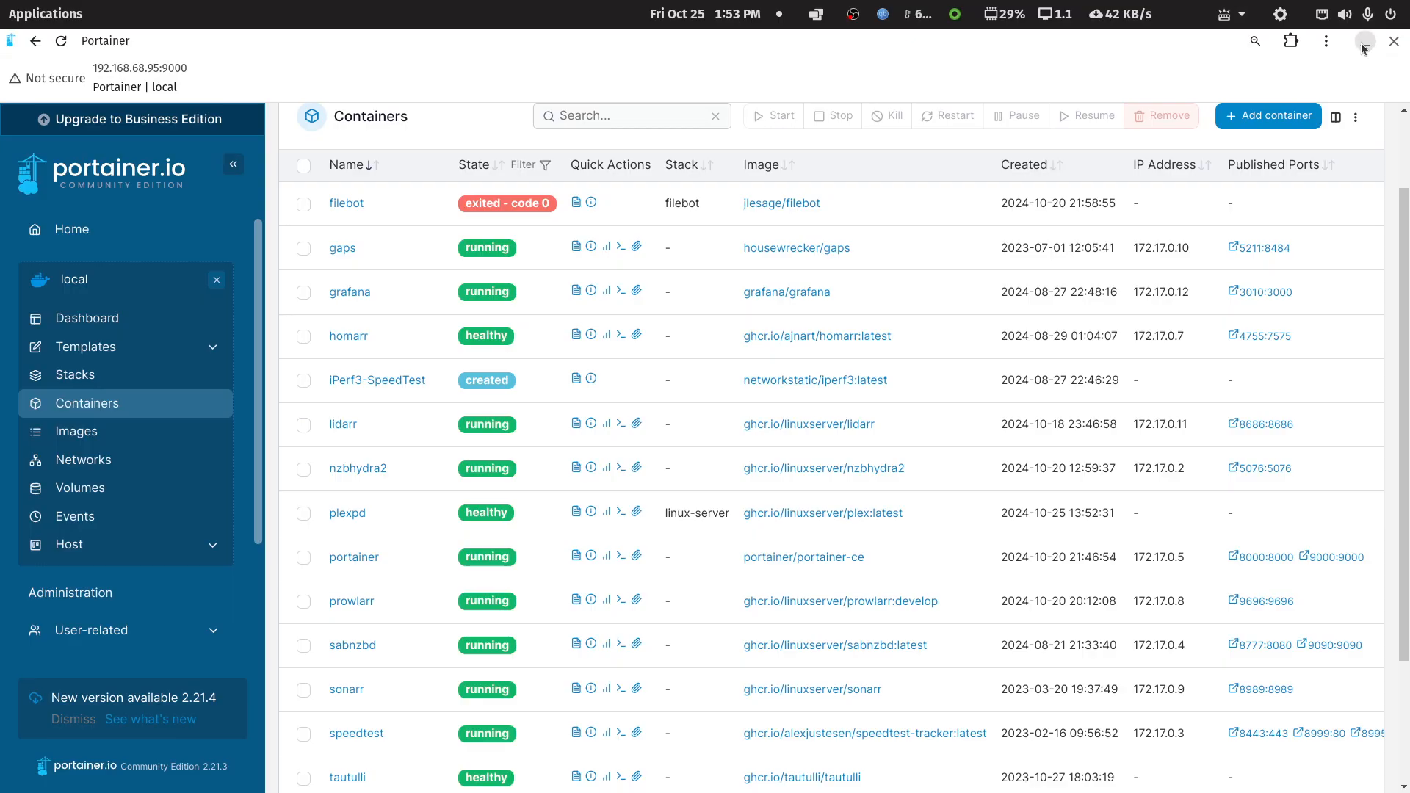
click(1362, 43)
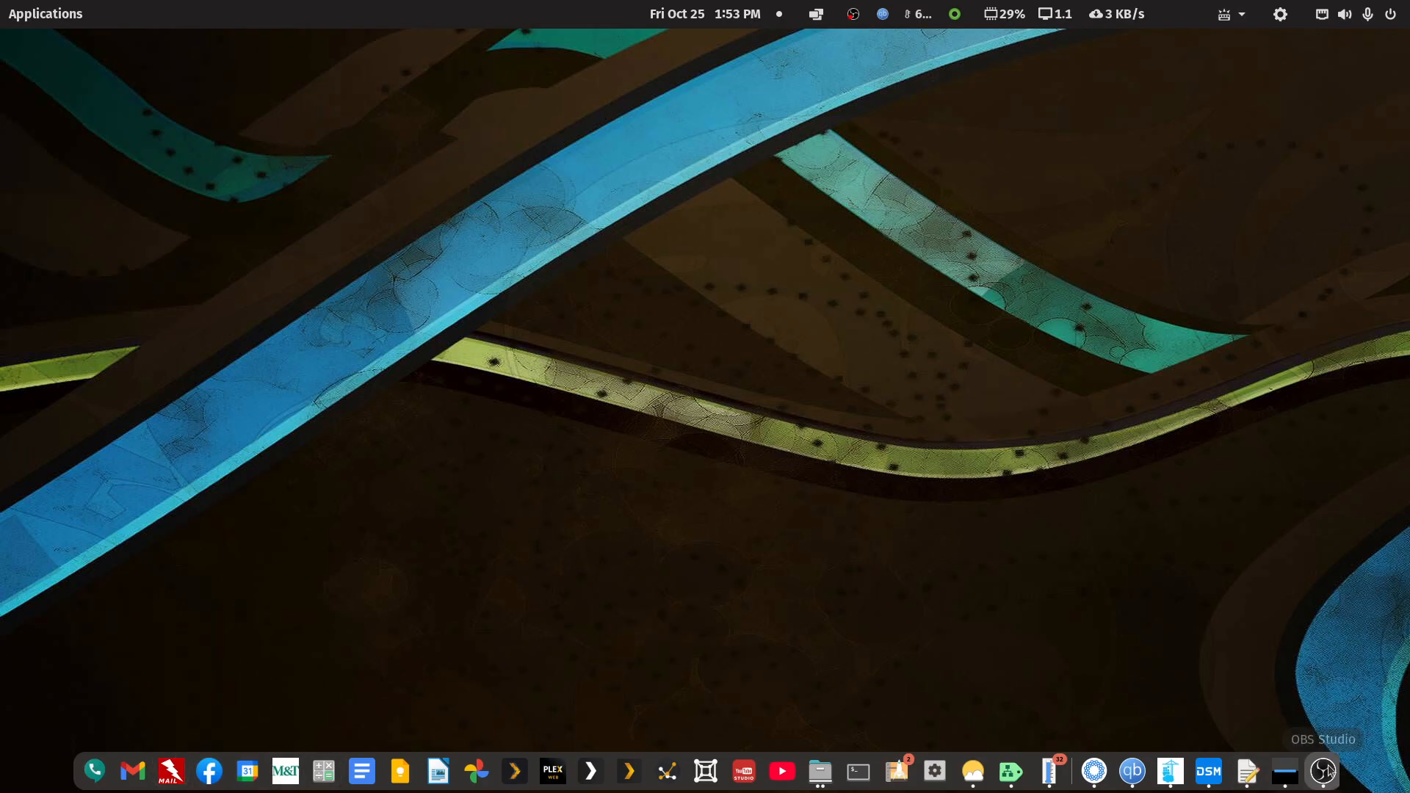
Step: Close the Marius Hosting guide's window and quit the Synology DSM window
click(1285, 780)
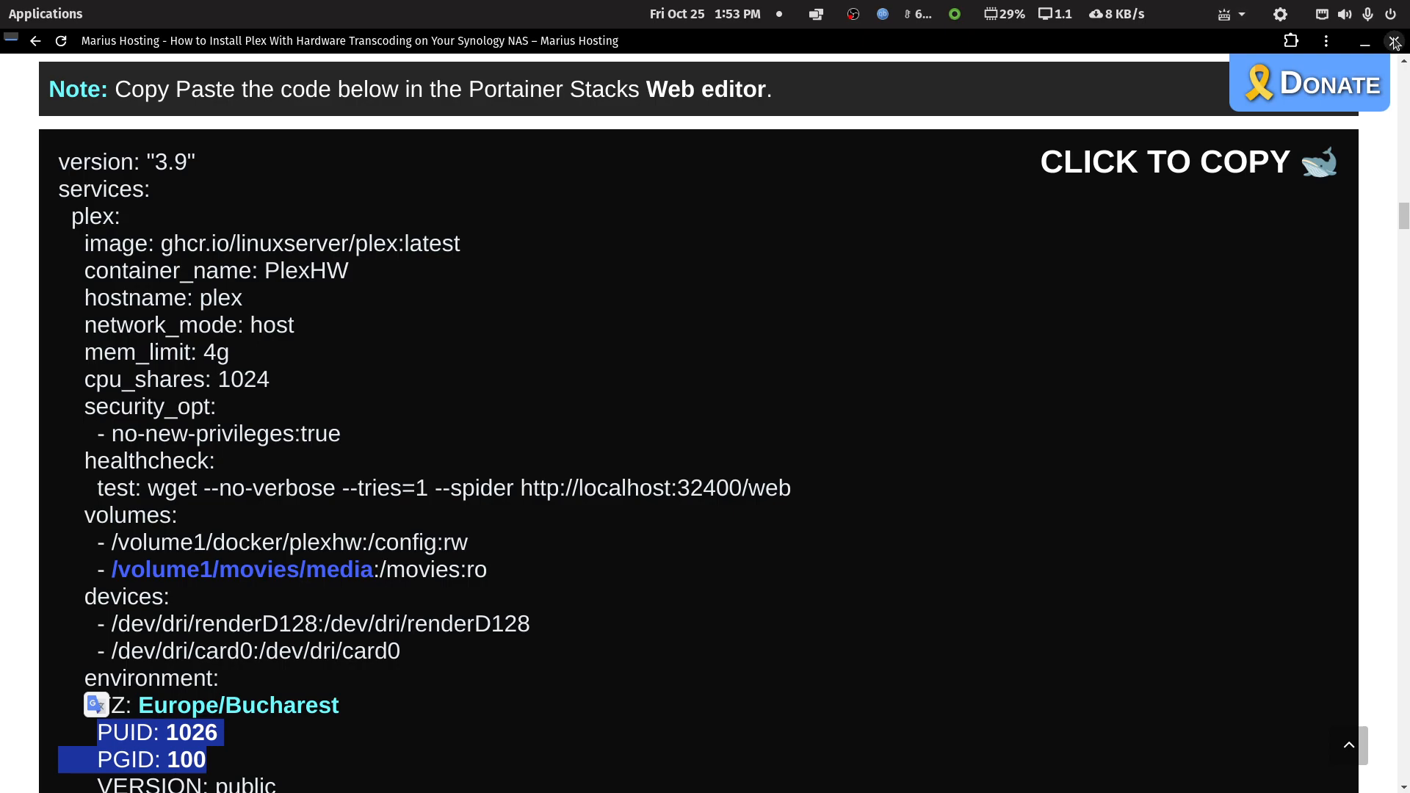
click(1395, 42)
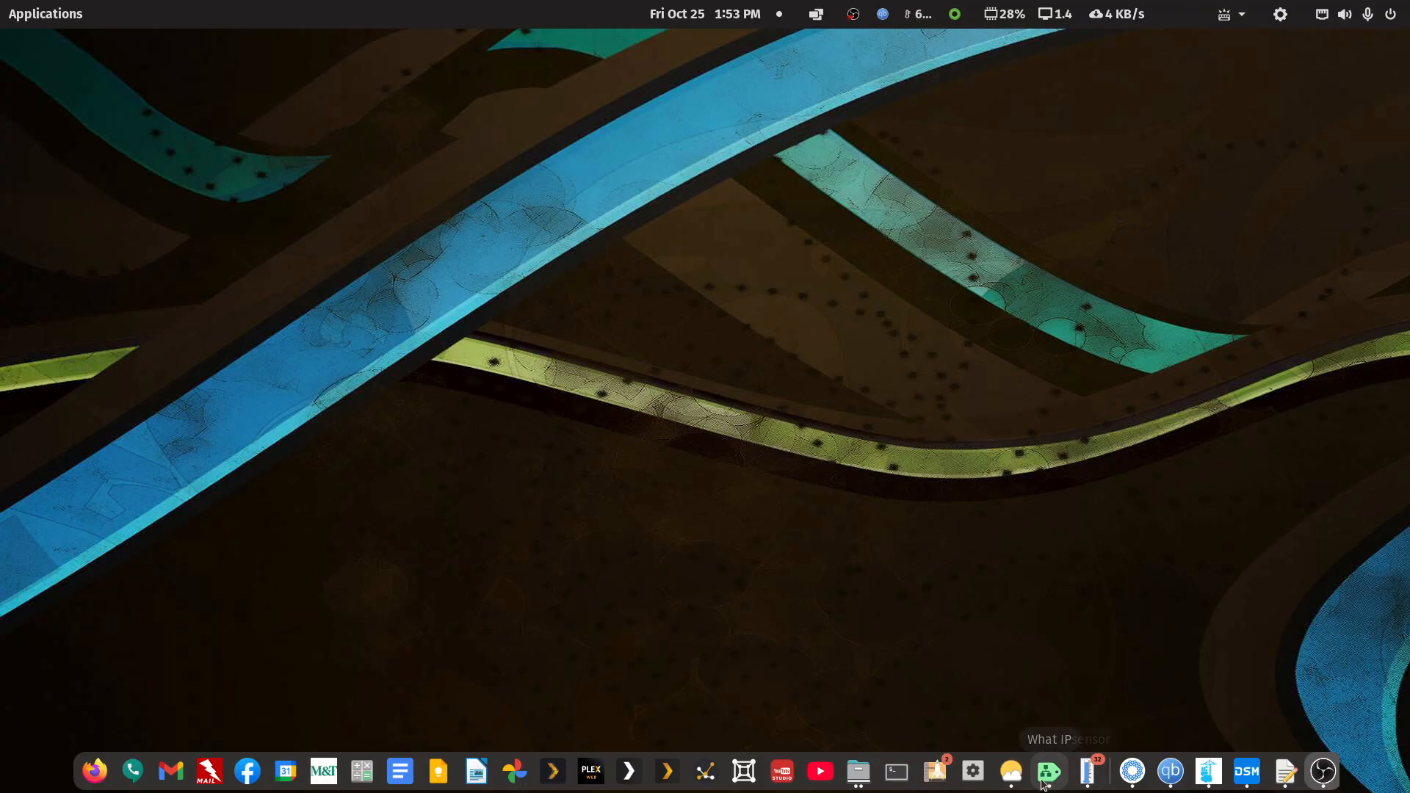
right_click(1239, 775)
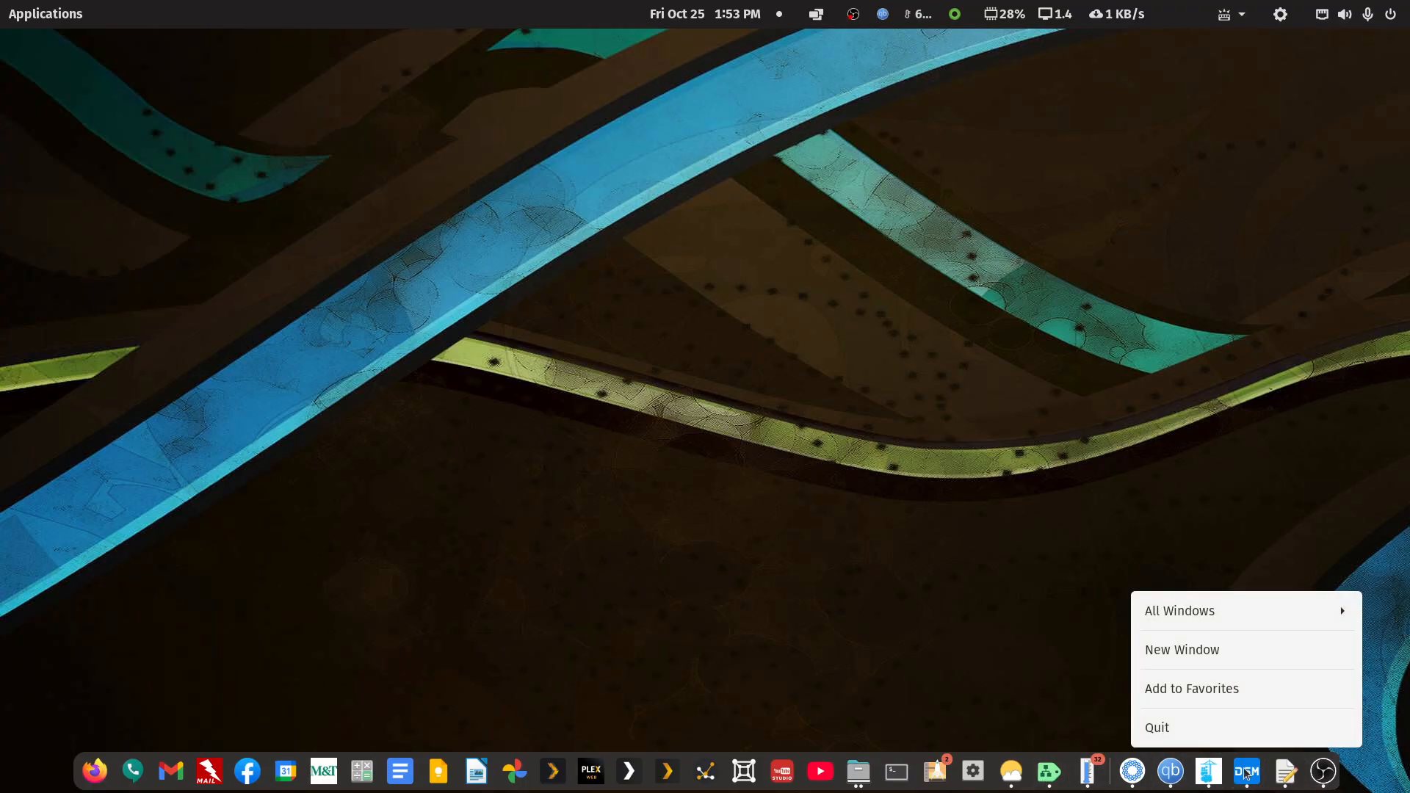
click(1184, 732)
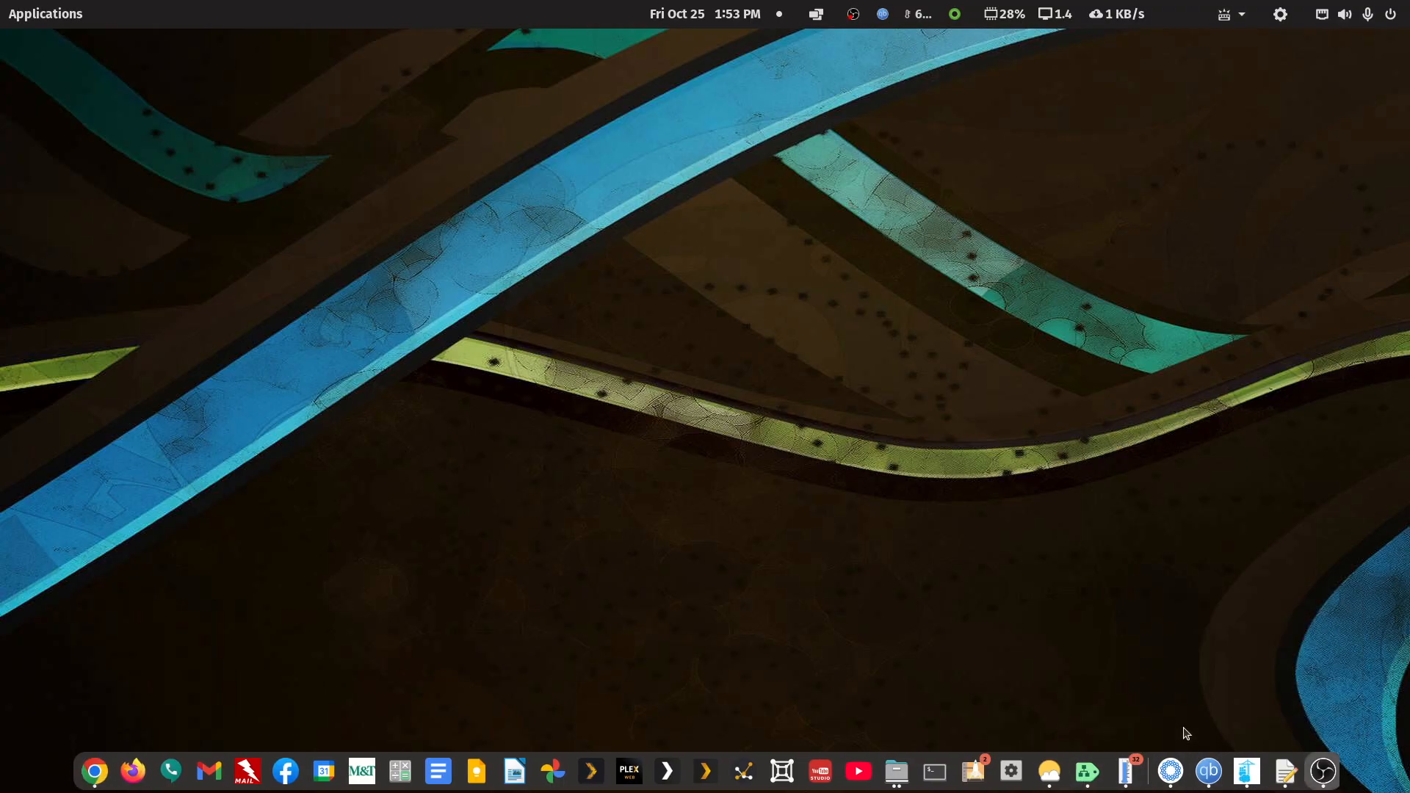
Step: Open a new Chrome window and move it up so that it fits on the desktop
right_click(94, 771)
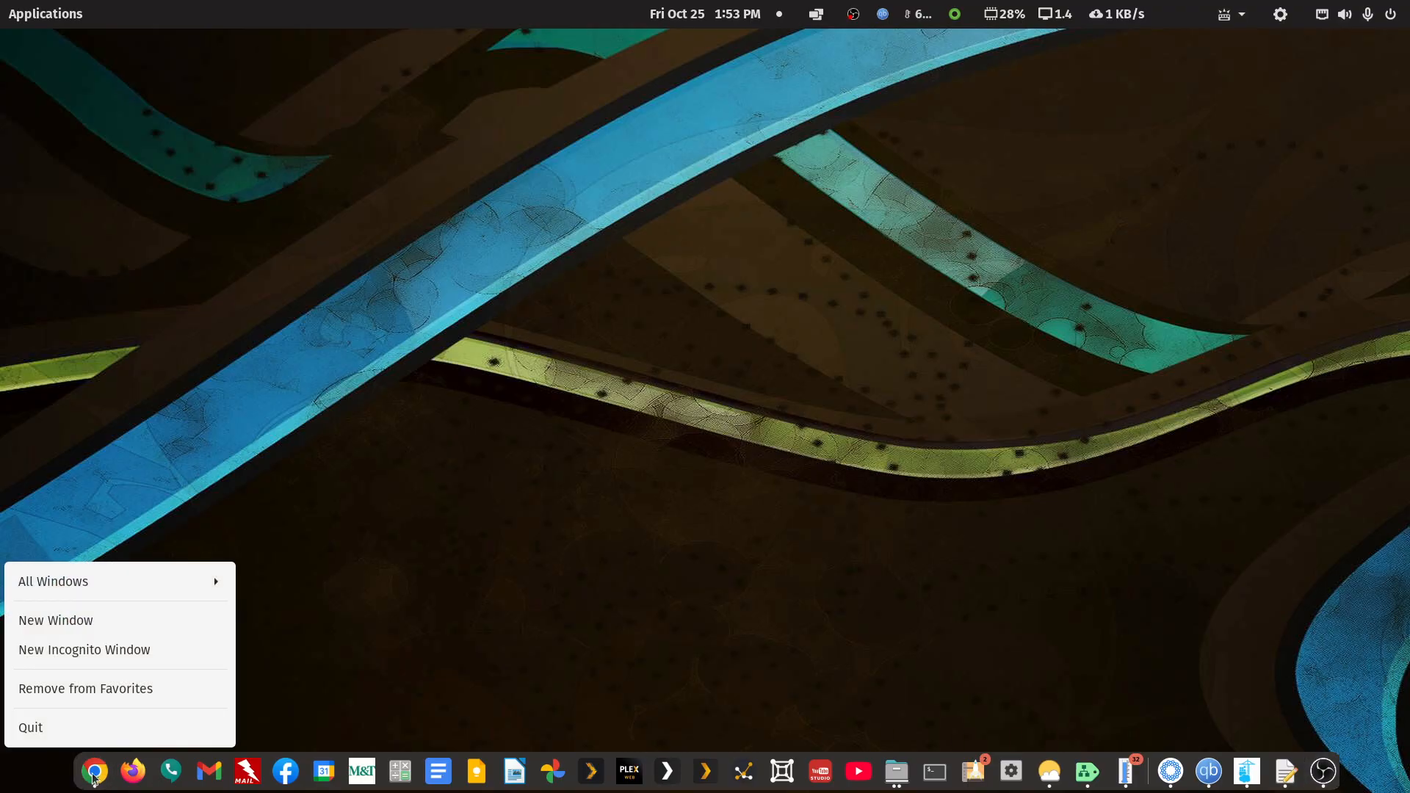
click(83, 623)
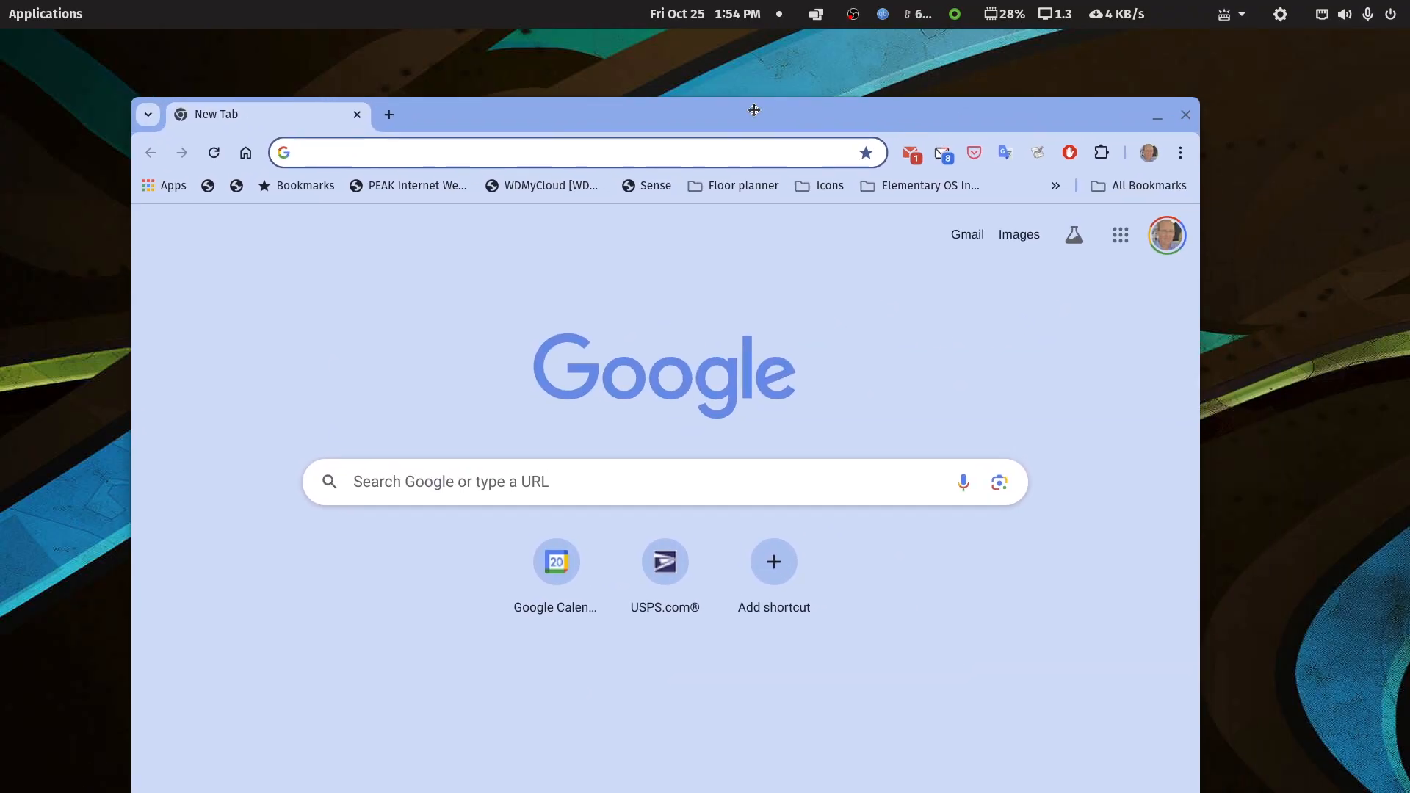
drag(754, 110, 764, 63)
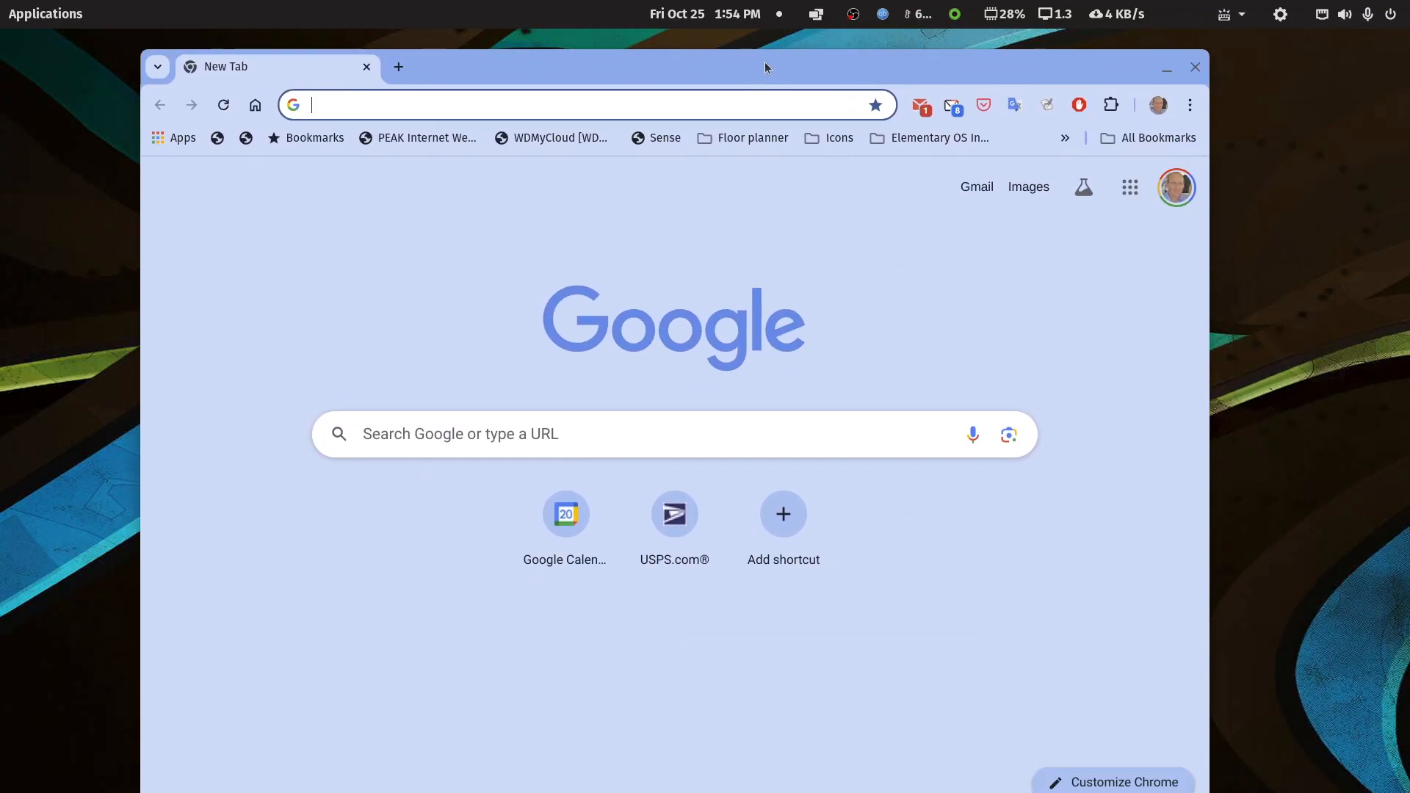
drag(934, 51, 945, 87)
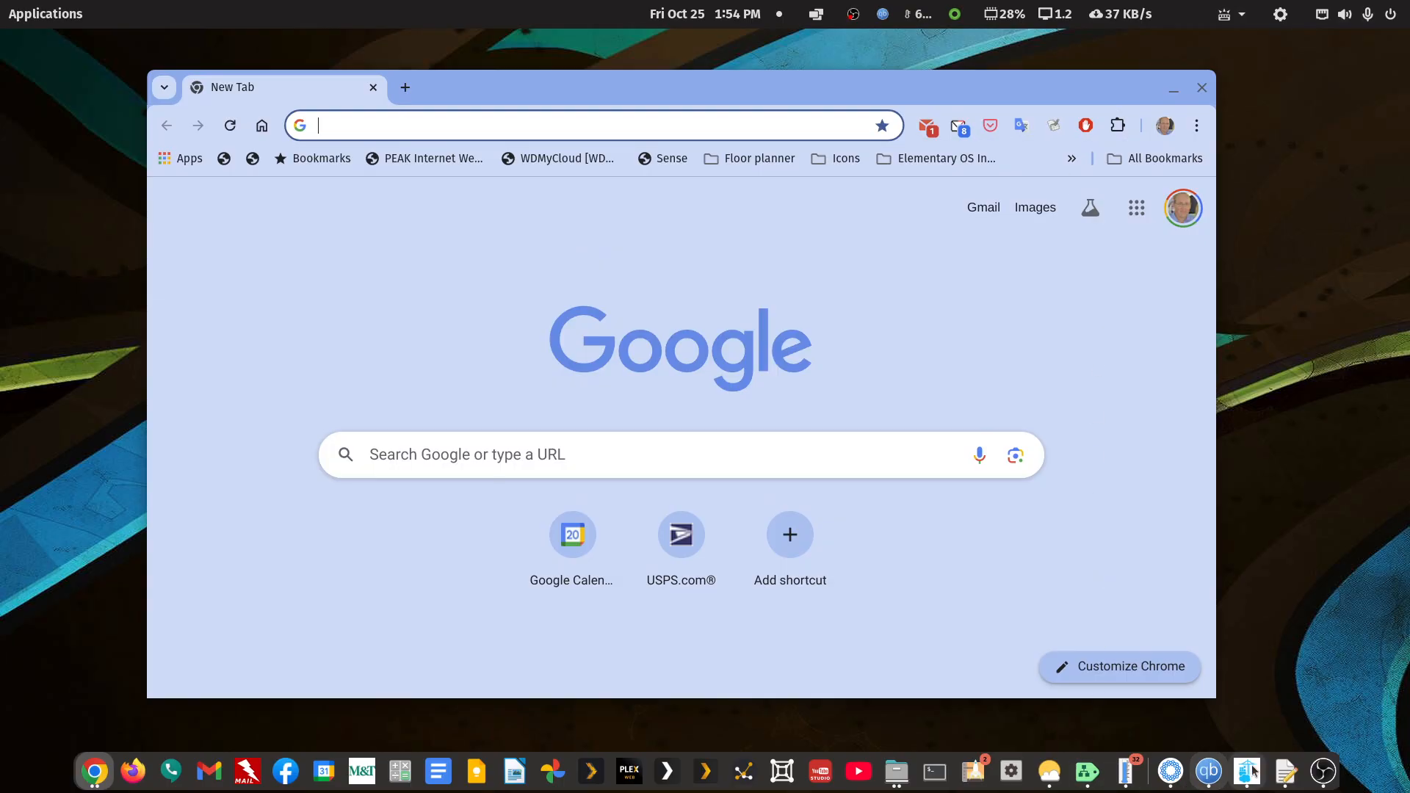
click(1285, 771)
drag(1409, 220, 962, 155)
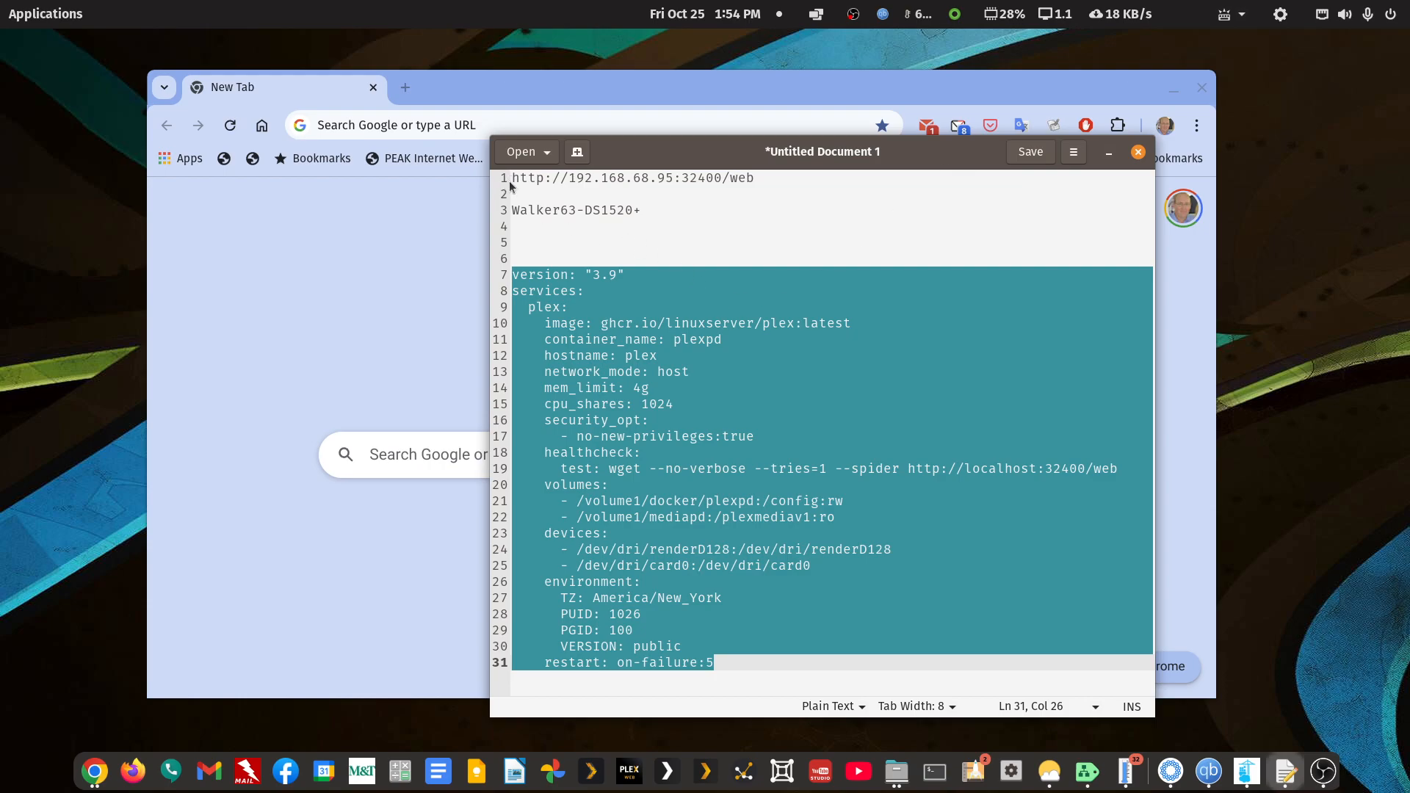
drag(512, 178, 778, 178)
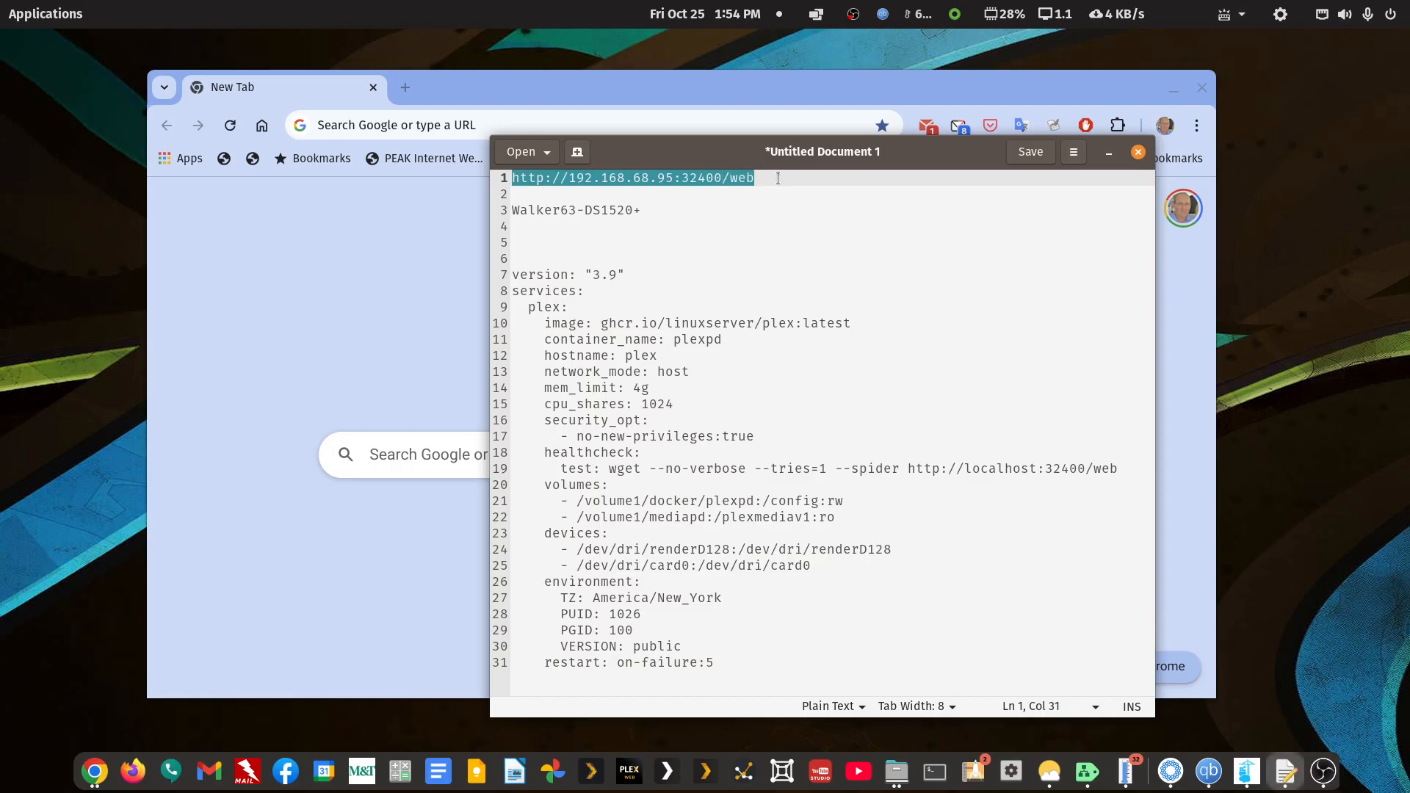
right_click(614, 178)
click(676, 274)
drag(677, 153, 1409, 149)
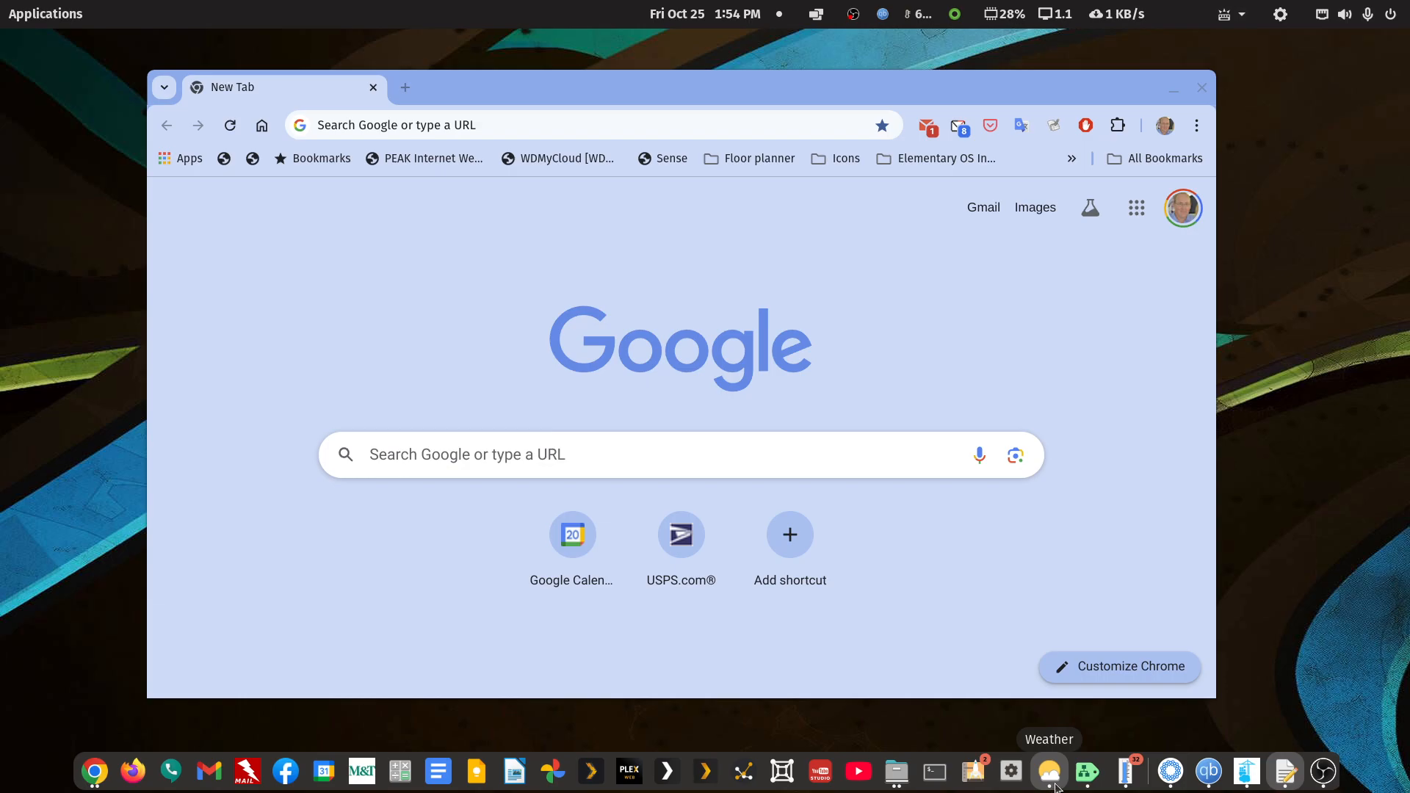
Step: Load the copied Plex web address in Chrome, maximize the window and dismiss the How Plex Works introduction
right_click(382, 124)
click(434, 235)
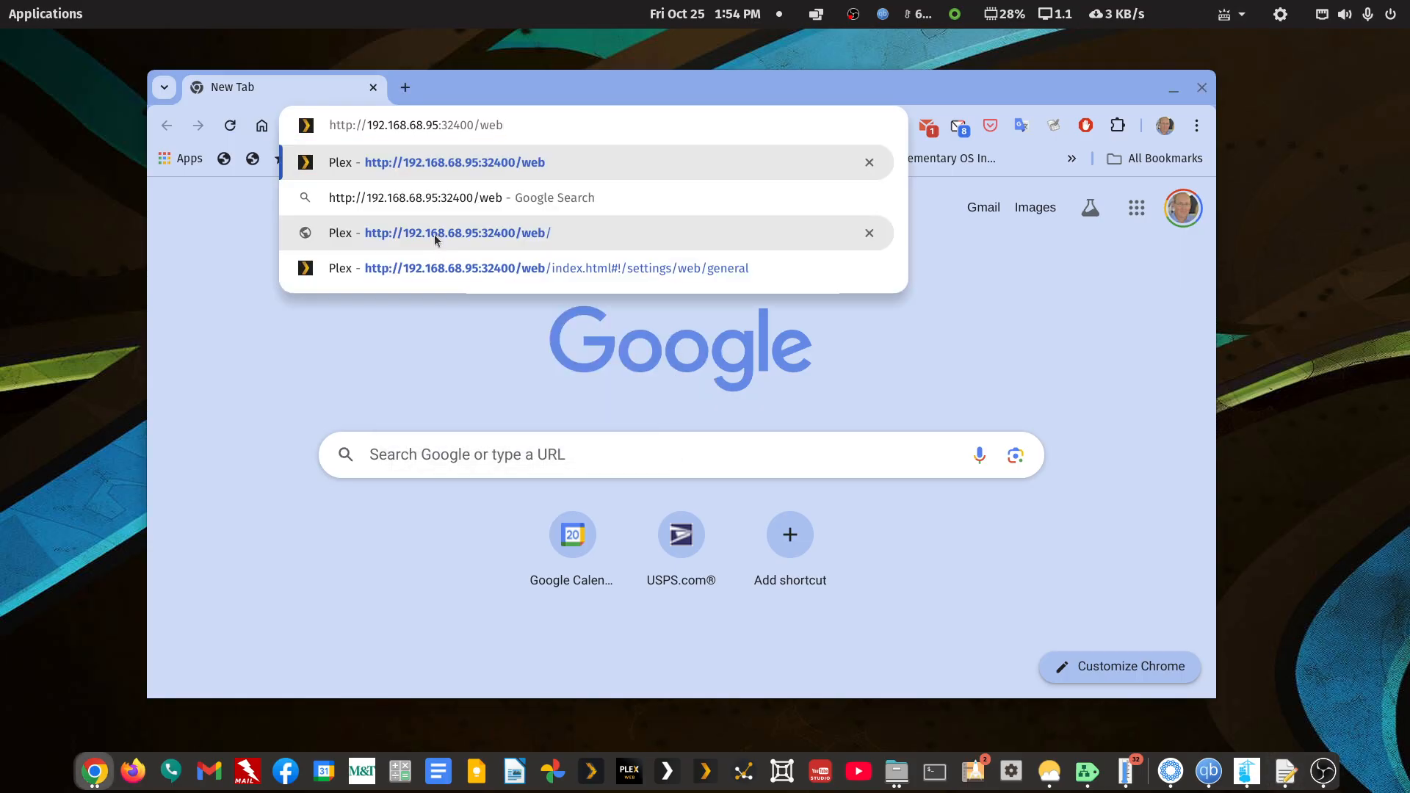
key(Return)
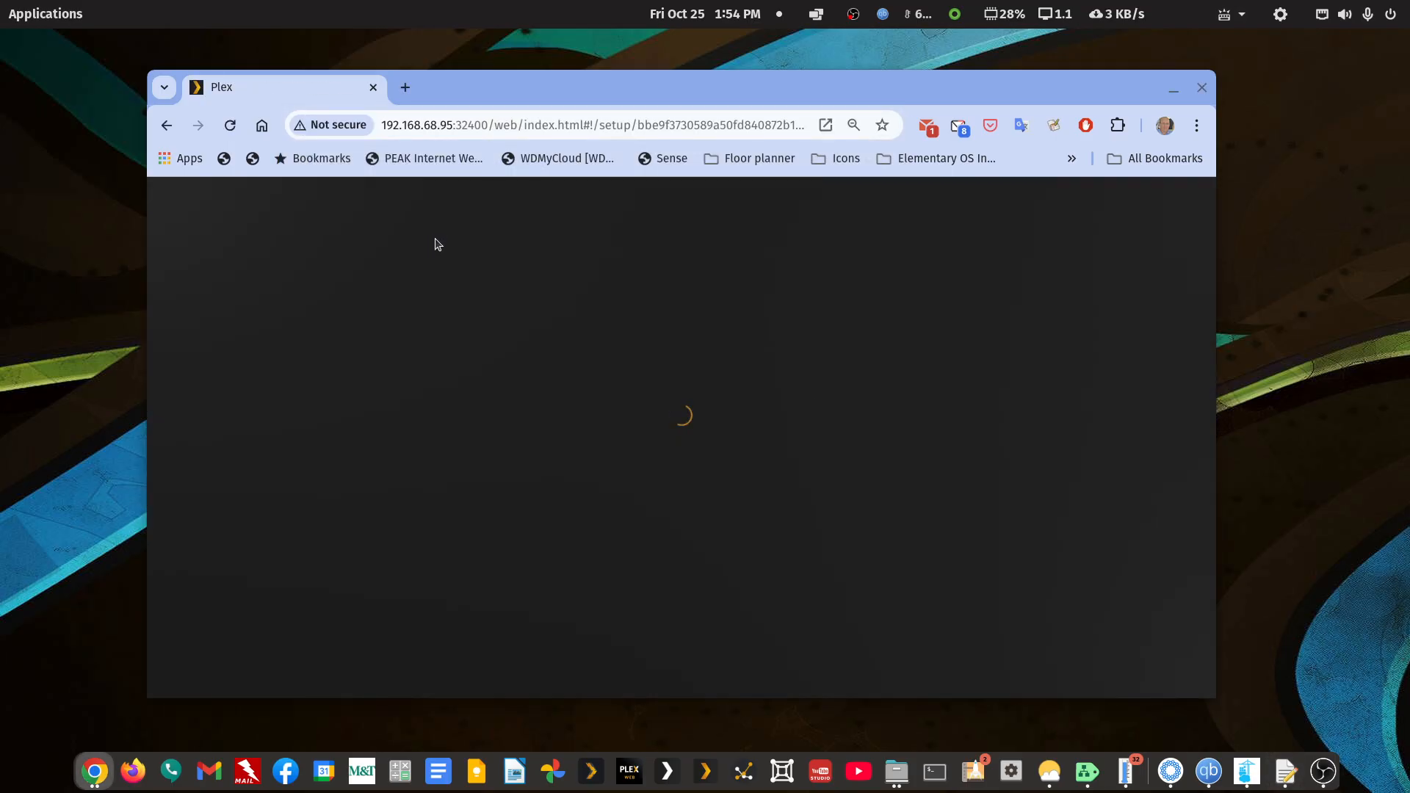
double_click(777, 86)
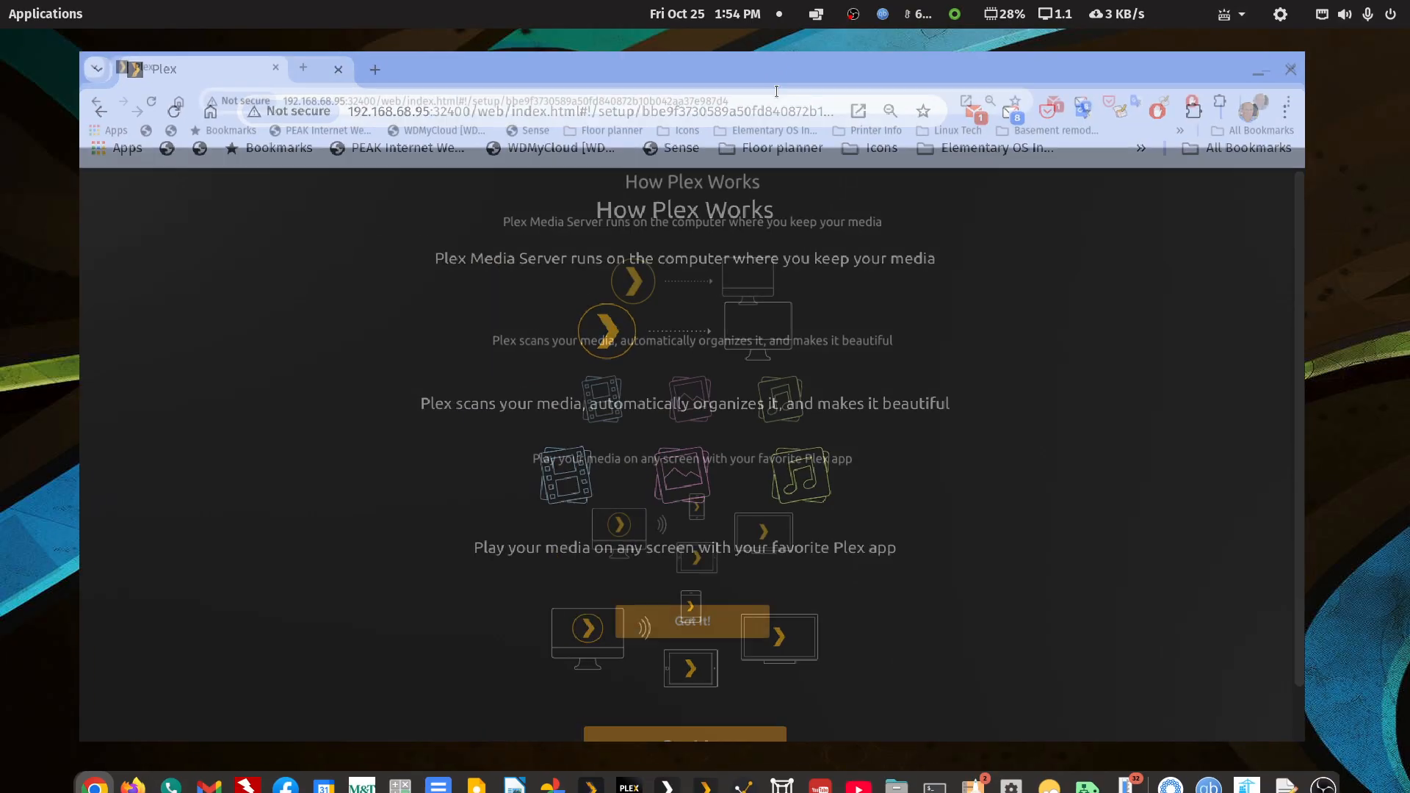
click(712, 659)
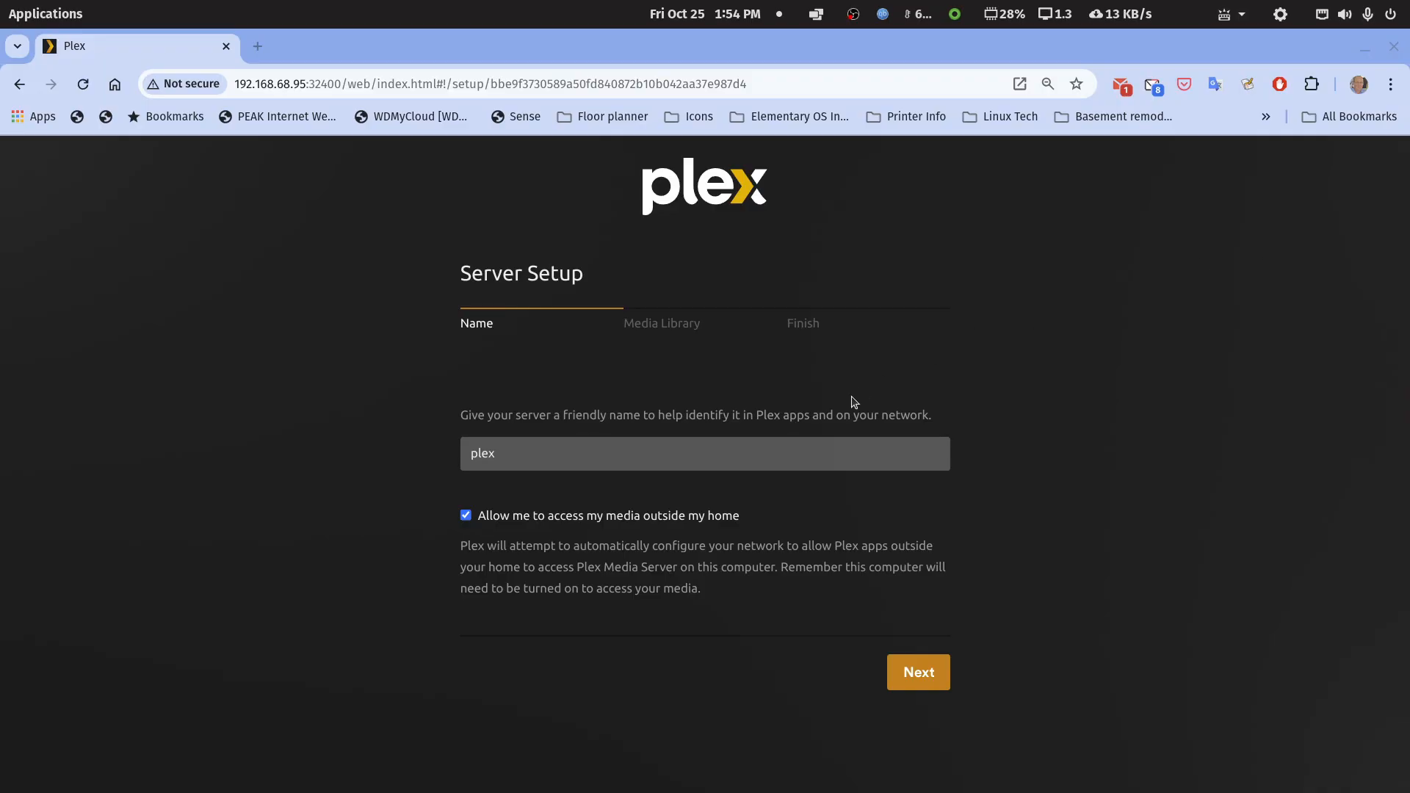
Step: Replace the server's friendly name with the saved name ending in DS1520+, without the Package suffix, and continue to the media library setup
drag(564, 456, 444, 452)
key(ctrl+v)
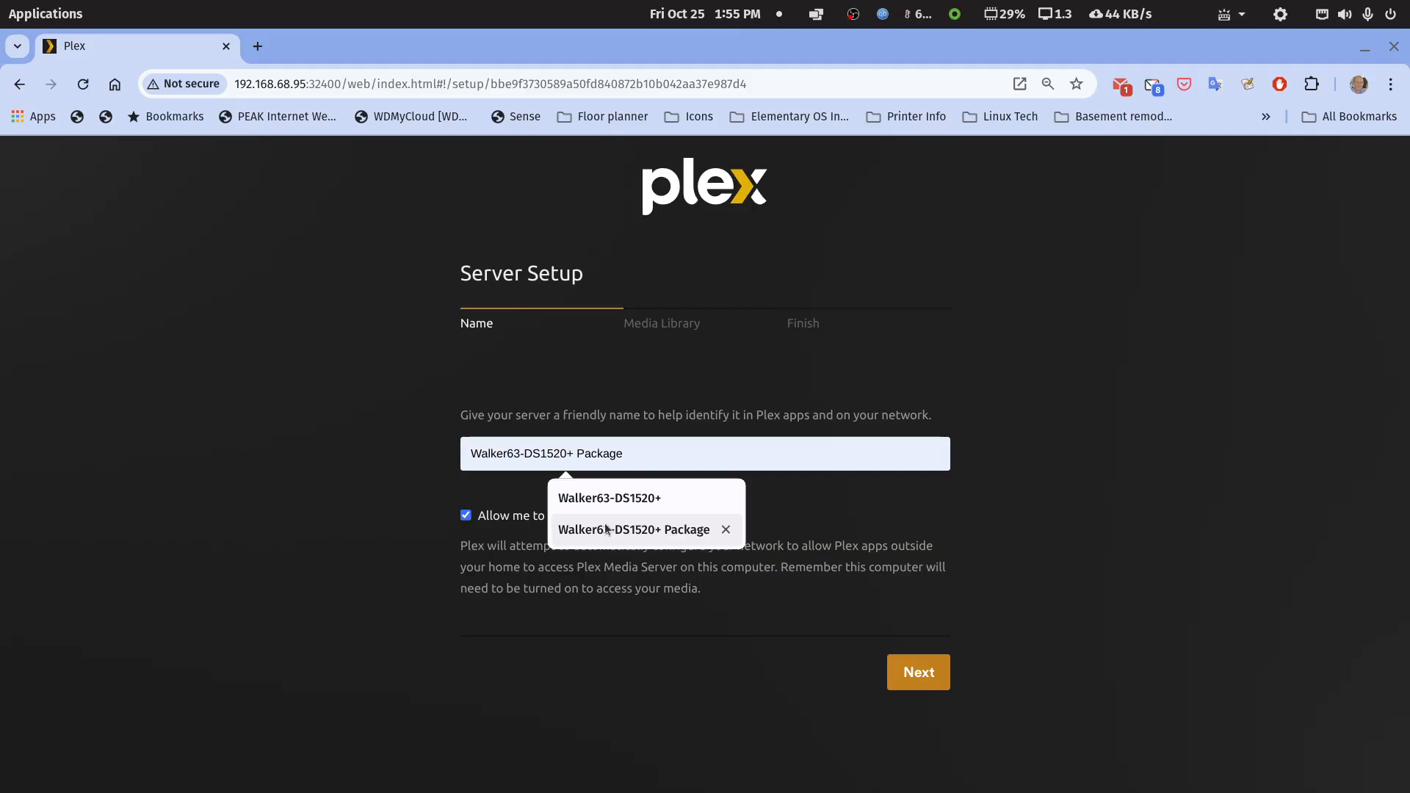
click(633, 501)
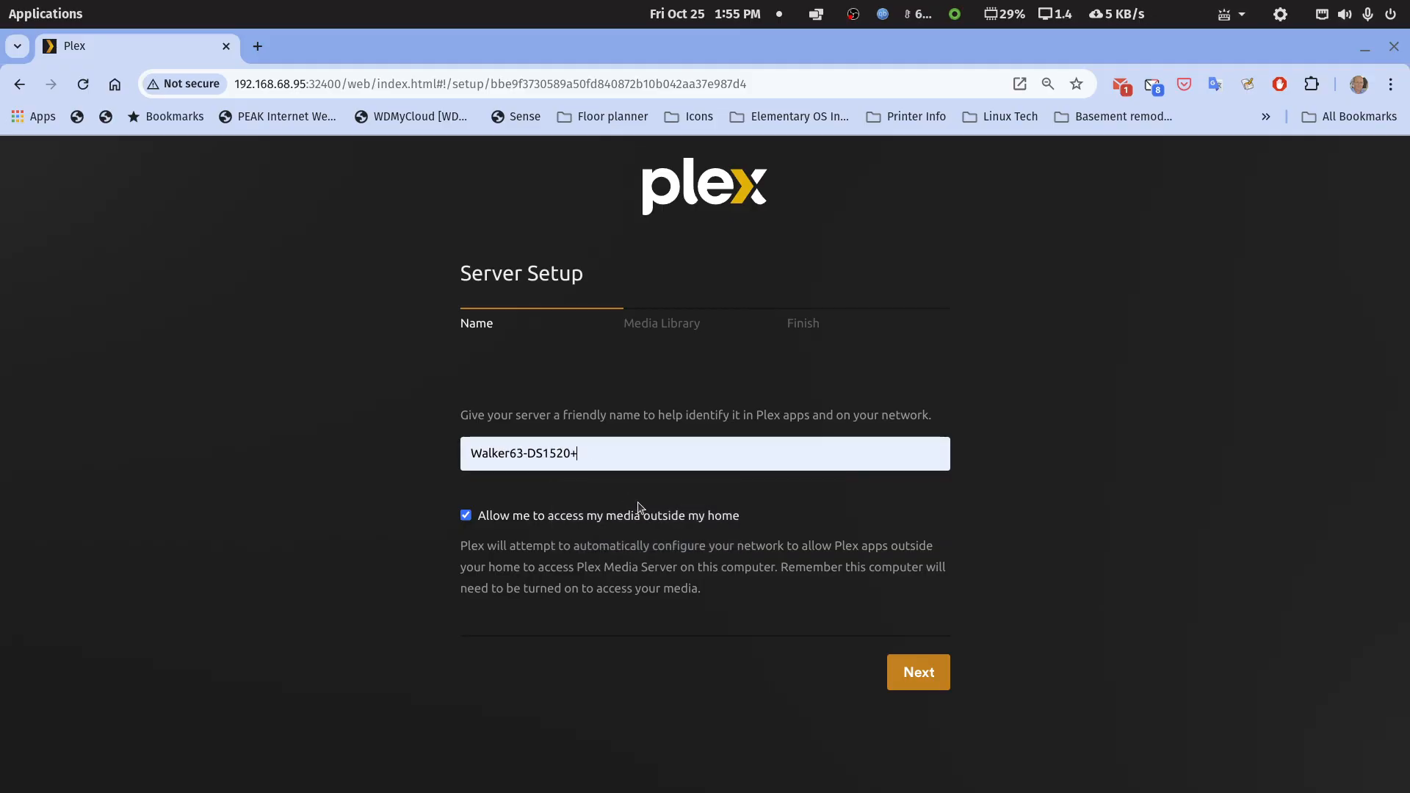
click(920, 673)
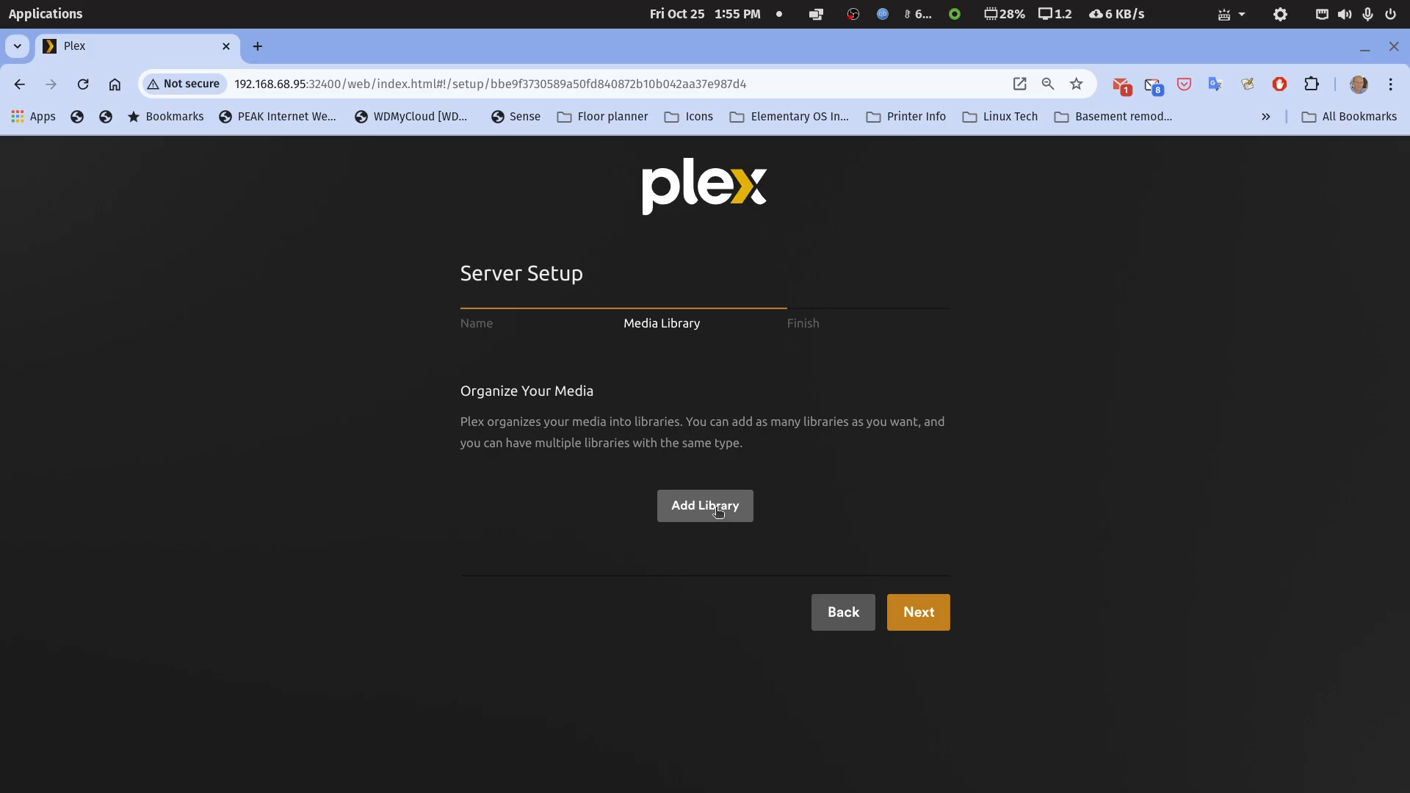
Step: Start a new Movies library named "Movies - Main V1" and continue to its folder selection
click(717, 511)
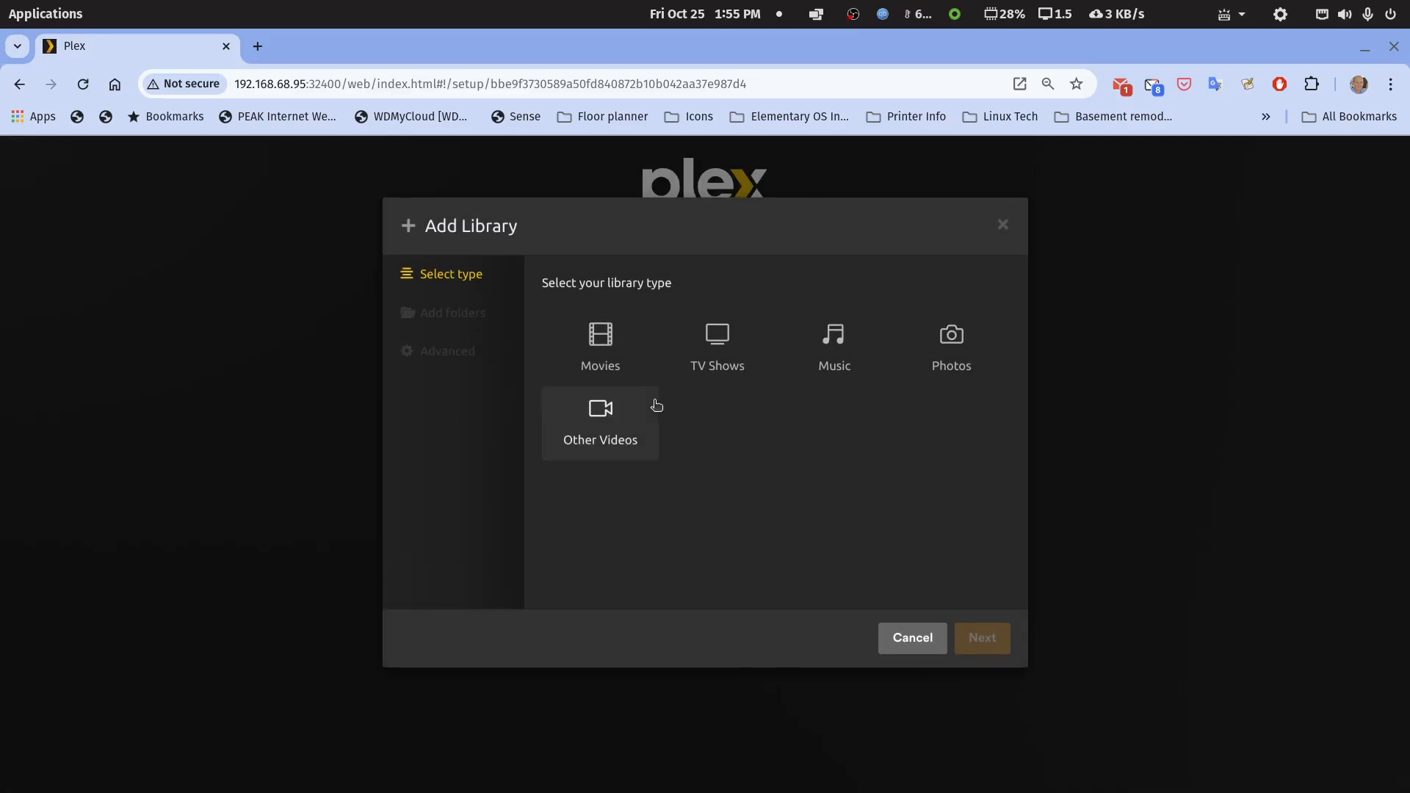
click(604, 355)
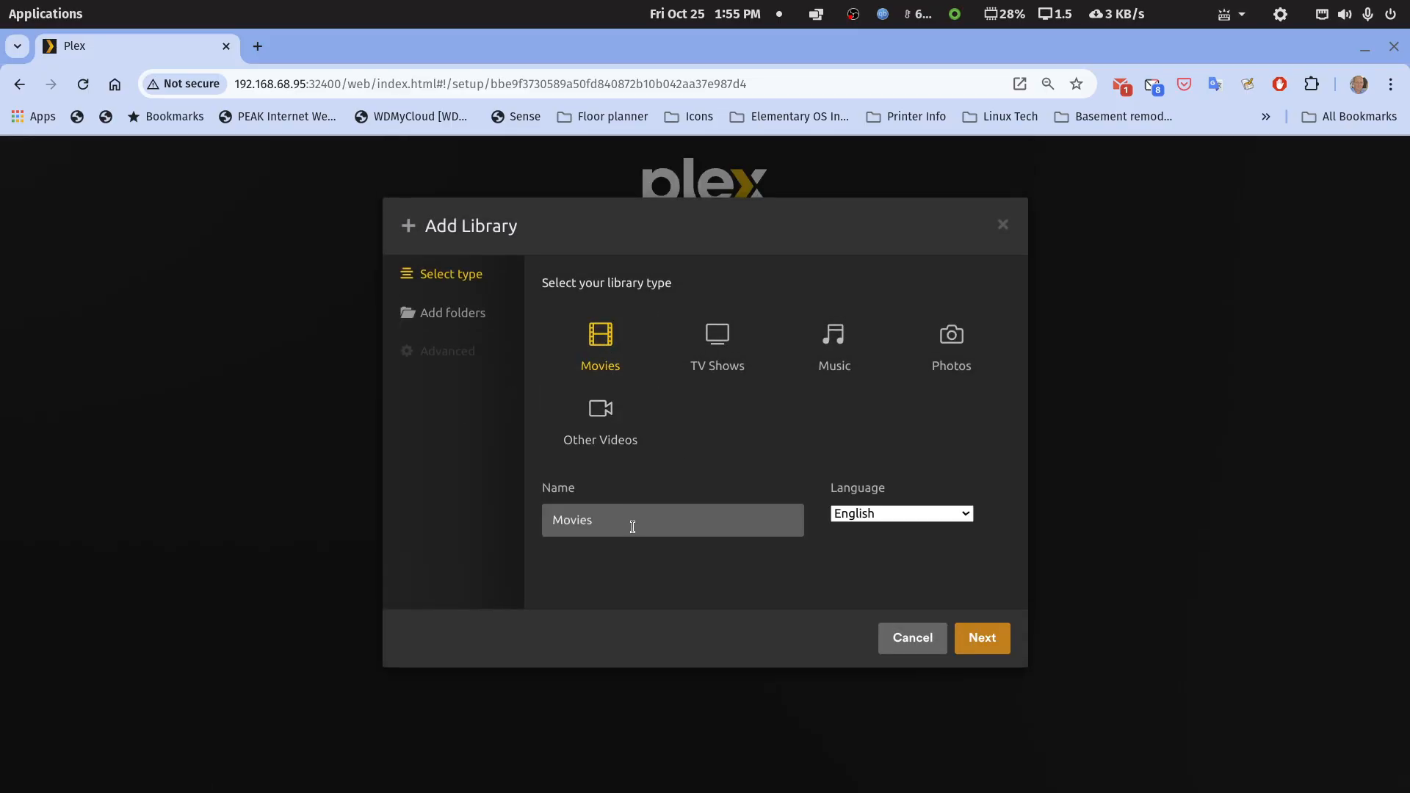
click(634, 524)
text(- Mai)
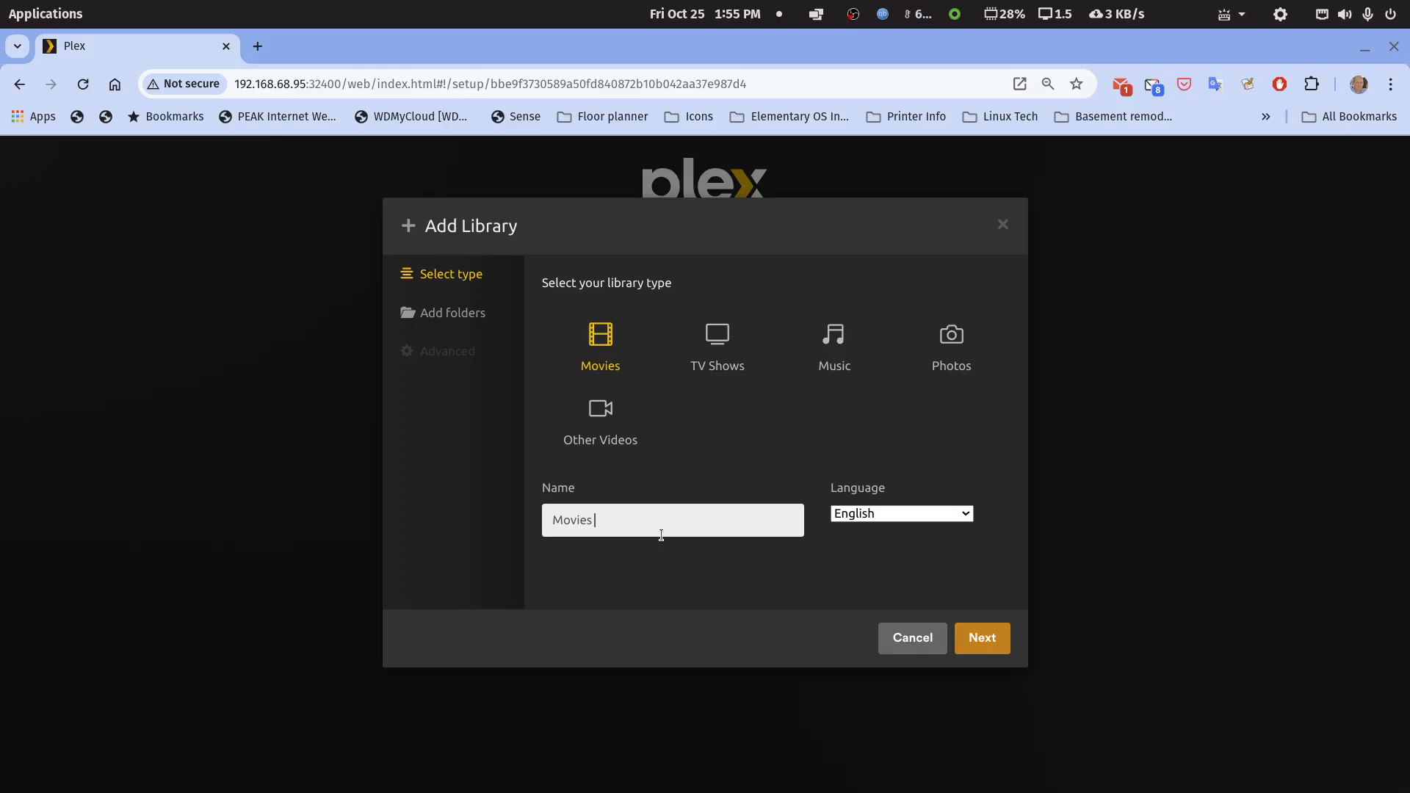
text(n V1)
click(982, 637)
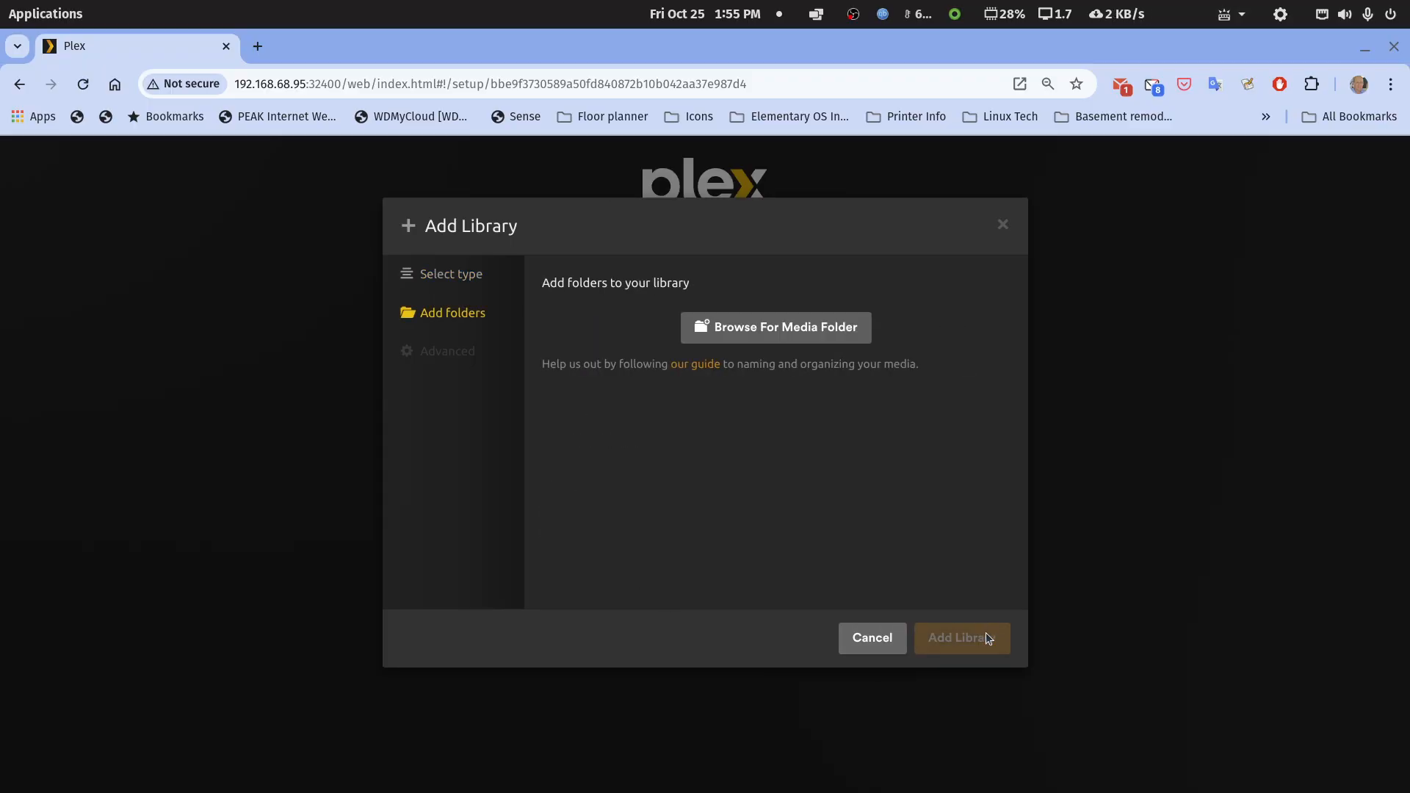
Step: Add the media folder /plexmediav1/movie-libraries/movie-main to the library
click(779, 337)
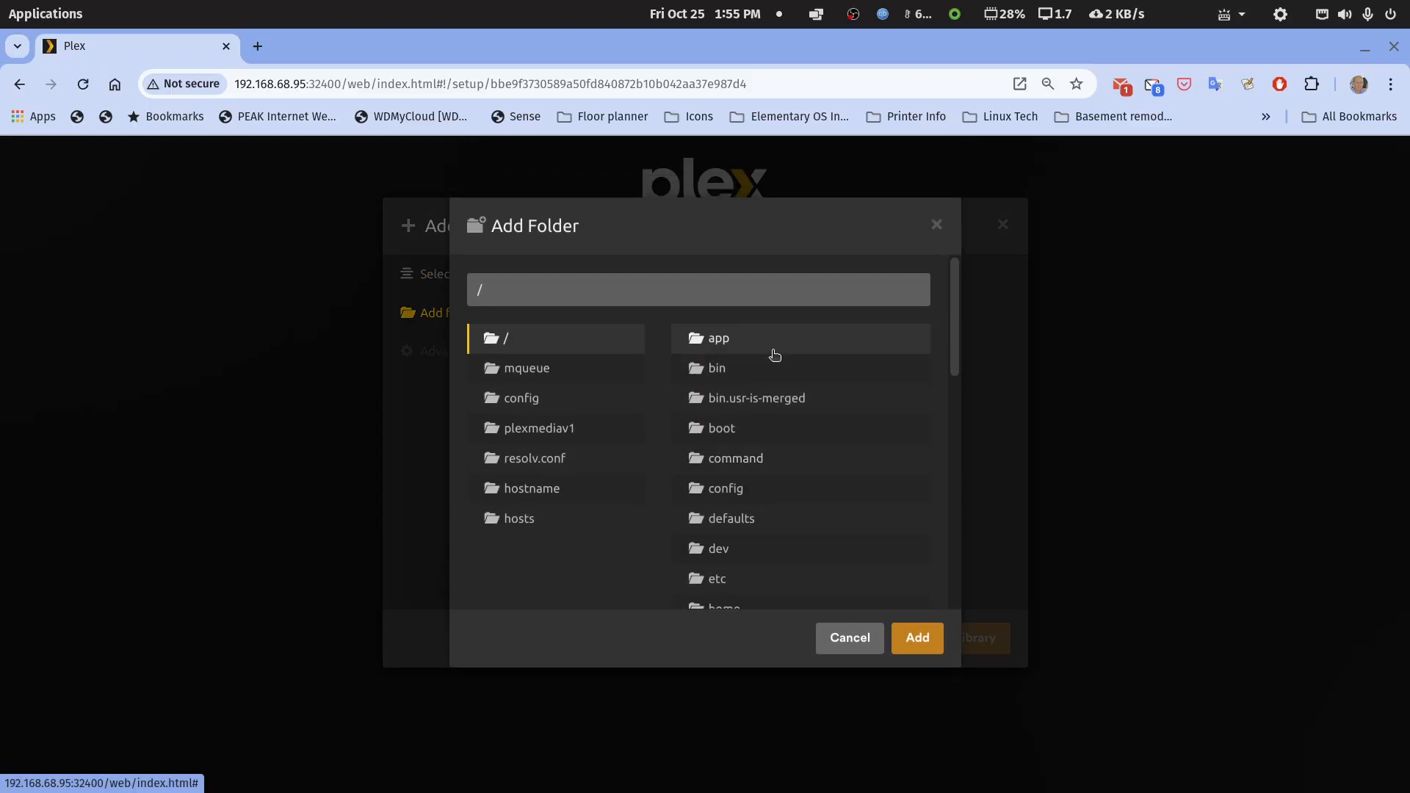
click(552, 435)
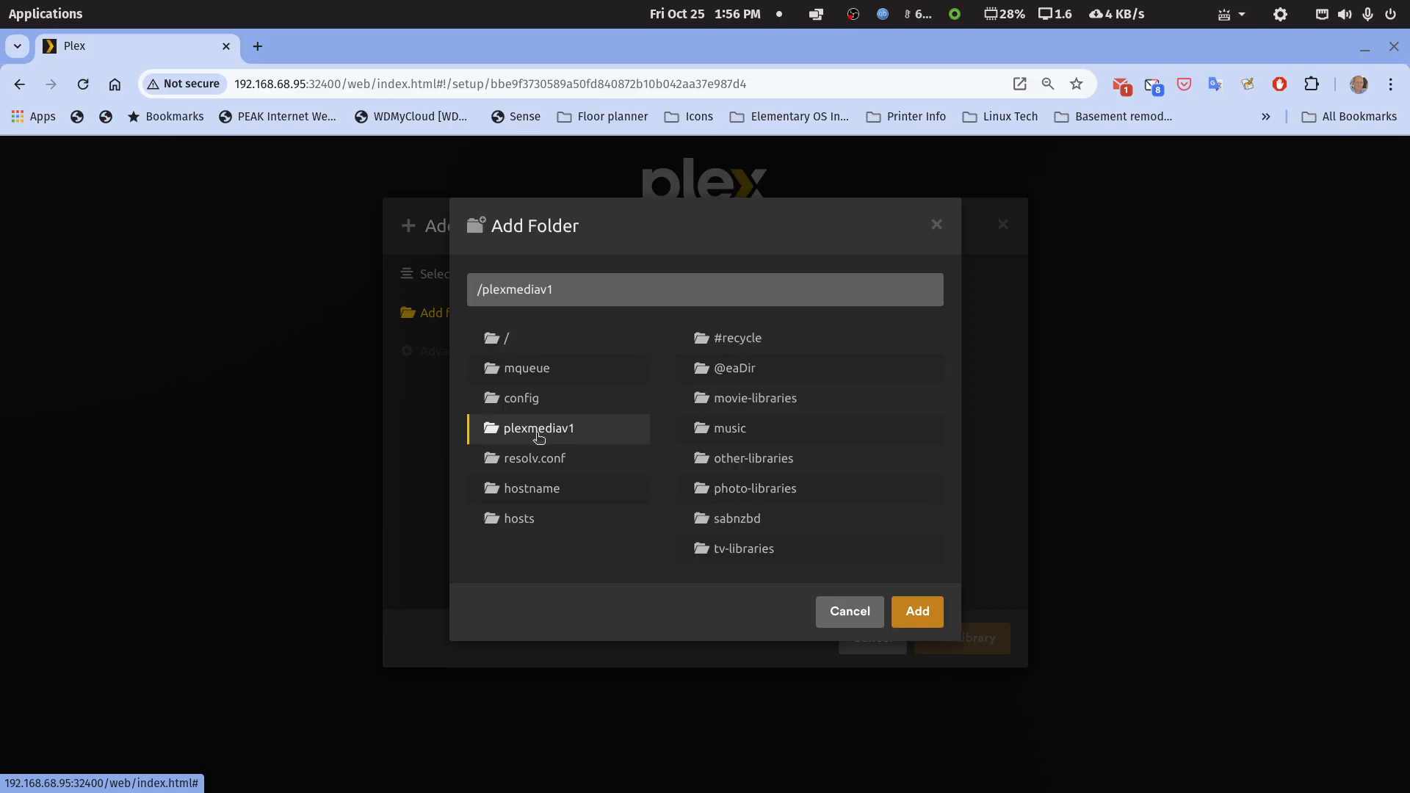
click(744, 407)
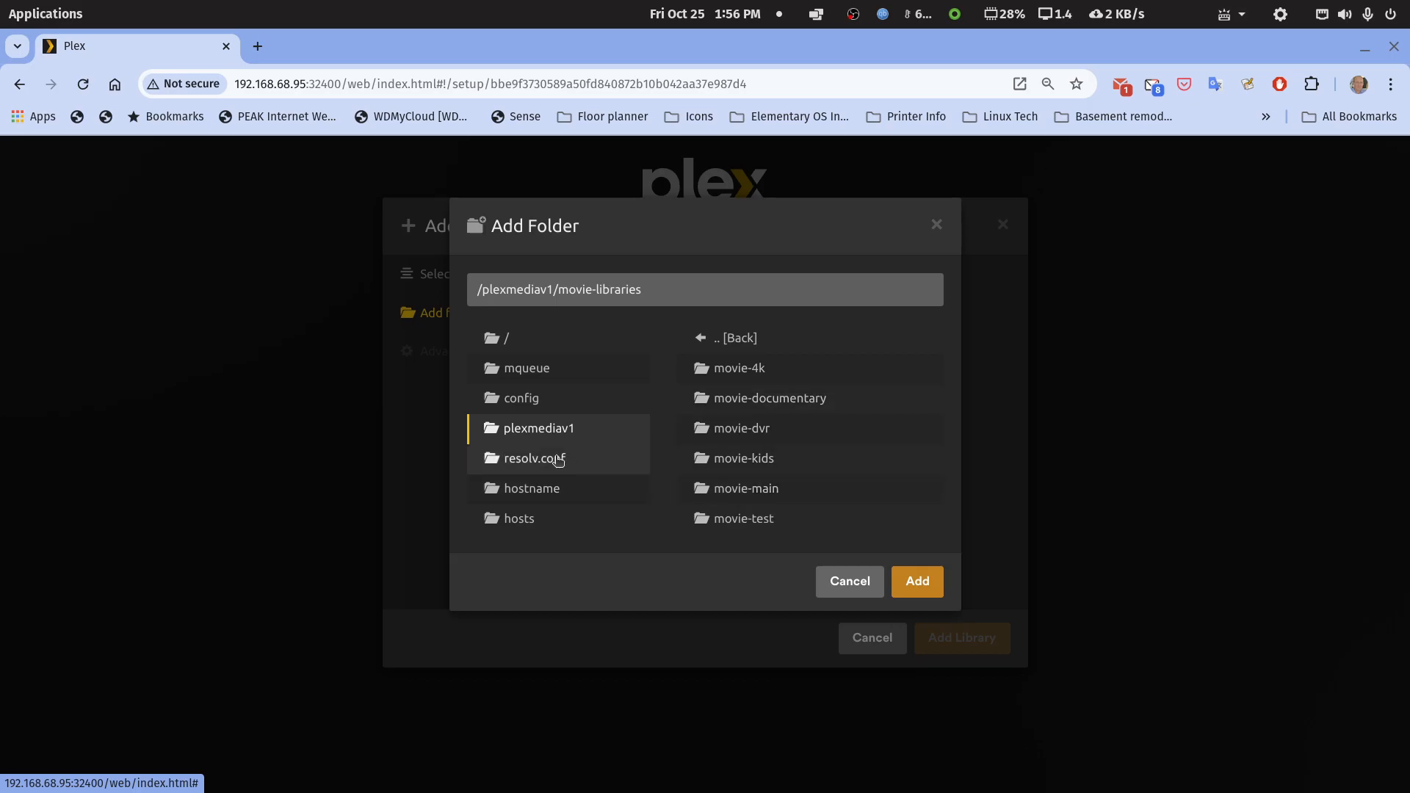
click(531, 433)
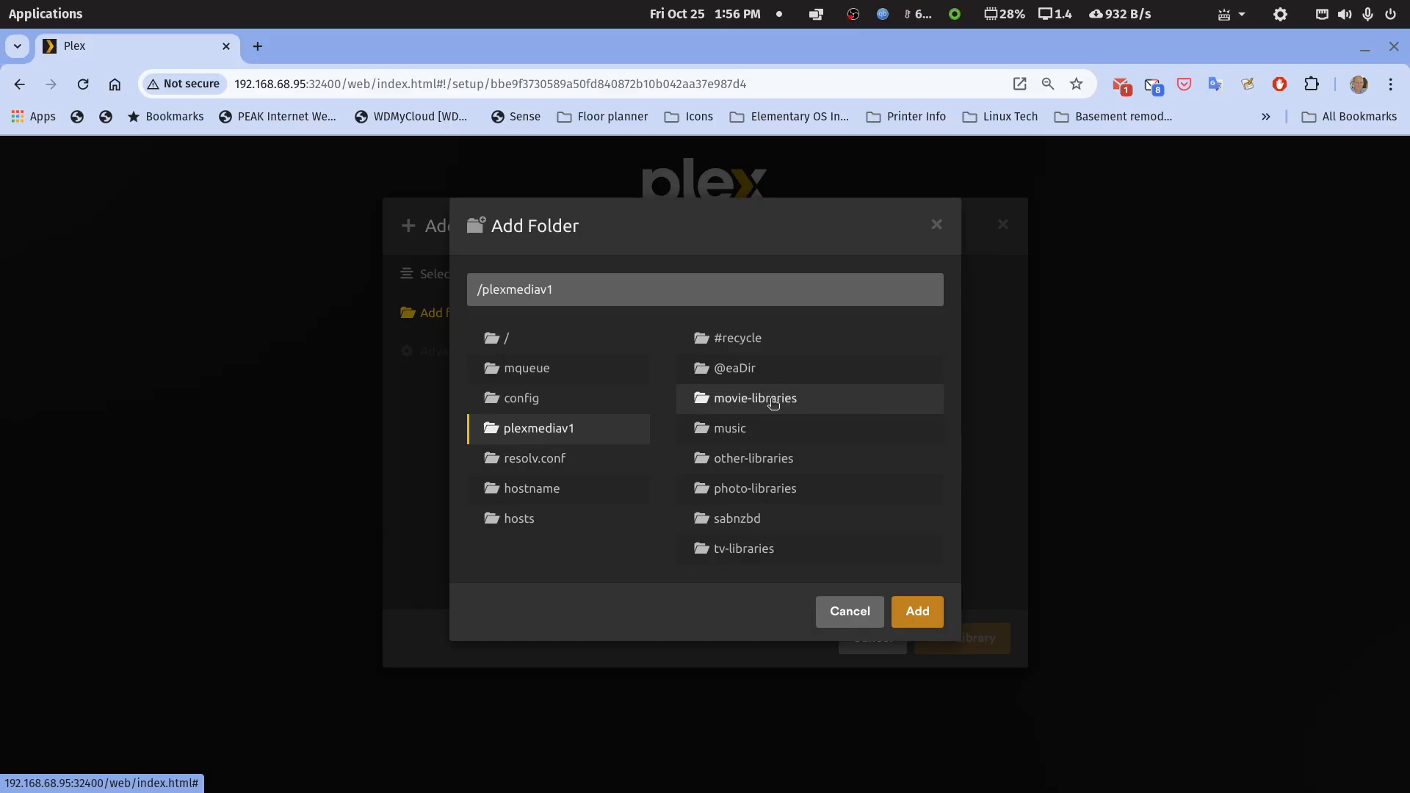
click(773, 403)
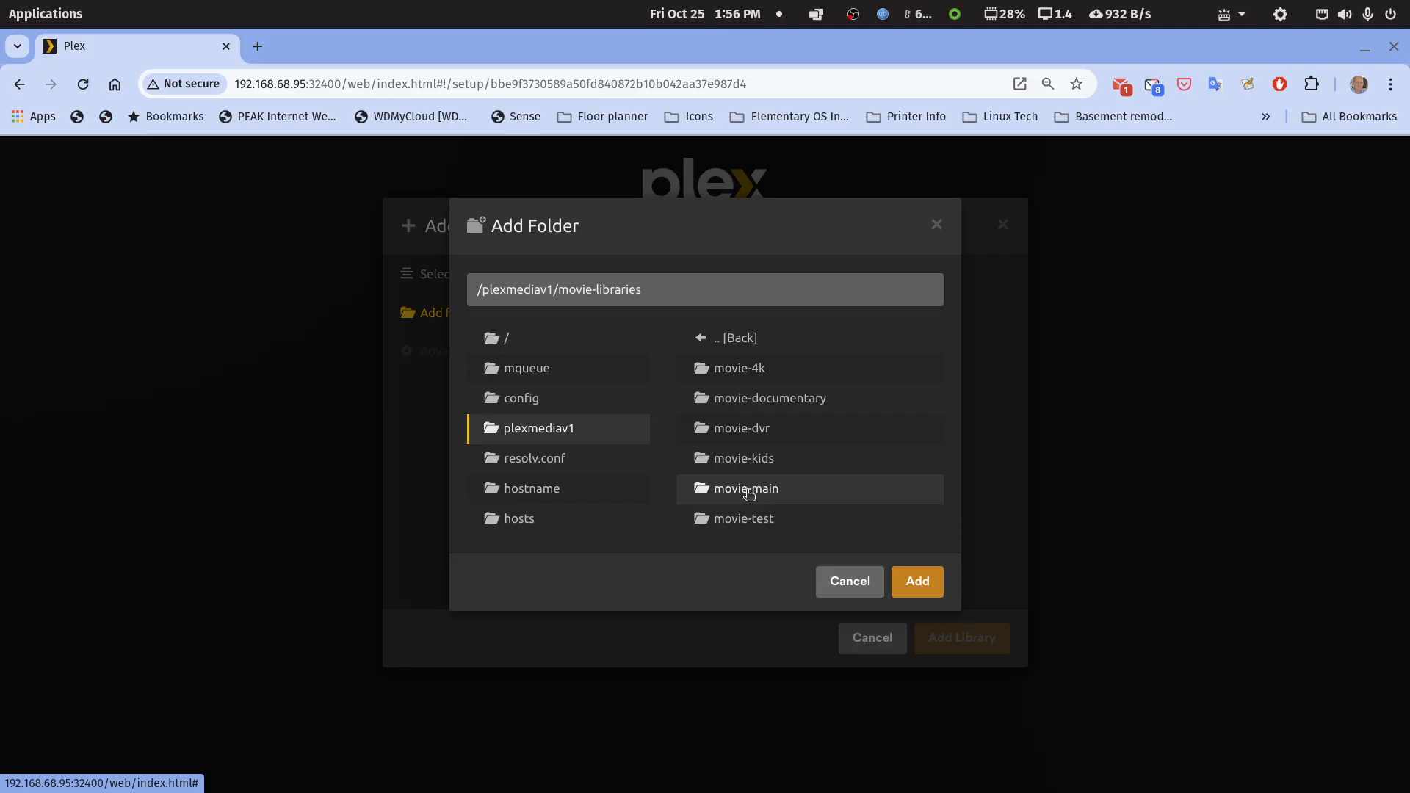
click(746, 490)
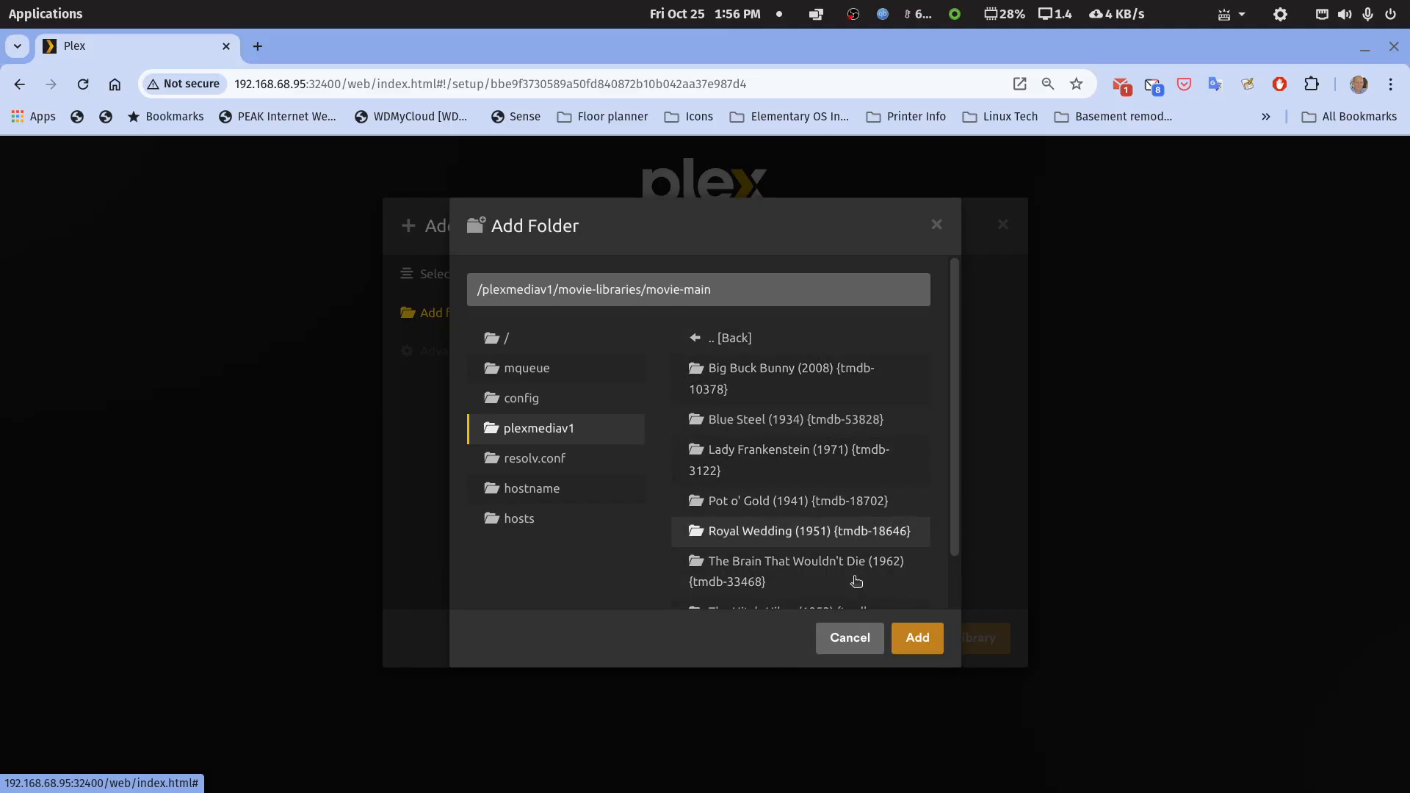
click(913, 646)
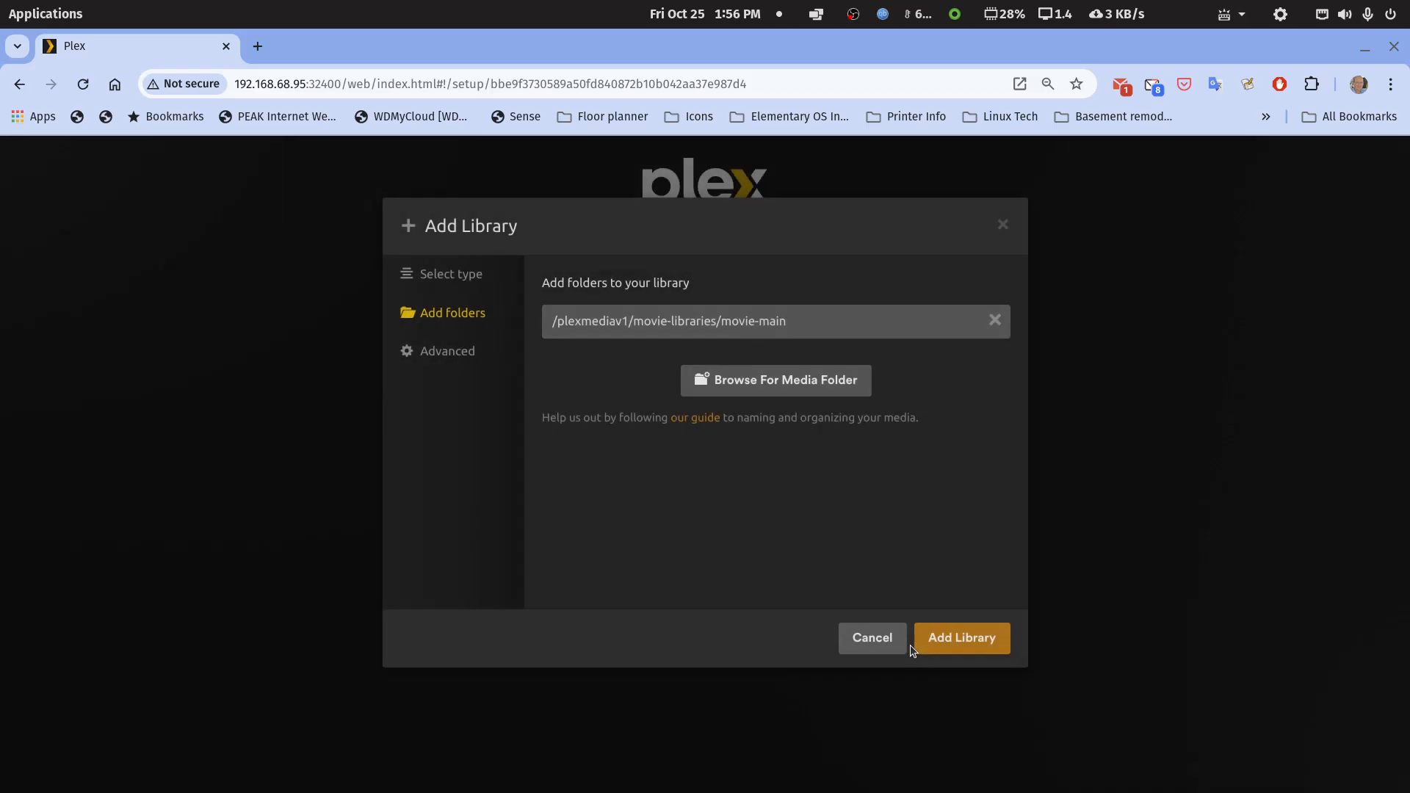
Step: Set the main movie library's minimum automatic collection size to 2 in the advanced options and add the library
click(437, 355)
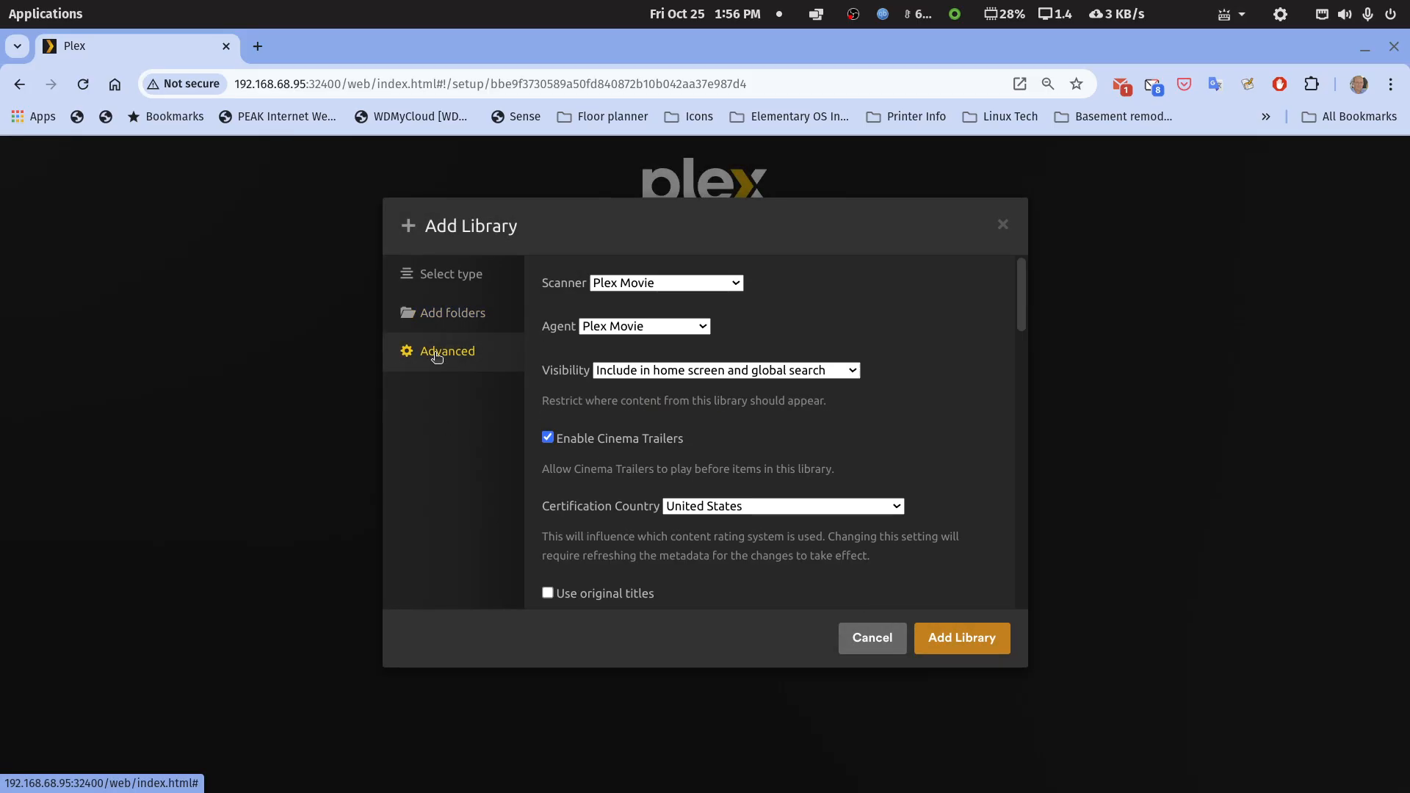
scroll(701, 482, down, 10)
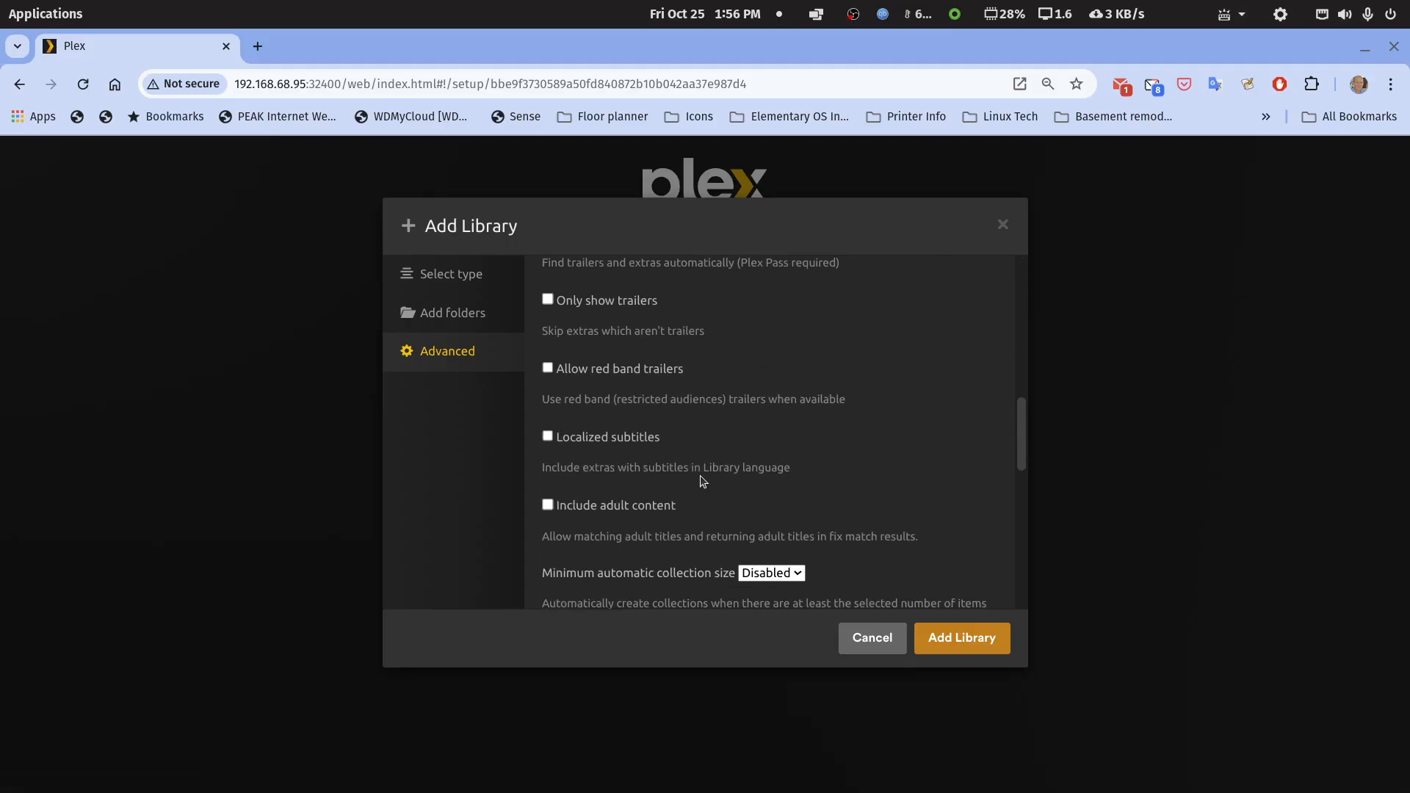
scroll(701, 482, down, 8)
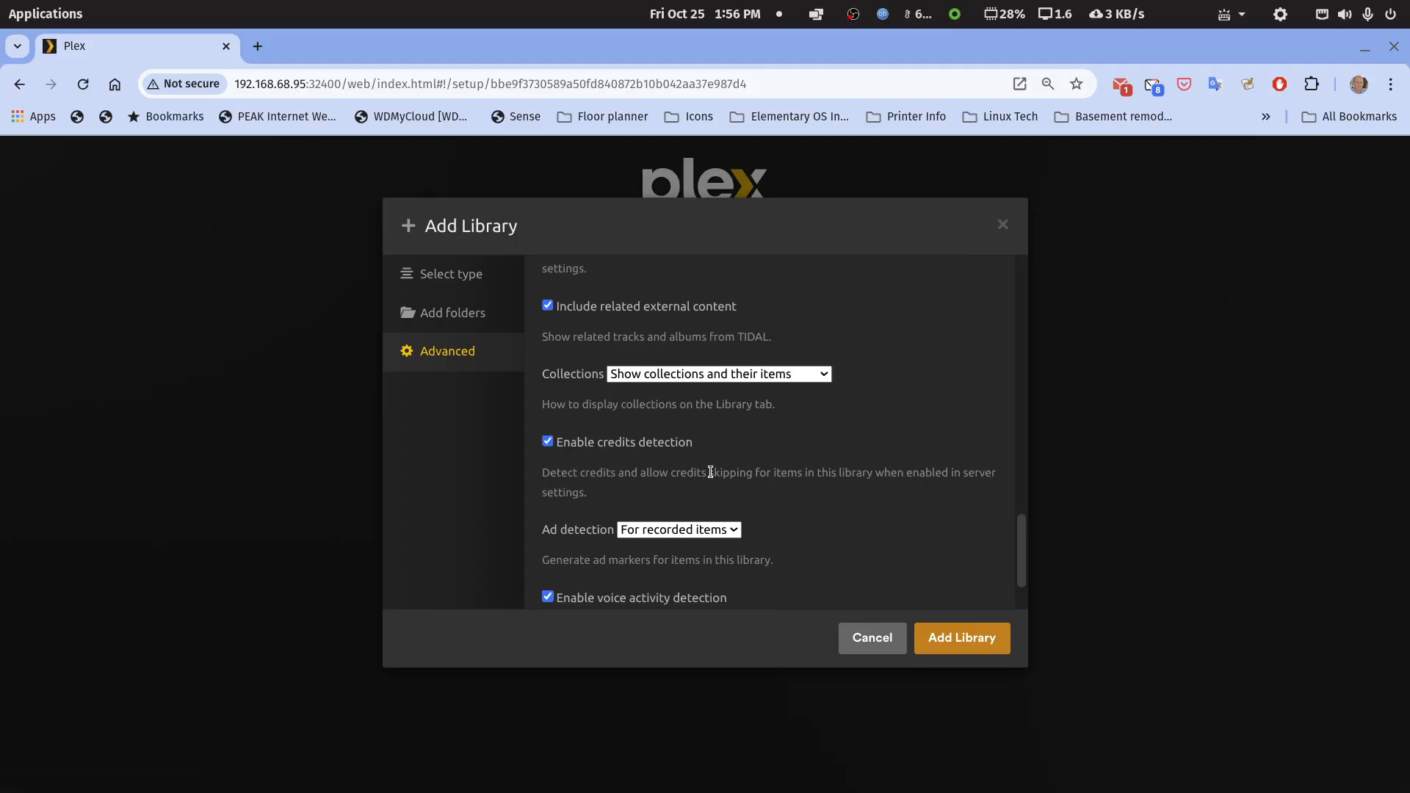
scroll(710, 473, up, 11)
scroll(710, 474, down, 3)
click(793, 468)
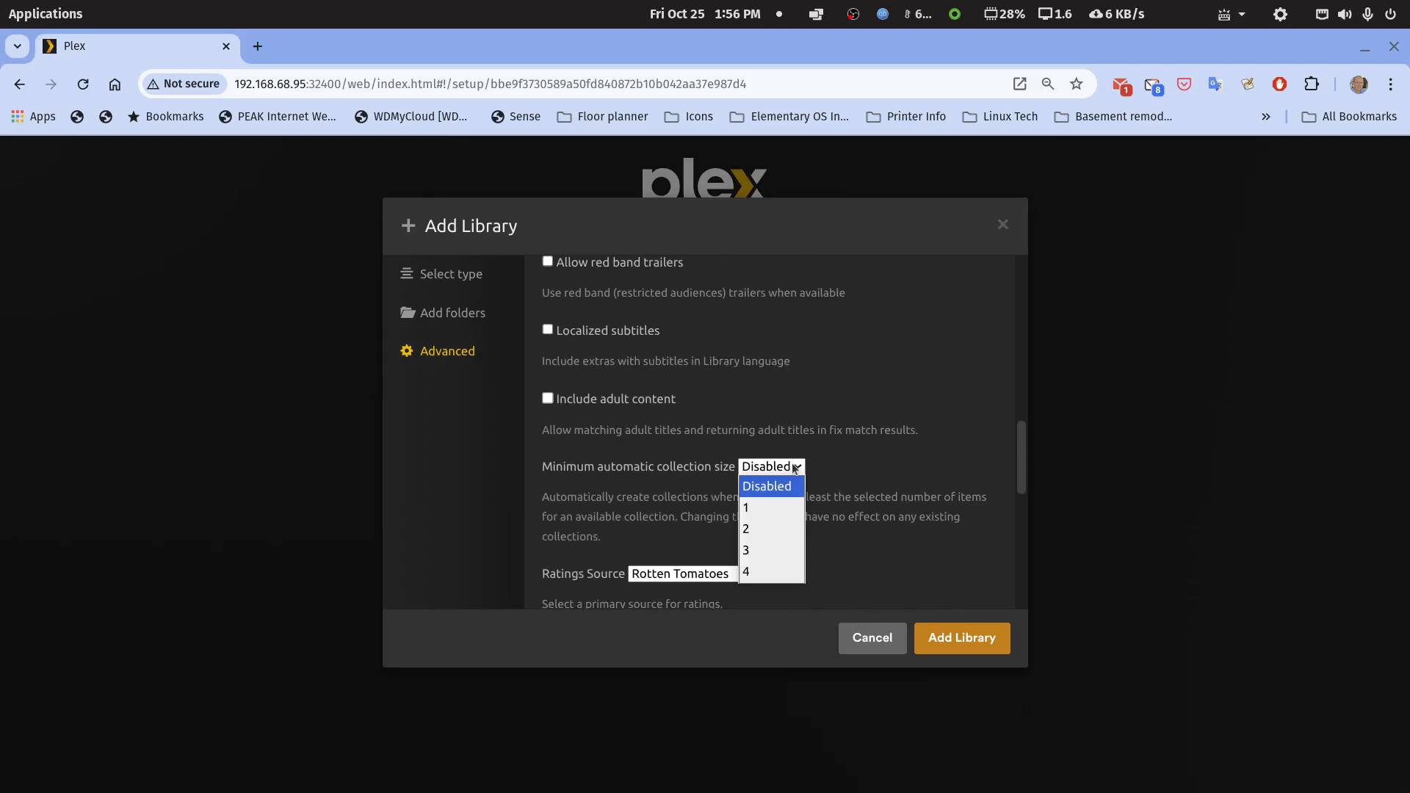
click(749, 530)
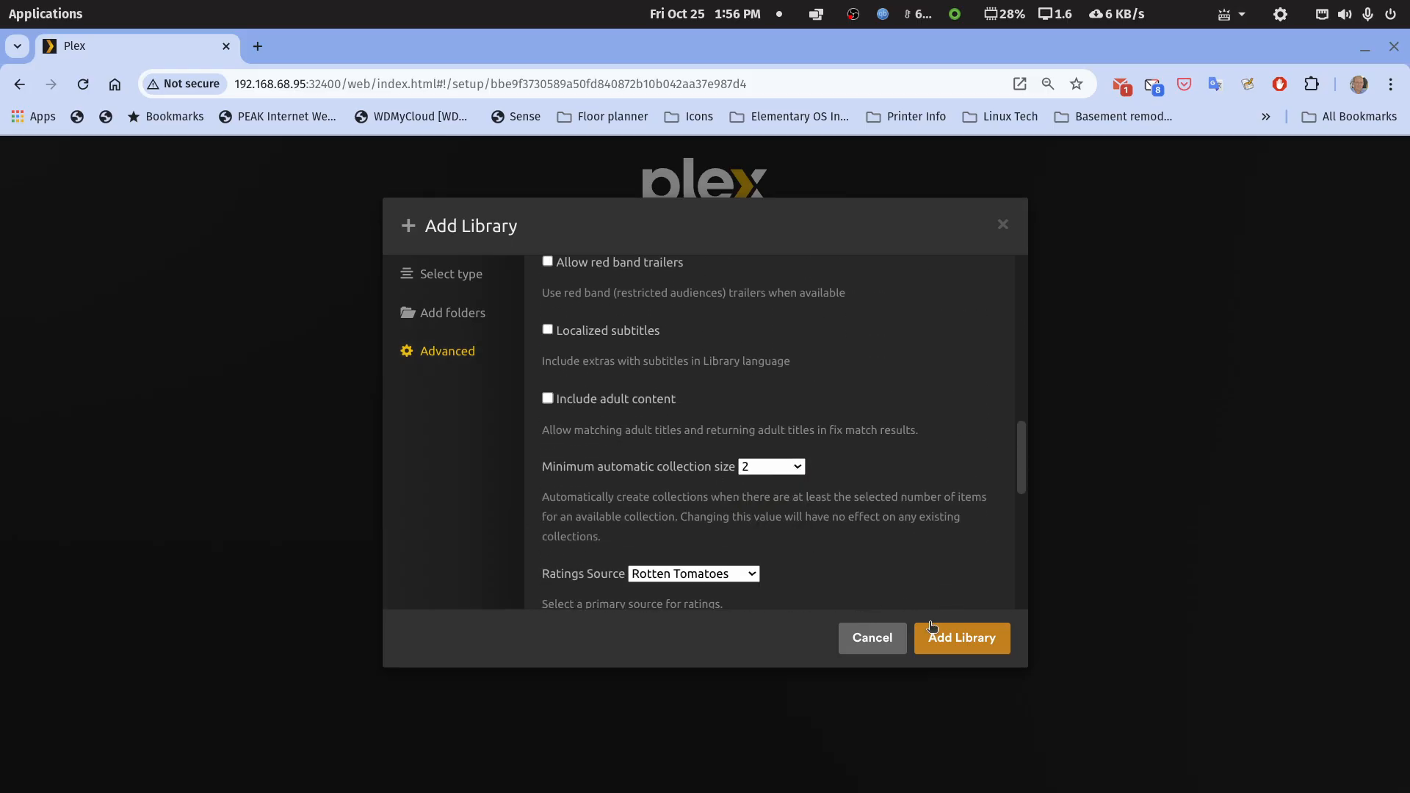
click(956, 643)
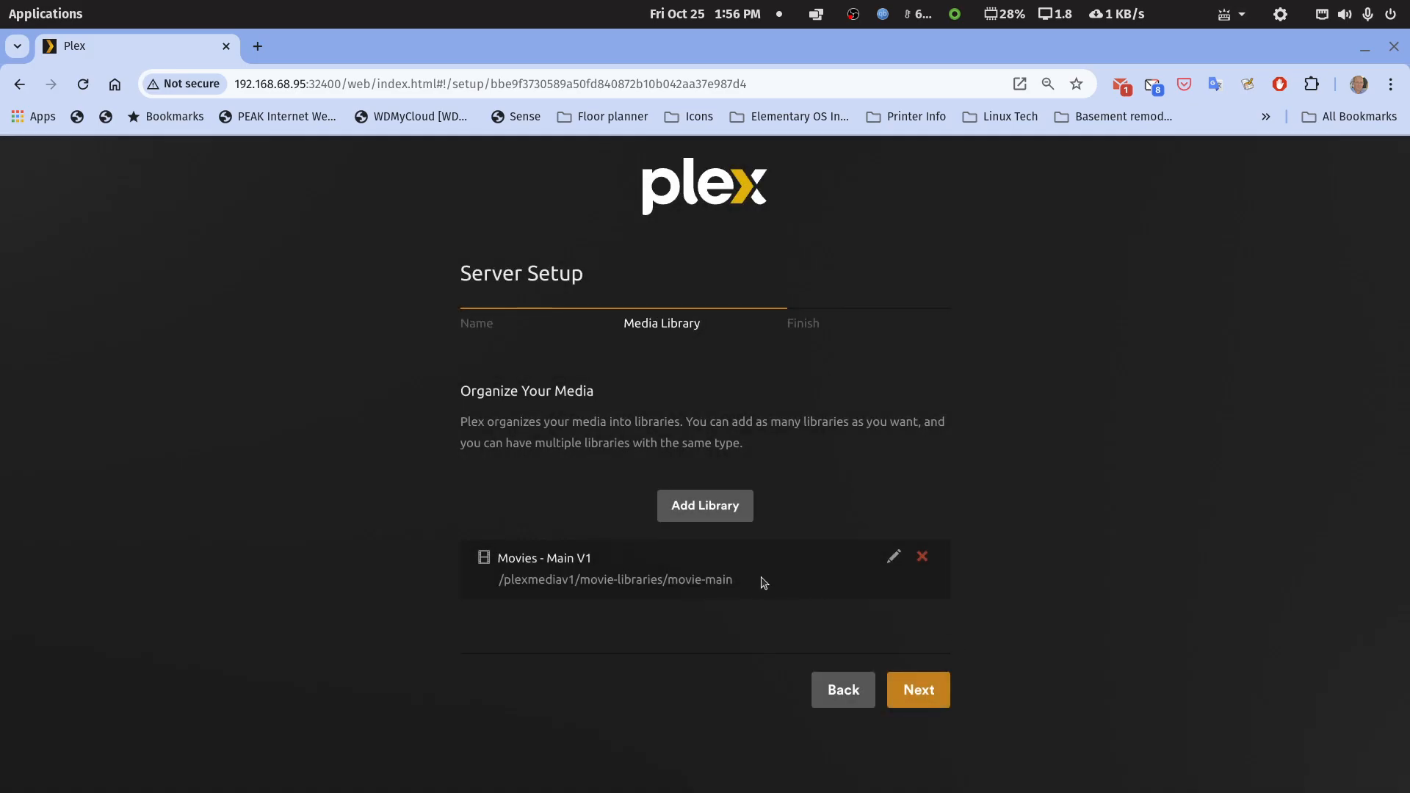
Step: Start a second Movies library named "Movies - Docs v1" and continue to its folder selection
click(705, 511)
click(612, 352)
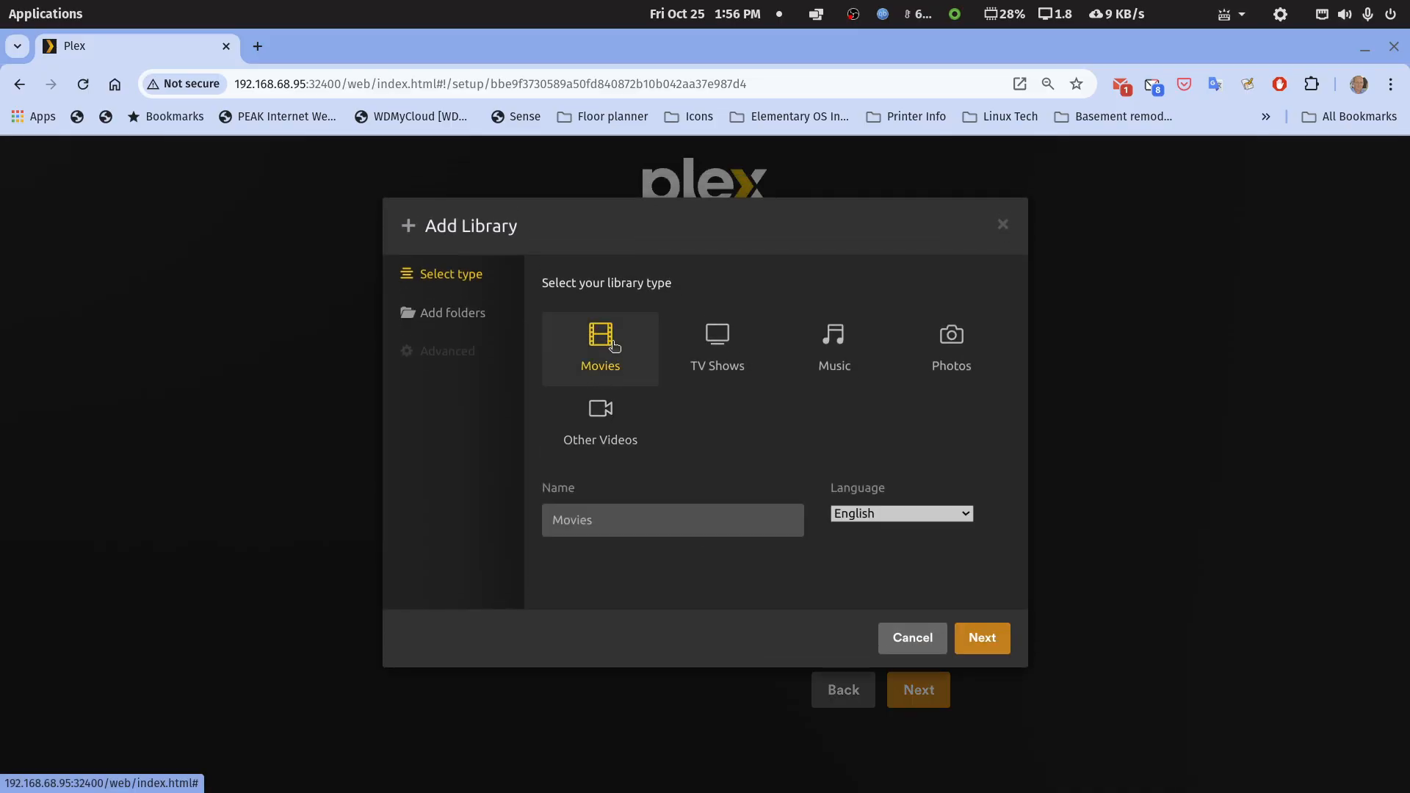
click(616, 520)
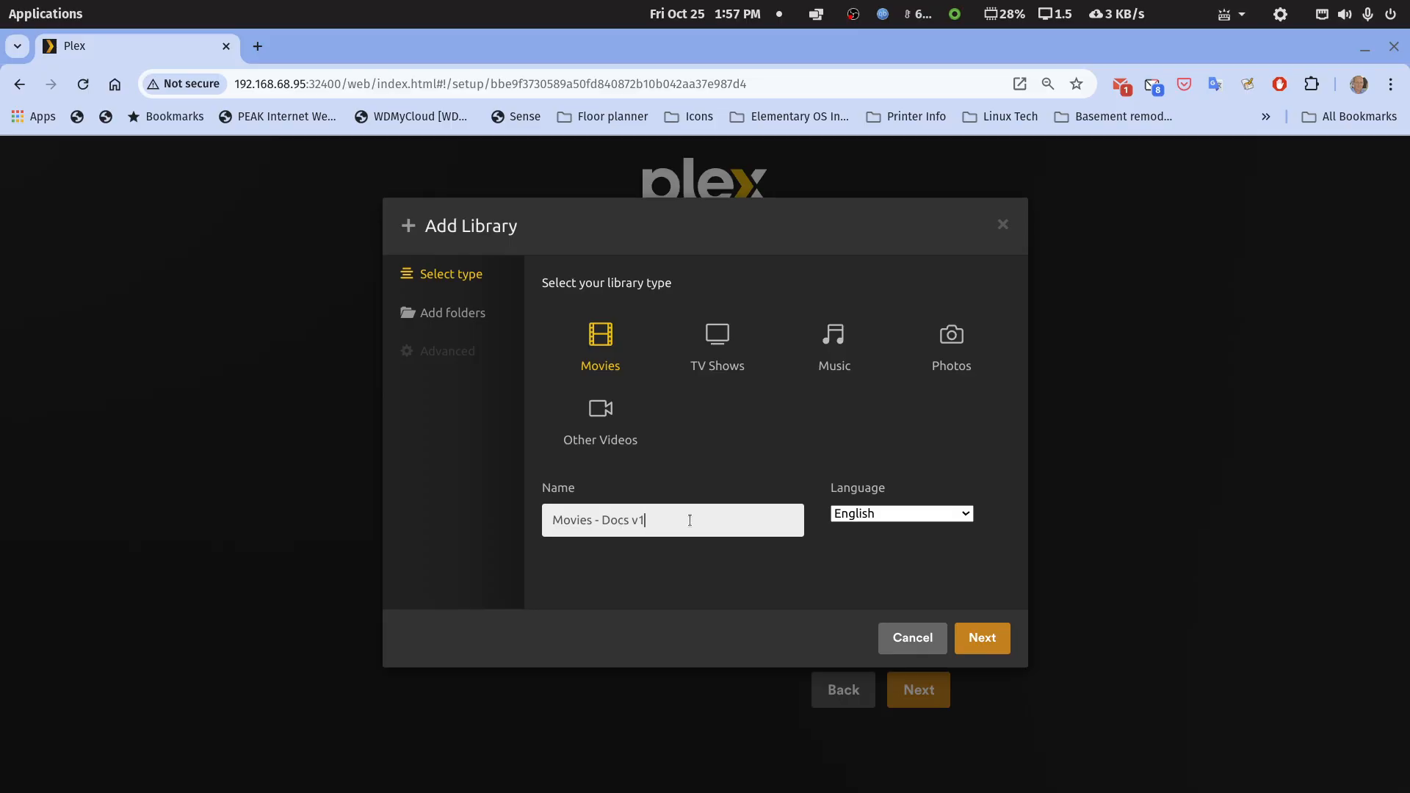
click(977, 636)
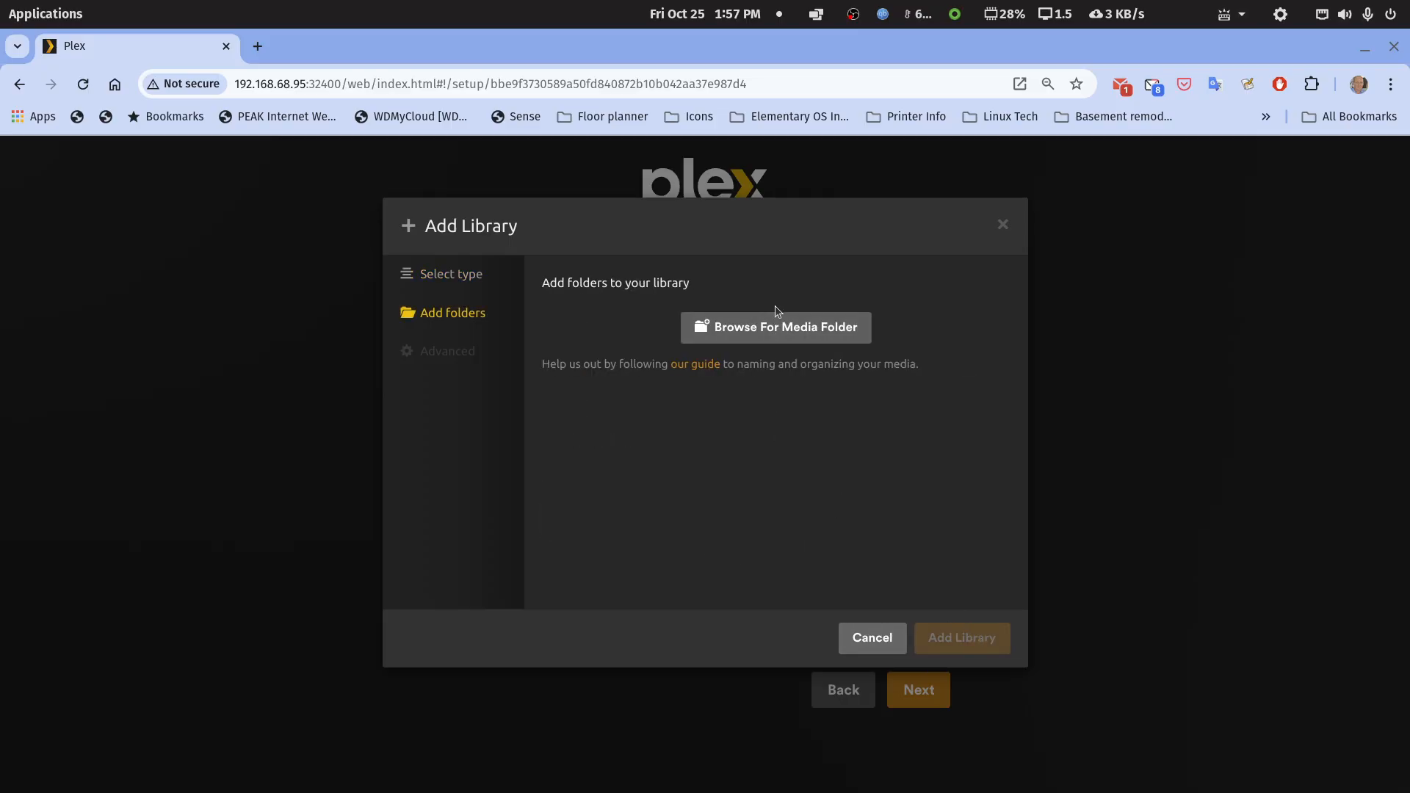
Step: Add the media folder /plexmediav1/movie-libraries/movie-documentary to the library
click(776, 329)
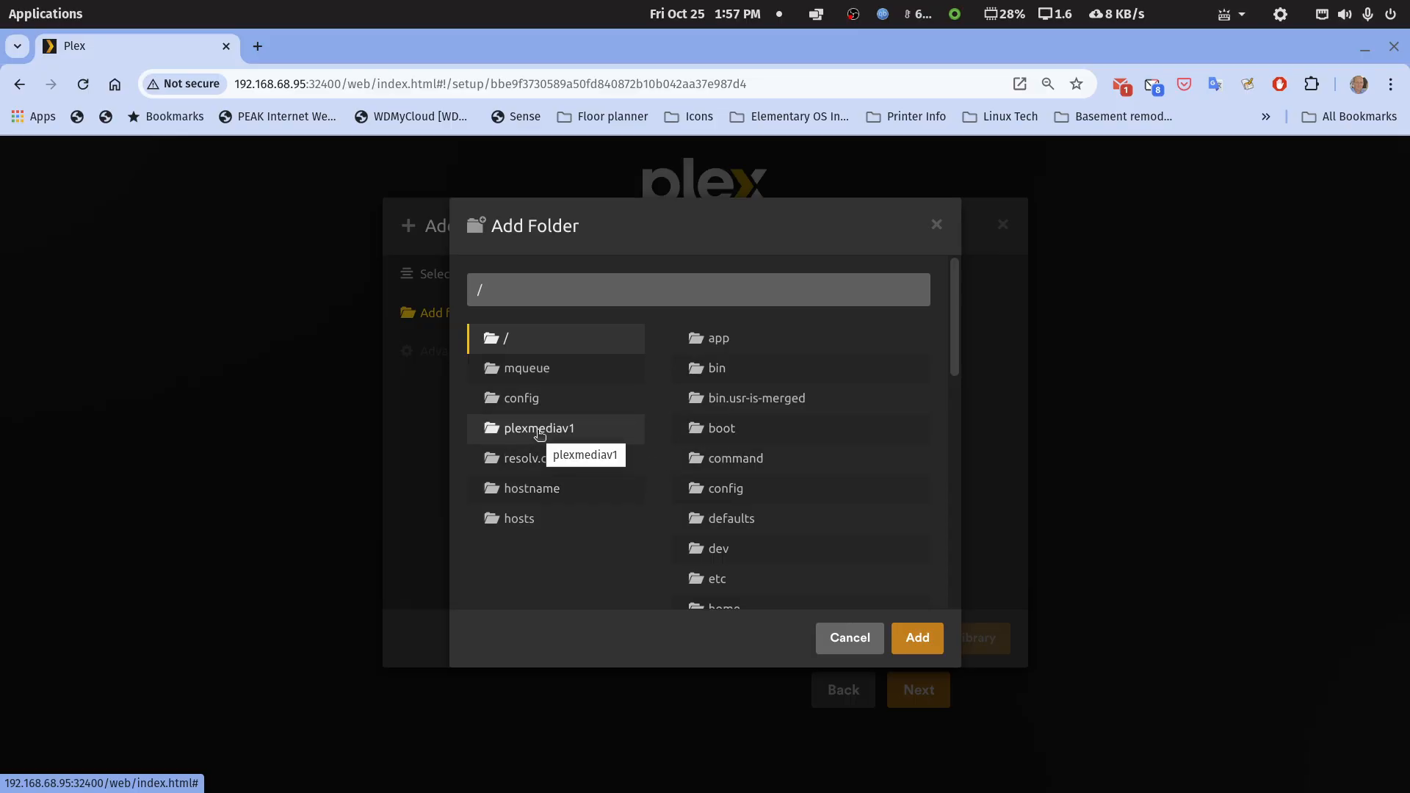
click(539, 431)
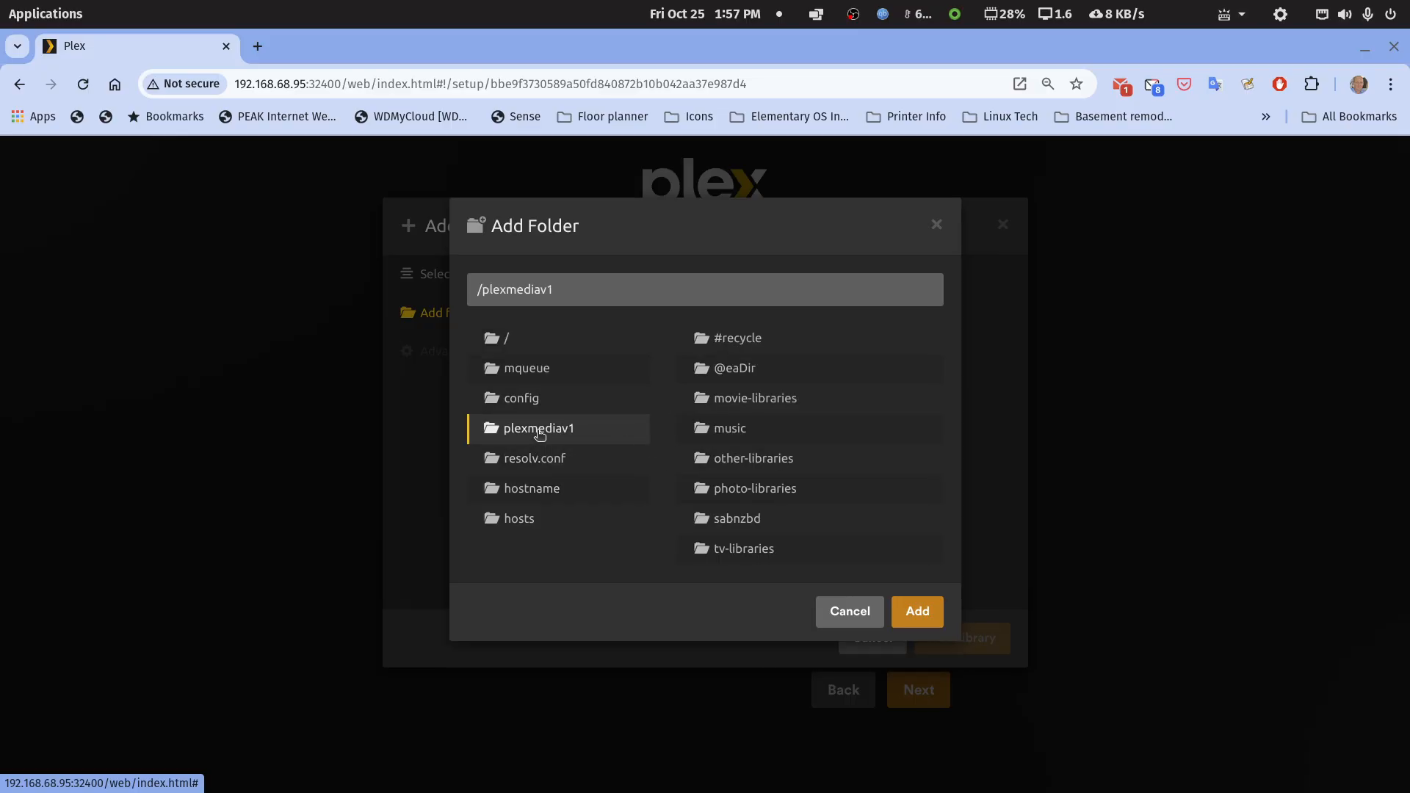
click(739, 400)
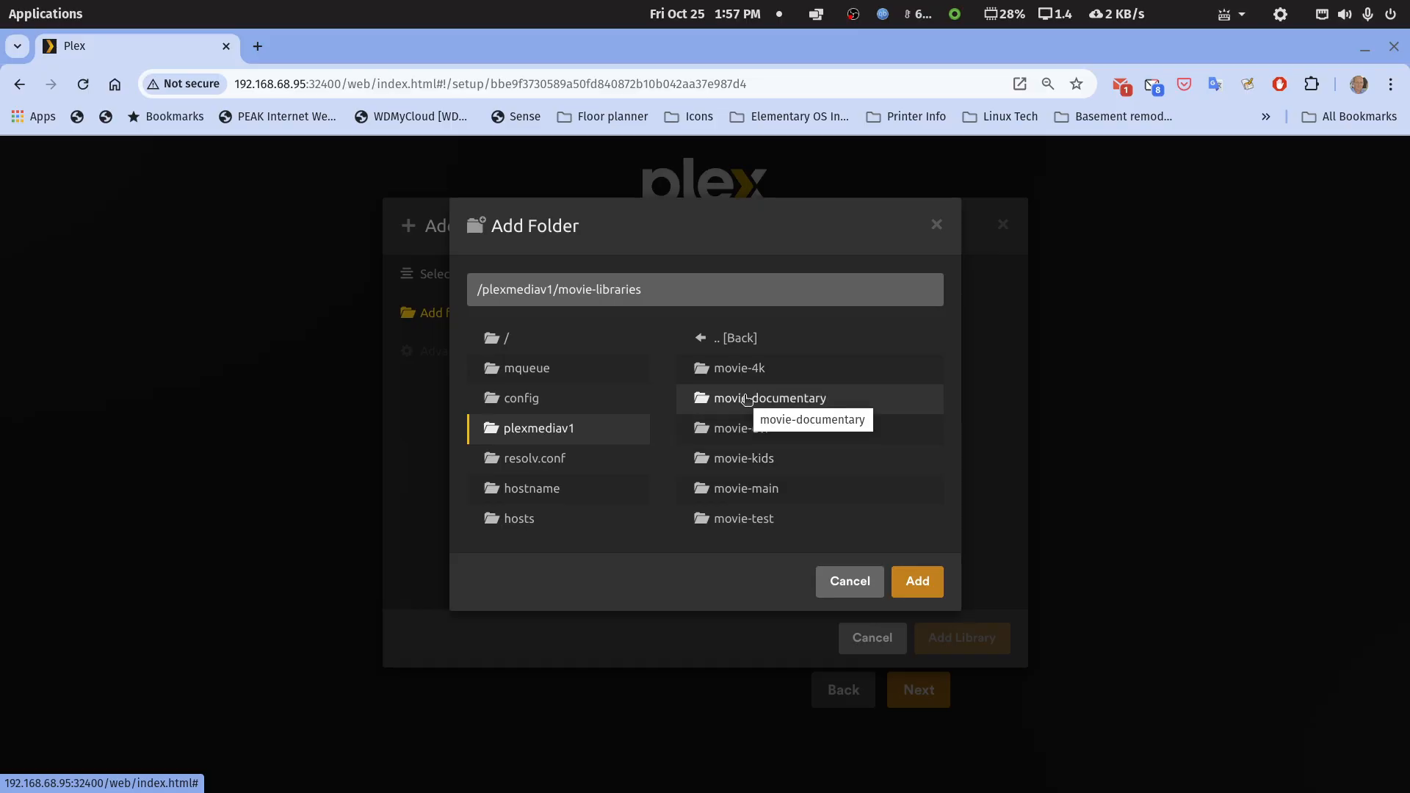
click(747, 398)
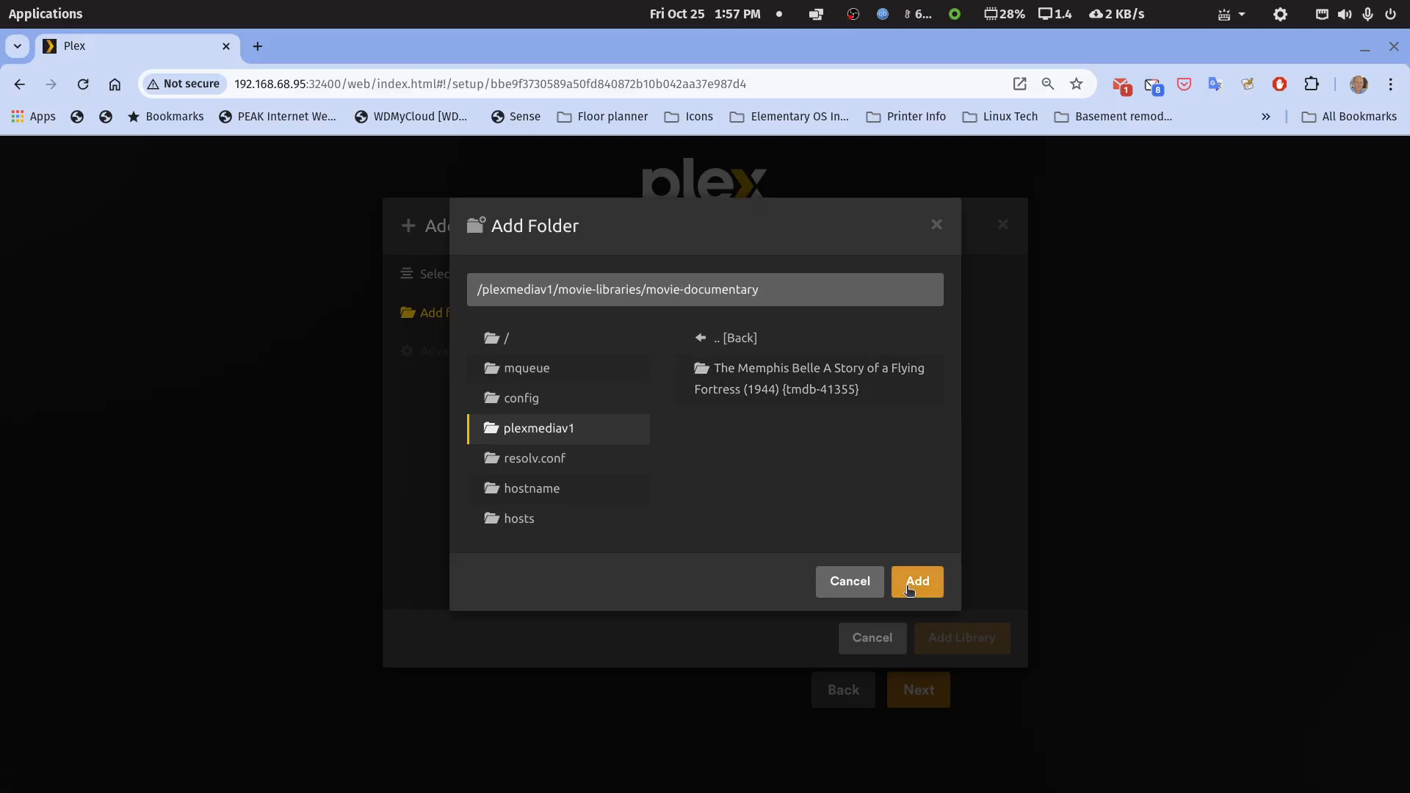
click(909, 588)
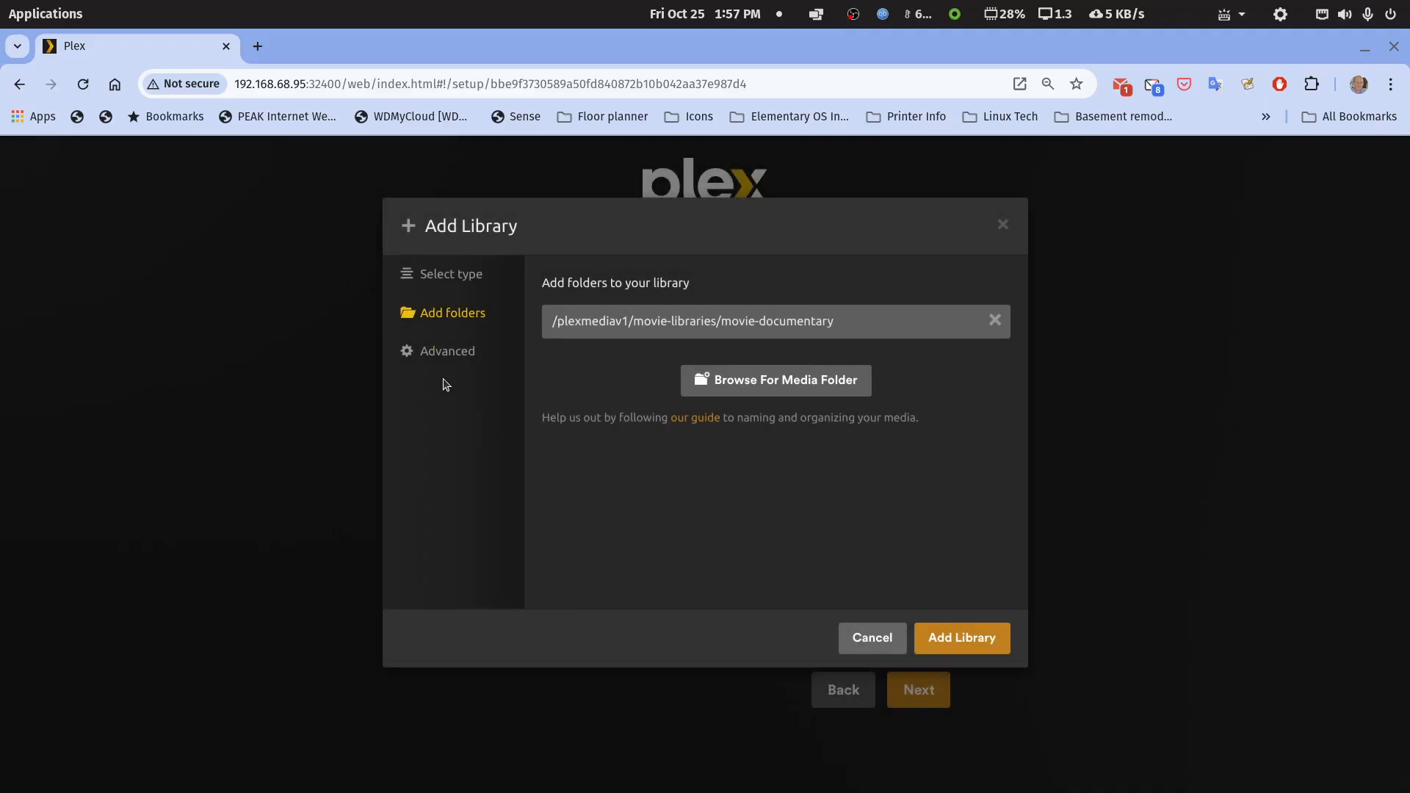
Step: Set the documentary library's minimum automatic collection size to 2 in the advanced options and add the library
click(456, 358)
scroll(663, 539, down, 10)
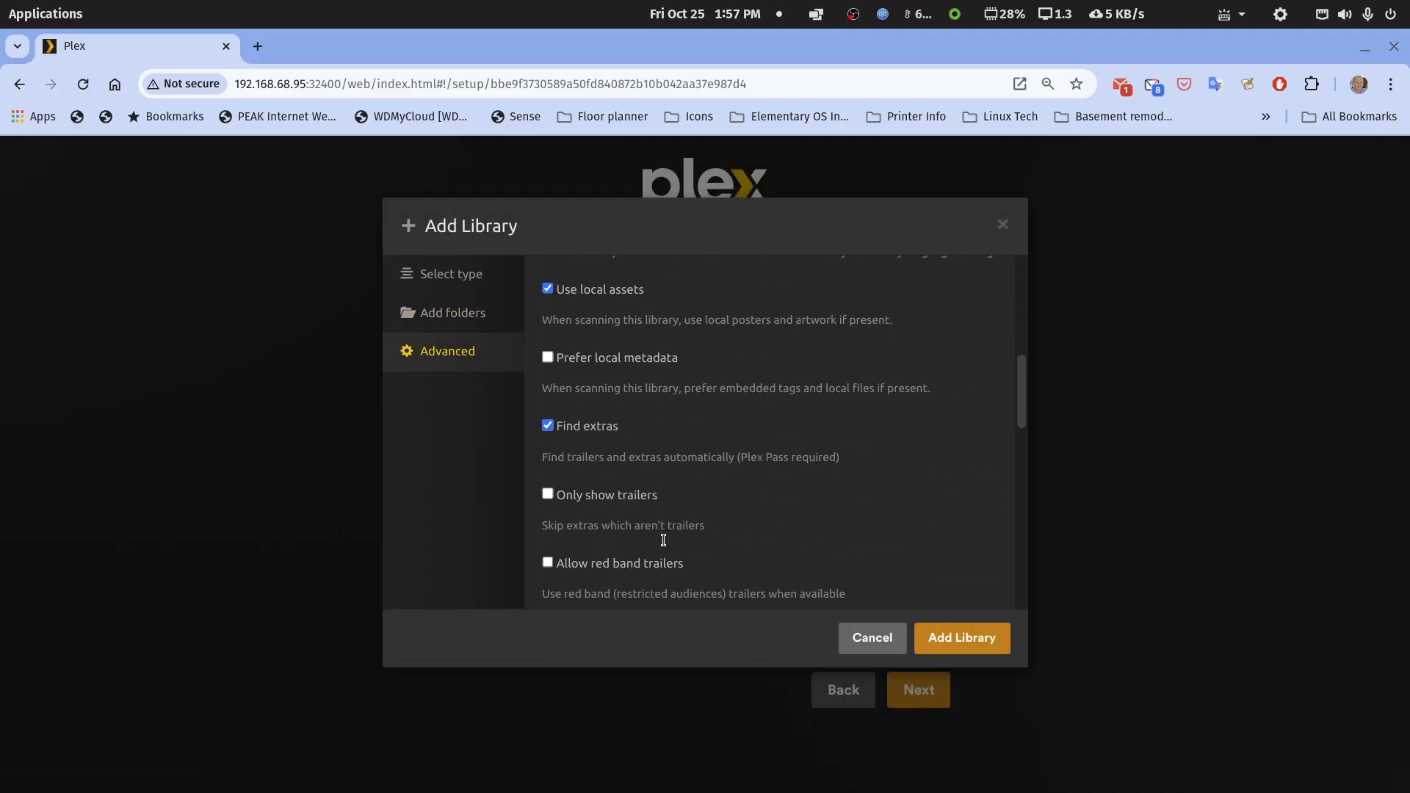
click(771, 572)
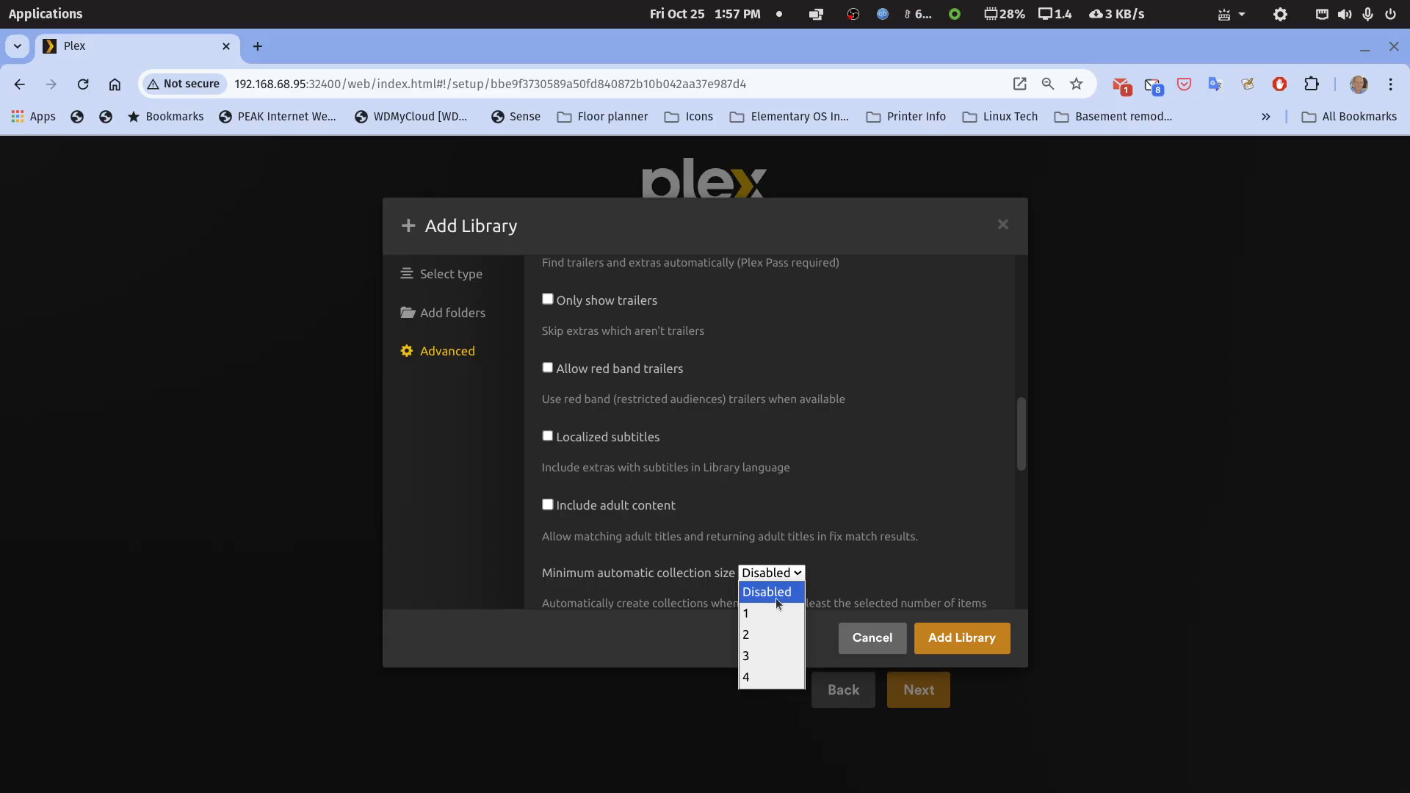
click(779, 639)
click(954, 639)
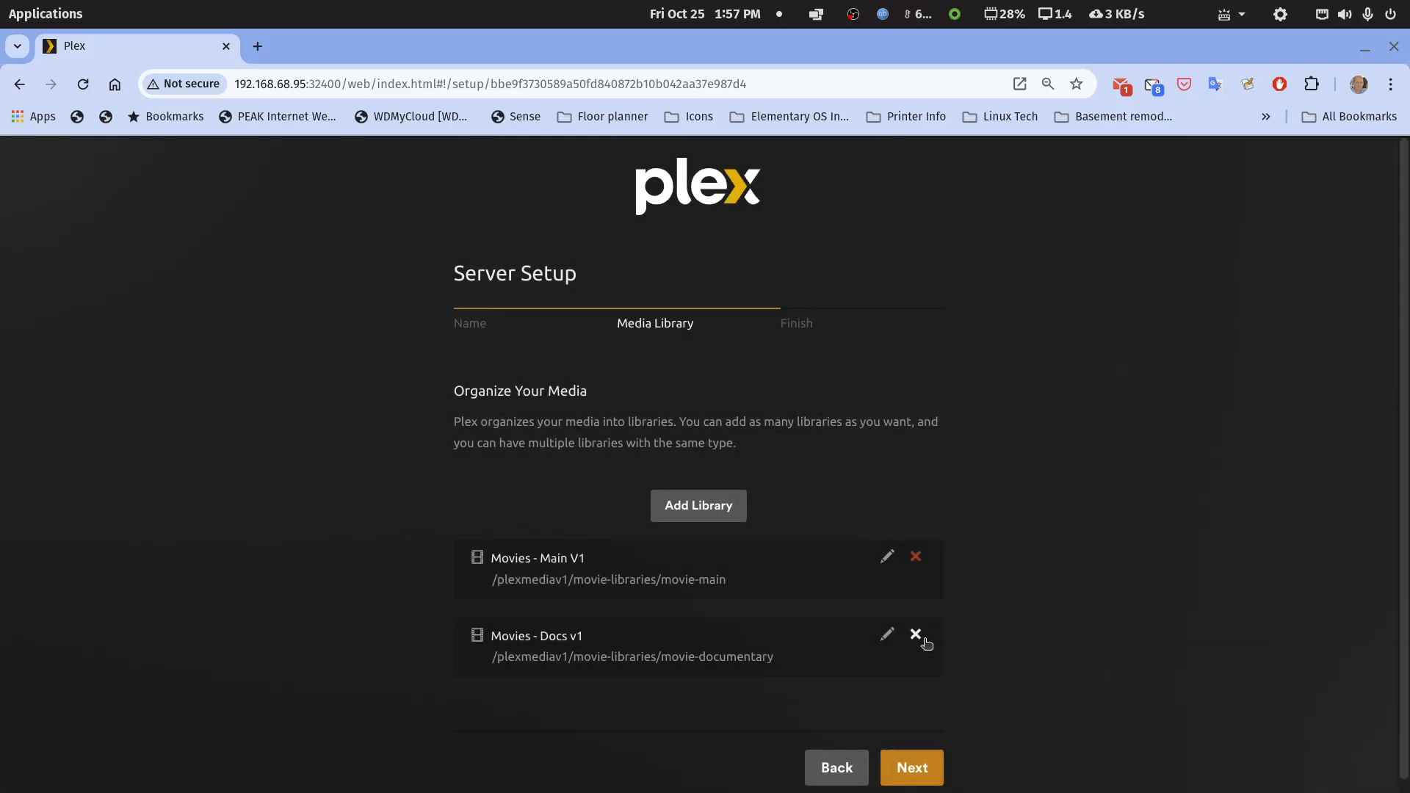
Step: Start a TV Shows library named "TV Shows -v1" and continue to its folder selection
click(724, 509)
click(702, 337)
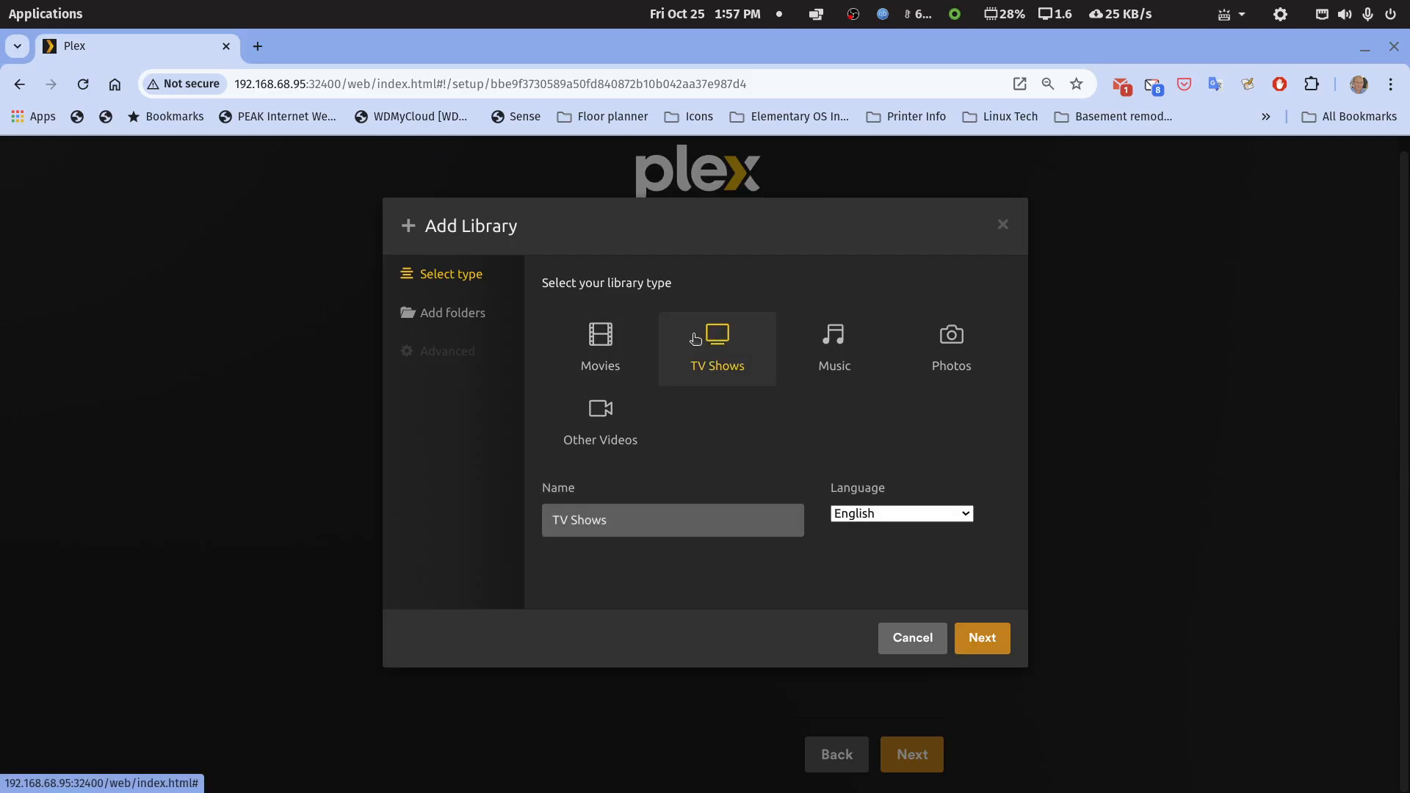
click(628, 518)
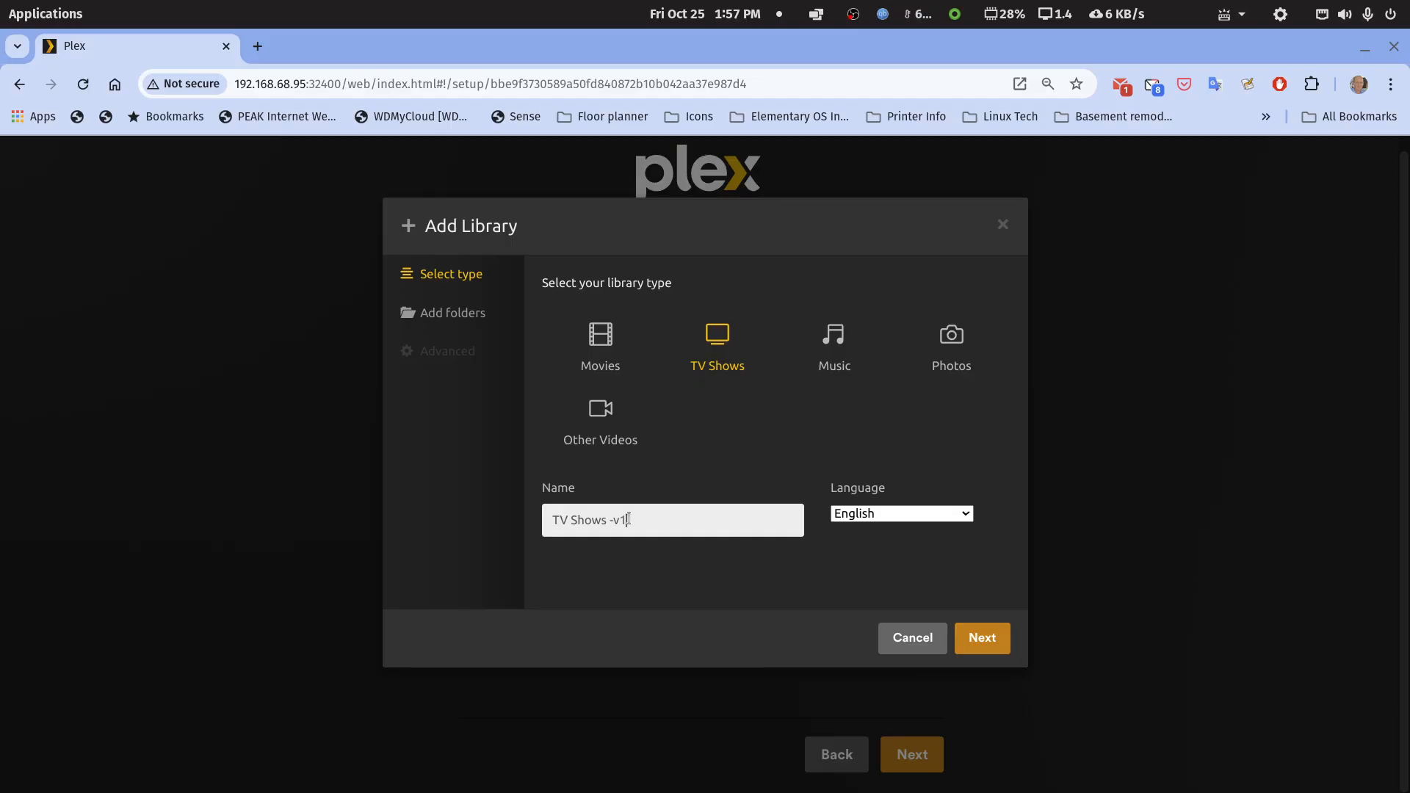
click(1003, 641)
Step: Add the media folder /plexmediav1/tv-libraries/tv-main to the TV Shows library
click(798, 325)
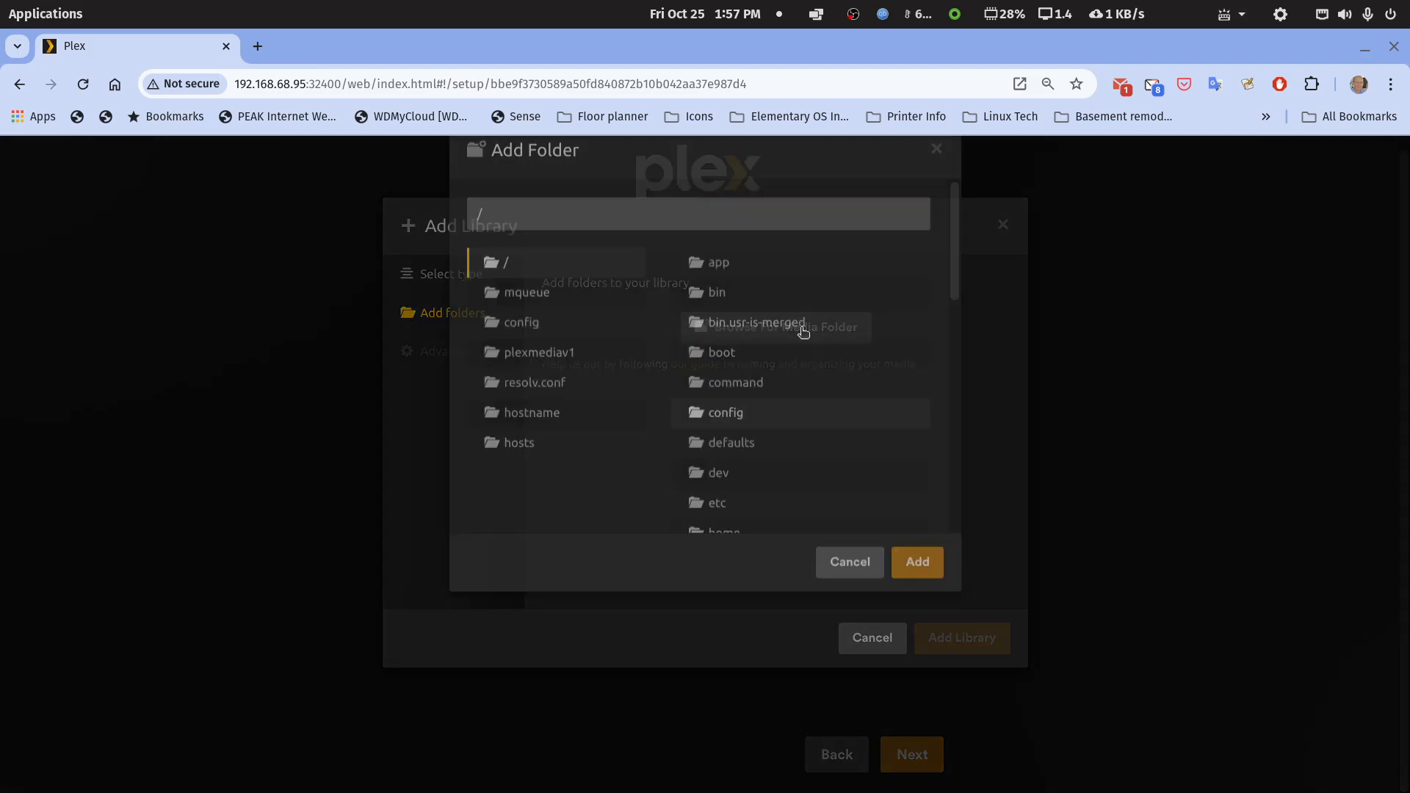
click(552, 433)
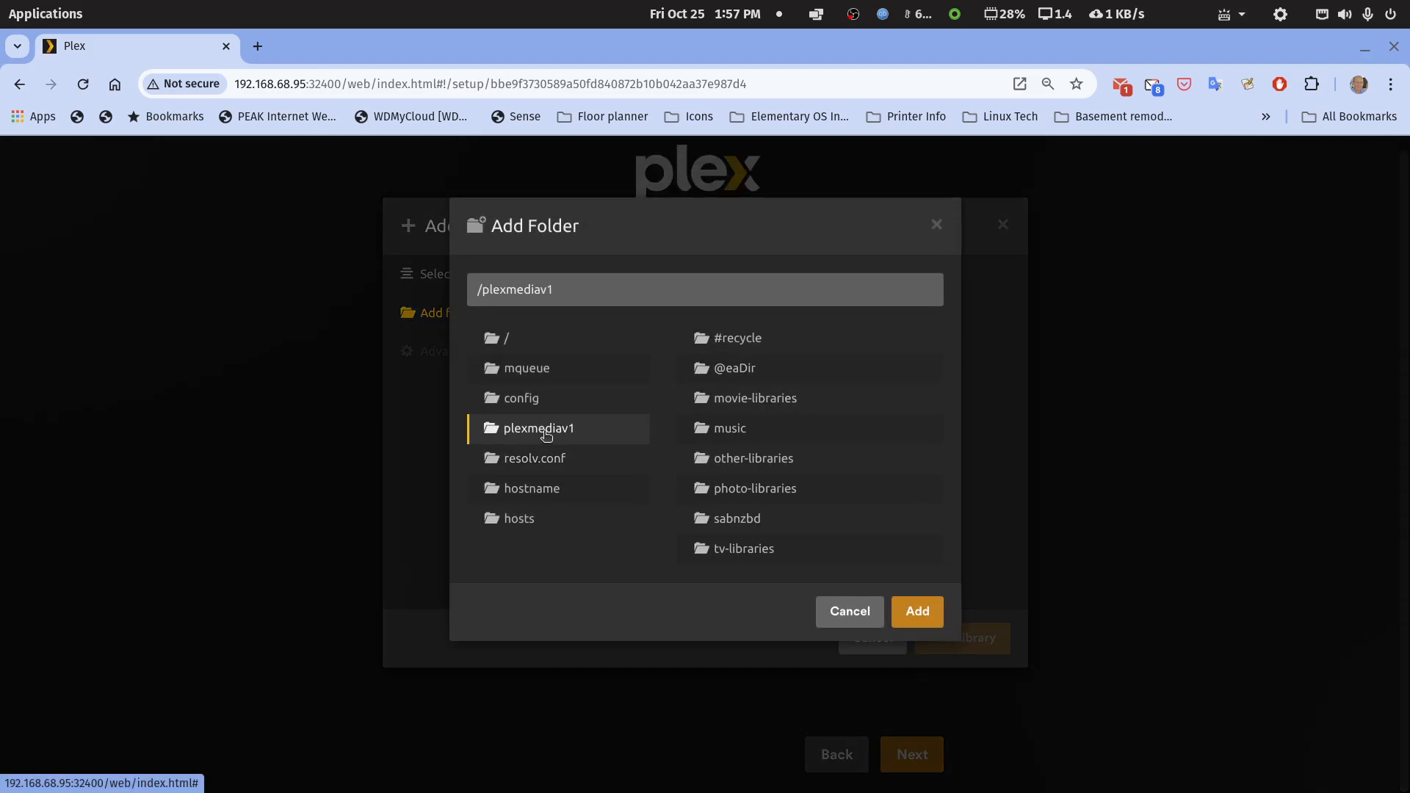
click(728, 552)
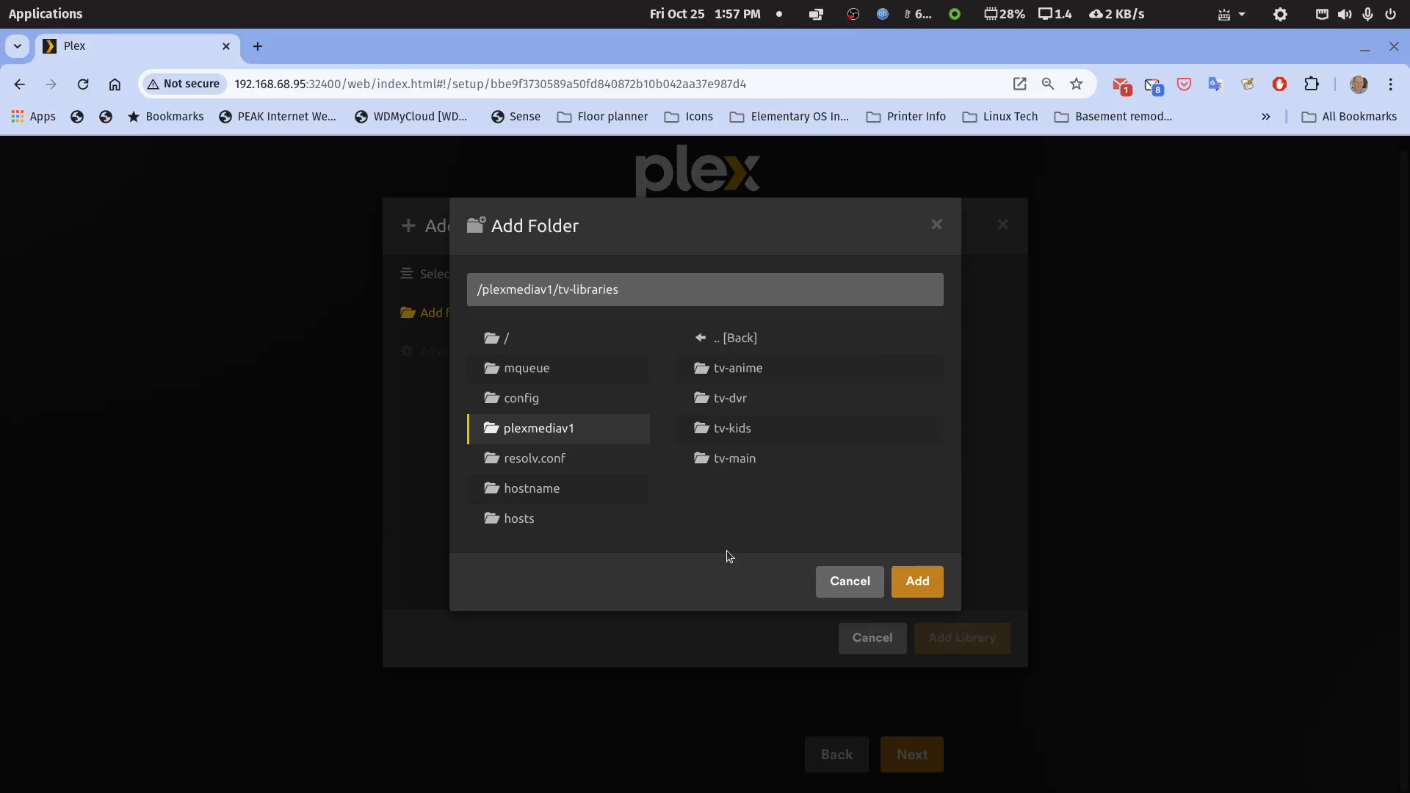
click(738, 465)
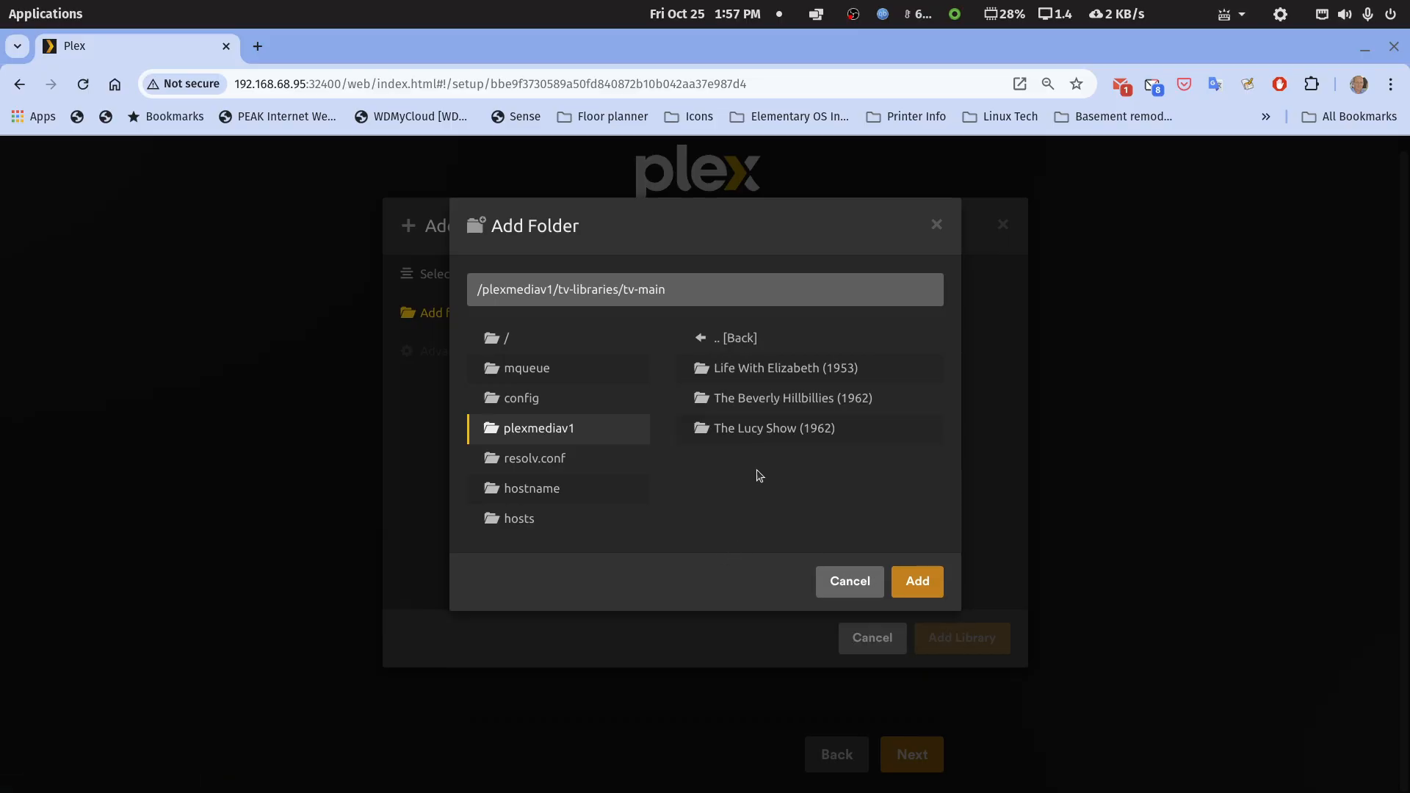
click(917, 580)
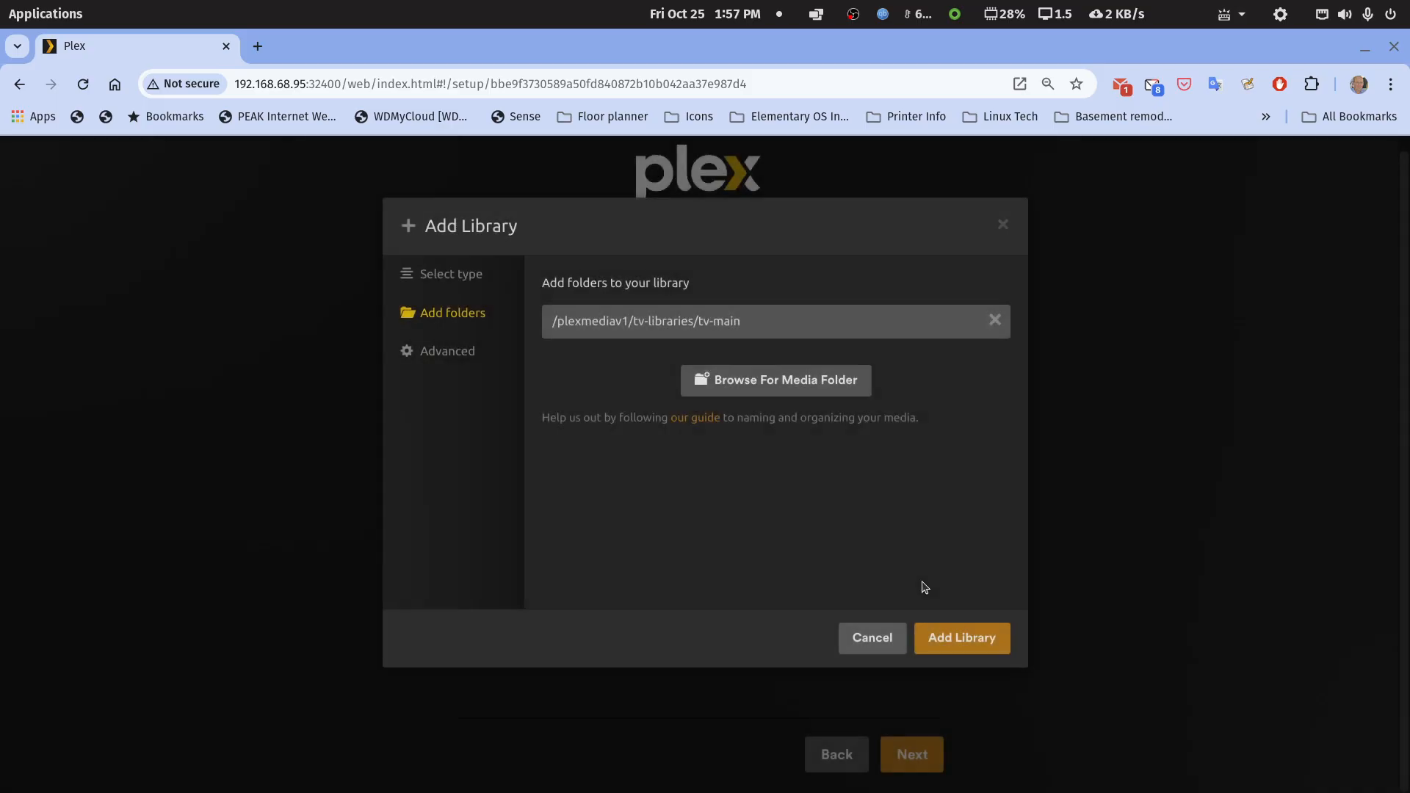
Step: Set the main TV library's episode ordering to TheTVDB in the advanced options and add the library
click(457, 352)
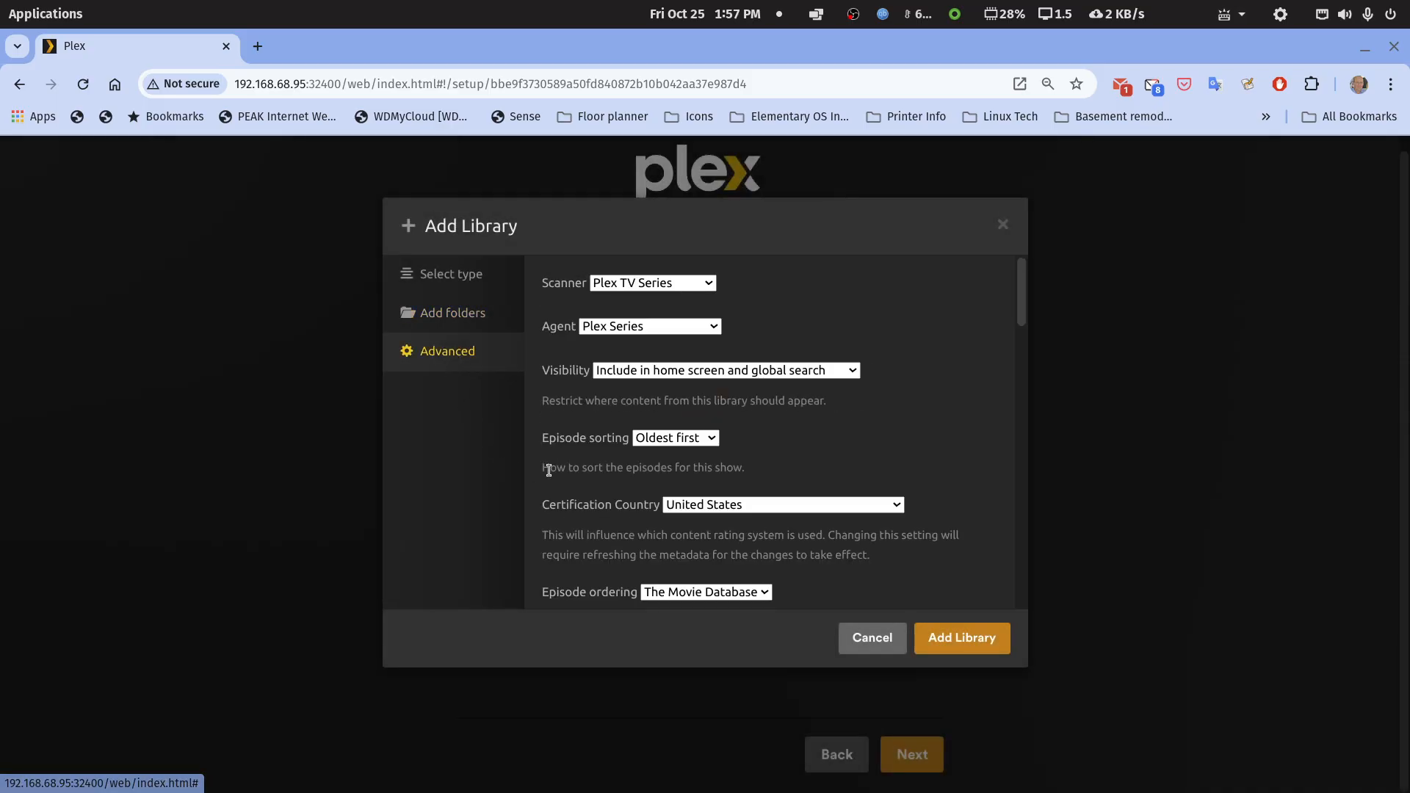
click(763, 594)
click(688, 633)
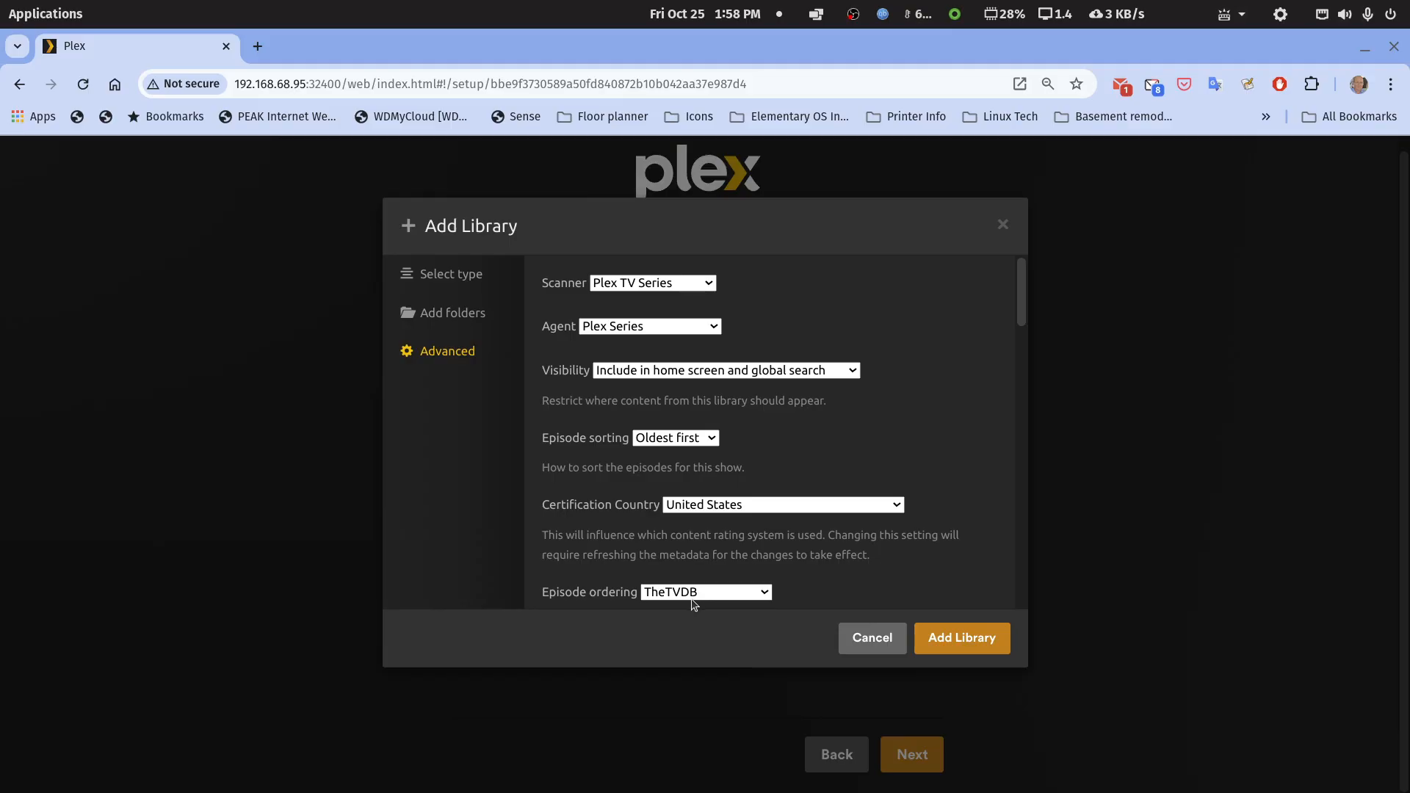
click(953, 637)
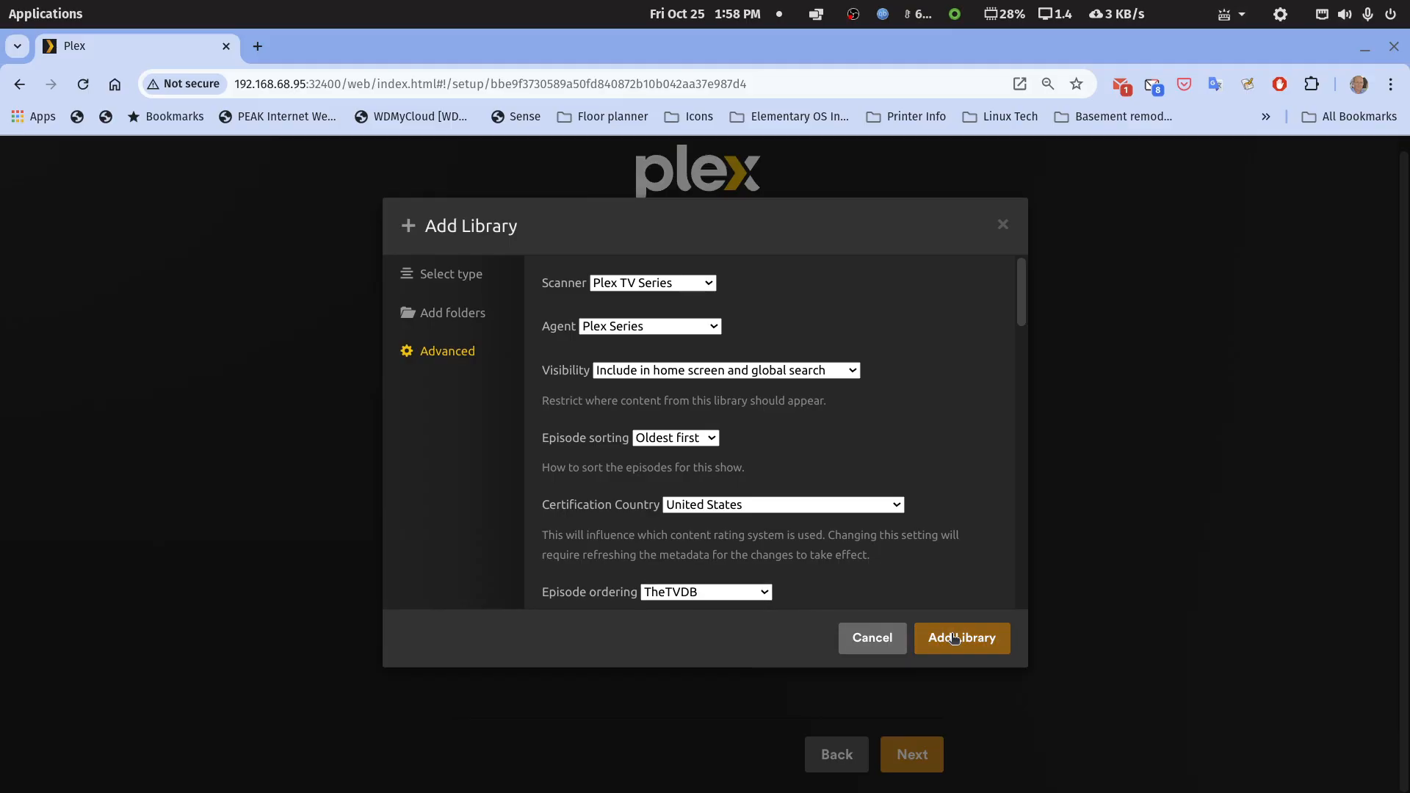
Step: Start a second TV Shows library named "TV Shows -Kids v1" and continue to its folder selection
click(711, 506)
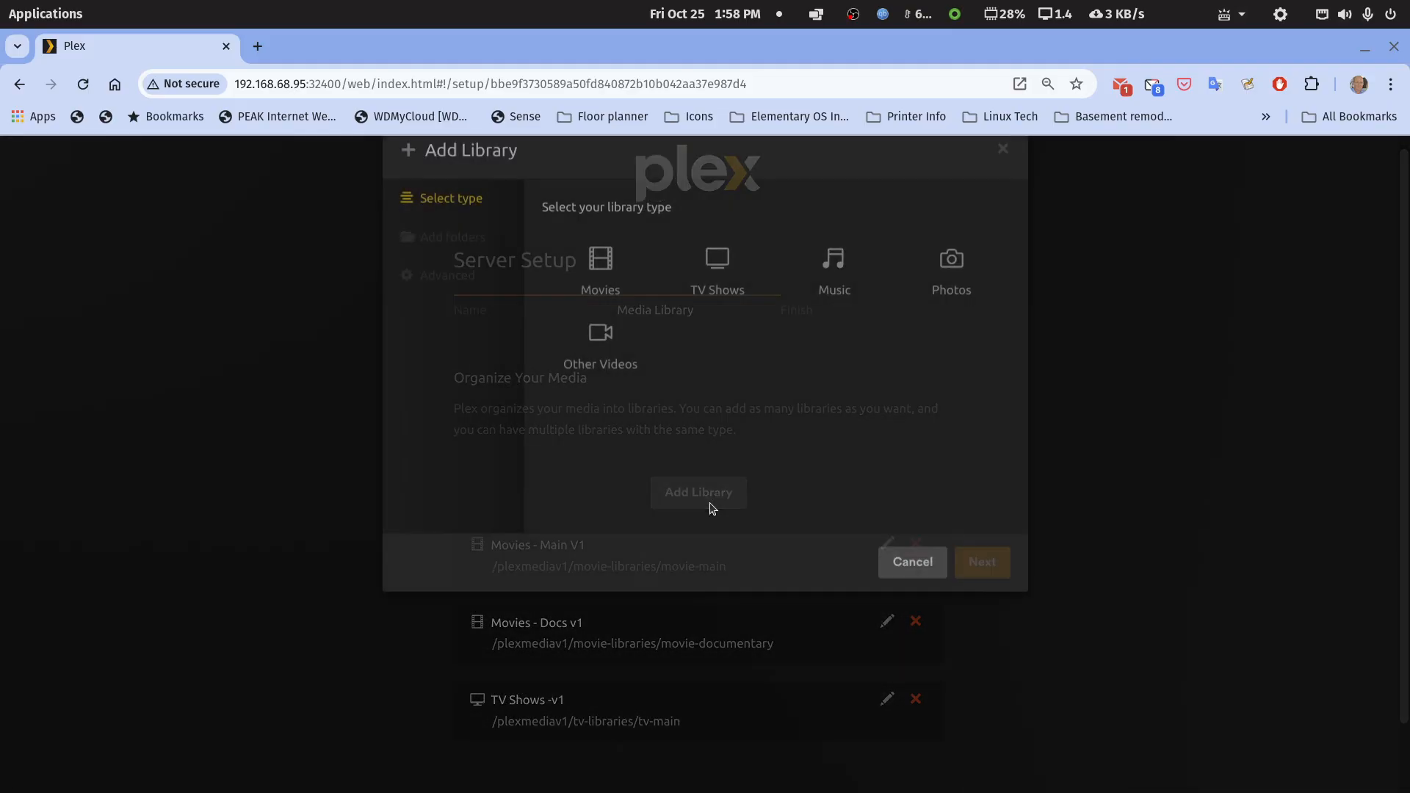
click(705, 353)
click(646, 524)
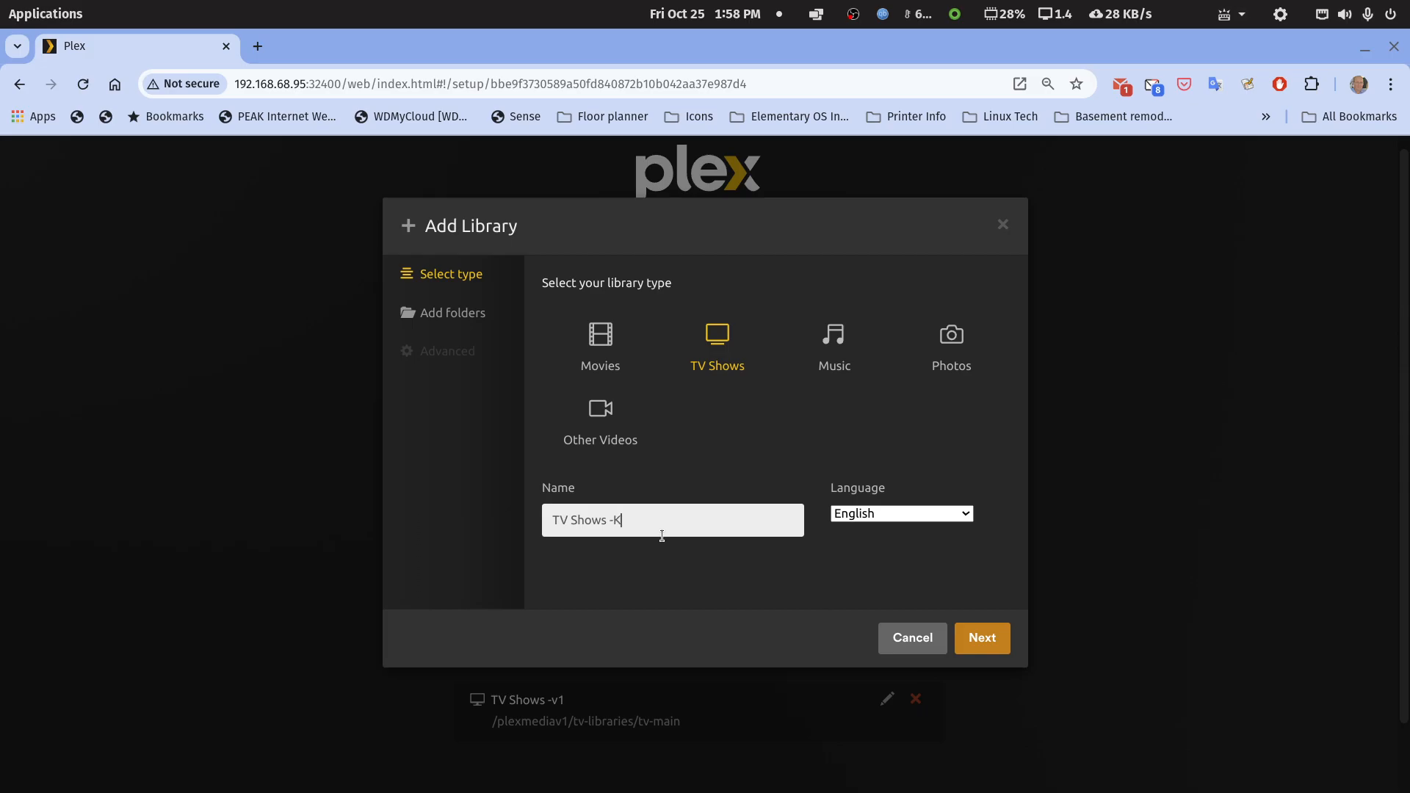
text(-Kids v1)
click(981, 637)
Step: Add the media folder /plexmediav1/tv-libraries/tv-kids to the kids library
click(813, 335)
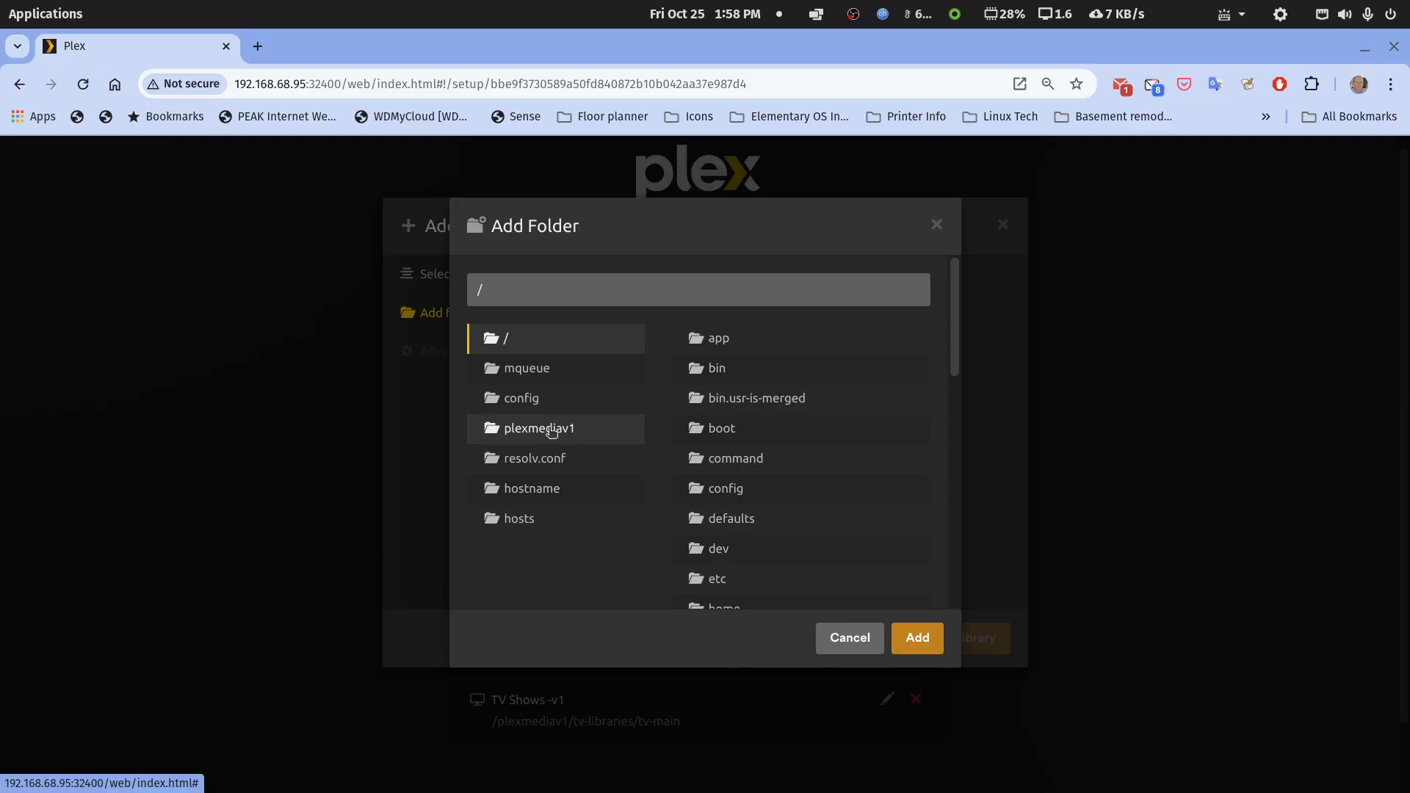
click(547, 431)
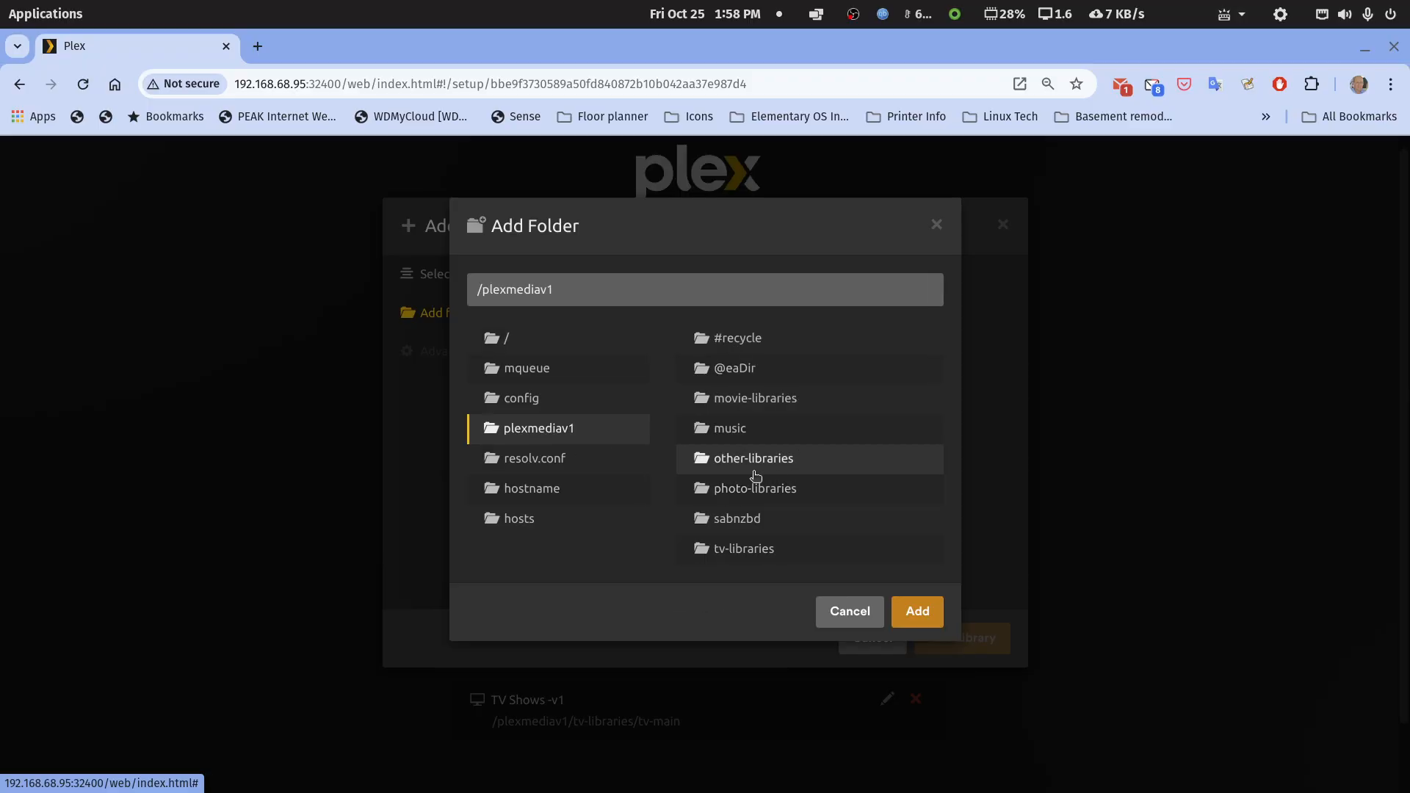
click(736, 555)
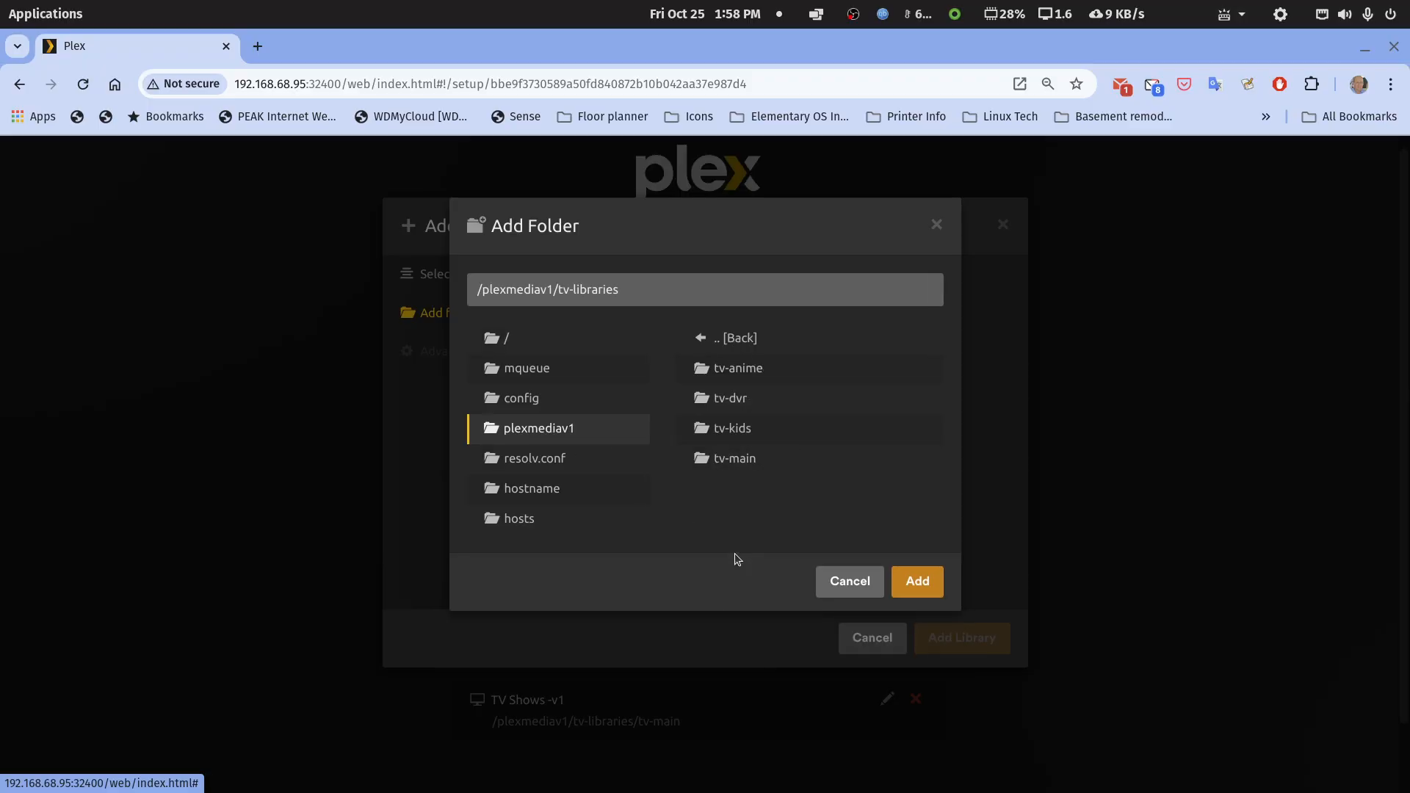
click(735, 433)
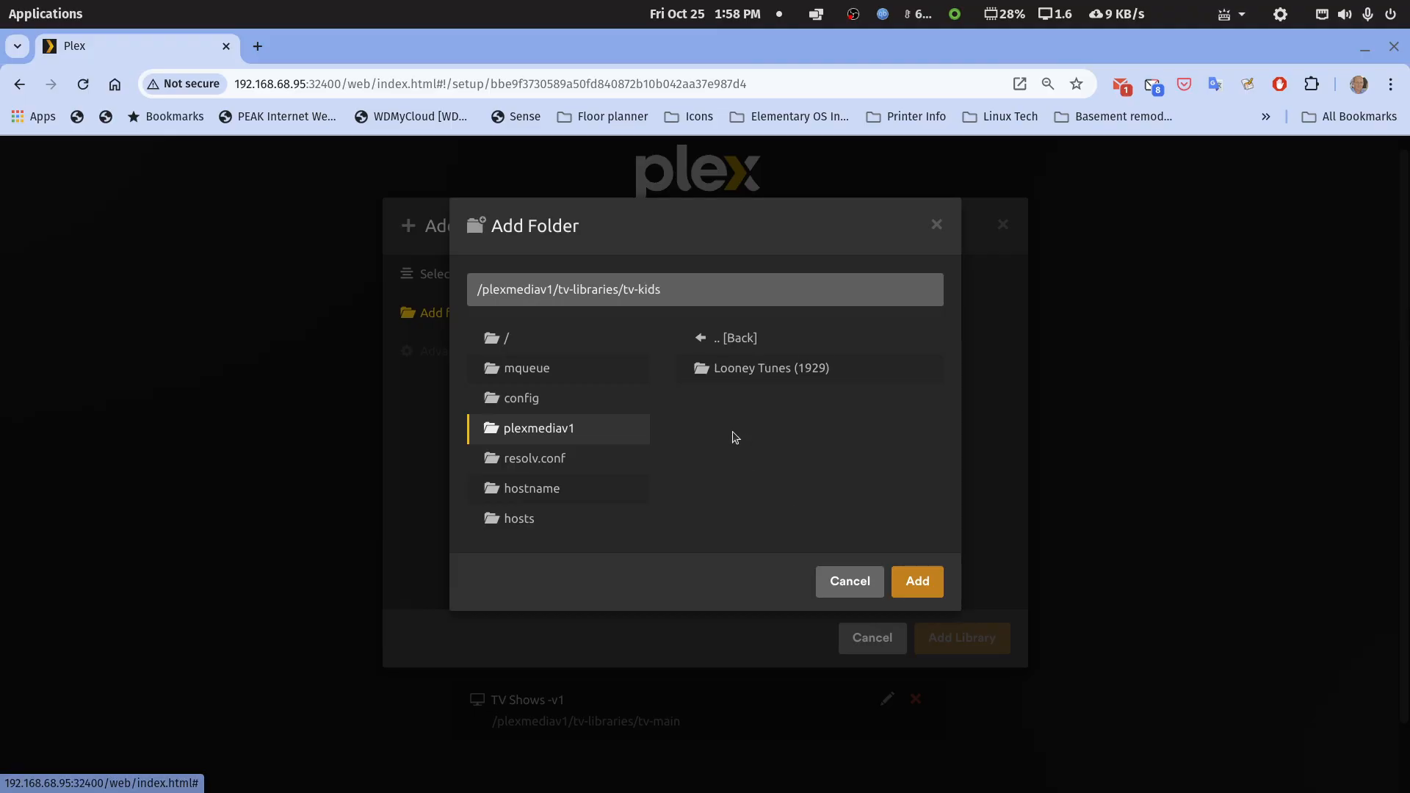
click(915, 584)
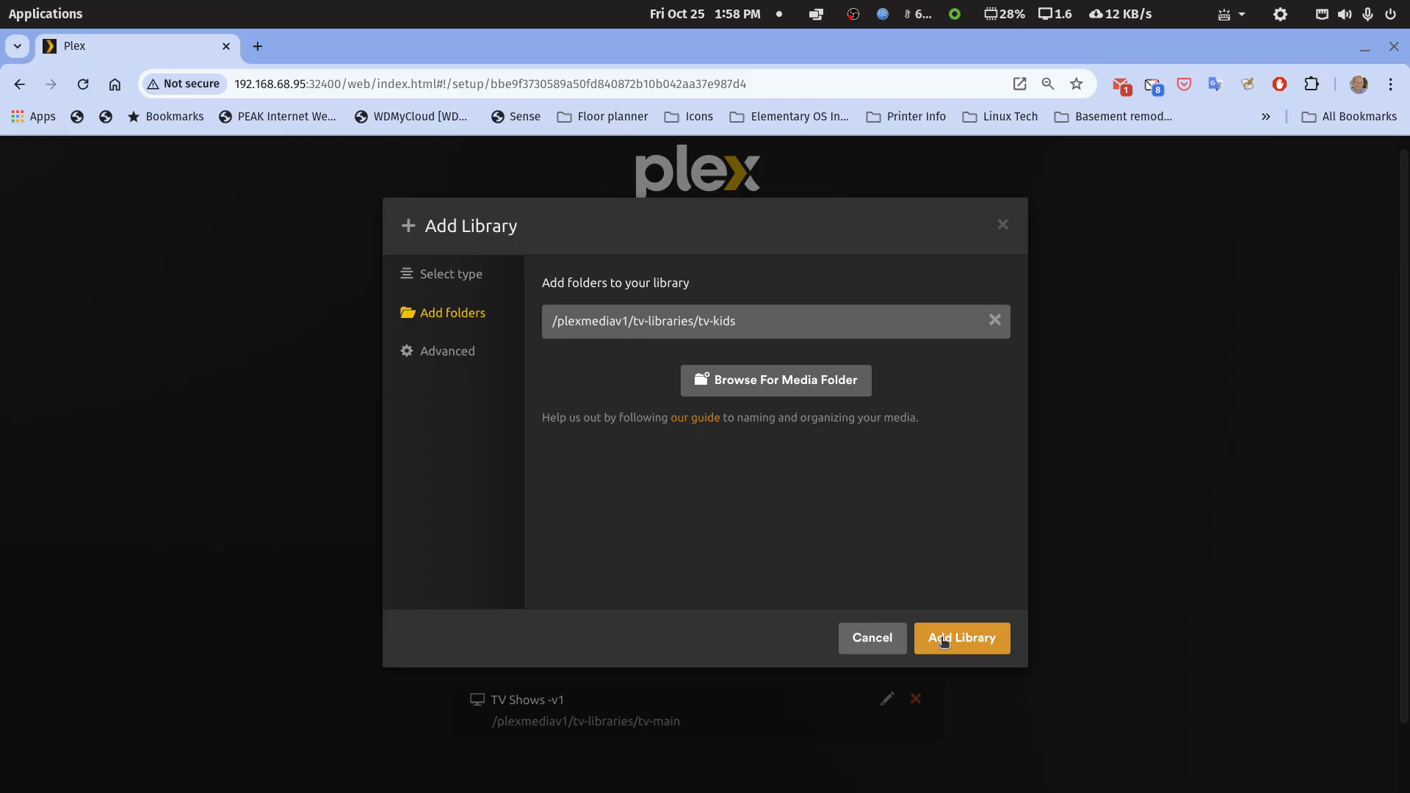
Step: Set the kids library's episode ordering to TheTVDB in the advanced options and add the library
click(457, 350)
scroll(694, 576, down, 3)
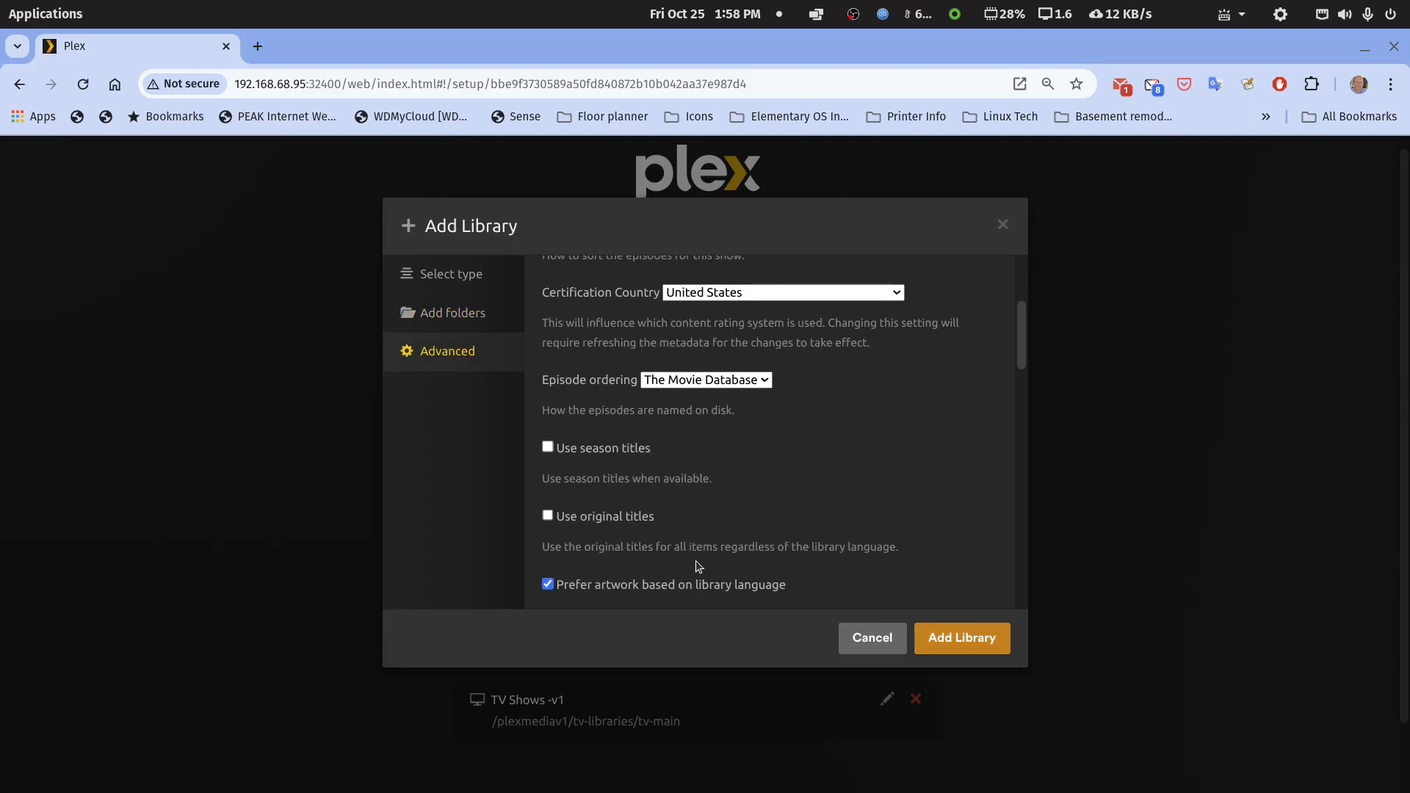
click(748, 381)
click(740, 424)
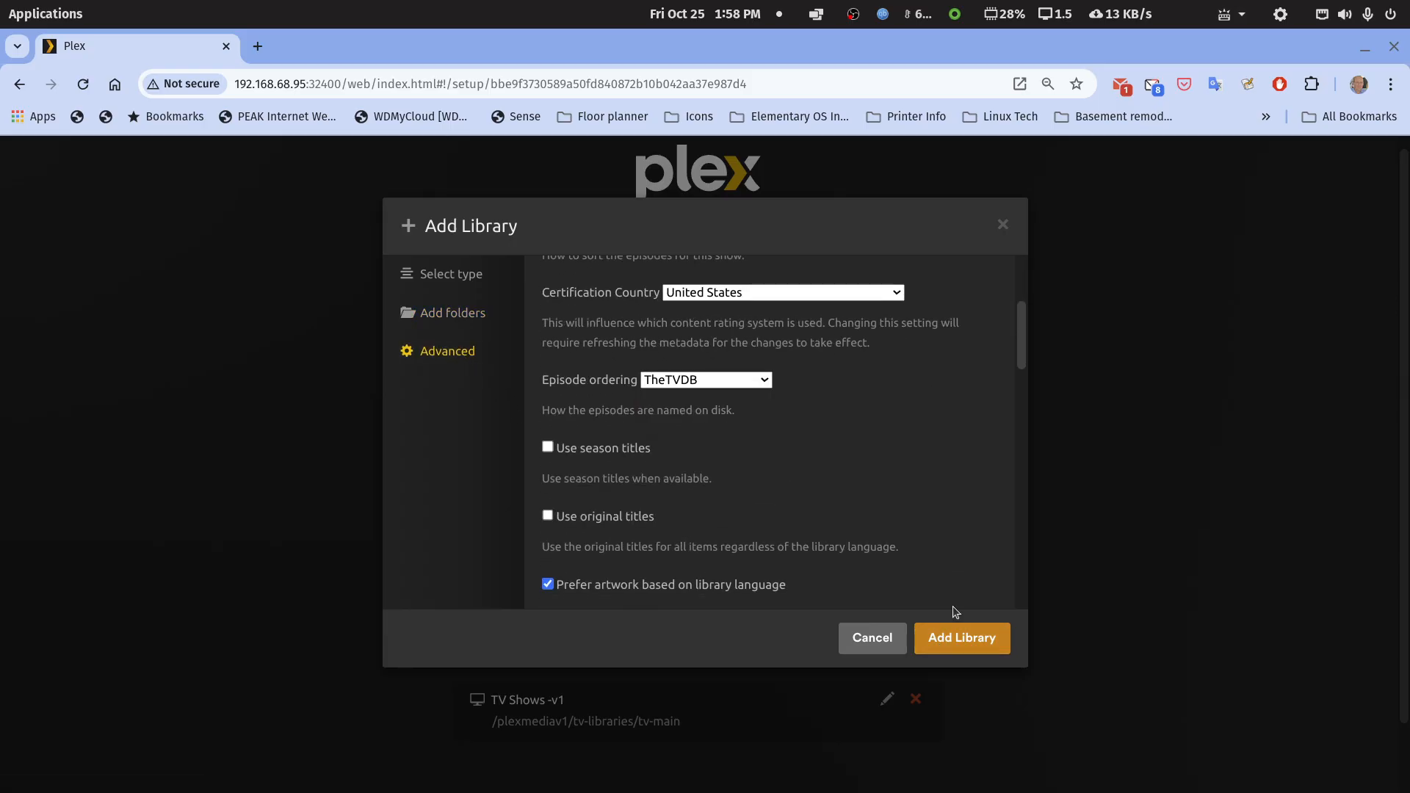
click(963, 638)
Step: Continue past the media library stage and finish the server setup
scroll(993, 503, down, 3)
click(918, 753)
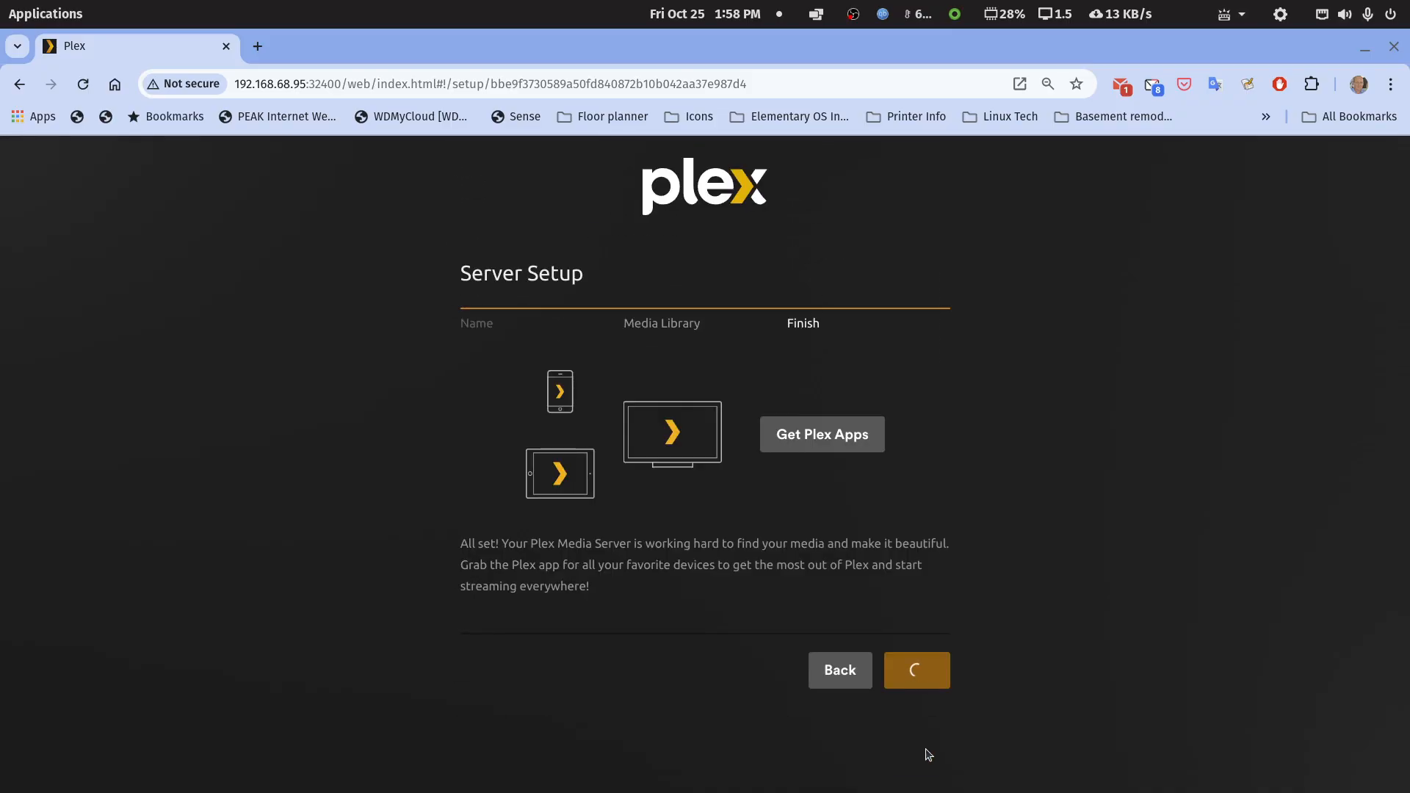
click(922, 674)
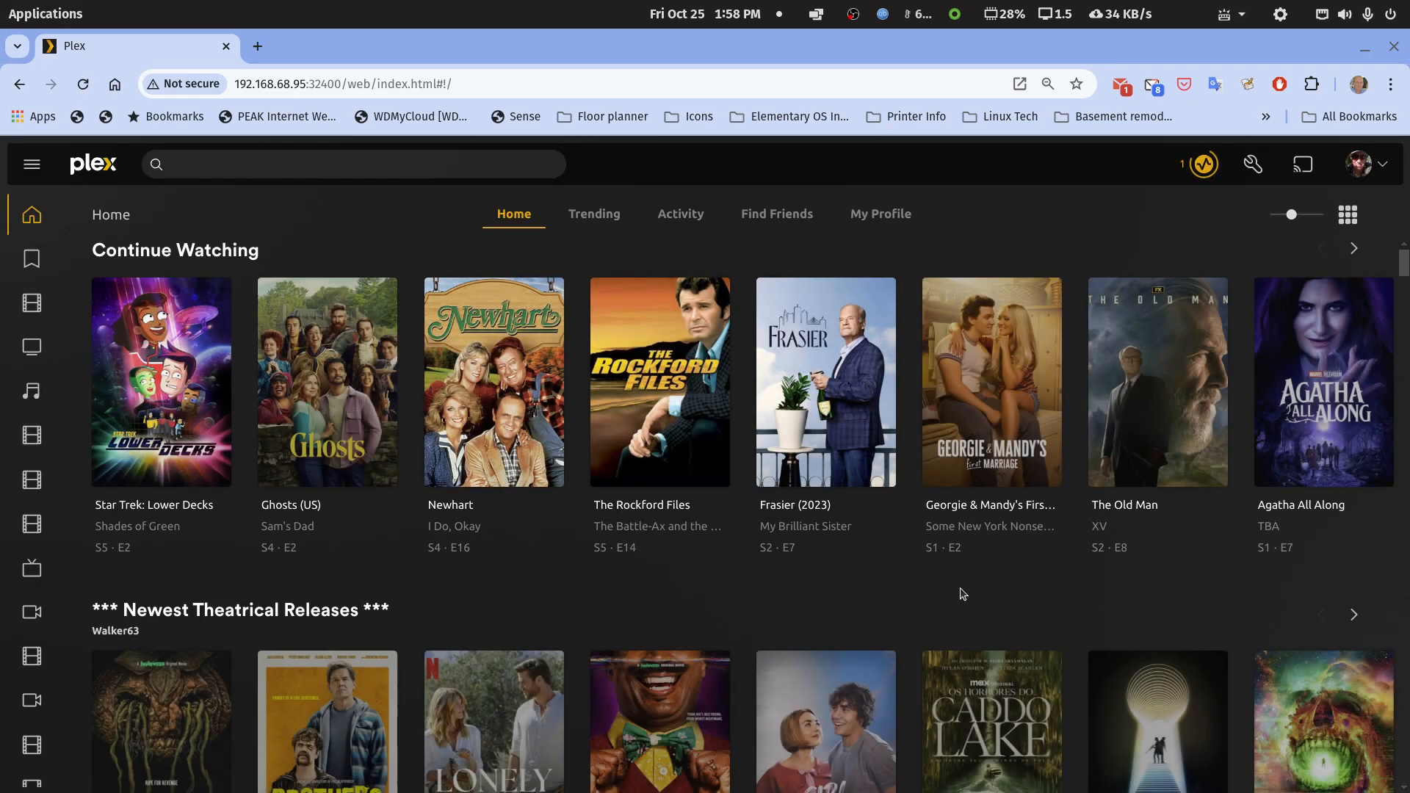
Step: Open the Plex settings and select the DS1520+ server to show its general settings
click(1252, 164)
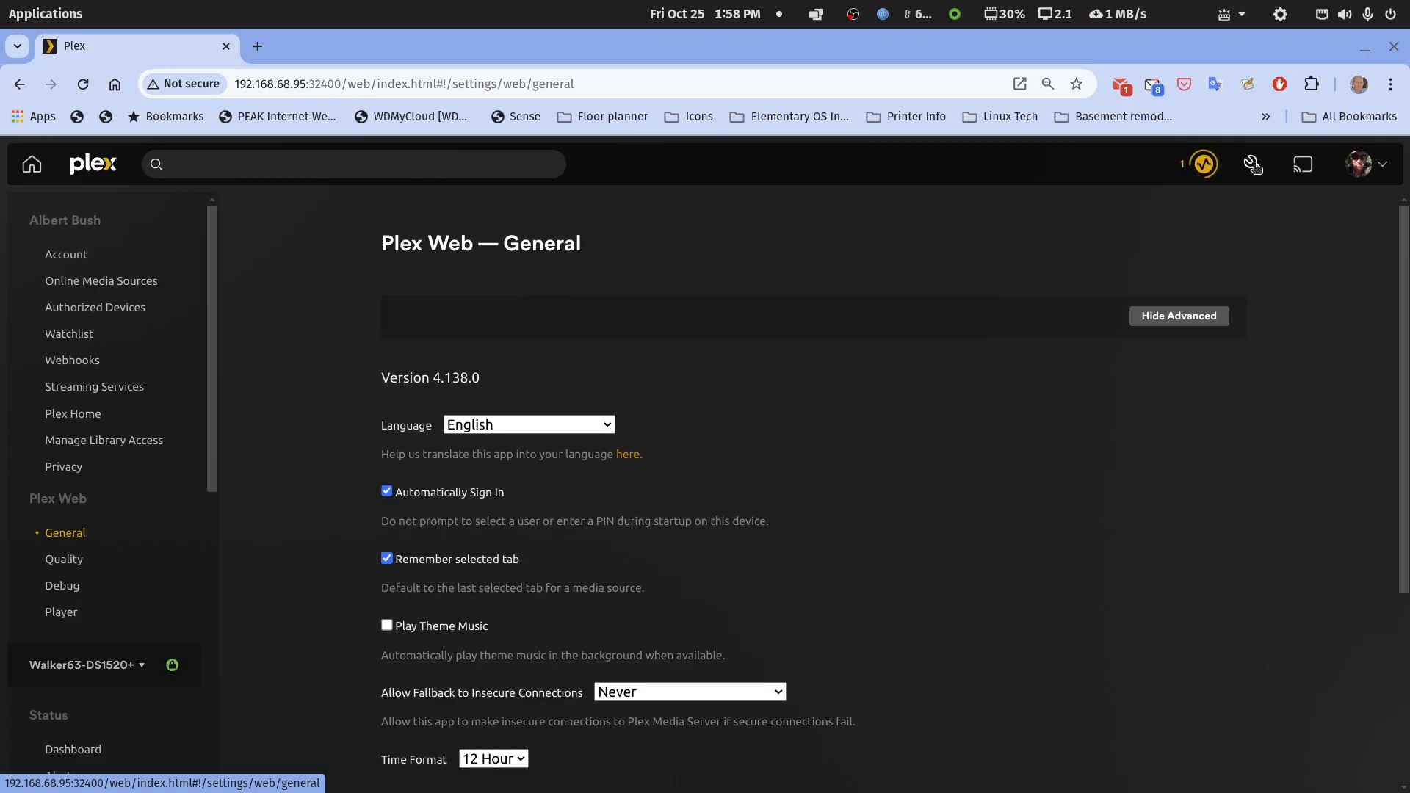
scroll(13, 599, down, 5)
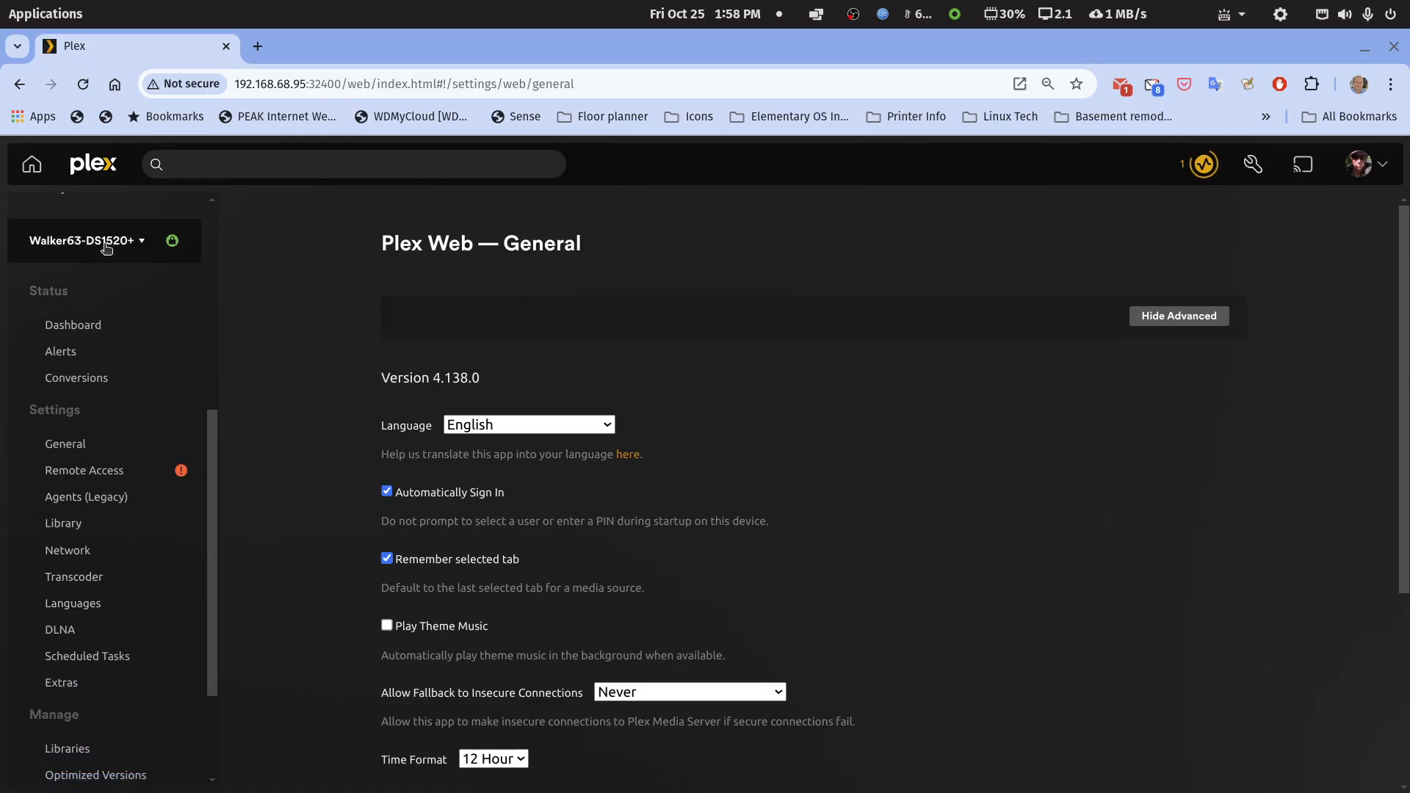
click(109, 242)
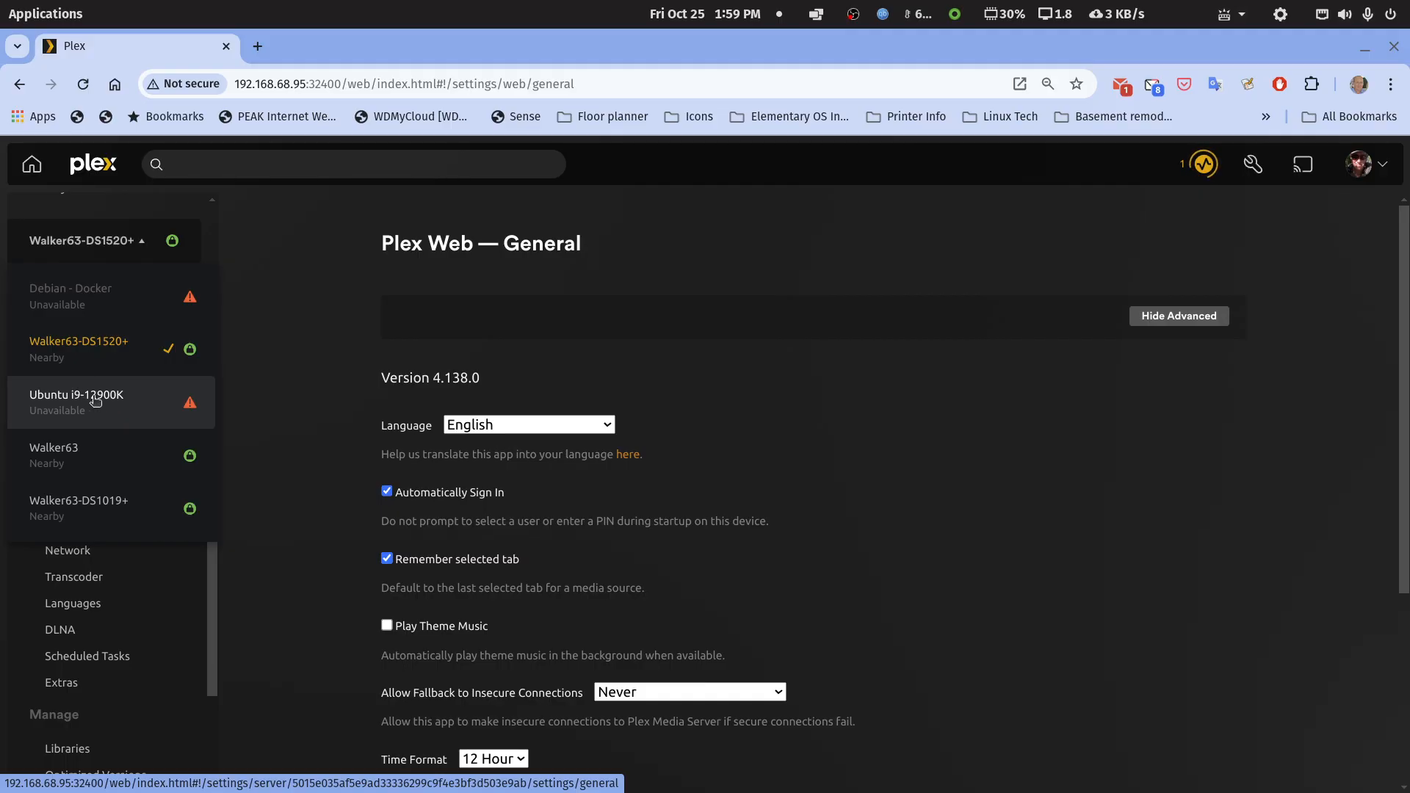
click(95, 345)
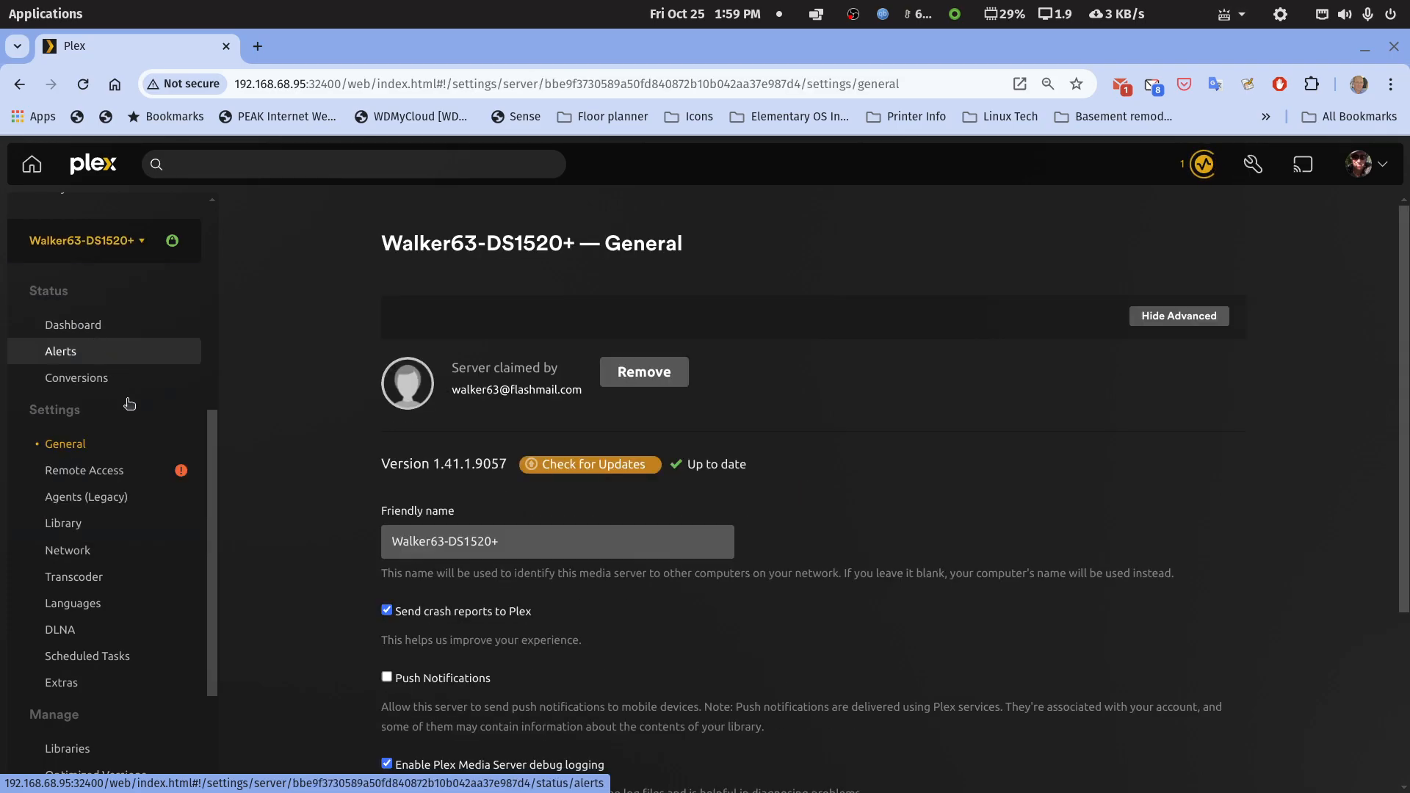
Step: Look through the DS1520+ server's general settings and open its Libraries management page
scroll(301, 553, down, 3)
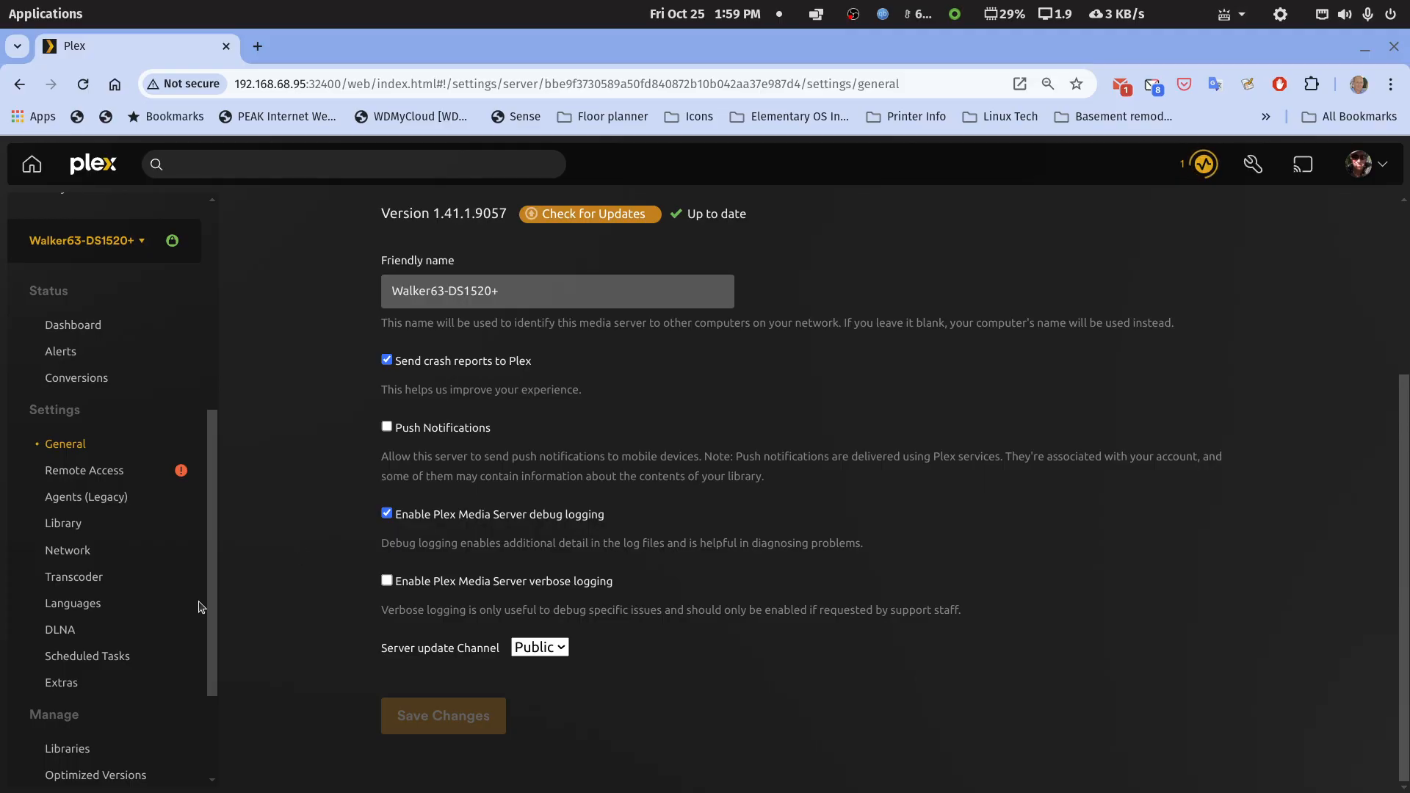
scroll(110, 660, down, 2)
click(74, 596)
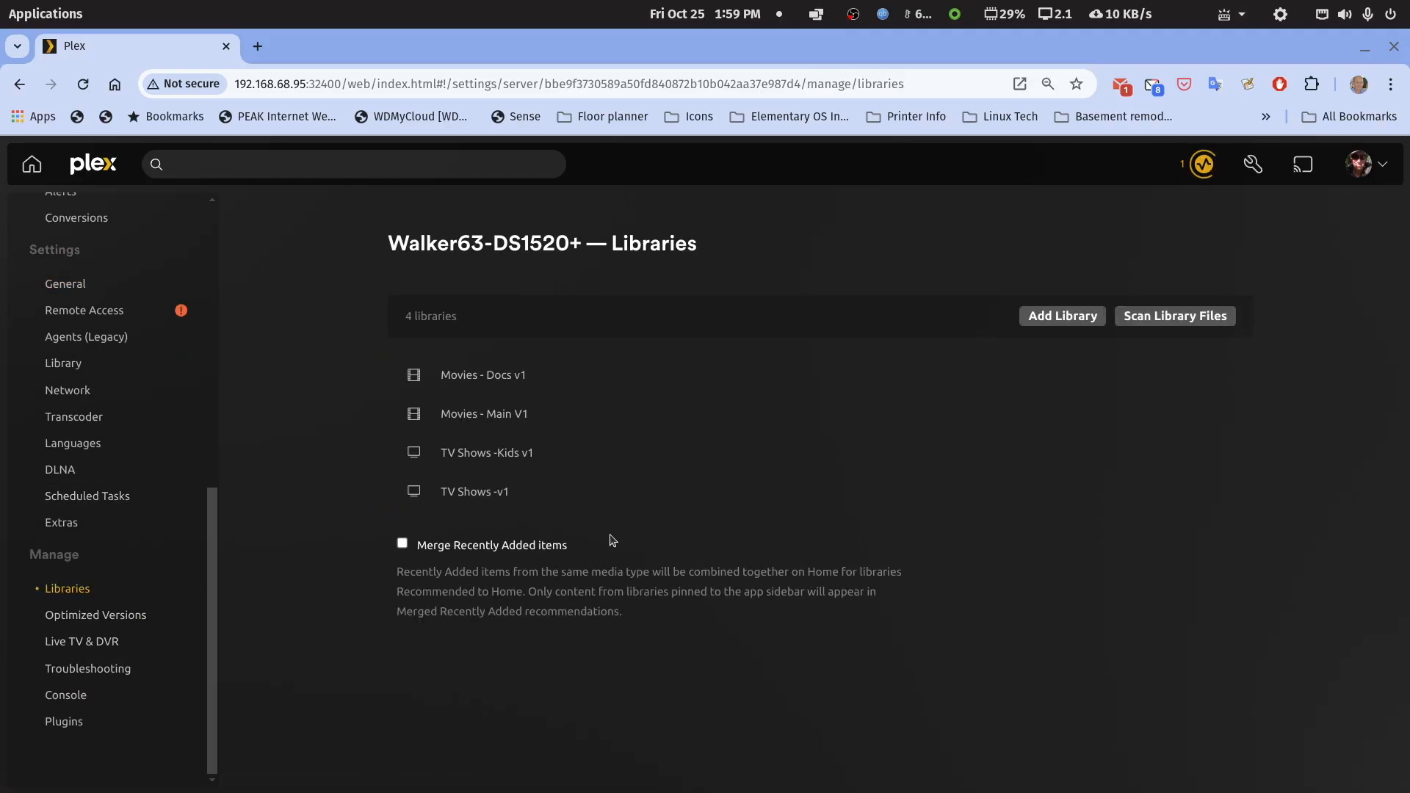
Step: Test playback of The Memphis Belle in the "Movies - Docs v1" library and return to the server's library list
click(455, 375)
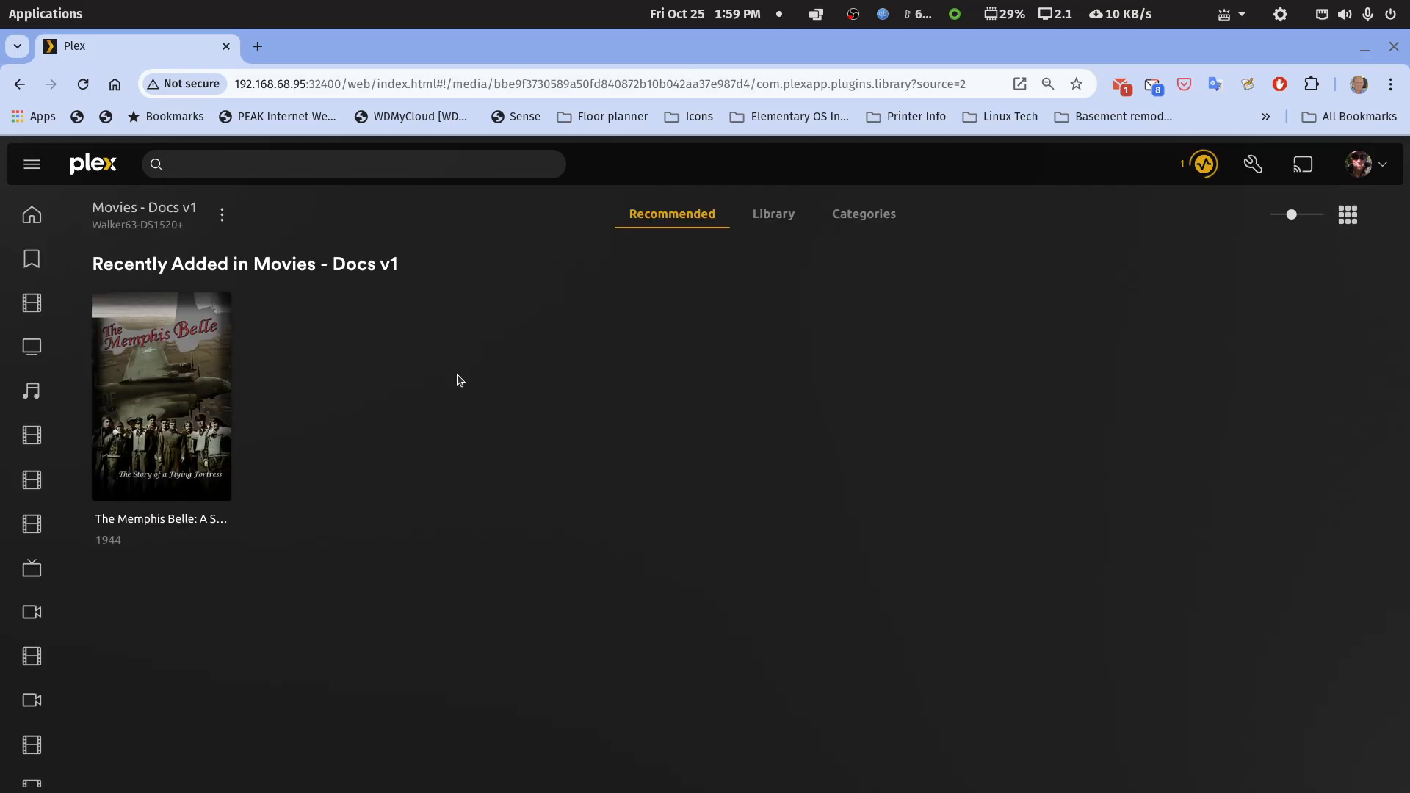
click(169, 400)
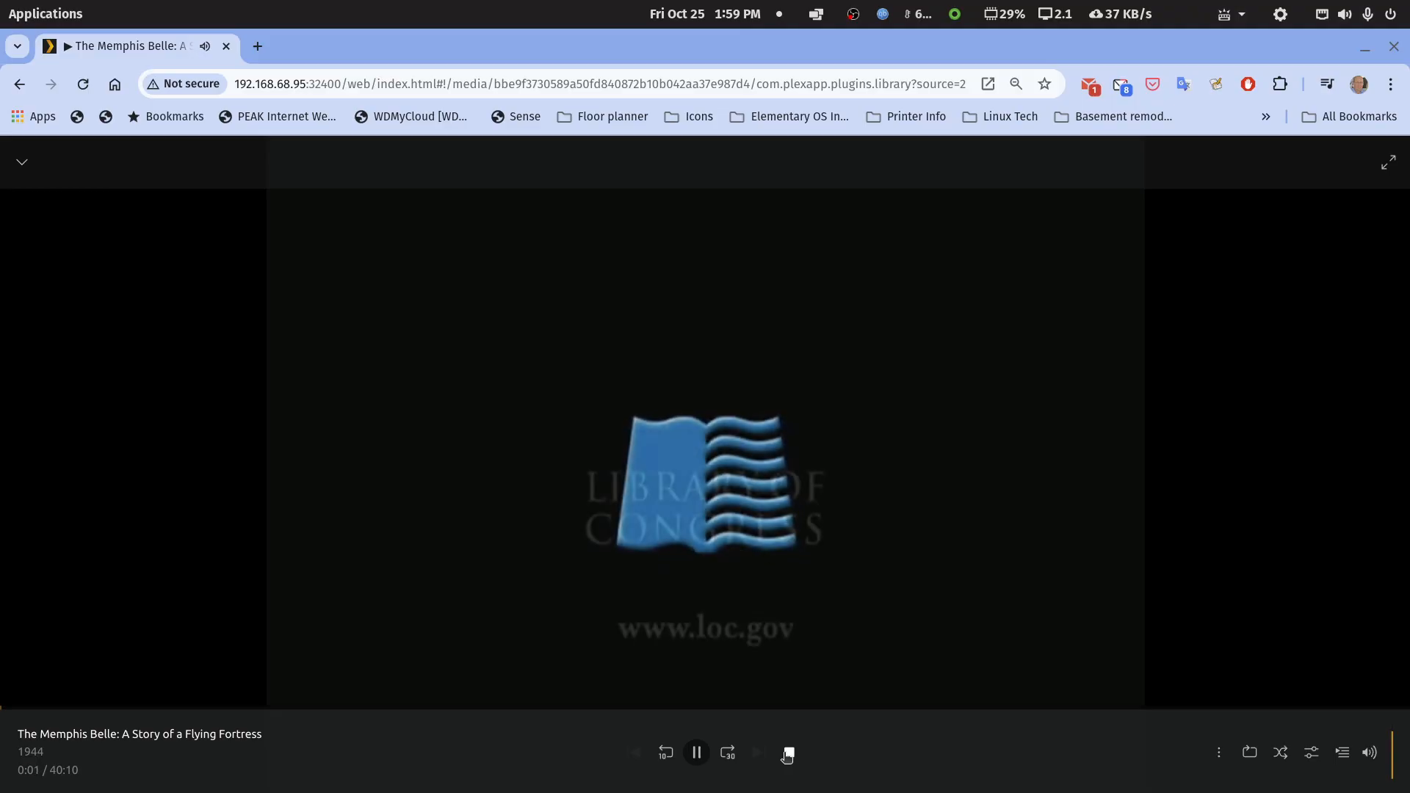
click(782, 754)
click(19, 83)
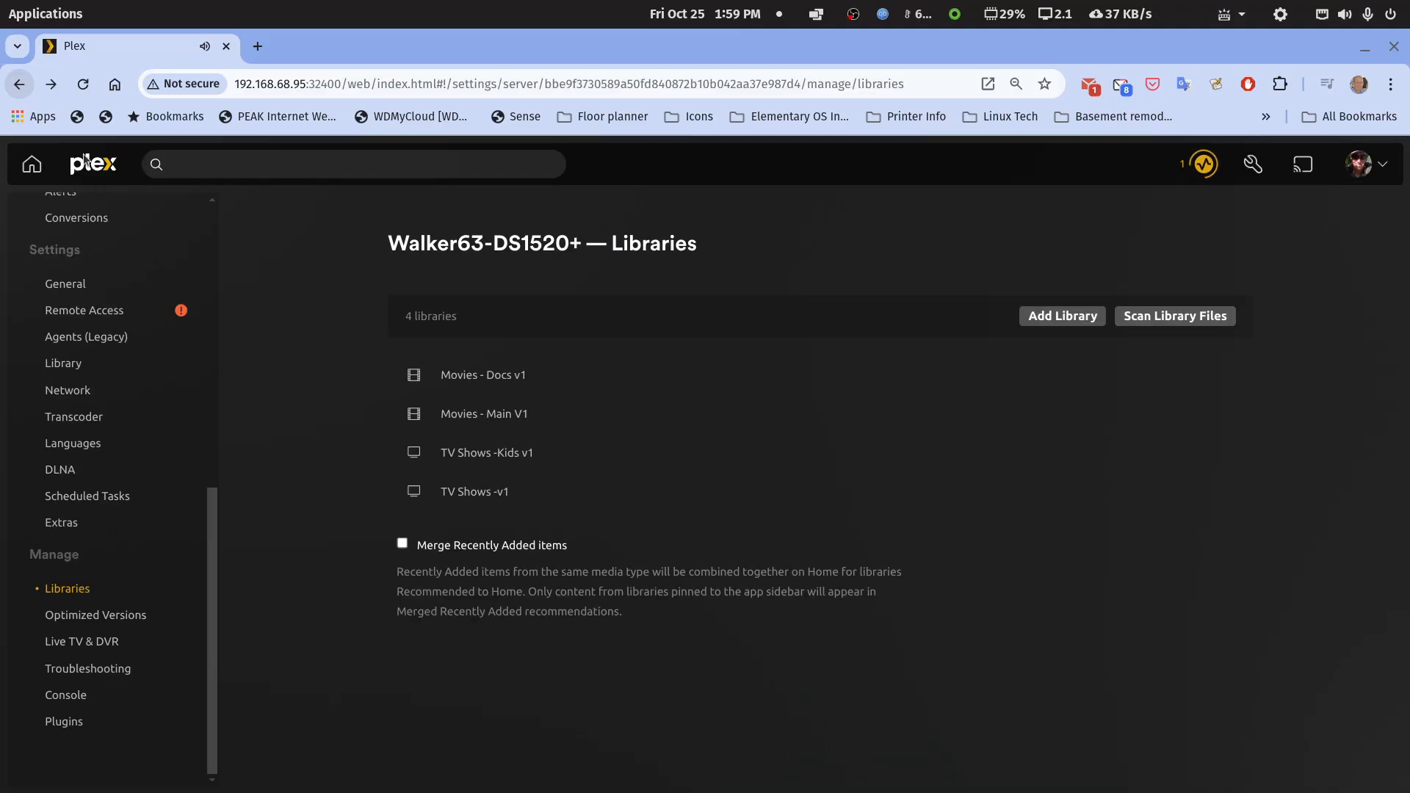
Step: Open Season 1931 of Looney Tunes in the "TV Shows -Kids v1" library
click(470, 455)
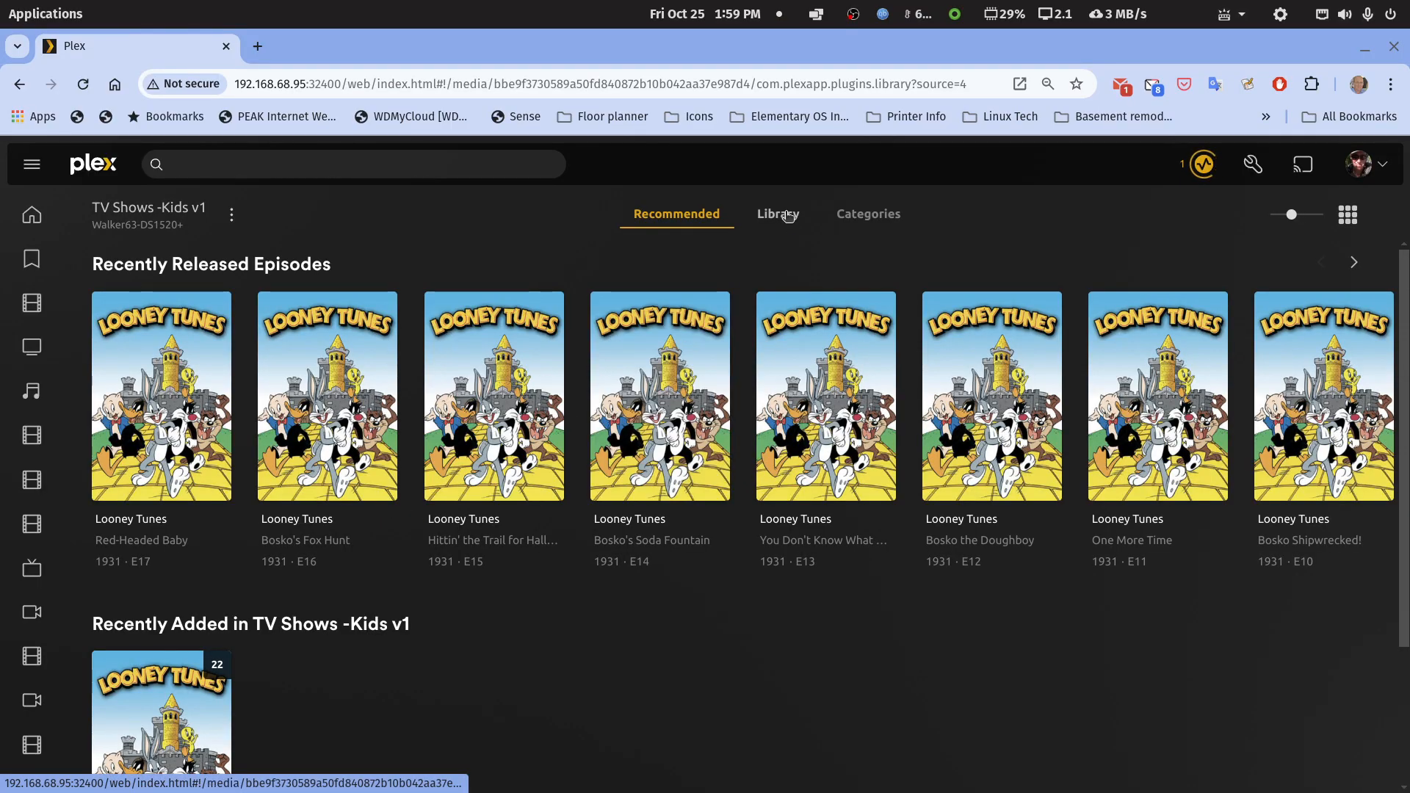
click(774, 214)
click(197, 443)
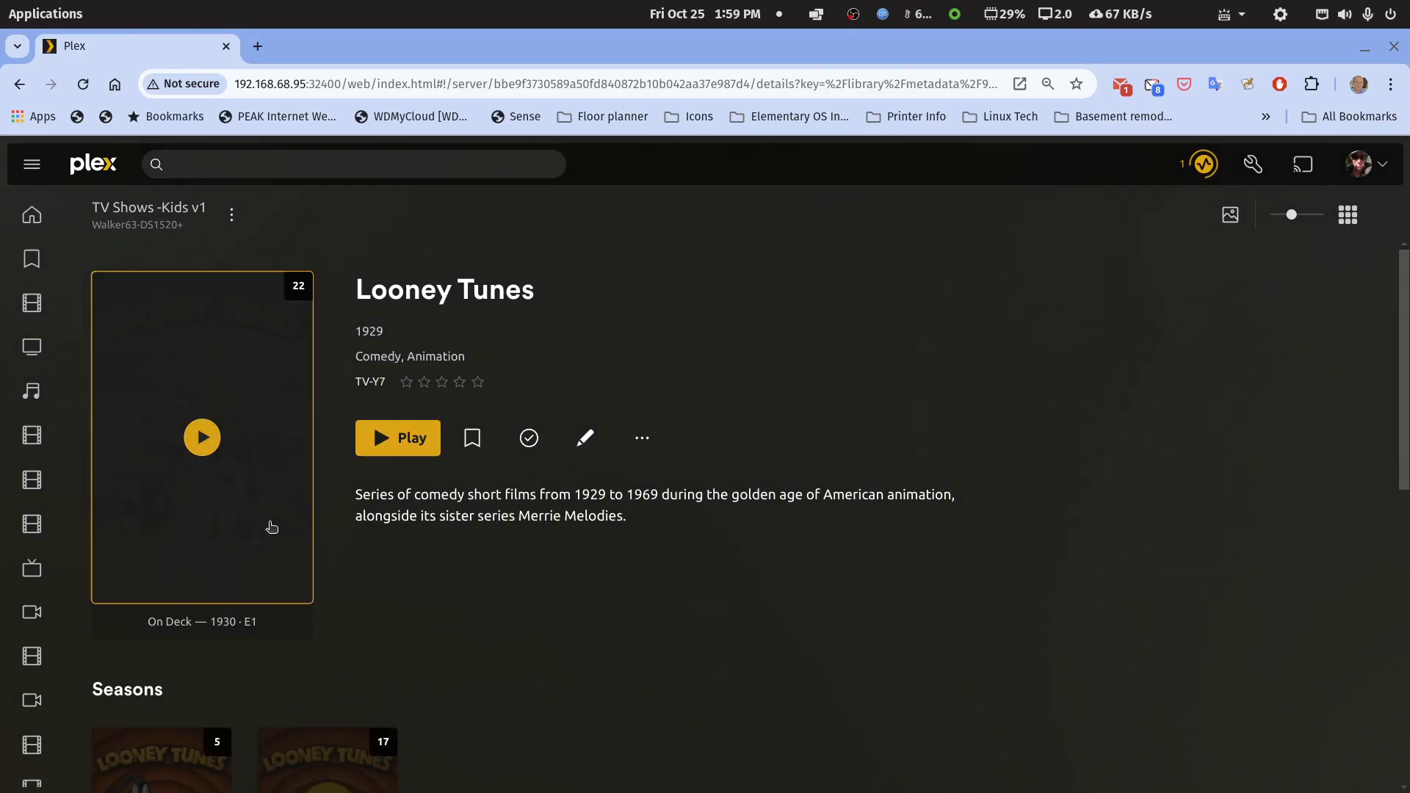
scroll(271, 527, down, 4)
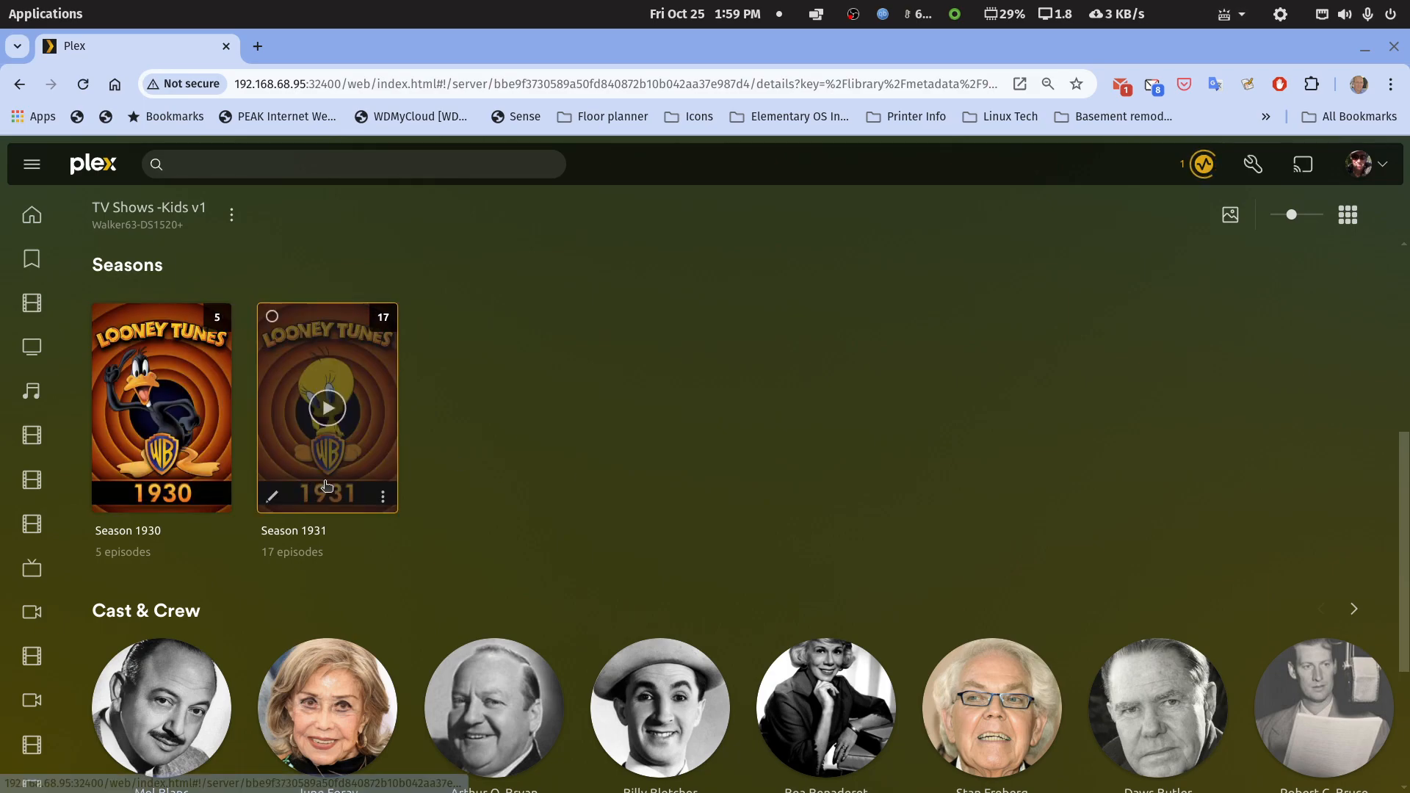
click(390, 455)
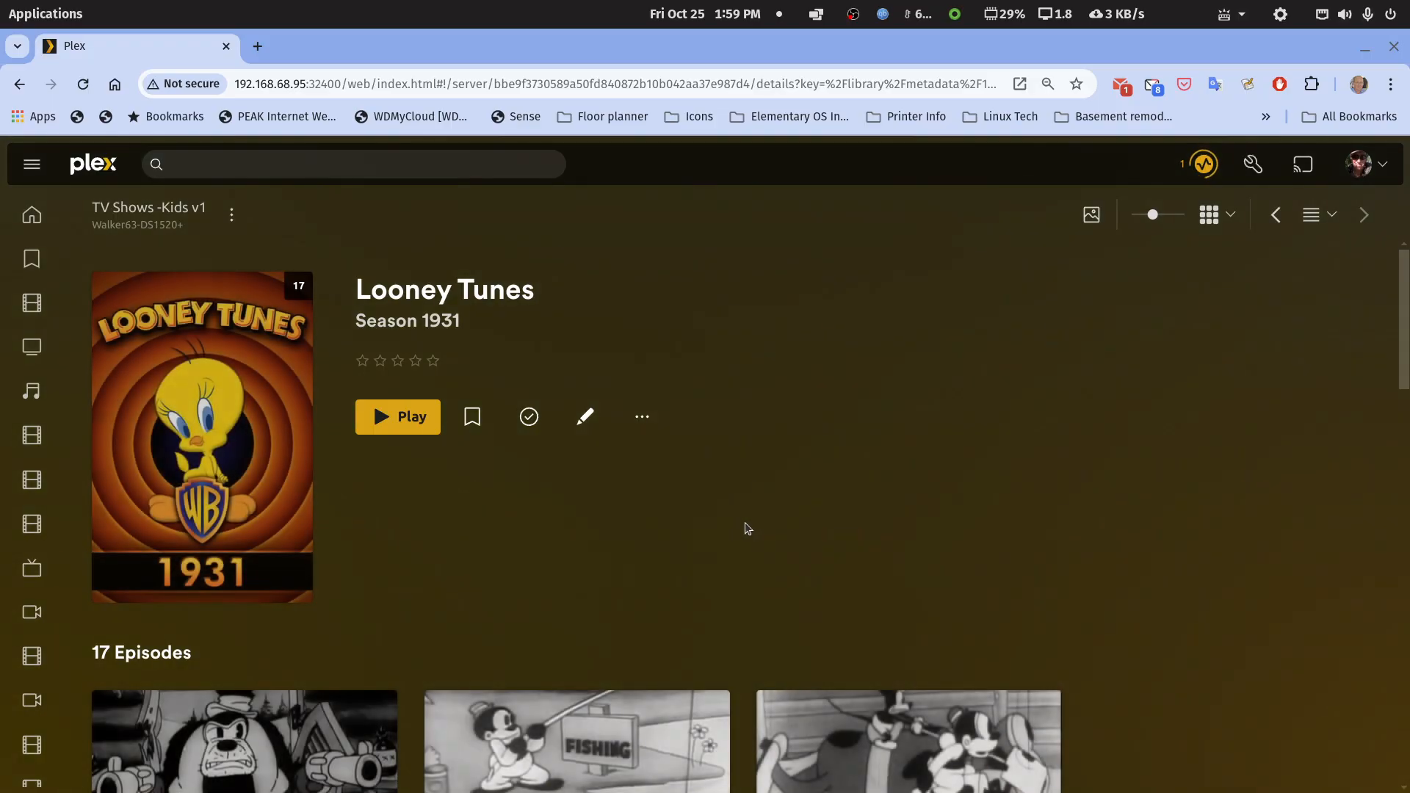
Step: Test playback of episode 2, "Ain't Nature Grand", and close the player
scroll(738, 524, down, 4)
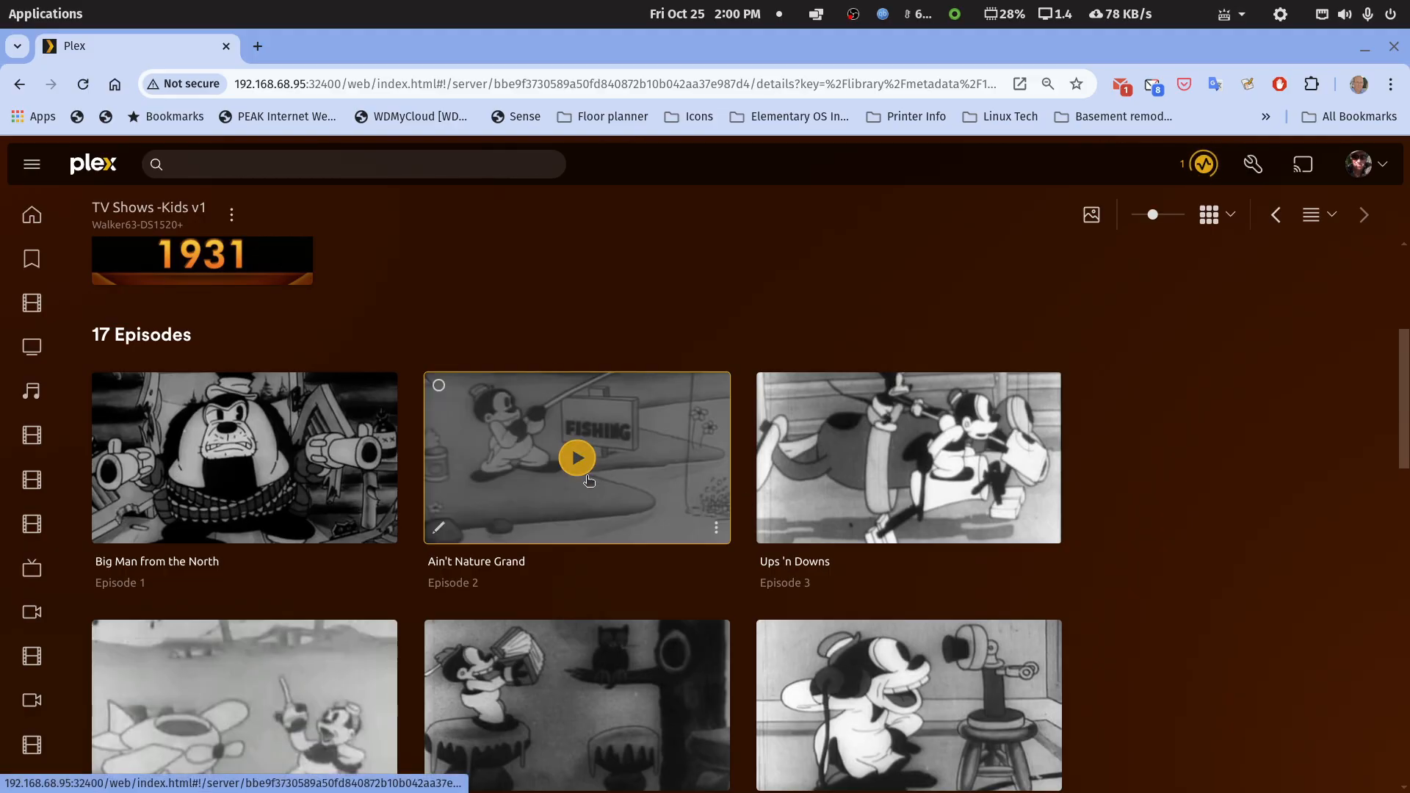
click(577, 461)
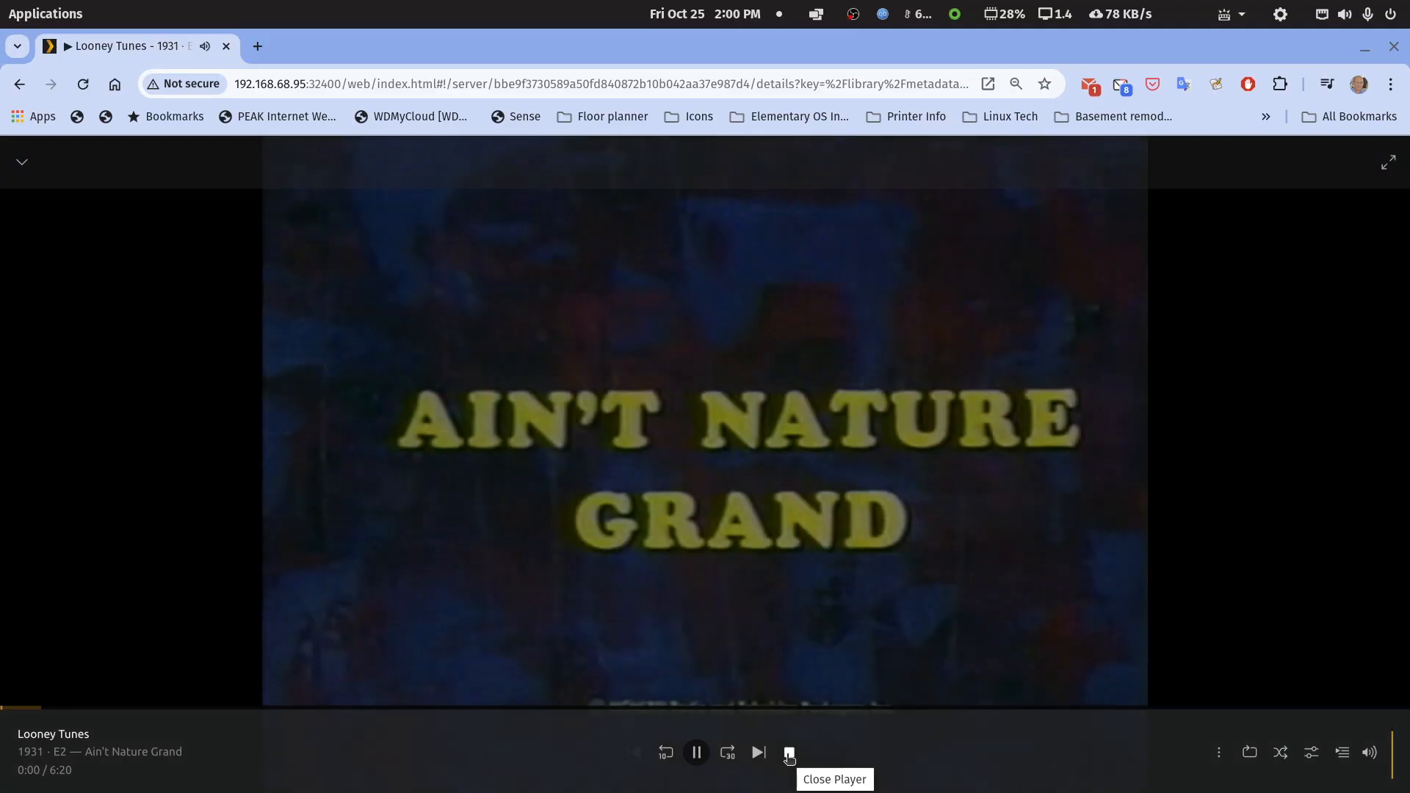
click(789, 754)
Step: Open the activity overview to check the background tasks running on the servers
click(1202, 164)
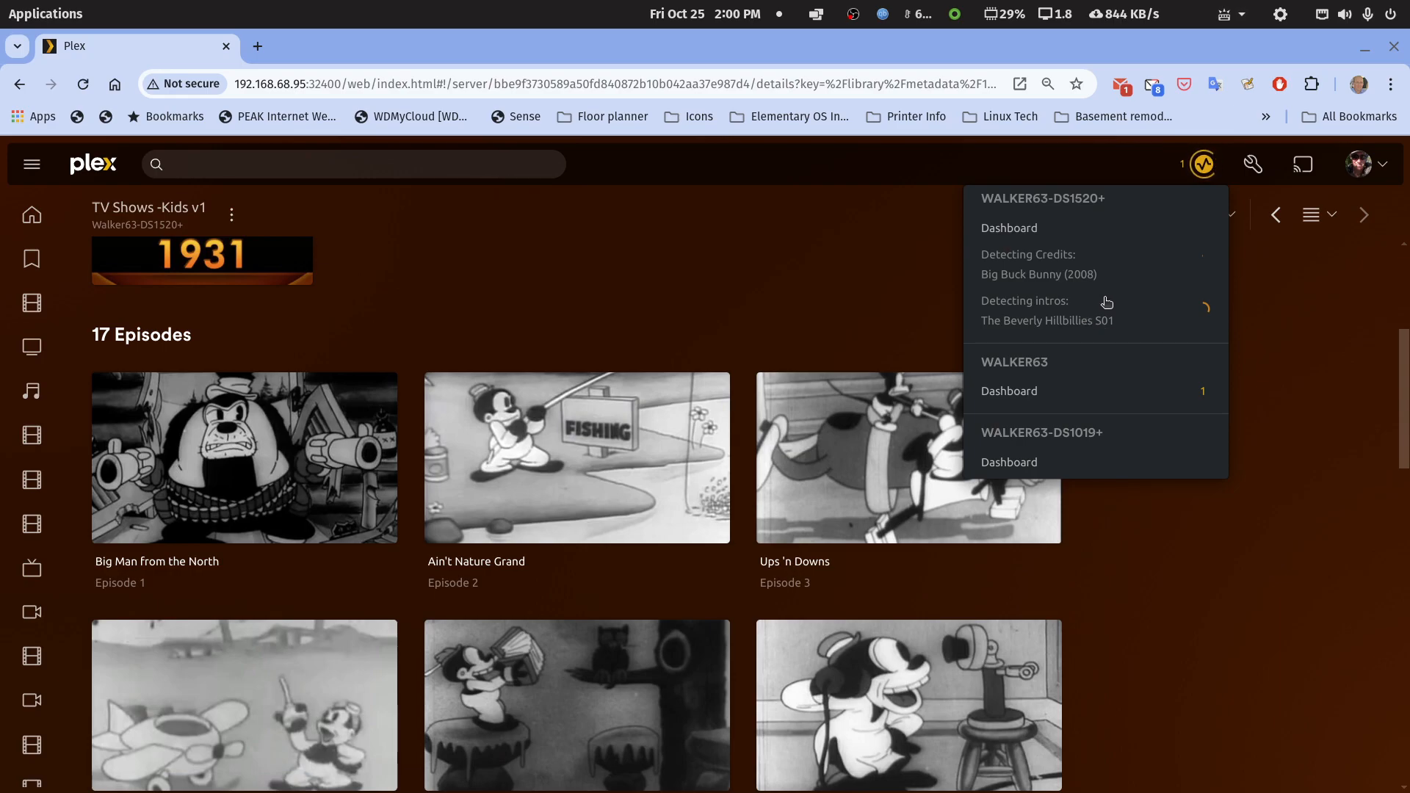
Step: Dismiss the activity overview and review the General settings of the DS1520+ server
click(790, 291)
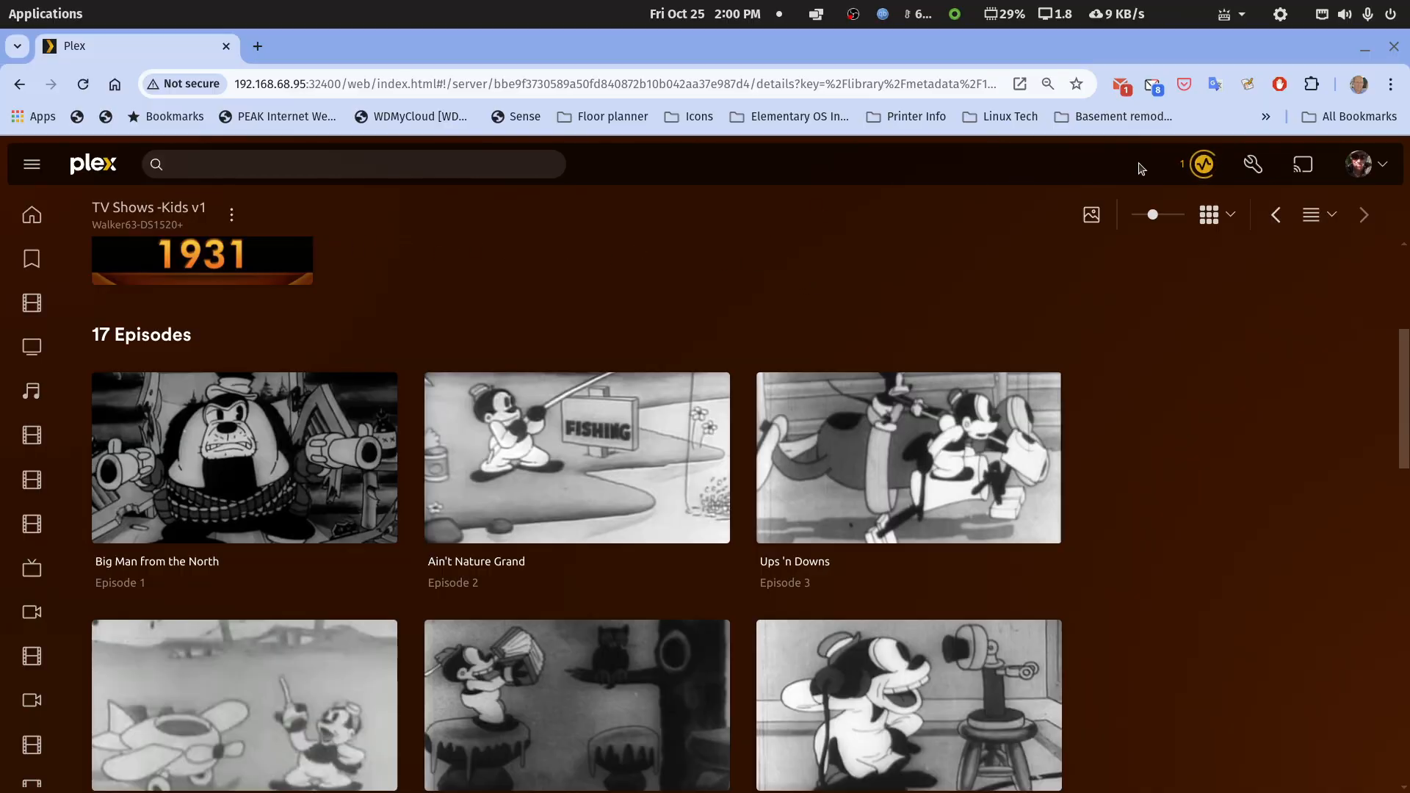
click(1253, 164)
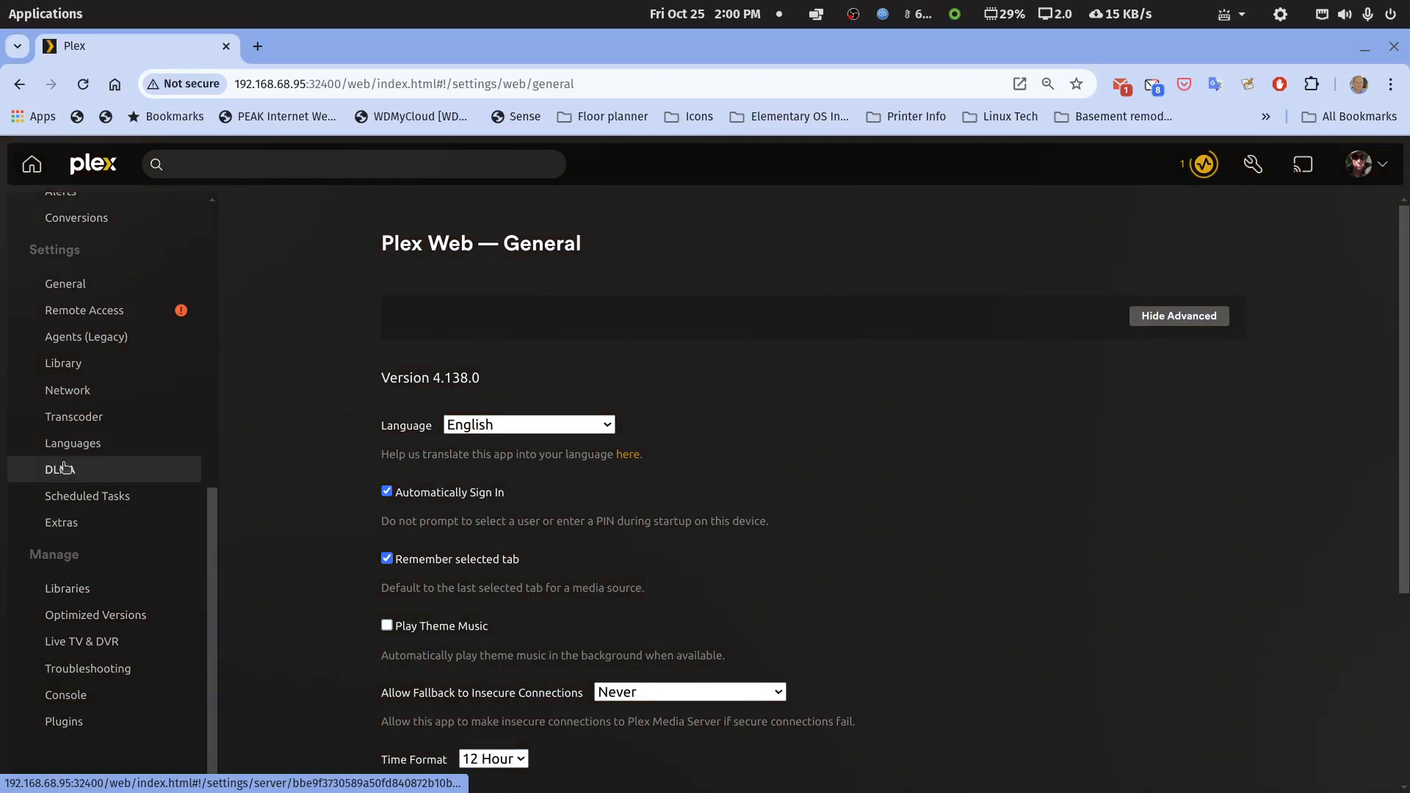
scroll(62, 470, up, 3)
click(64, 504)
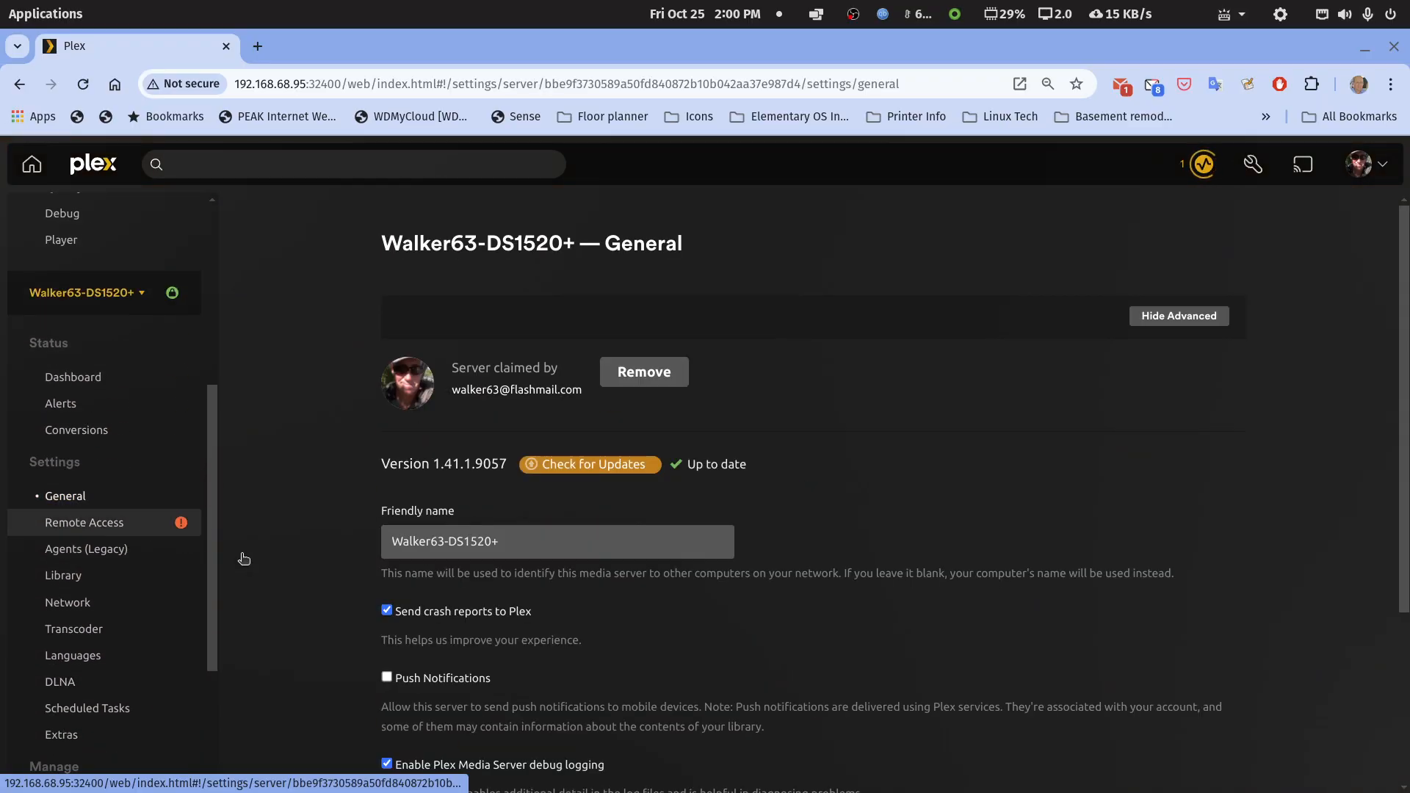
scroll(384, 571, down, 2)
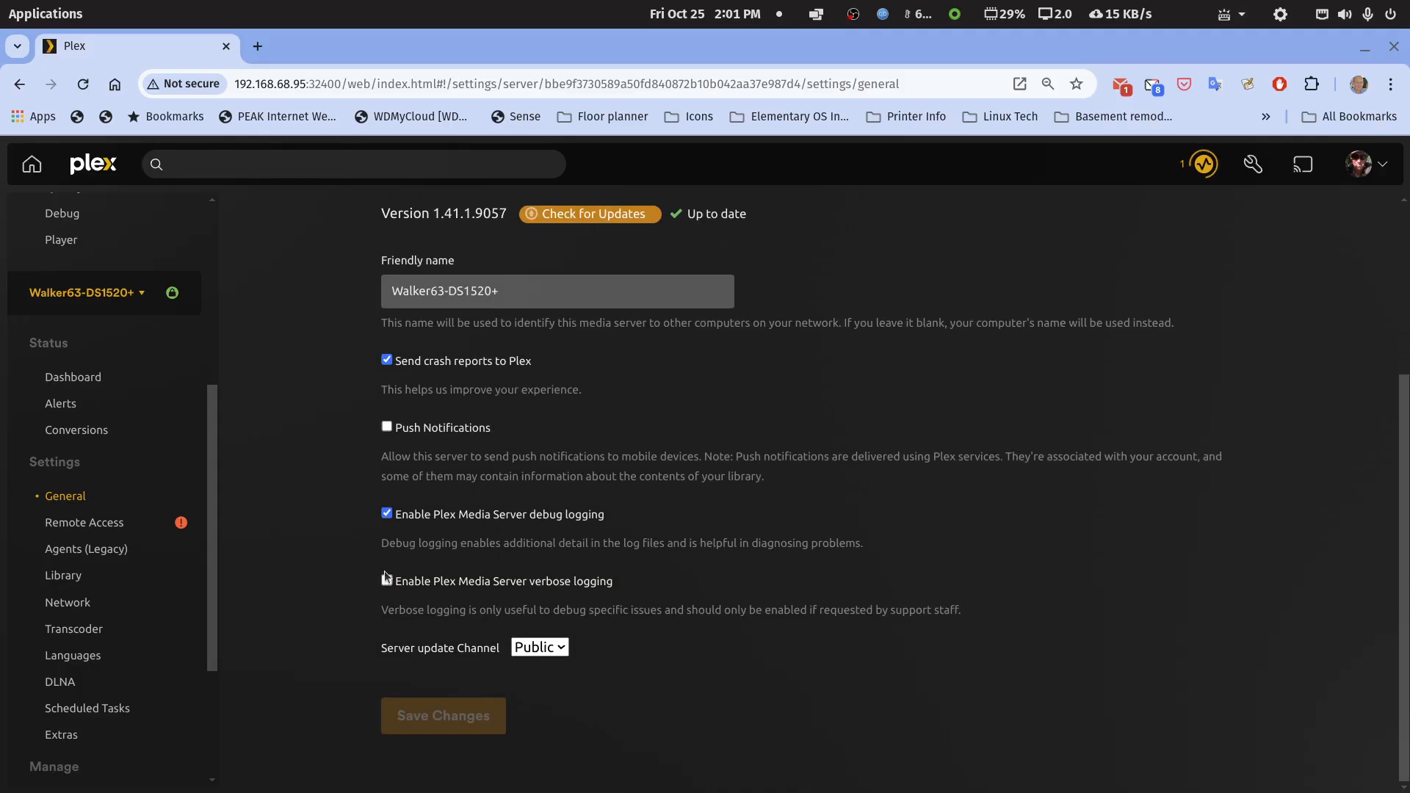
scroll(383, 573, up, 3)
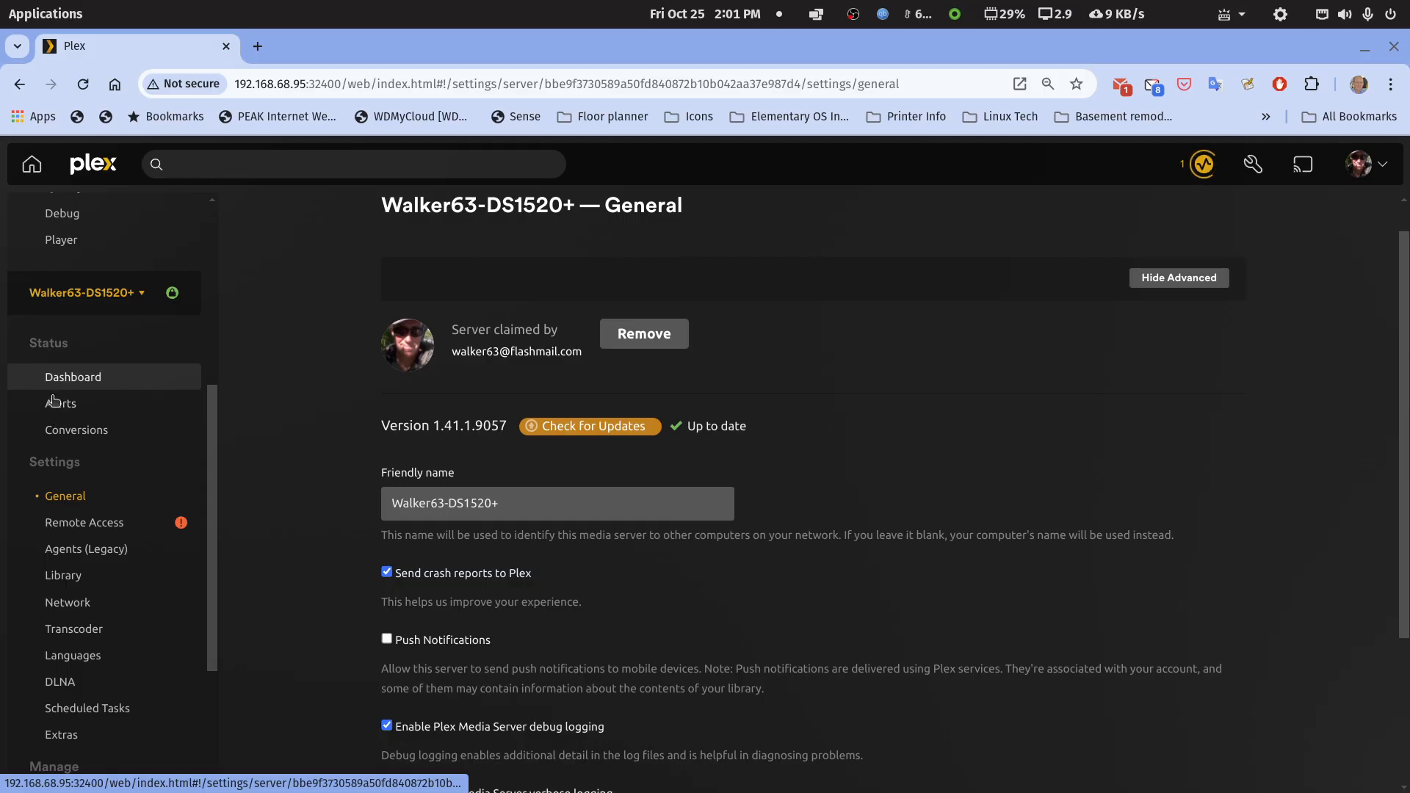
scroll(57, 402, up, 2)
scroll(61, 400, down, 1)
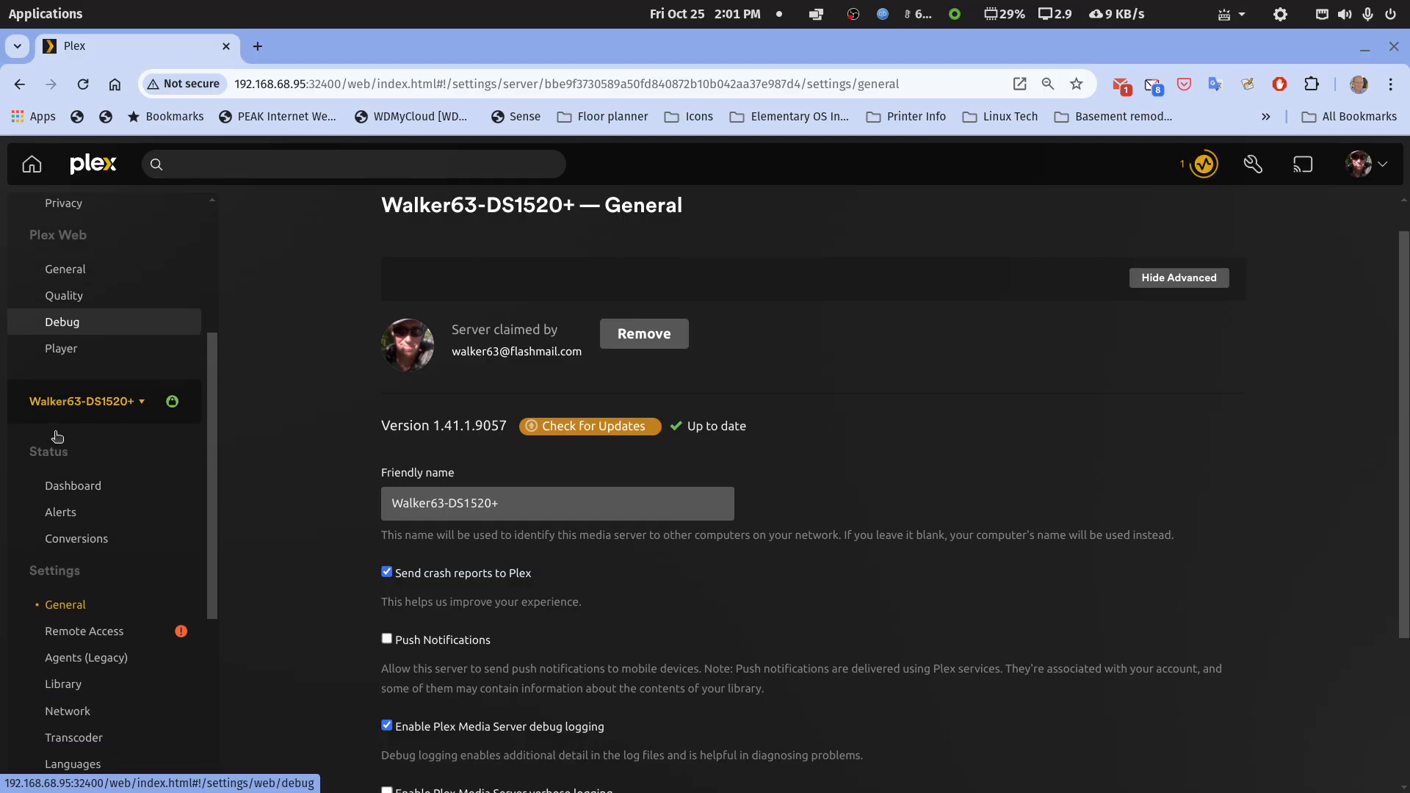
Step: Review the General settings of Plex Web
click(65, 265)
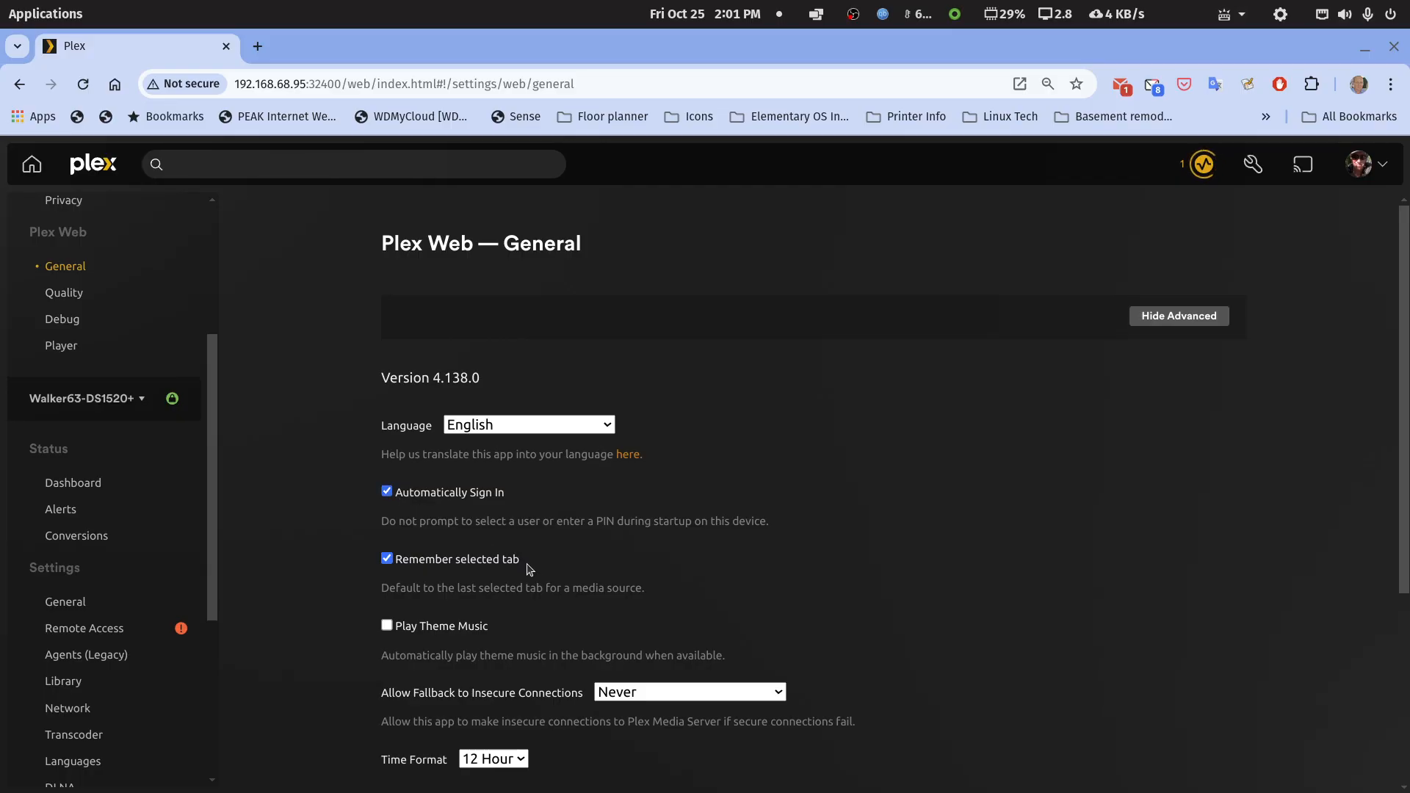
scroll(411, 514, down, 4)
scroll(447, 602, up, 4)
scroll(18, 587, down, 4)
scroll(21, 602, up, 2)
scroll(22, 609, down, 2)
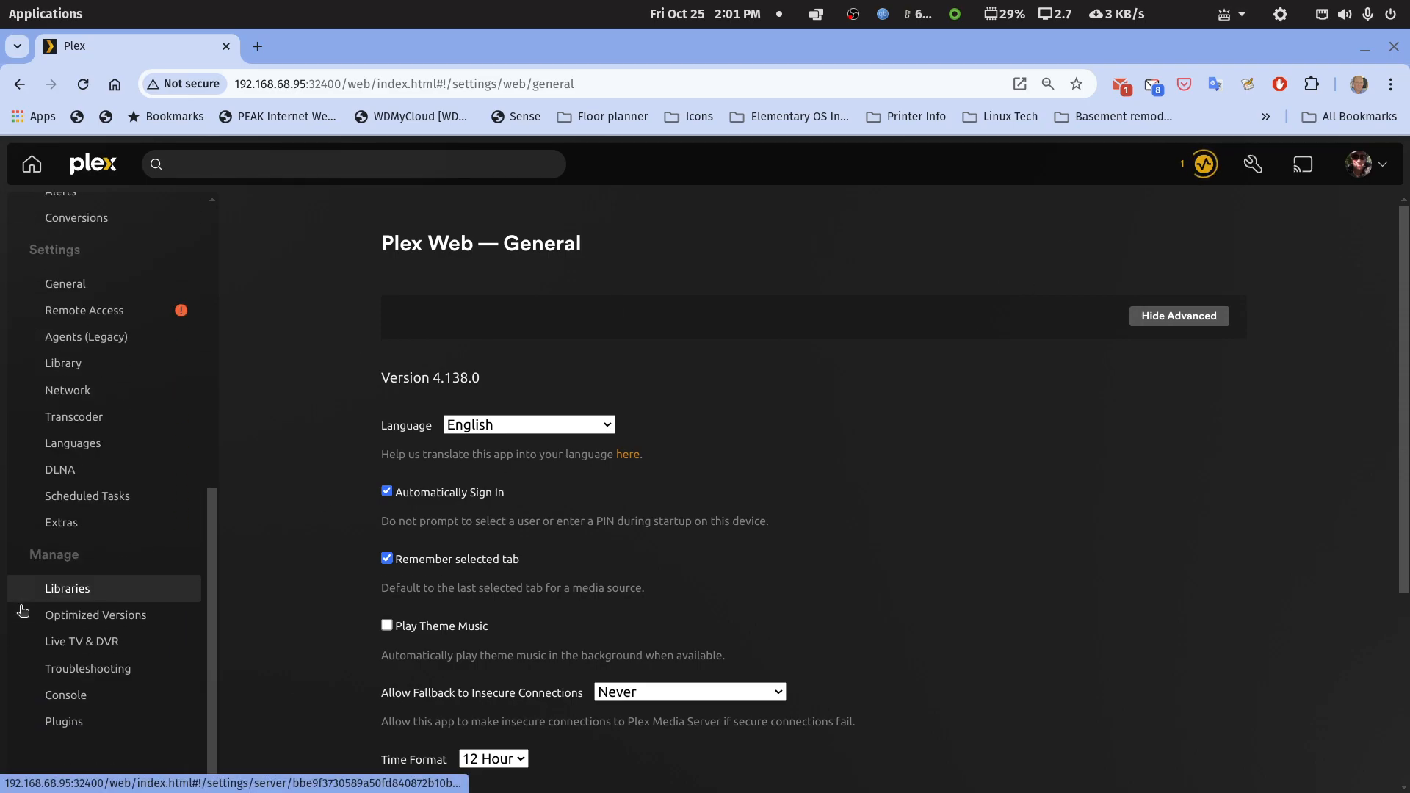
Step: Open the server's library management list in a reduced browser window and bring up a reduced Portainer window beside it
click(80, 589)
drag(1235, 45, 961, 86)
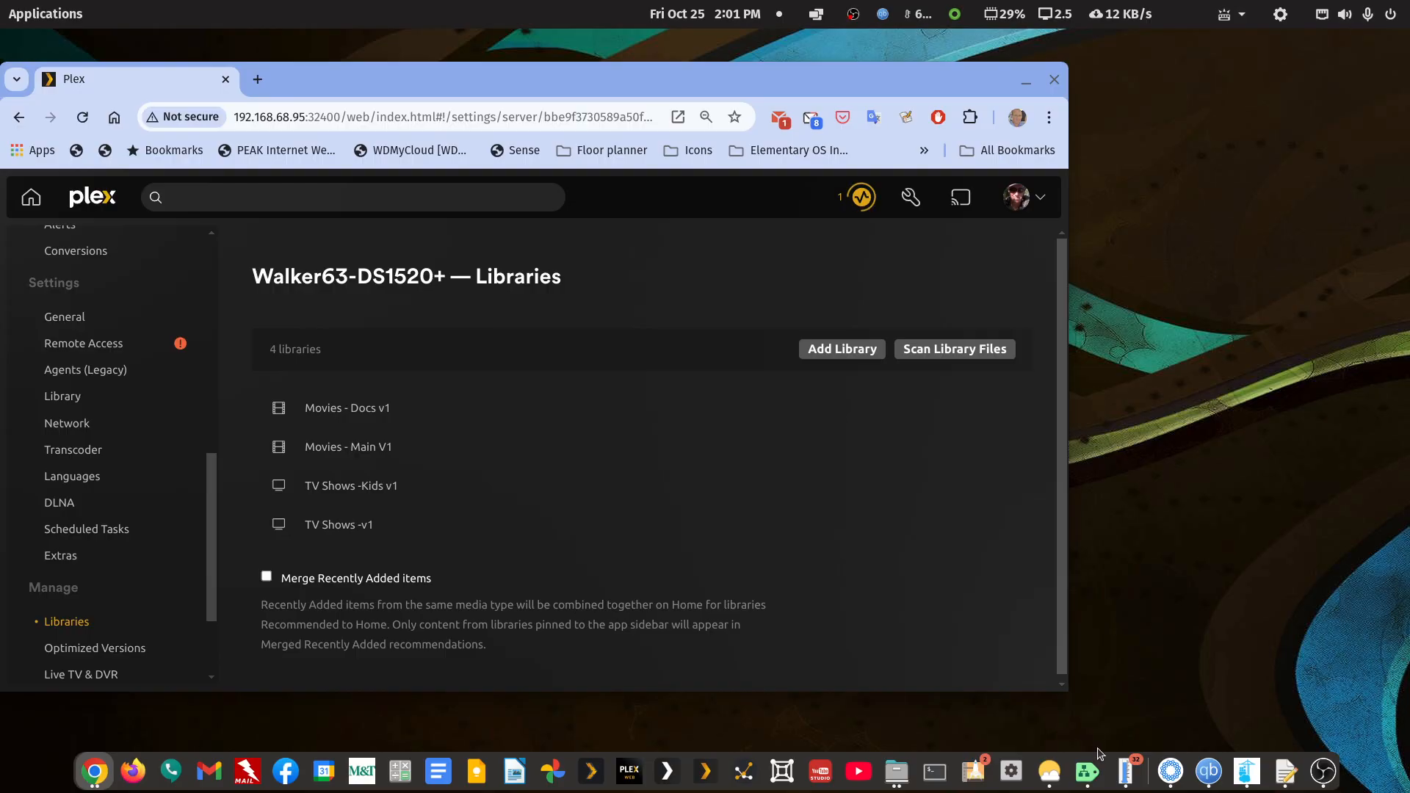
click(1246, 772)
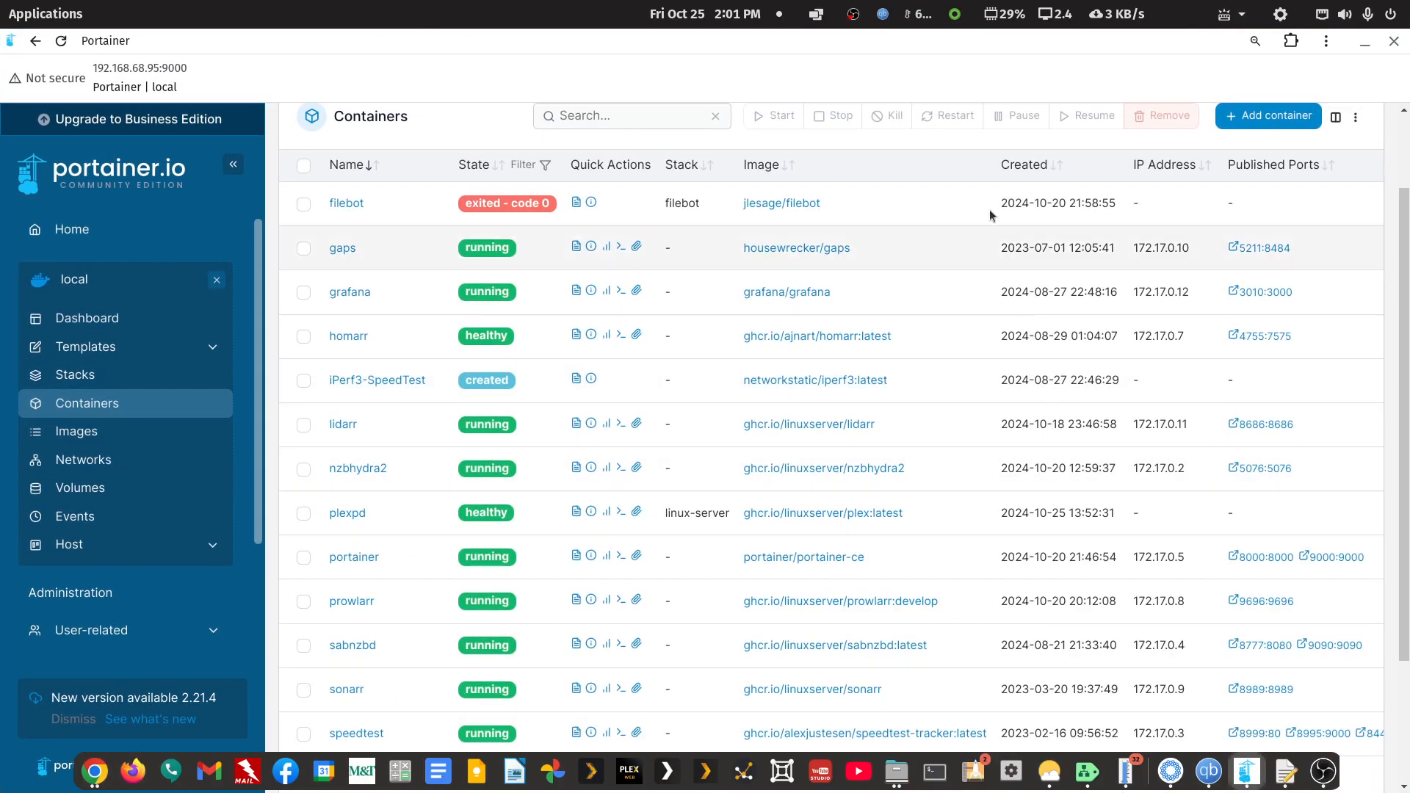
double_click(997, 65)
drag(974, 83, 1048, 87)
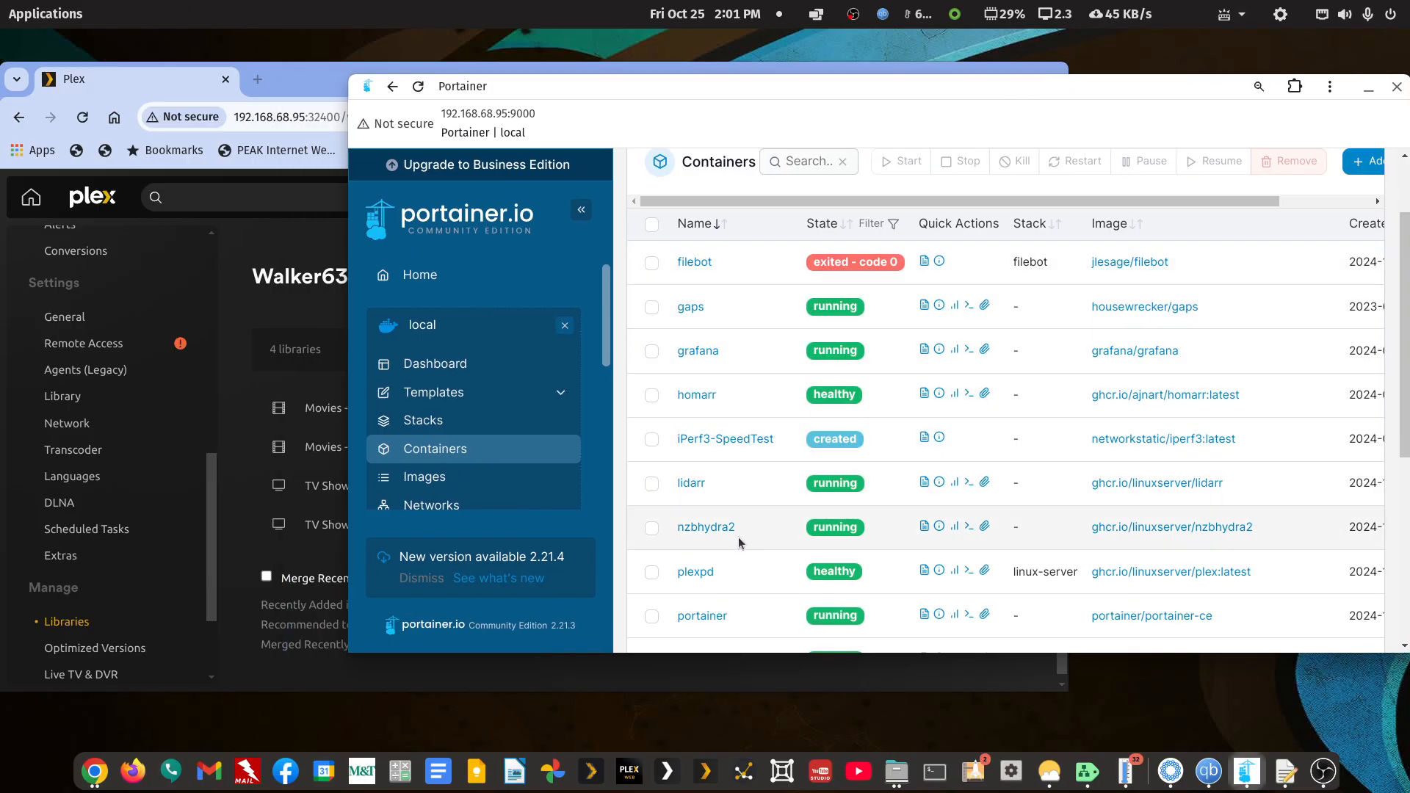
Step: Stop the plexpd container and check the server's status in Plex and in Portainer
click(695, 573)
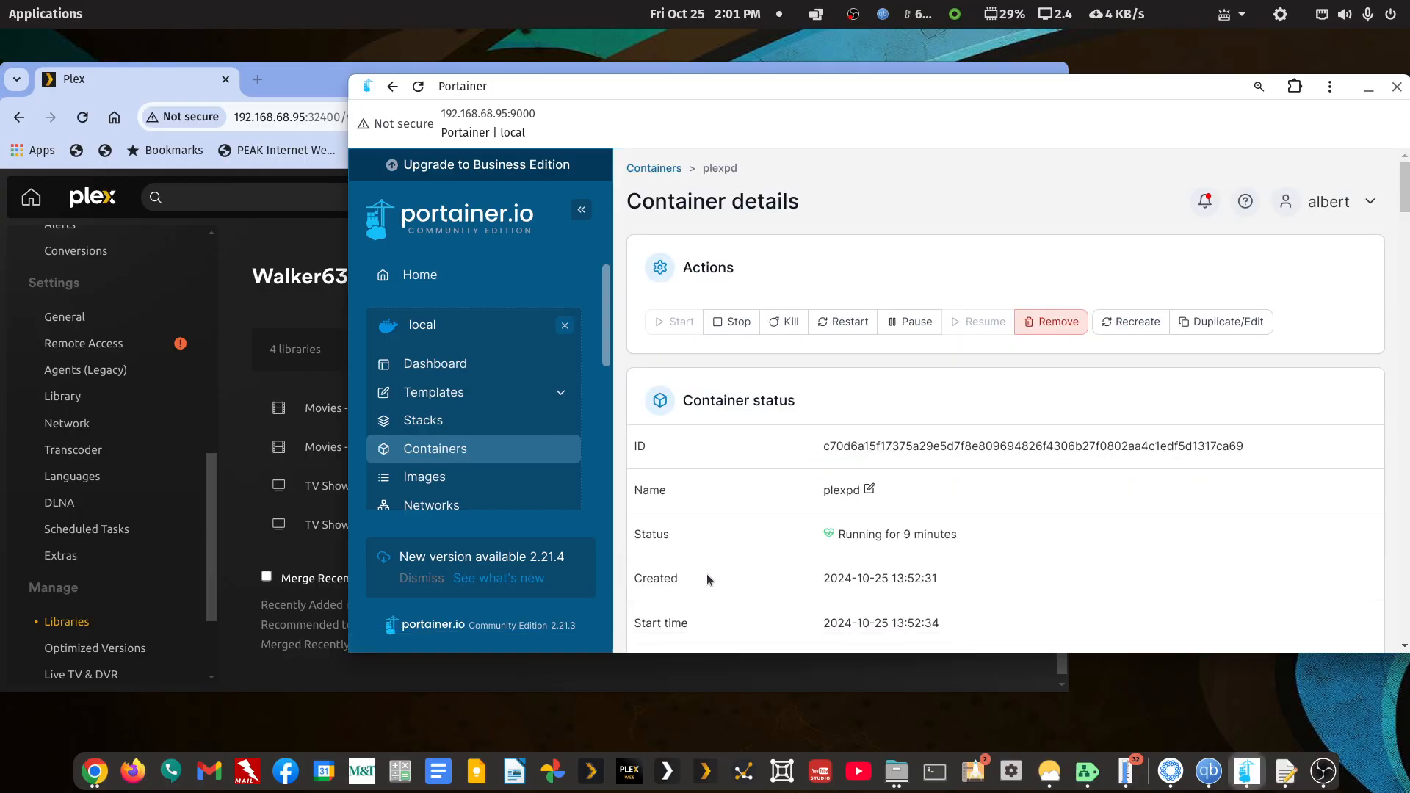
click(732, 322)
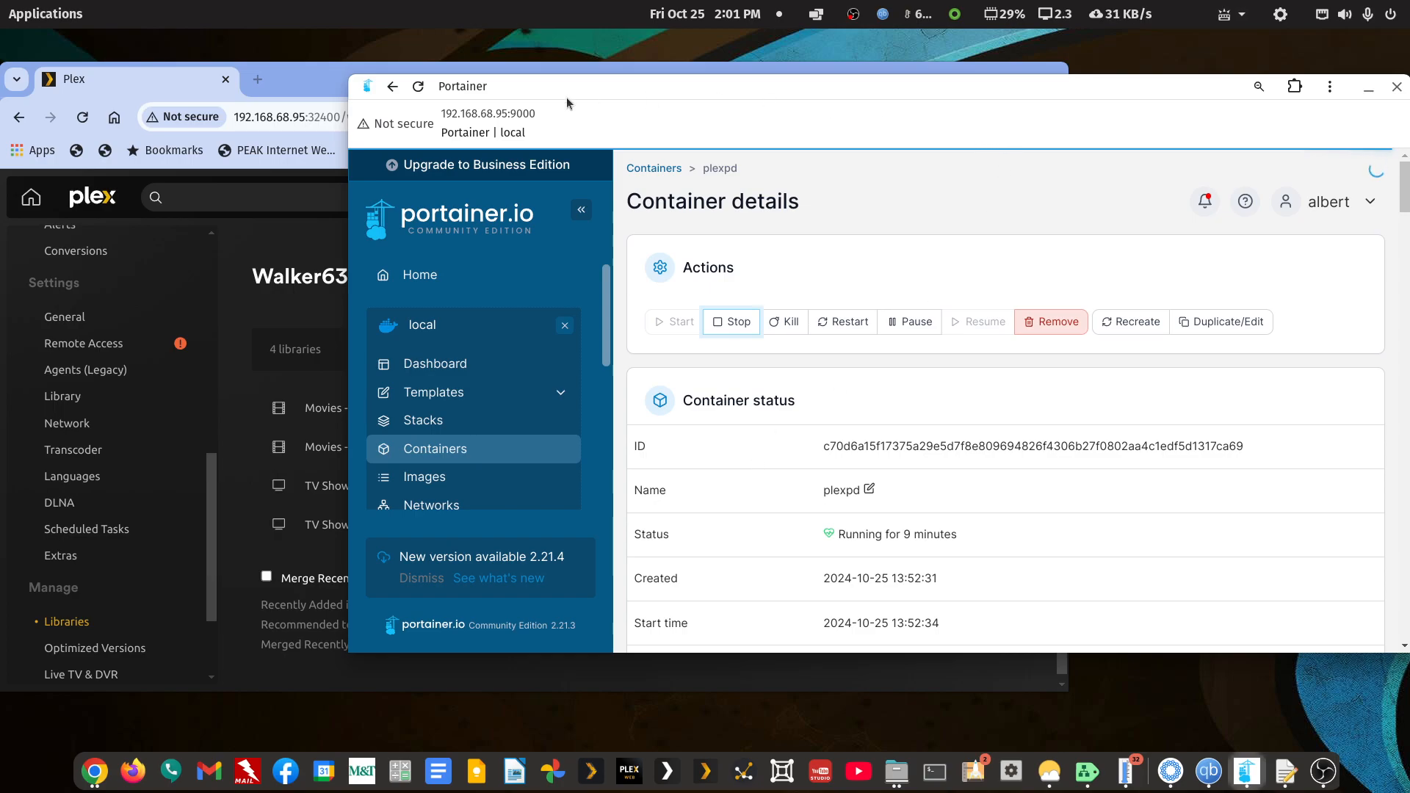
click(328, 78)
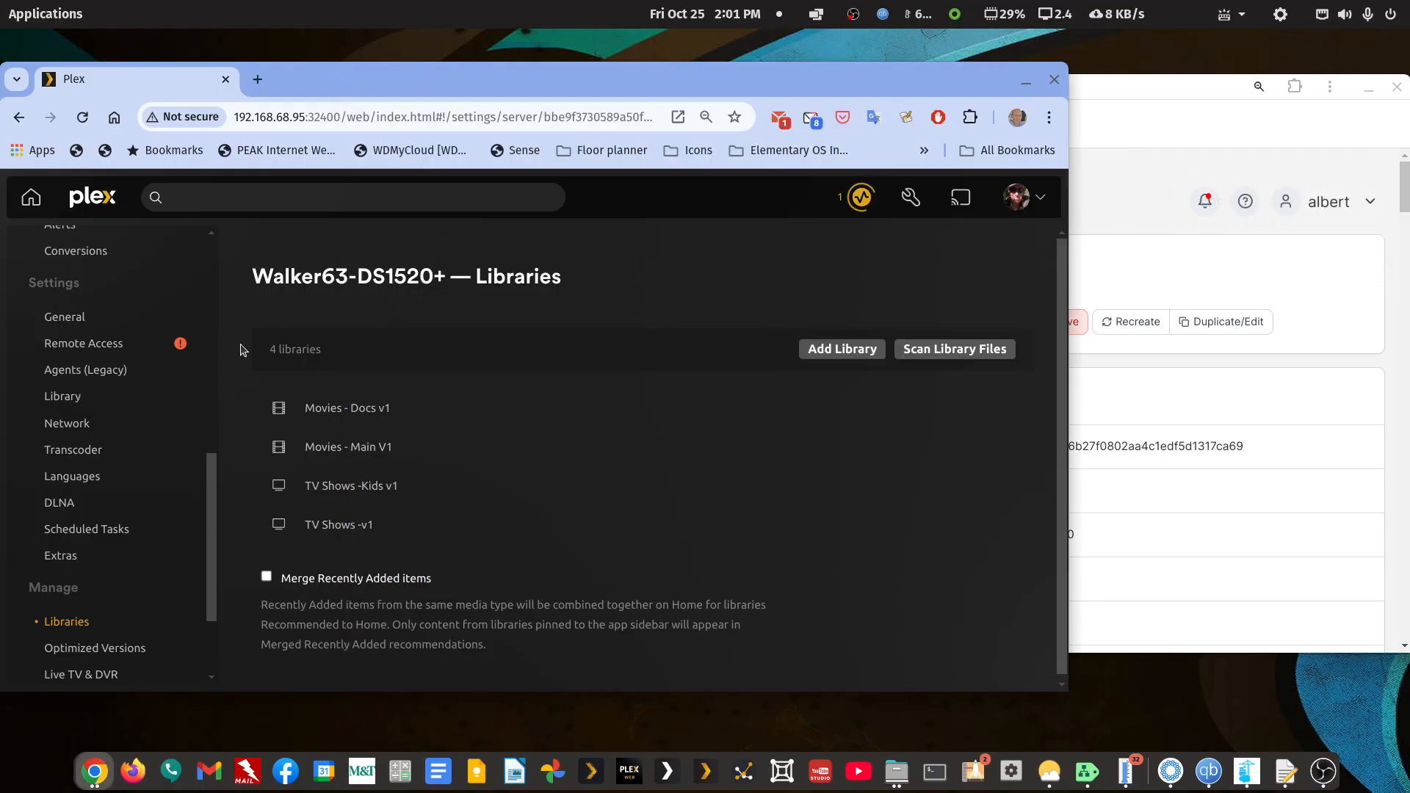
scroll(112, 334, up, 3)
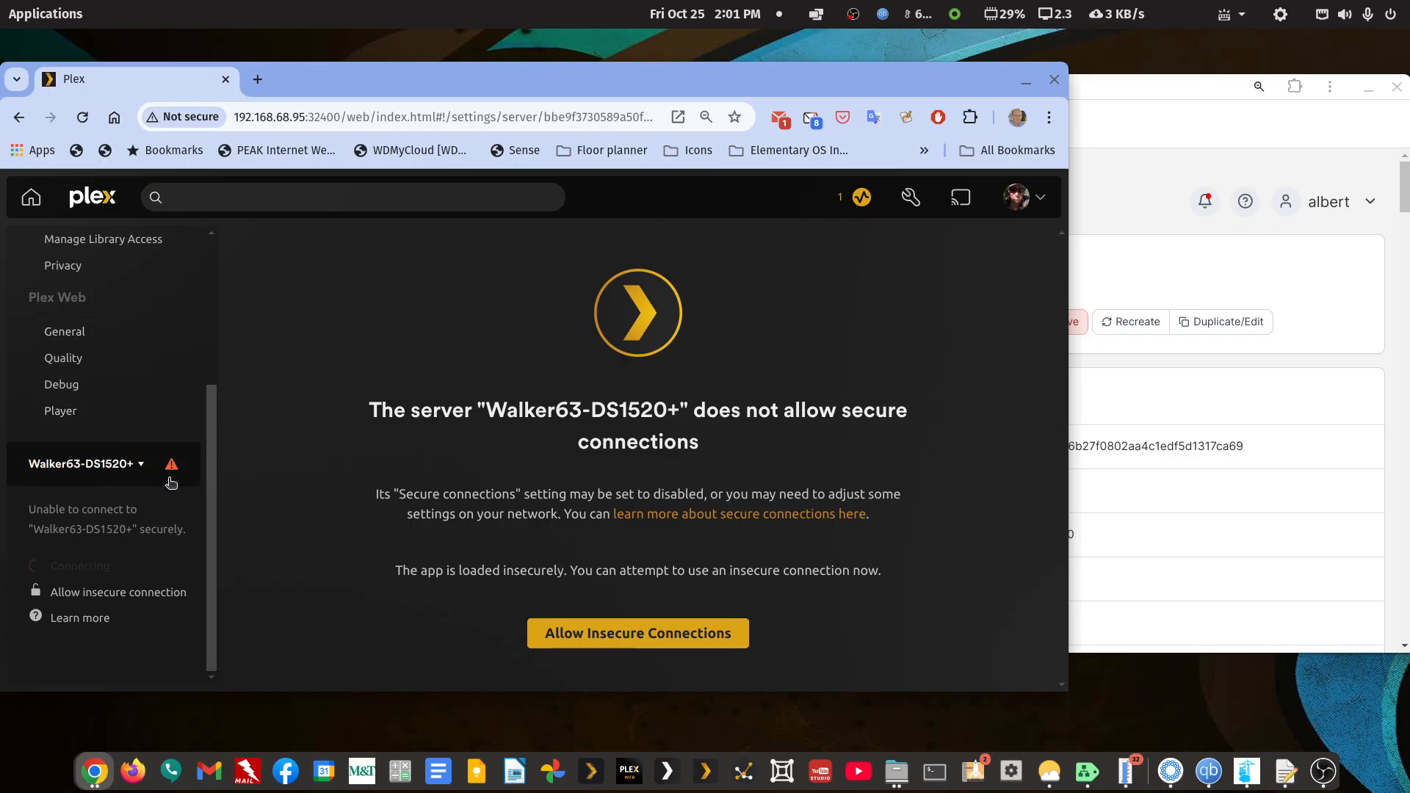
click(1094, 94)
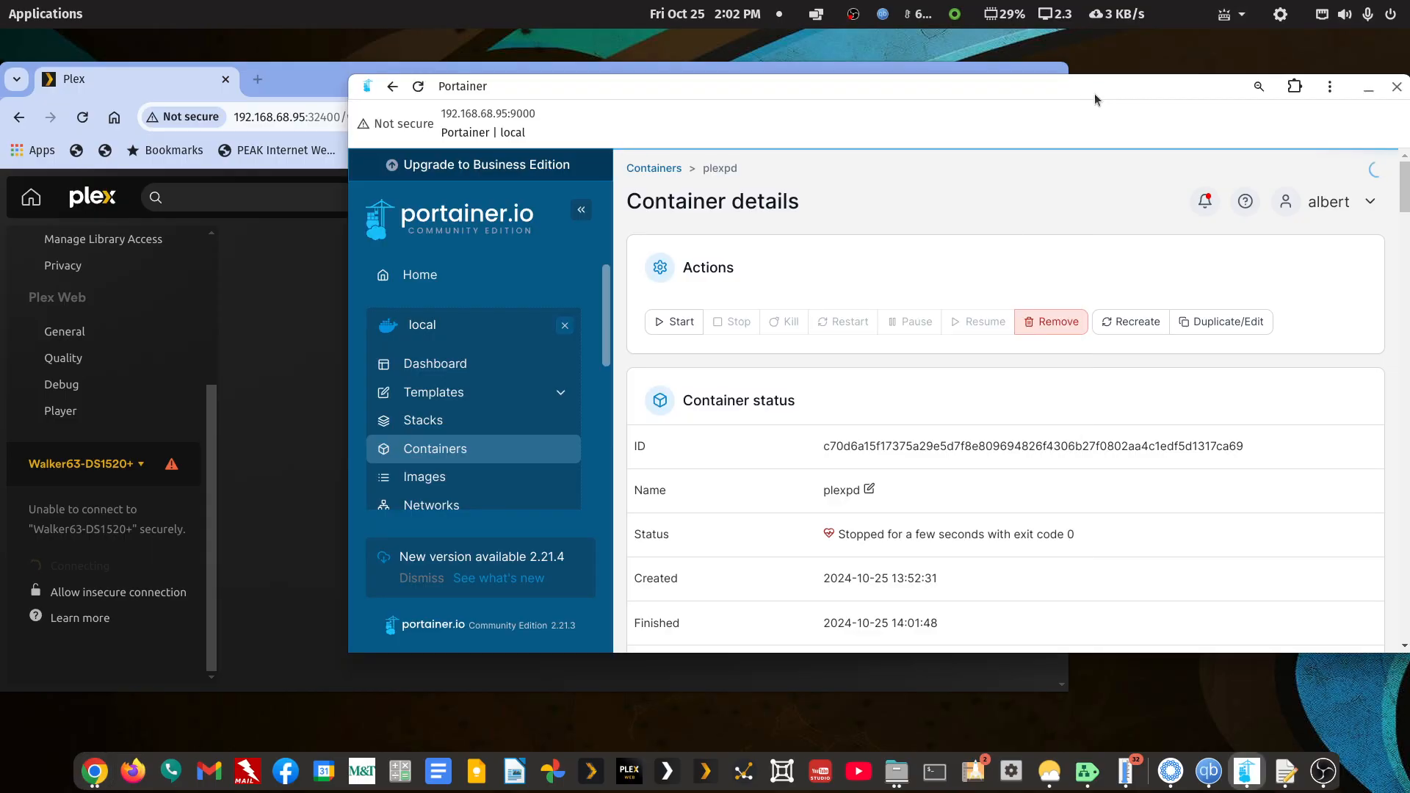
Step: Look at the mediapd and mediapd2 shares on syno1520.local in the file manager, and return to Portainer
click(896, 771)
click(959, 686)
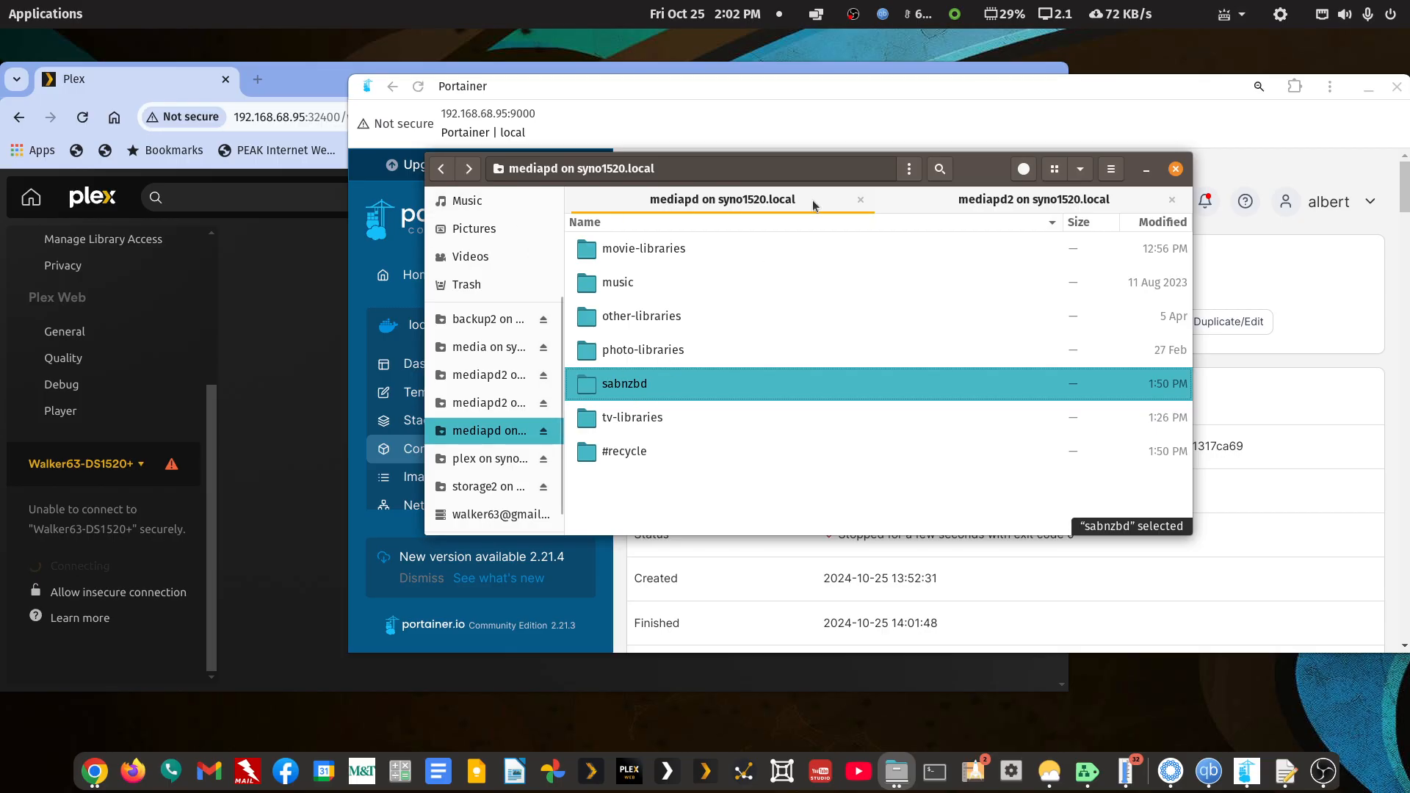
click(979, 203)
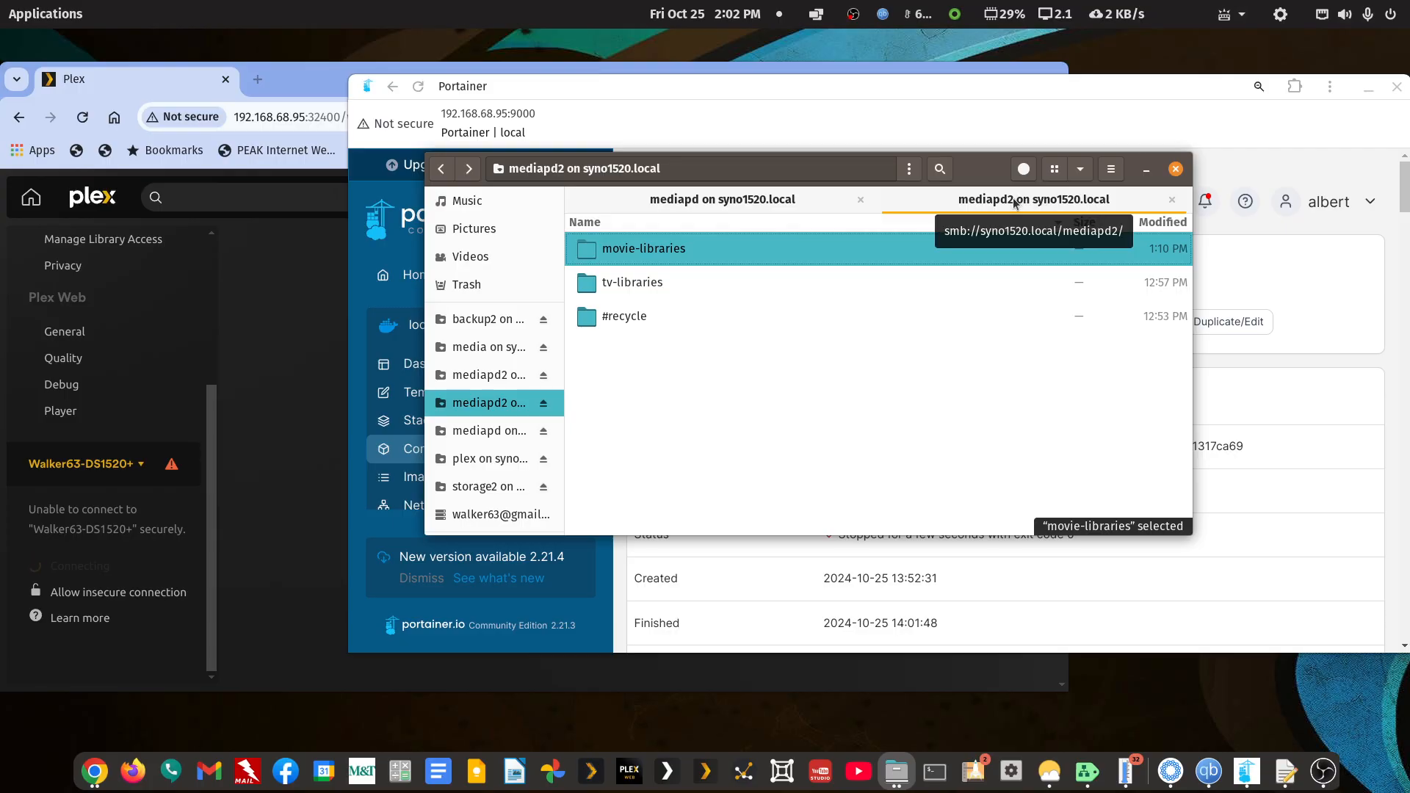
click(1073, 97)
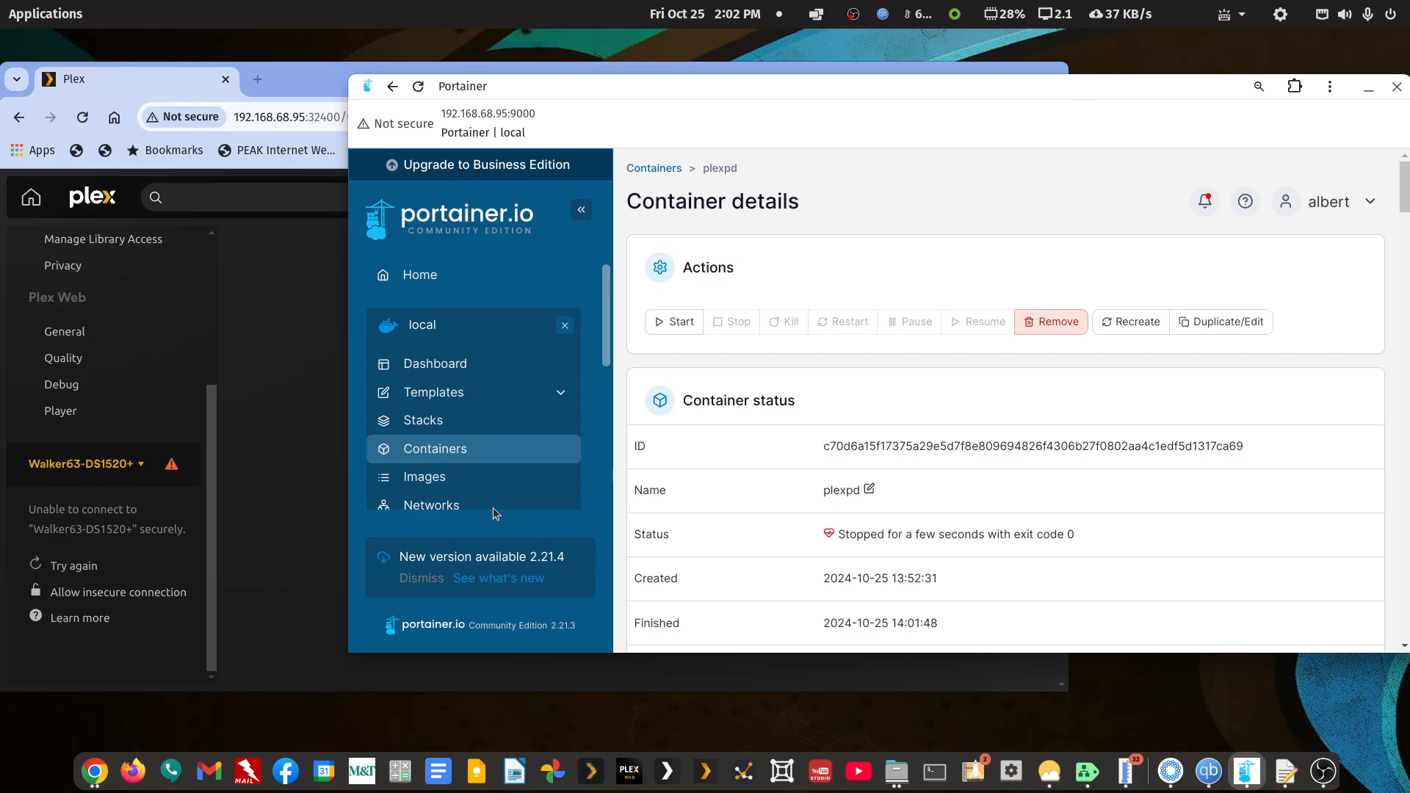
Step: Open the linux-server stack's compose file for editing and enlarge the Portainer window to full screen
click(423, 420)
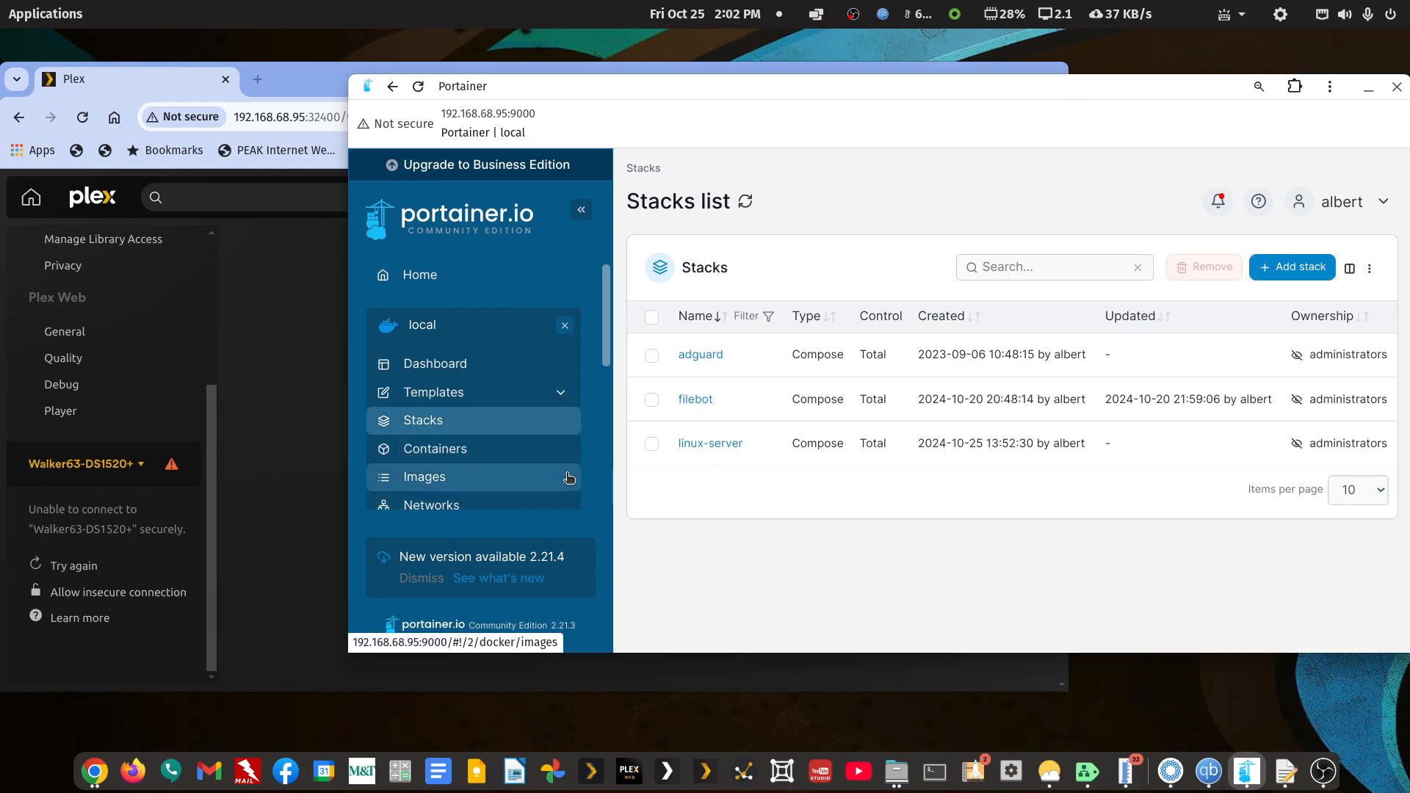
click(715, 448)
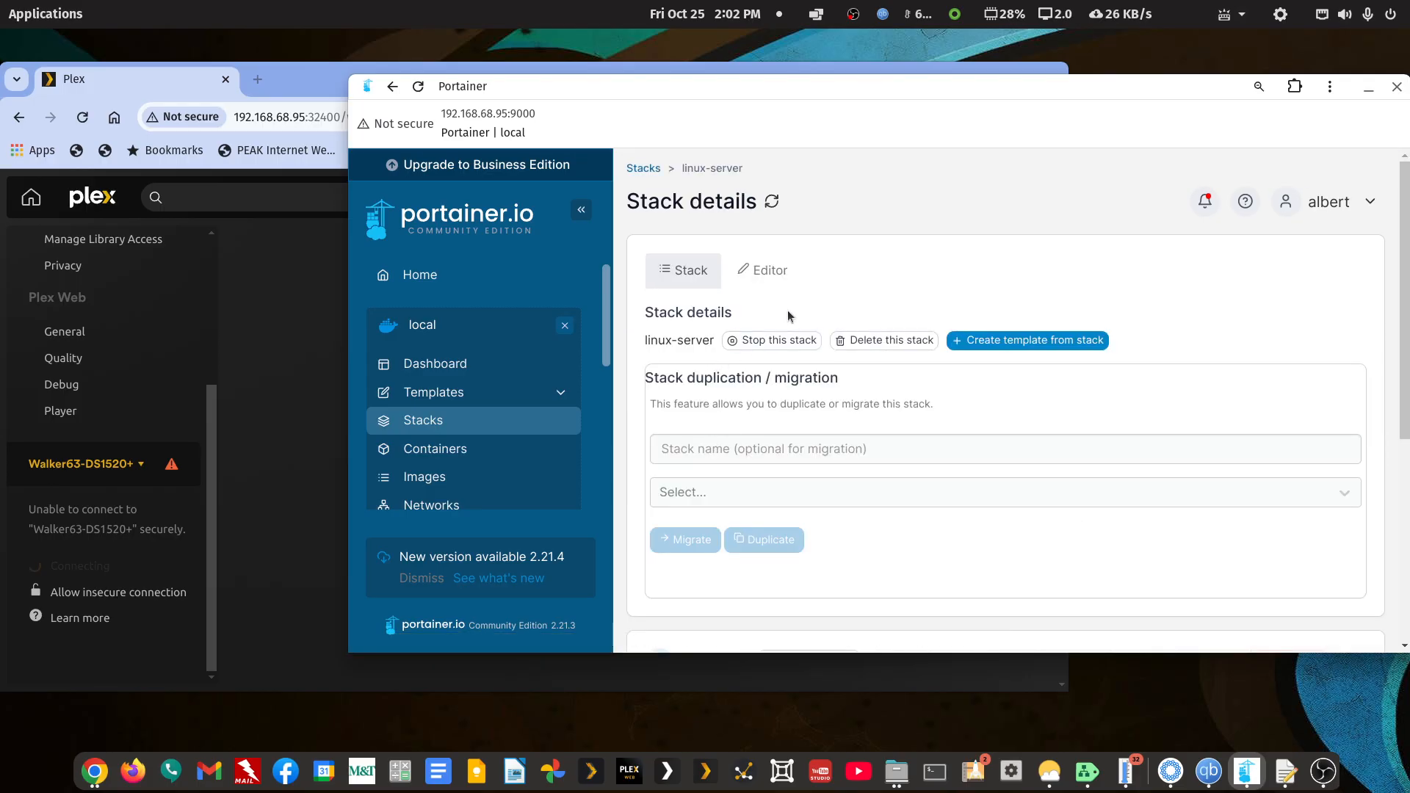
click(770, 270)
double_click(898, 91)
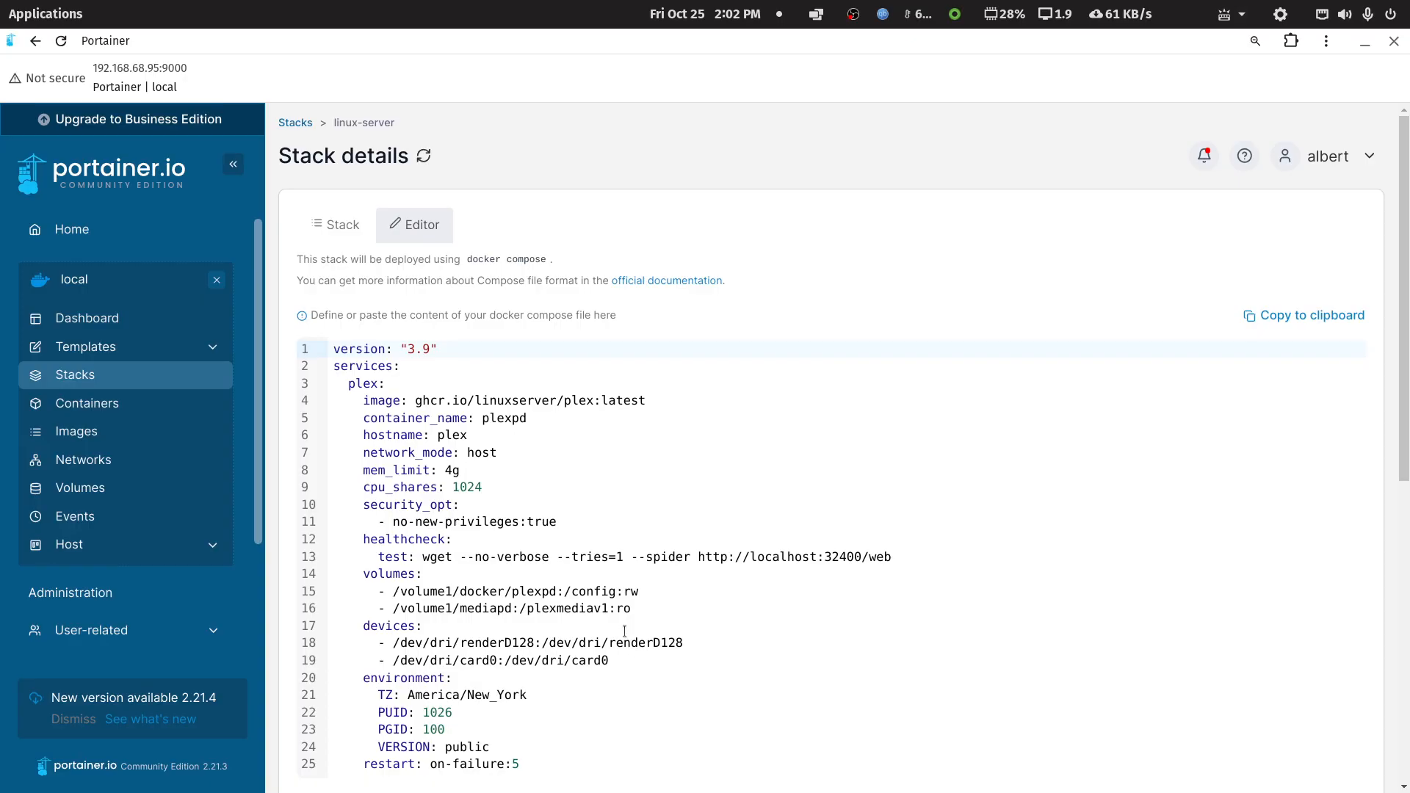
Step: Duplicate the volume line /volume1/mediapd:/plexmediav1:ro directly beneath the original in the compose file
drag(632, 609, 381, 613)
key(ctrl+c)
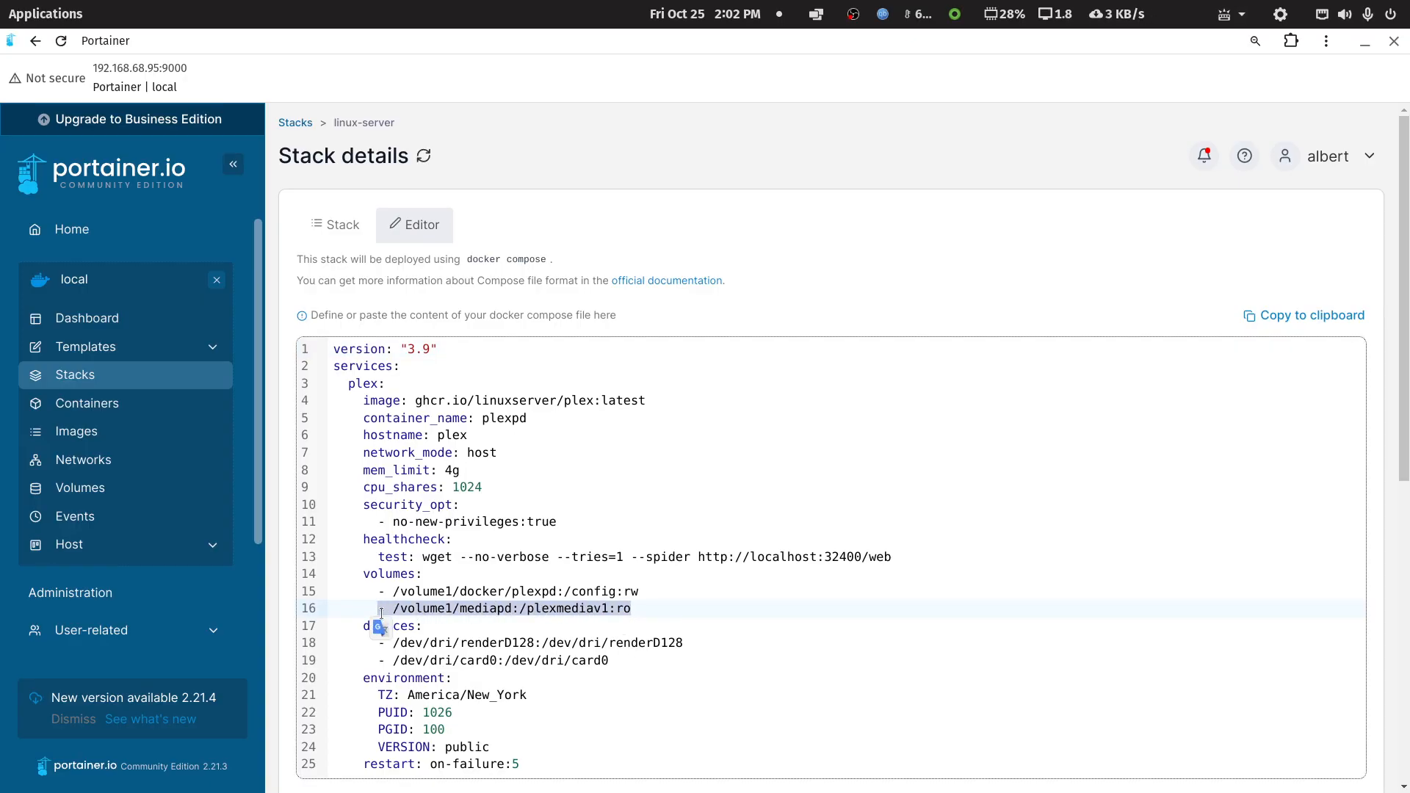
click(646, 608)
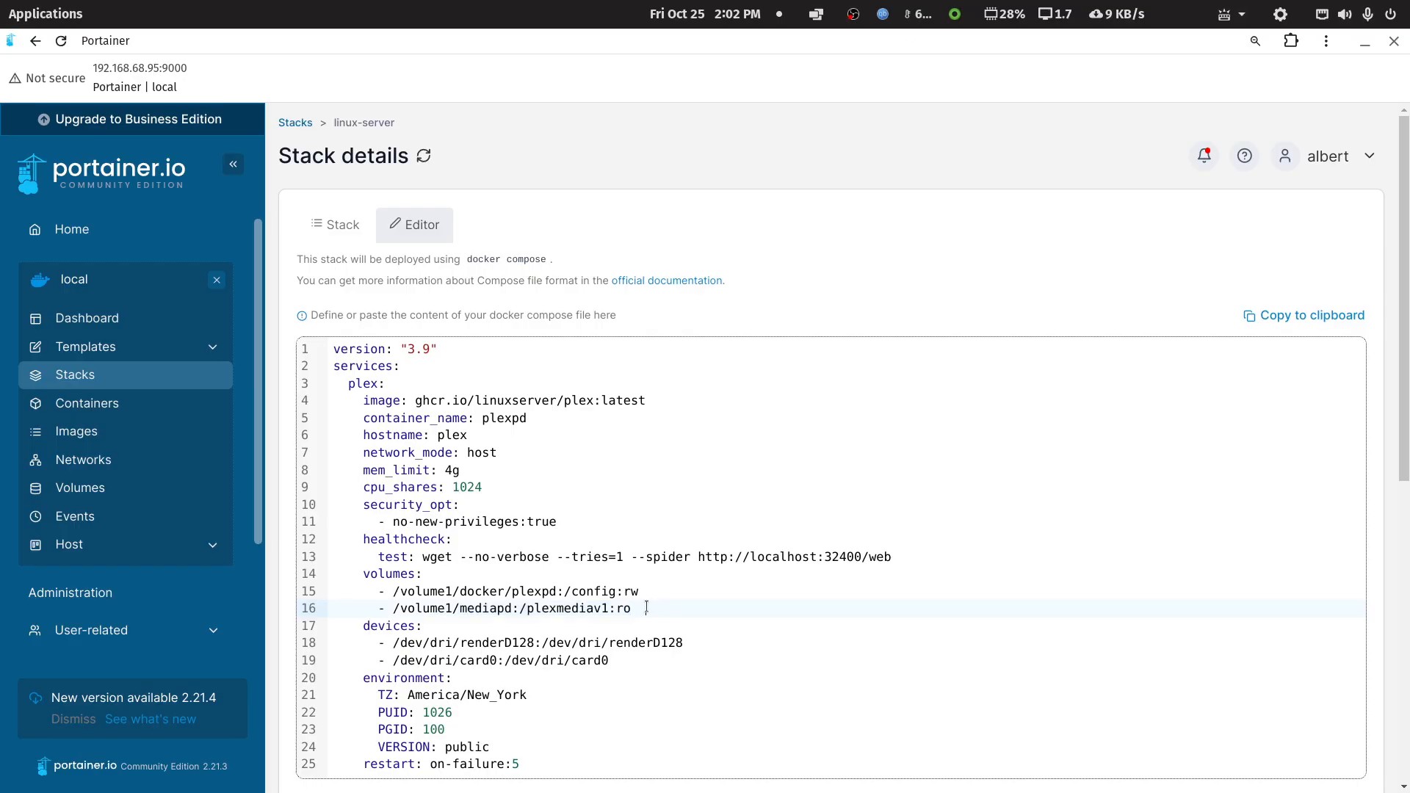
key(Return)
key(ctrl+v)
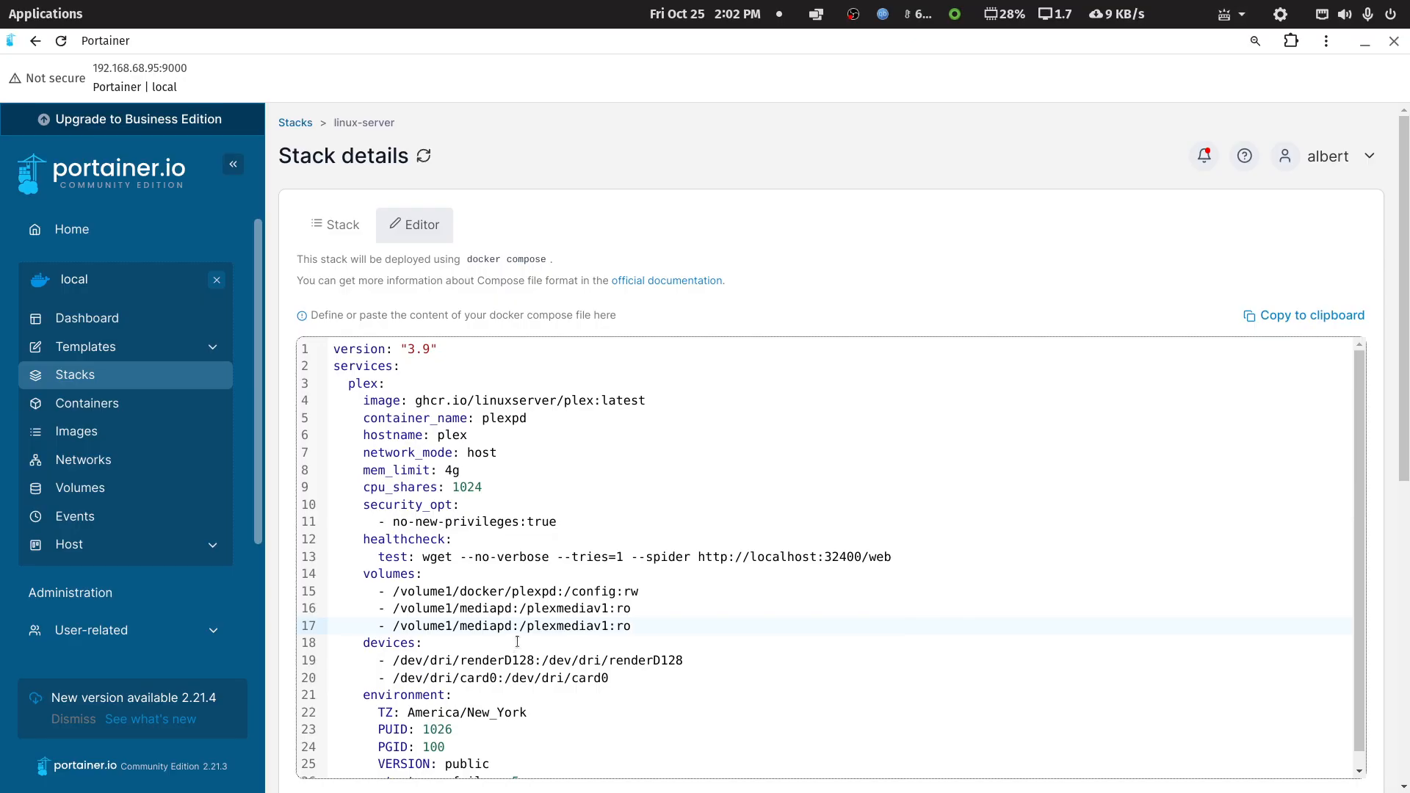
Step: Change the duplicated volume mapping to /volume2/mediapd2:/plexmediav2:ro
click(452, 626)
key(BackSpace)
text(2)
click(512, 626)
text(2)
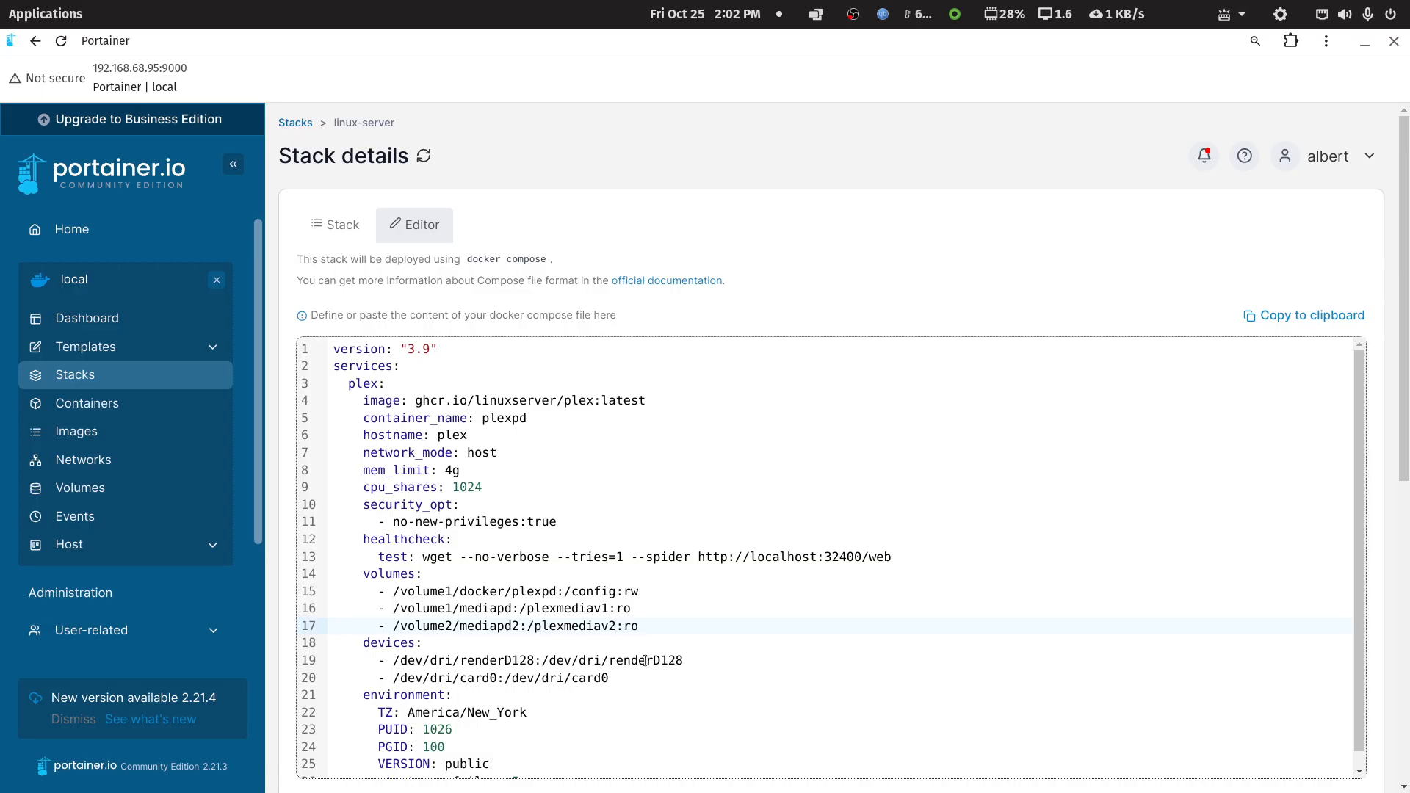
Step: Check the mediapd2 share's name in the file manager against the new volume line, and minimize the file manager
mouse_move(856, 788)
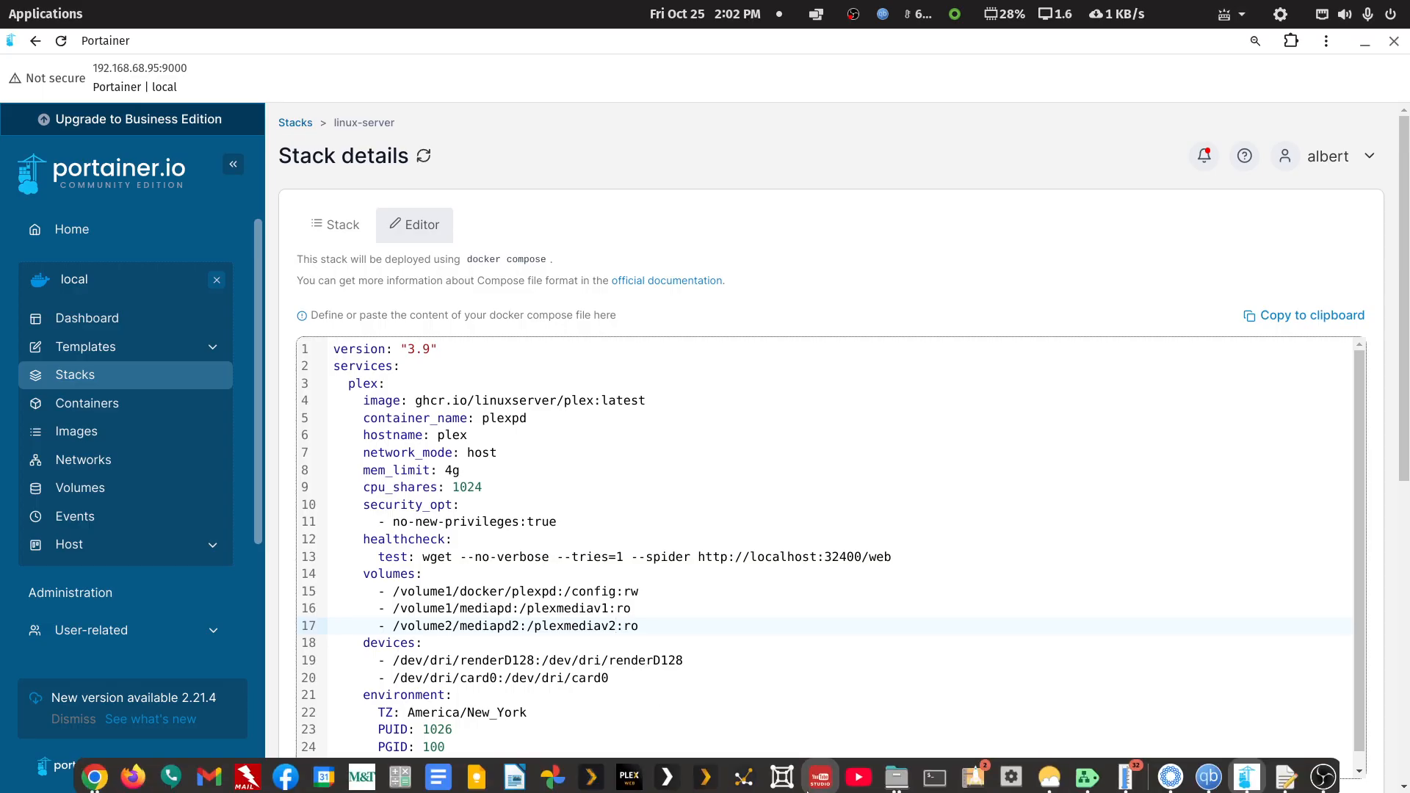
click(908, 778)
click(1083, 630)
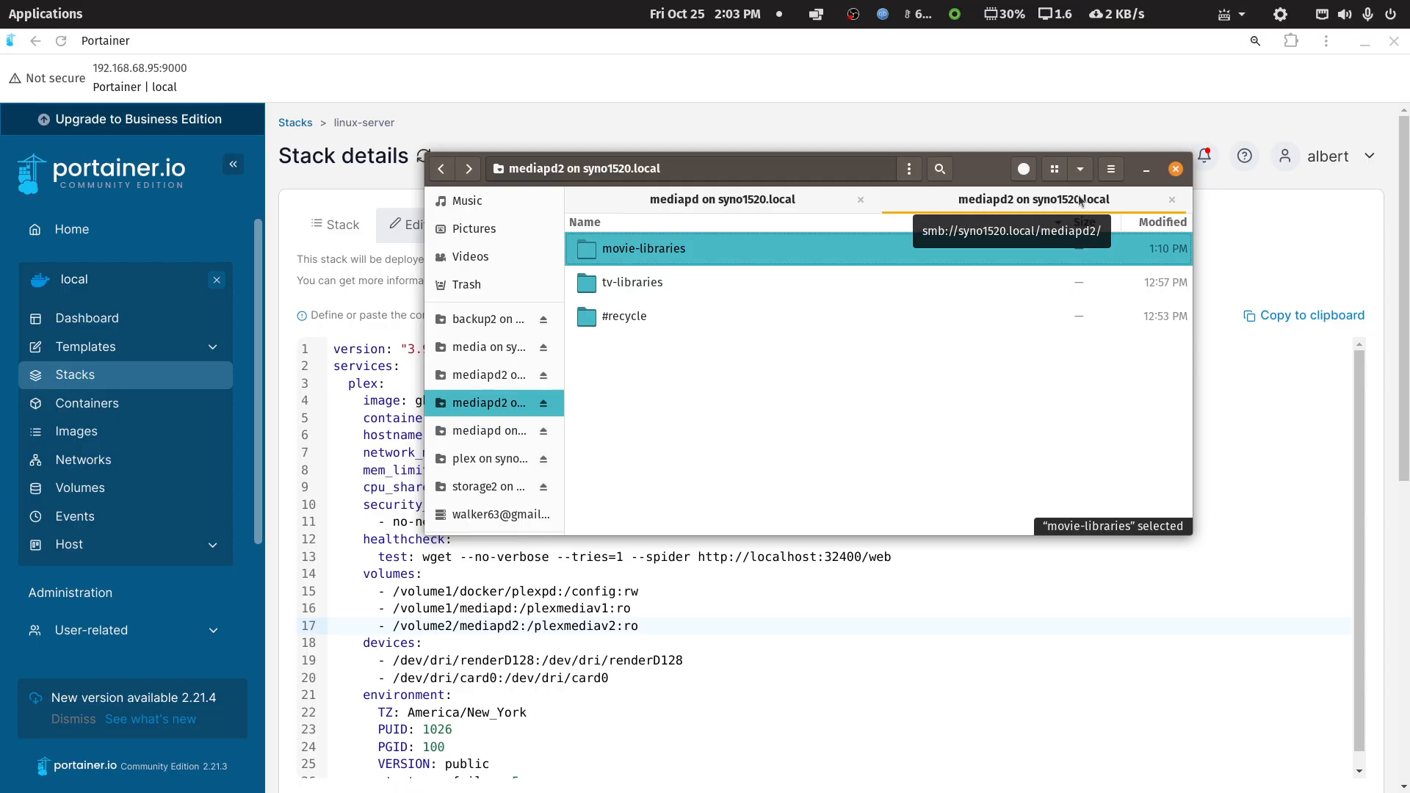
click(1146, 170)
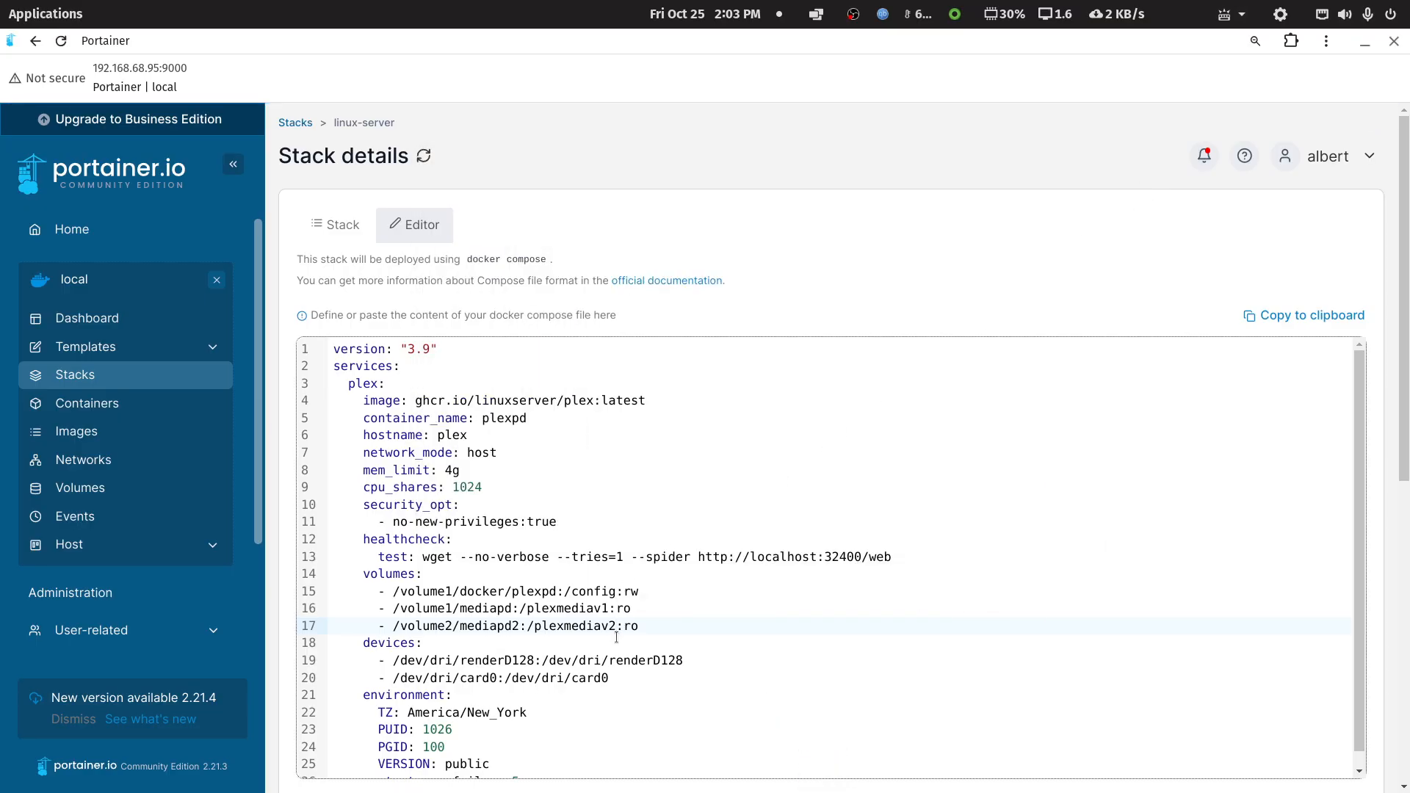
Step: Retype the 2 in plexmediav2 and update the stack with re-pull image and redeploy enabled
scroll(612, 611, down, 1)
key(BackSpace)
text(2)
scroll(925, 646, down, 5)
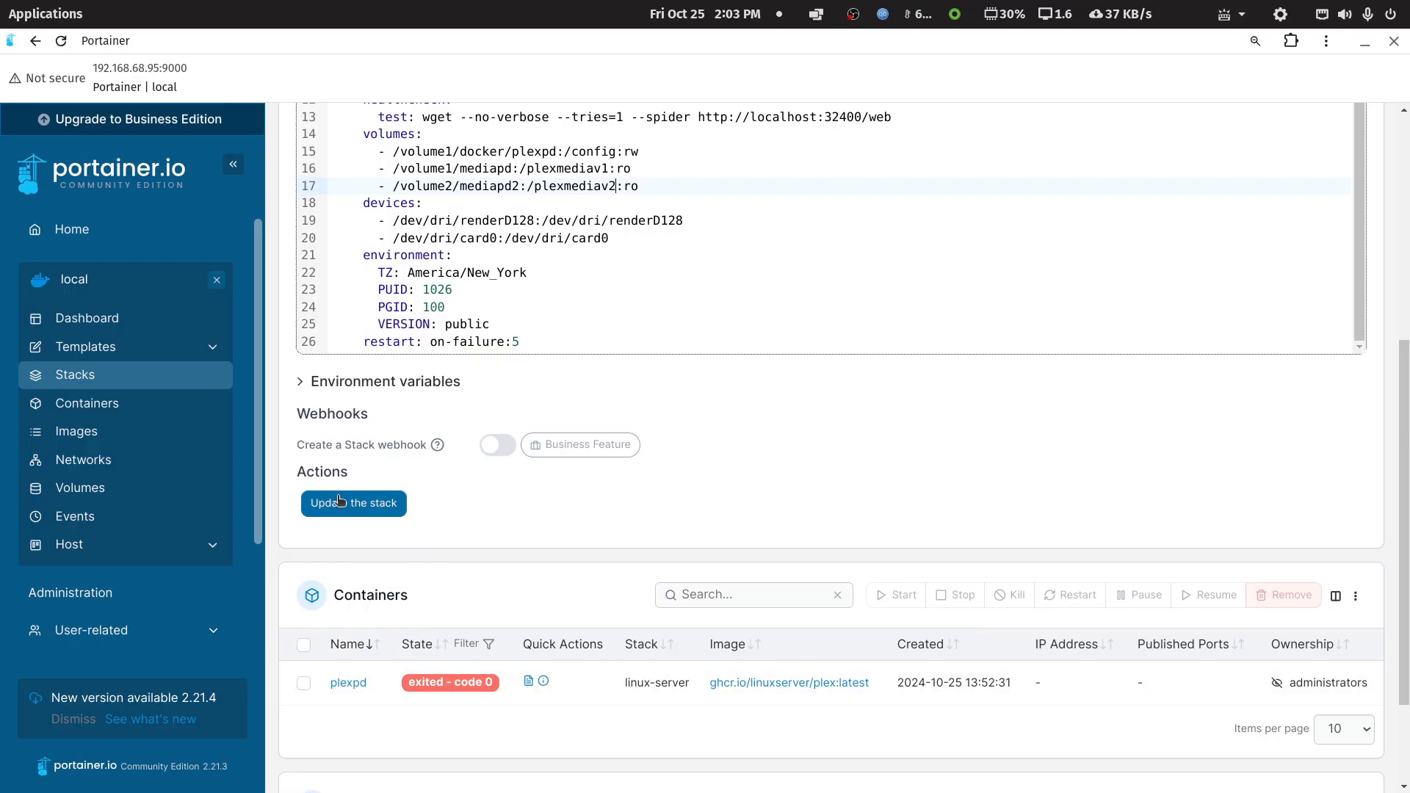
click(340, 502)
click(716, 477)
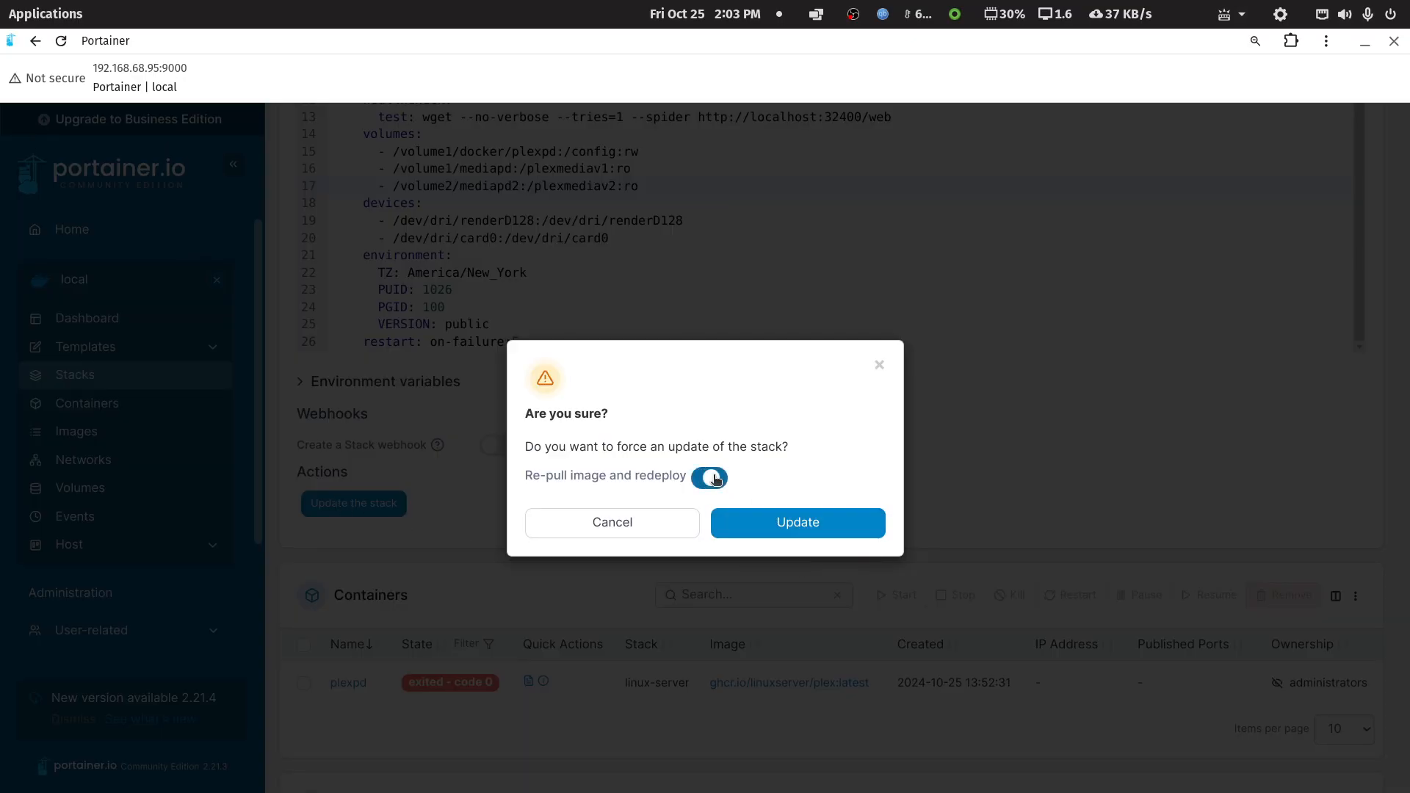
click(800, 522)
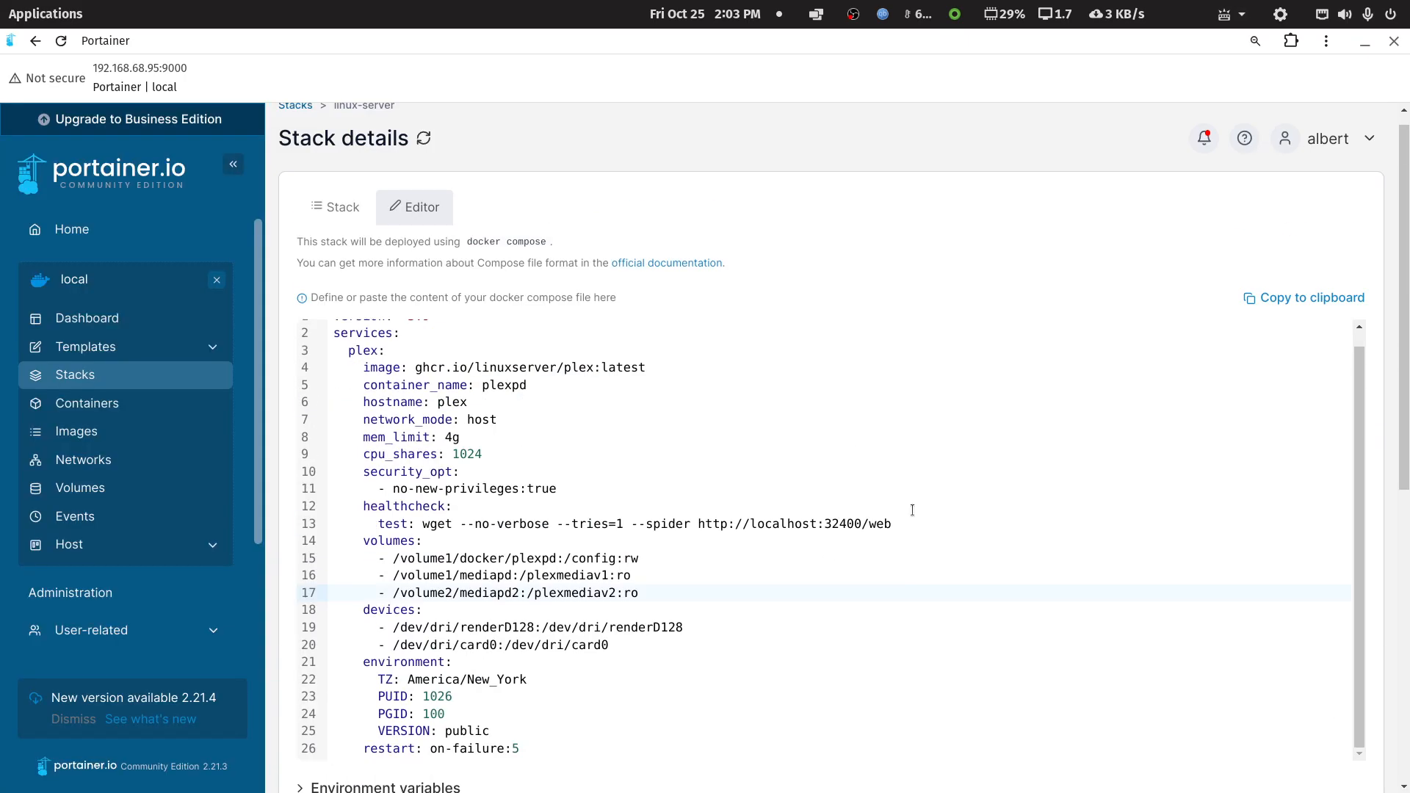
Step: Reopen the redeployed linux-server stack's compose file to review its volume mappings
scroll(912, 510, up, 2)
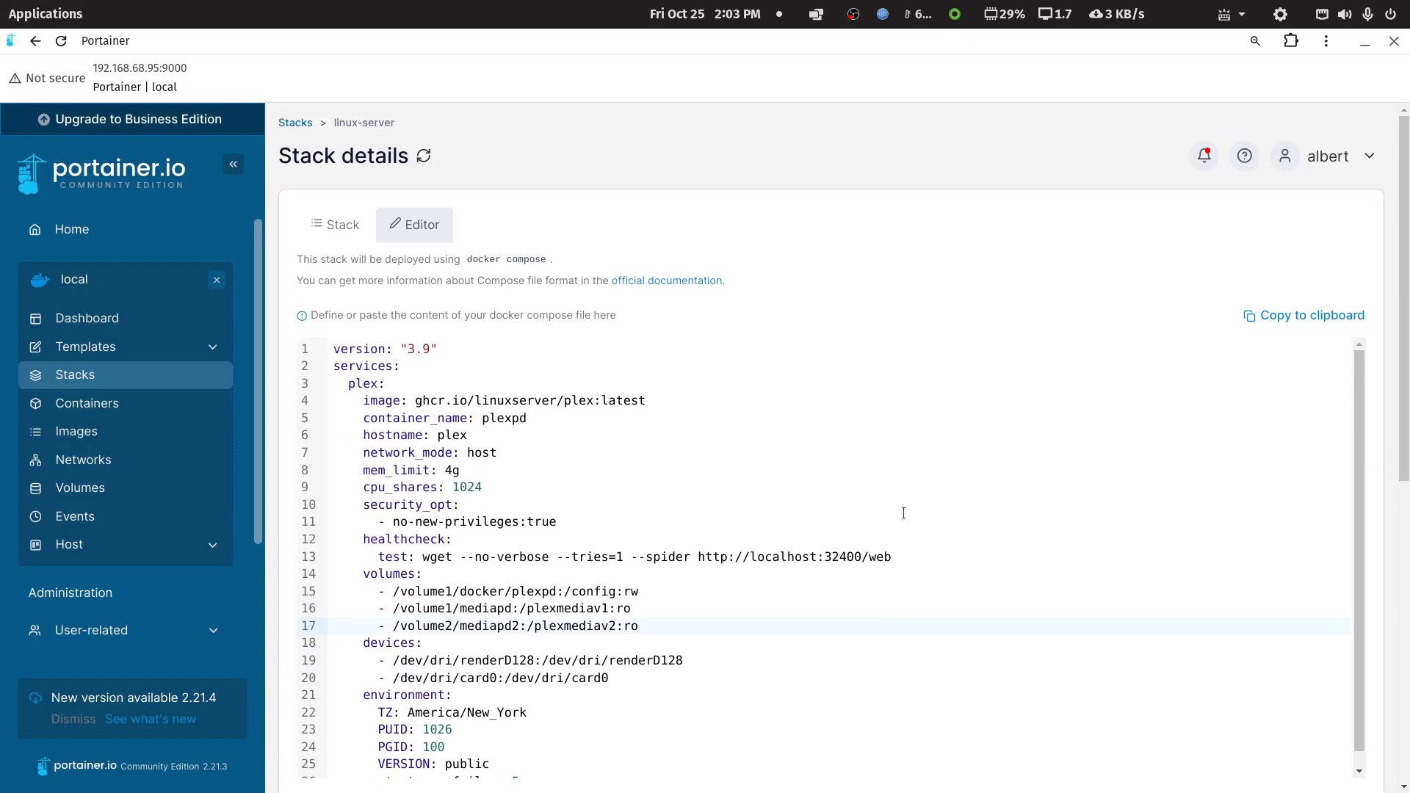
scroll(904, 513, down, 1)
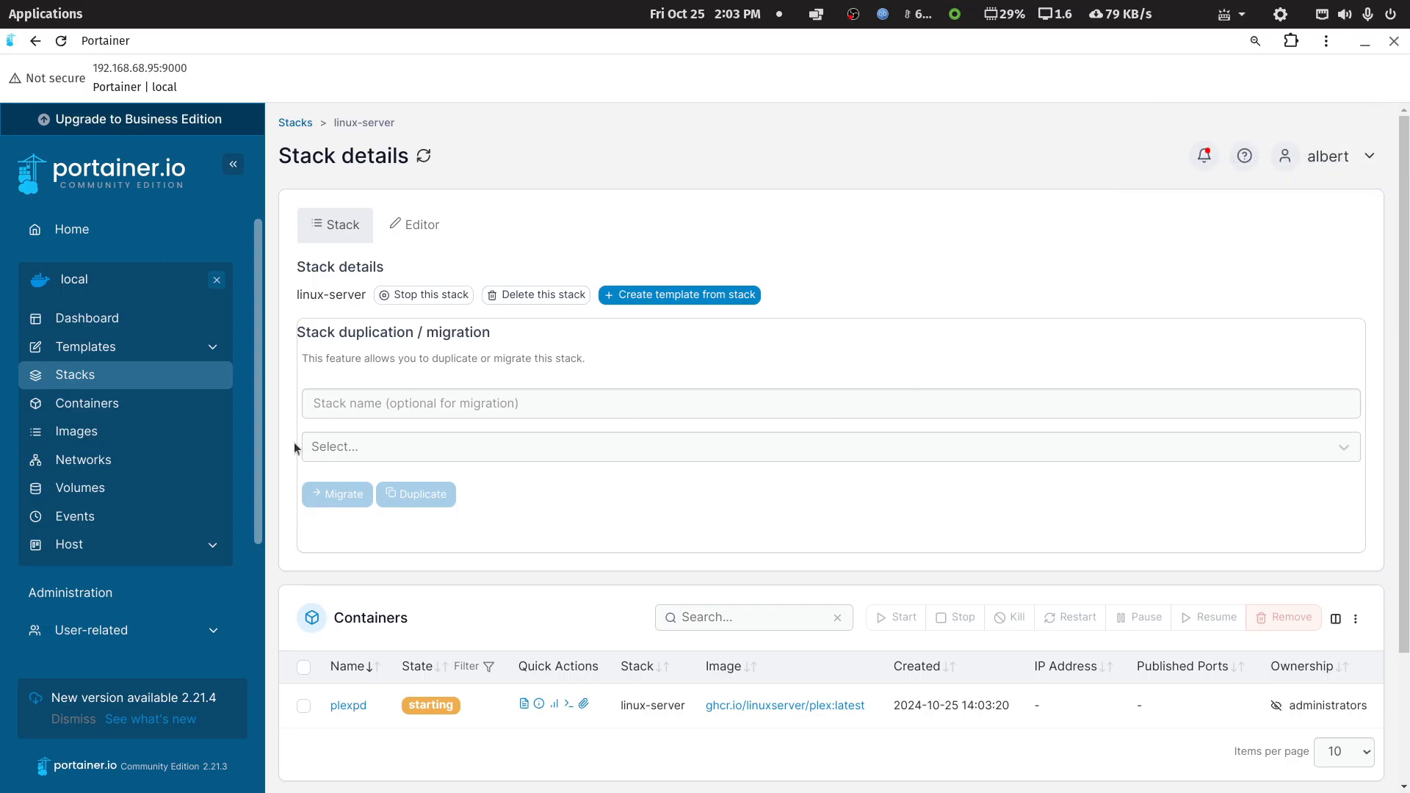
click(422, 228)
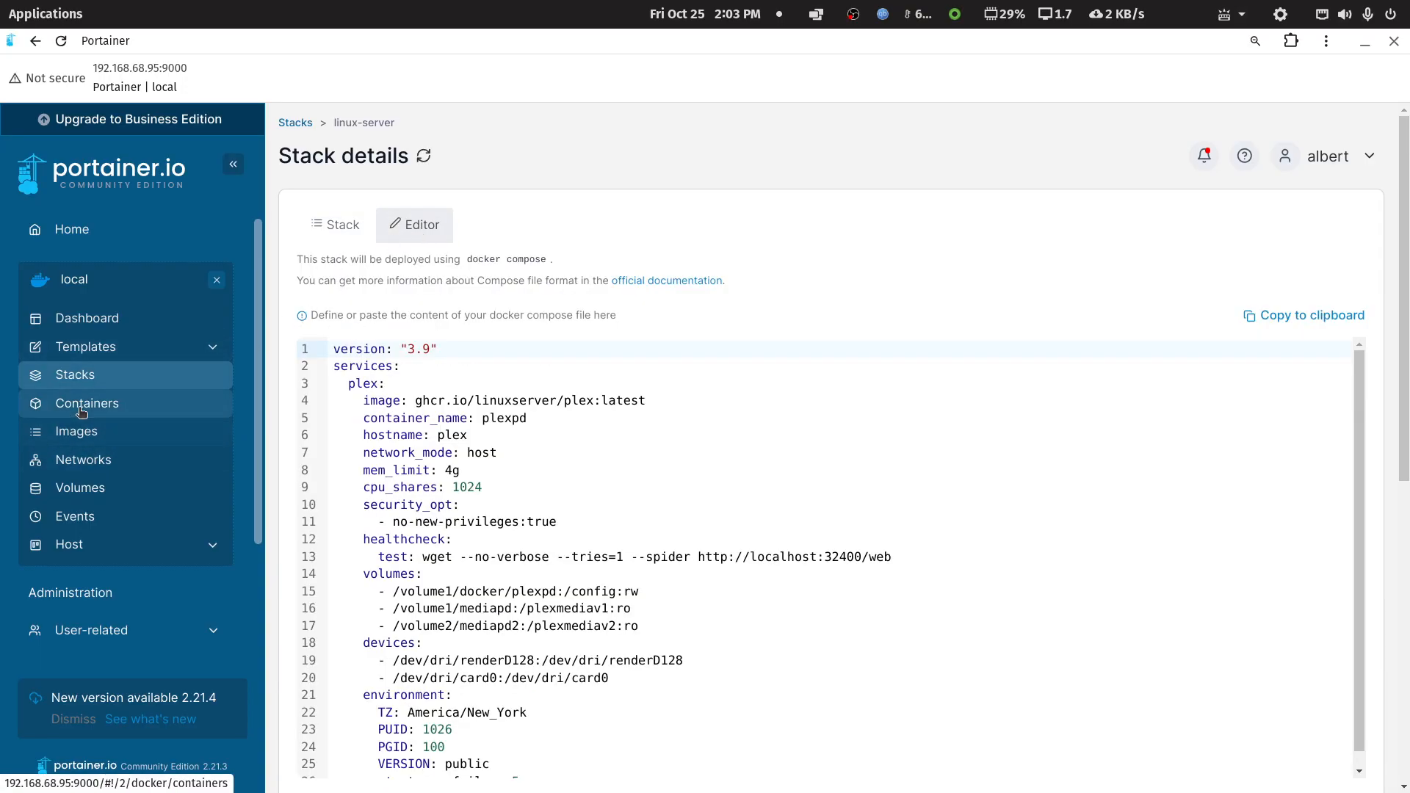
Step: Open the container list to check plexpd's state, then switch to the Plex window and reload its Libraries page
click(55, 404)
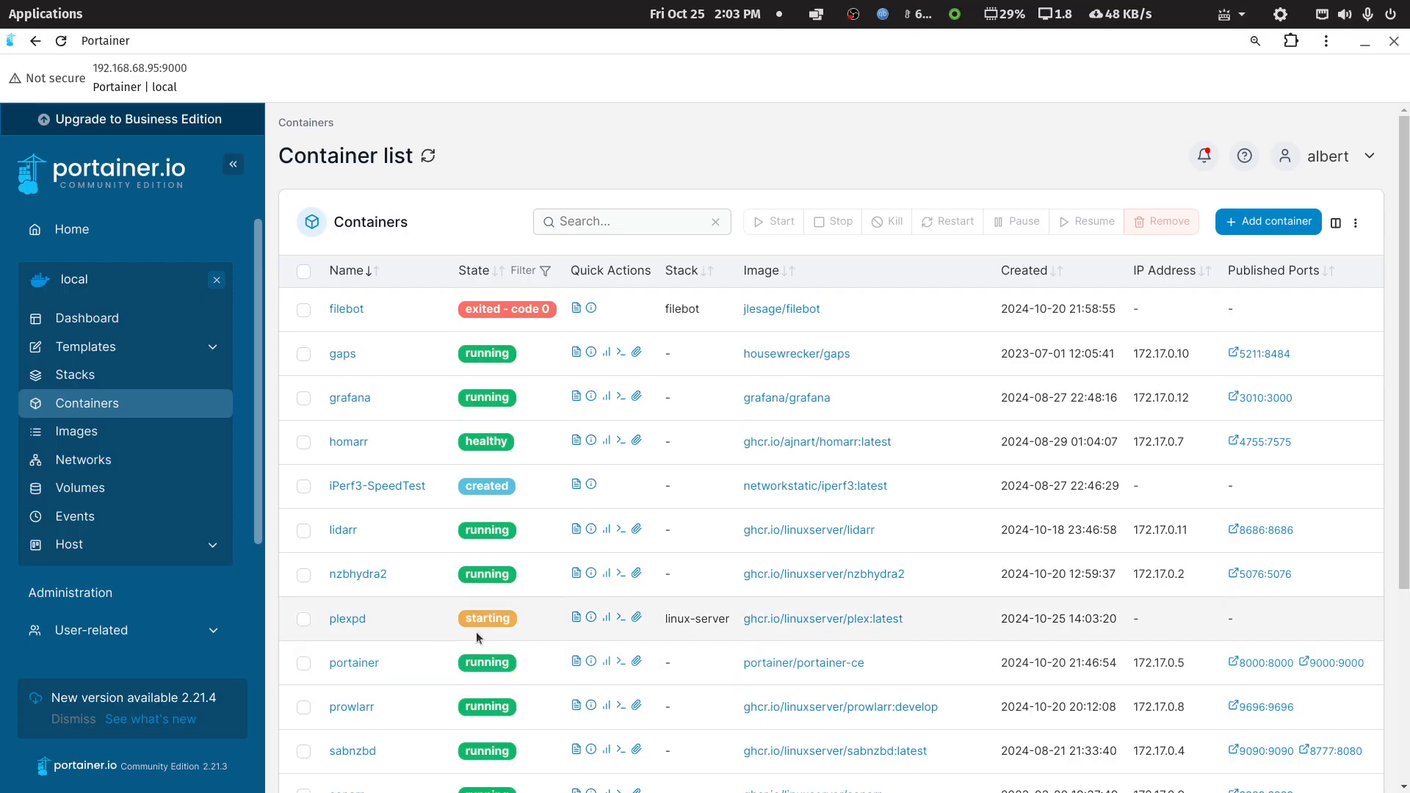
double_click(565, 37)
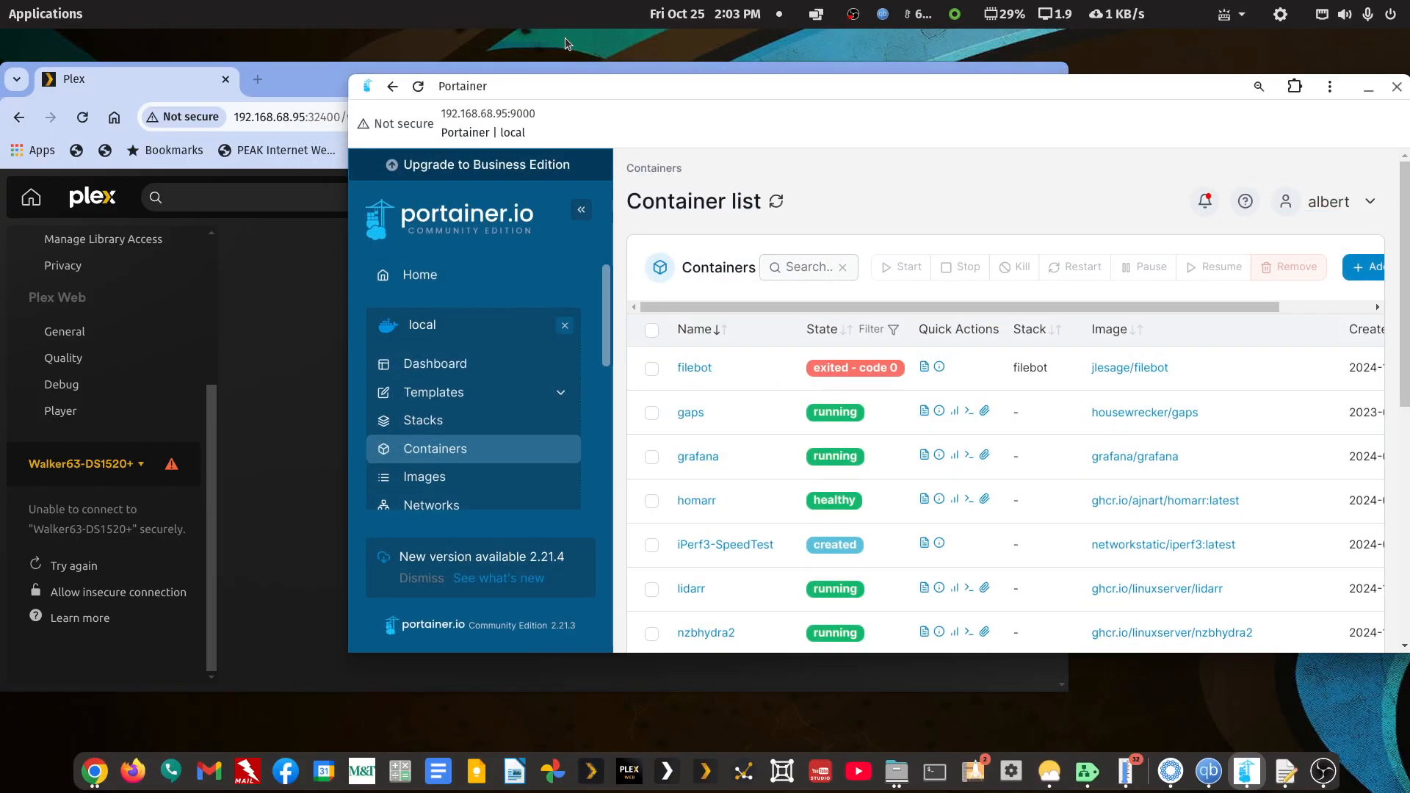
click(317, 79)
click(82, 119)
click(84, 122)
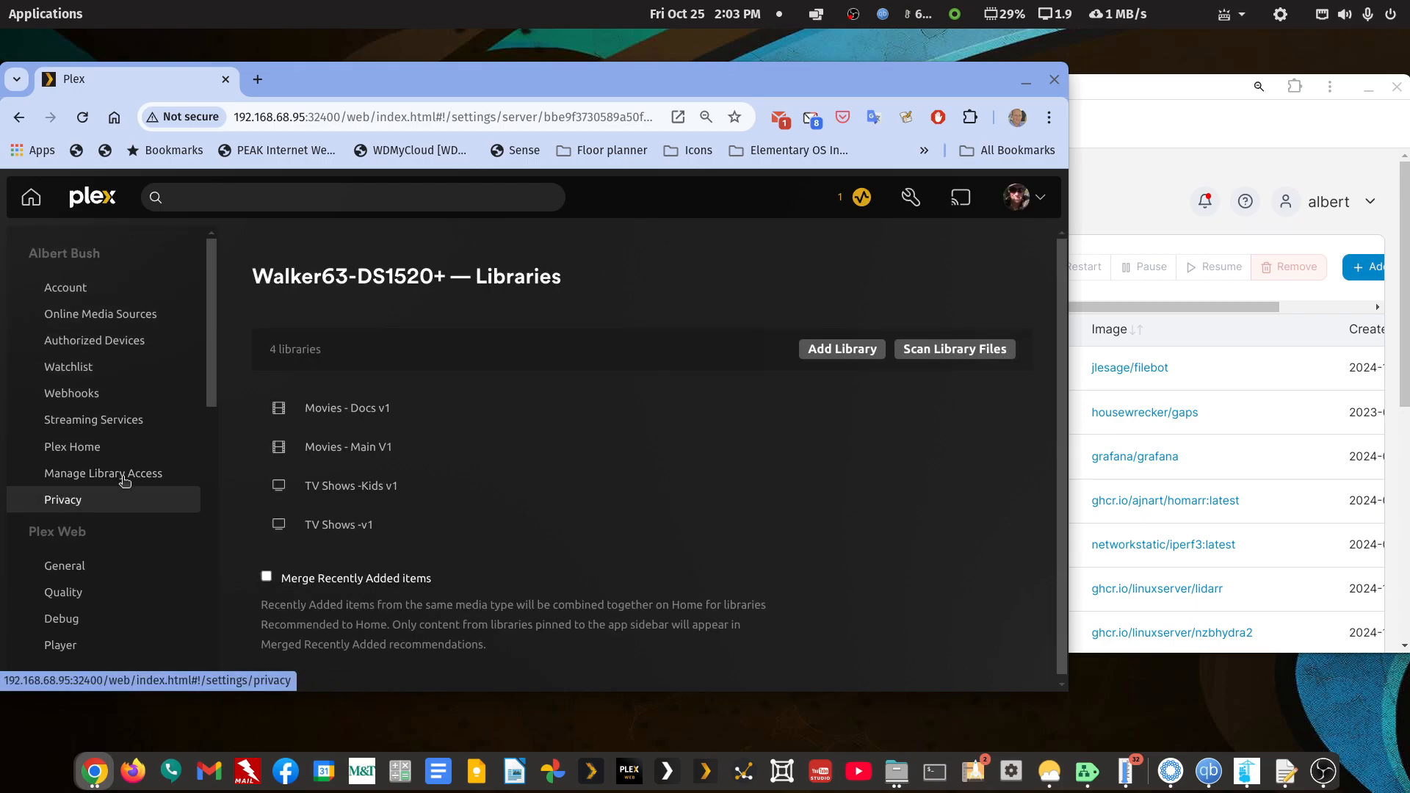
Step: Switch back to Portainer and refresh the container list to check the plexpd container's health state
double_click(733, 66)
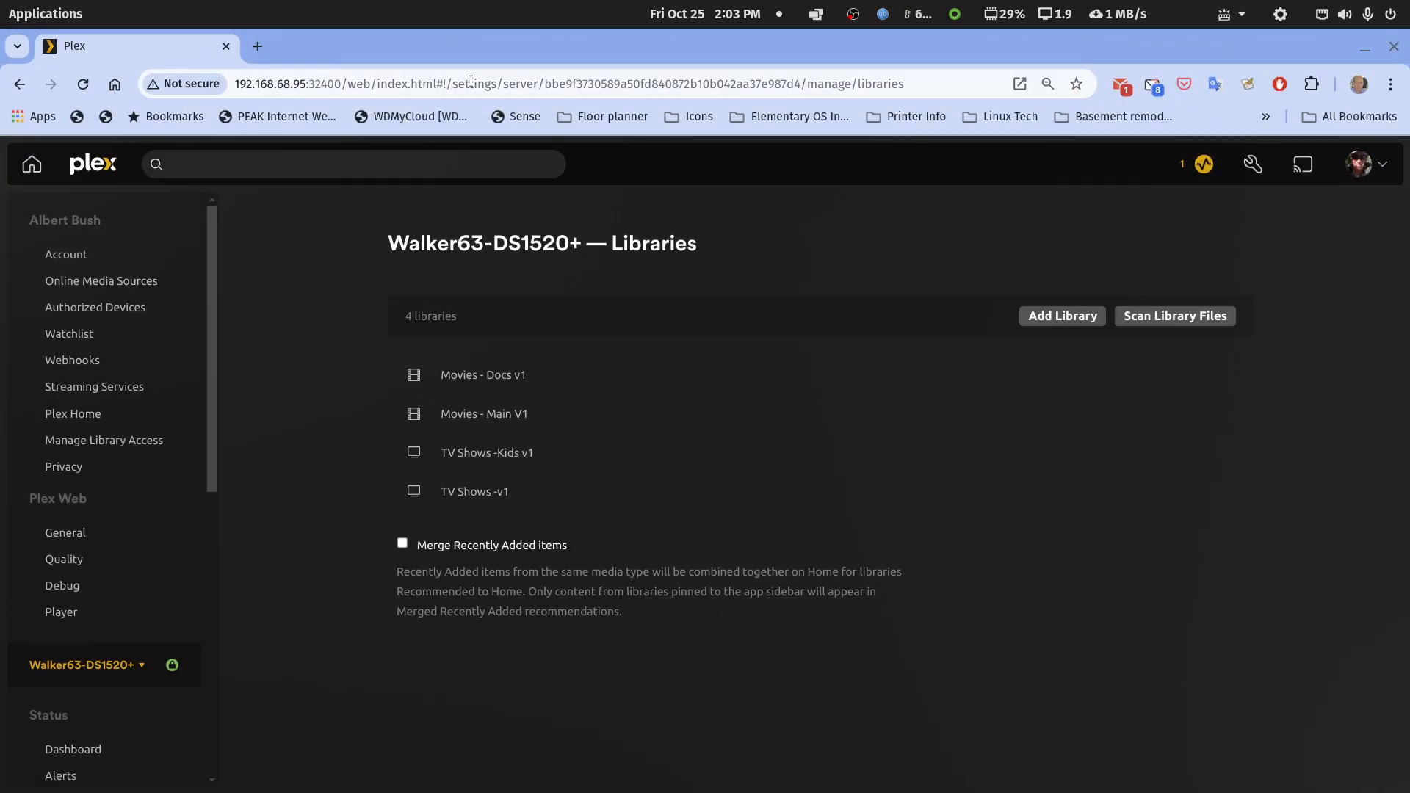
double_click(730, 63)
click(1084, 89)
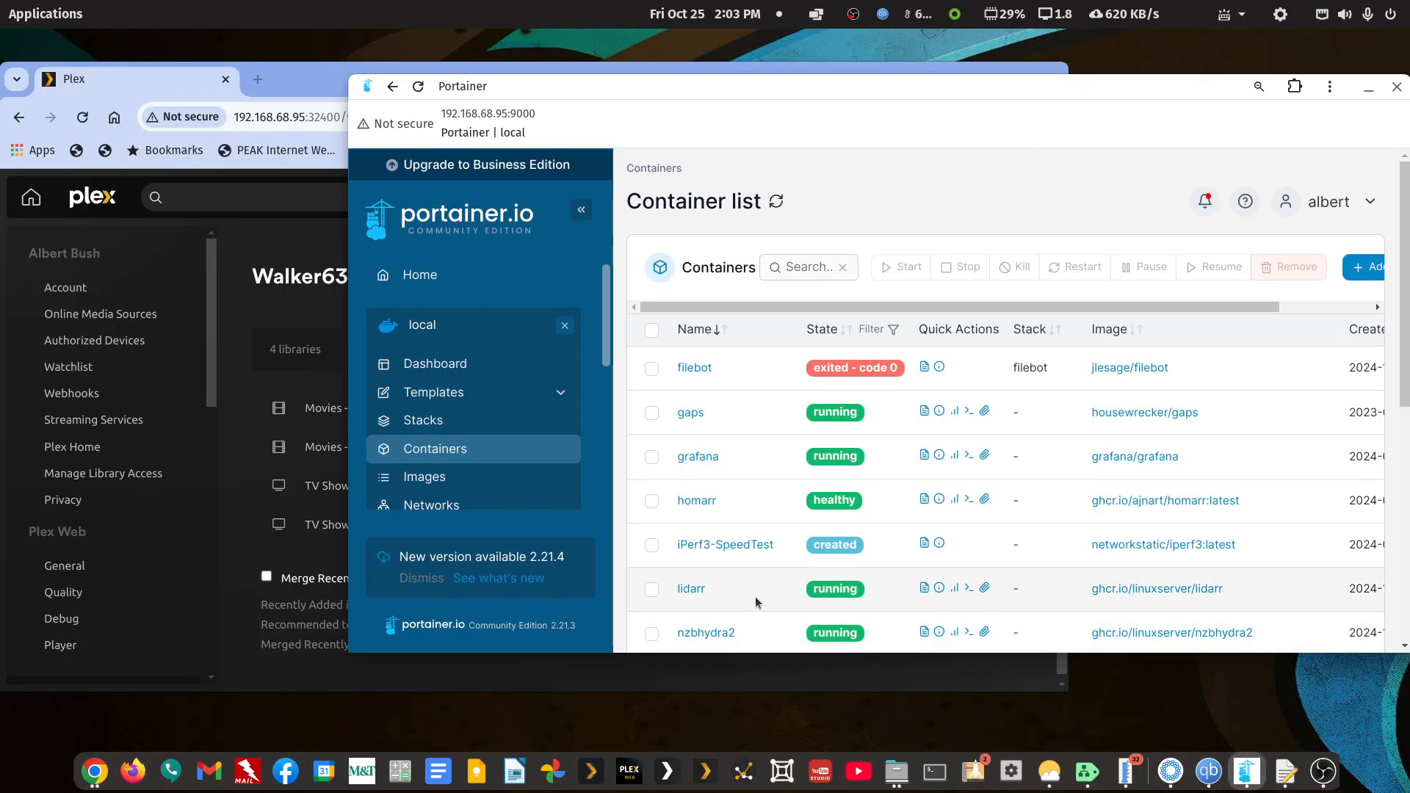
scroll(755, 596, down, 3)
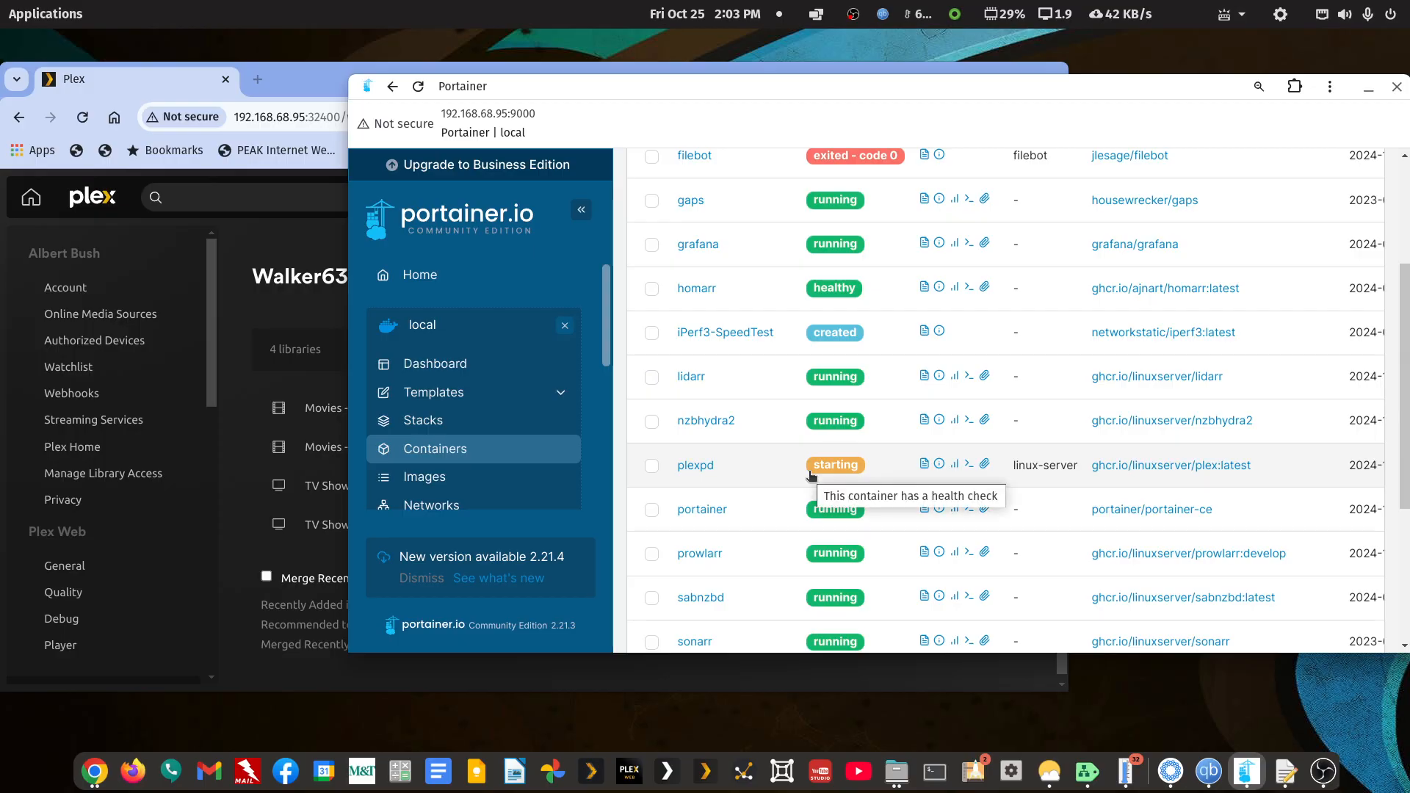
click(418, 87)
scroll(764, 385, down, 3)
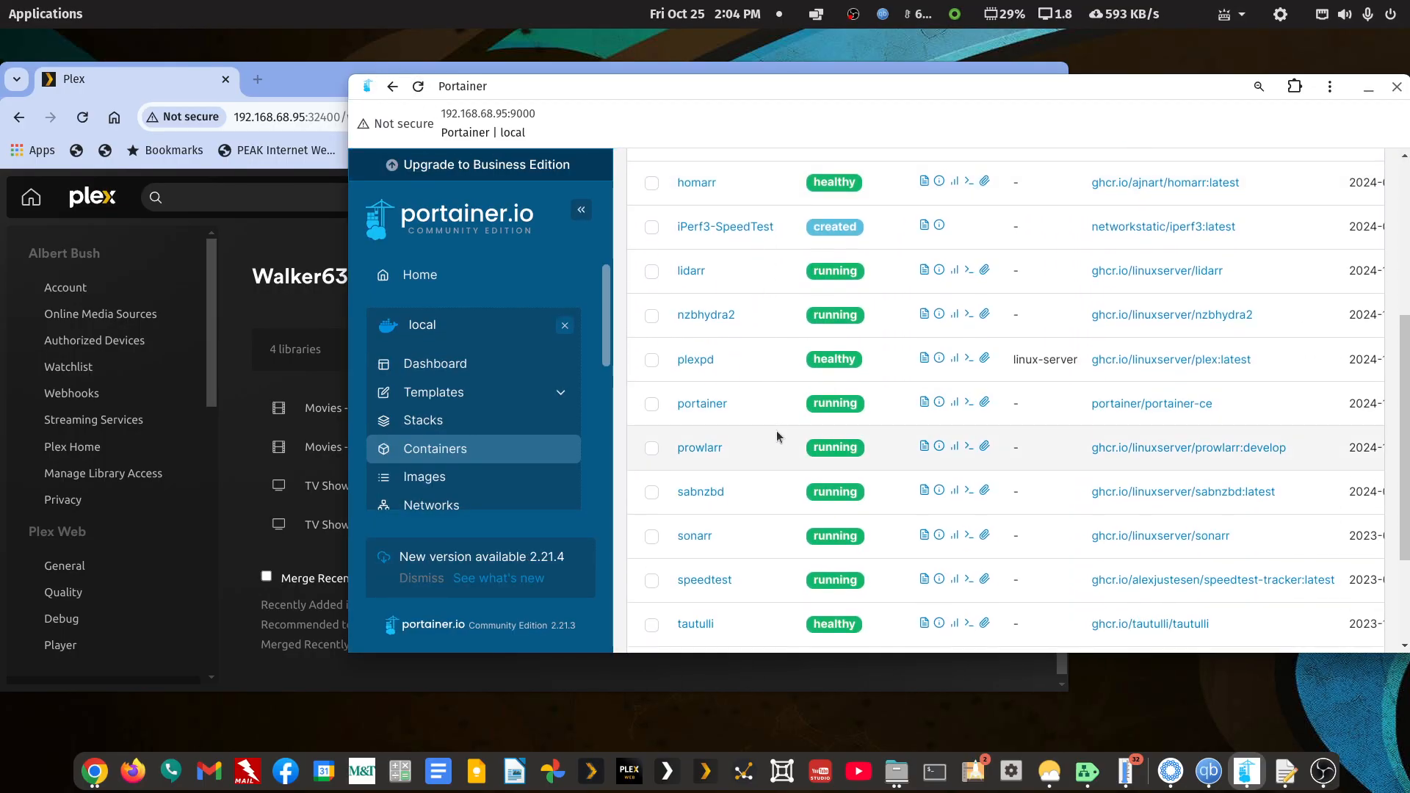
Step: Minimize the Portainer window and maximize the Plex Libraries window
click(1367, 89)
drag(880, 78, 1076, 74)
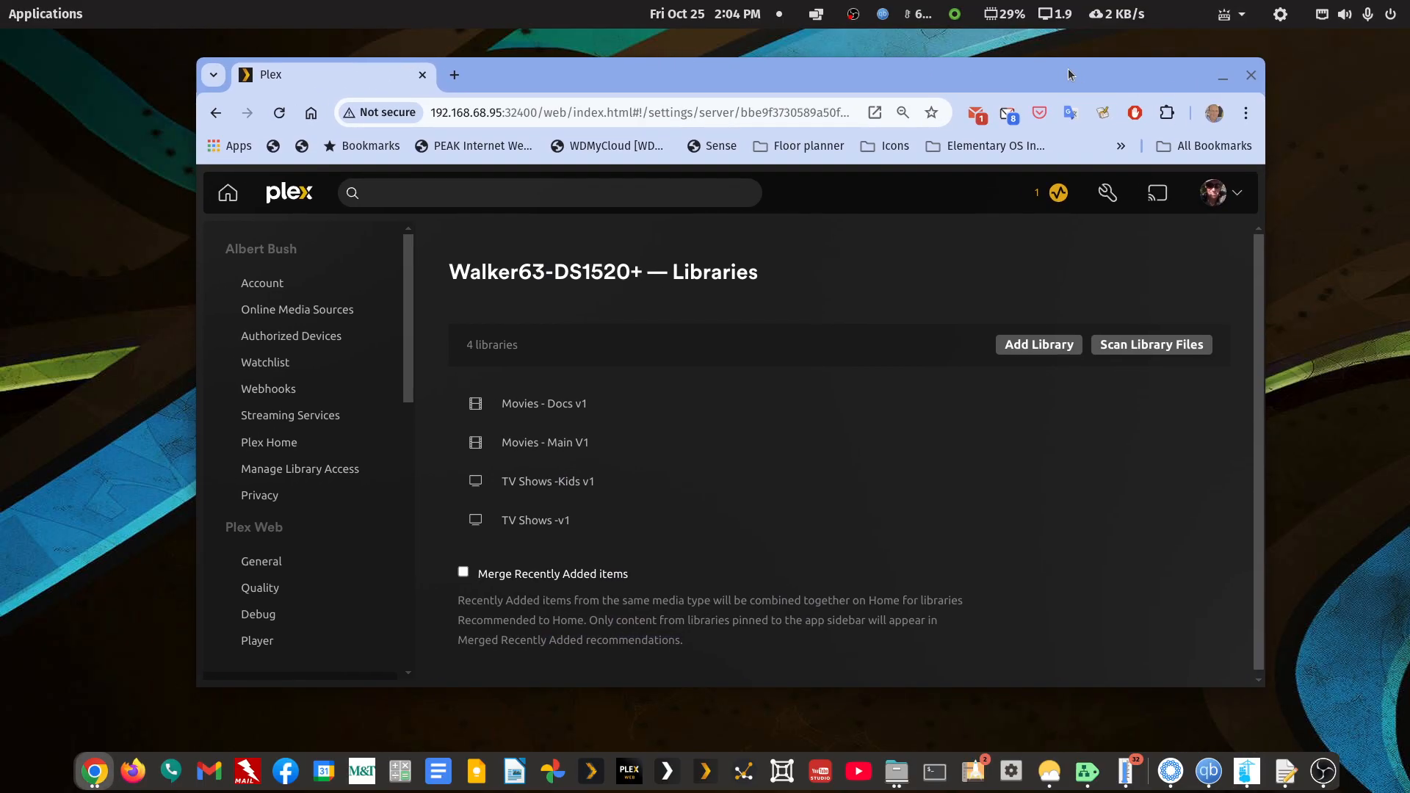
double_click(1067, 68)
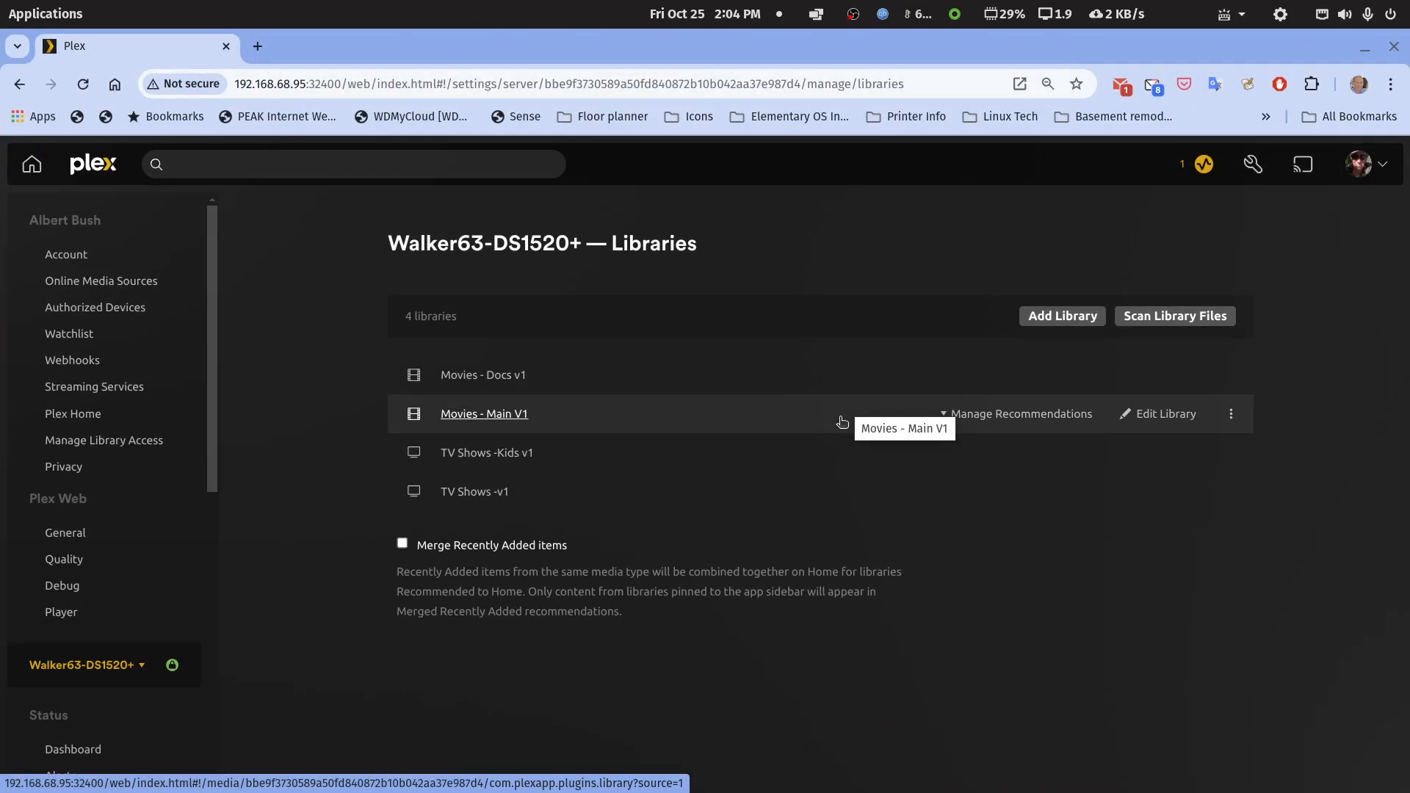
Step: Start a new library of type Movies named "Movies - Main V2" and proceed to its folder selection
click(1078, 318)
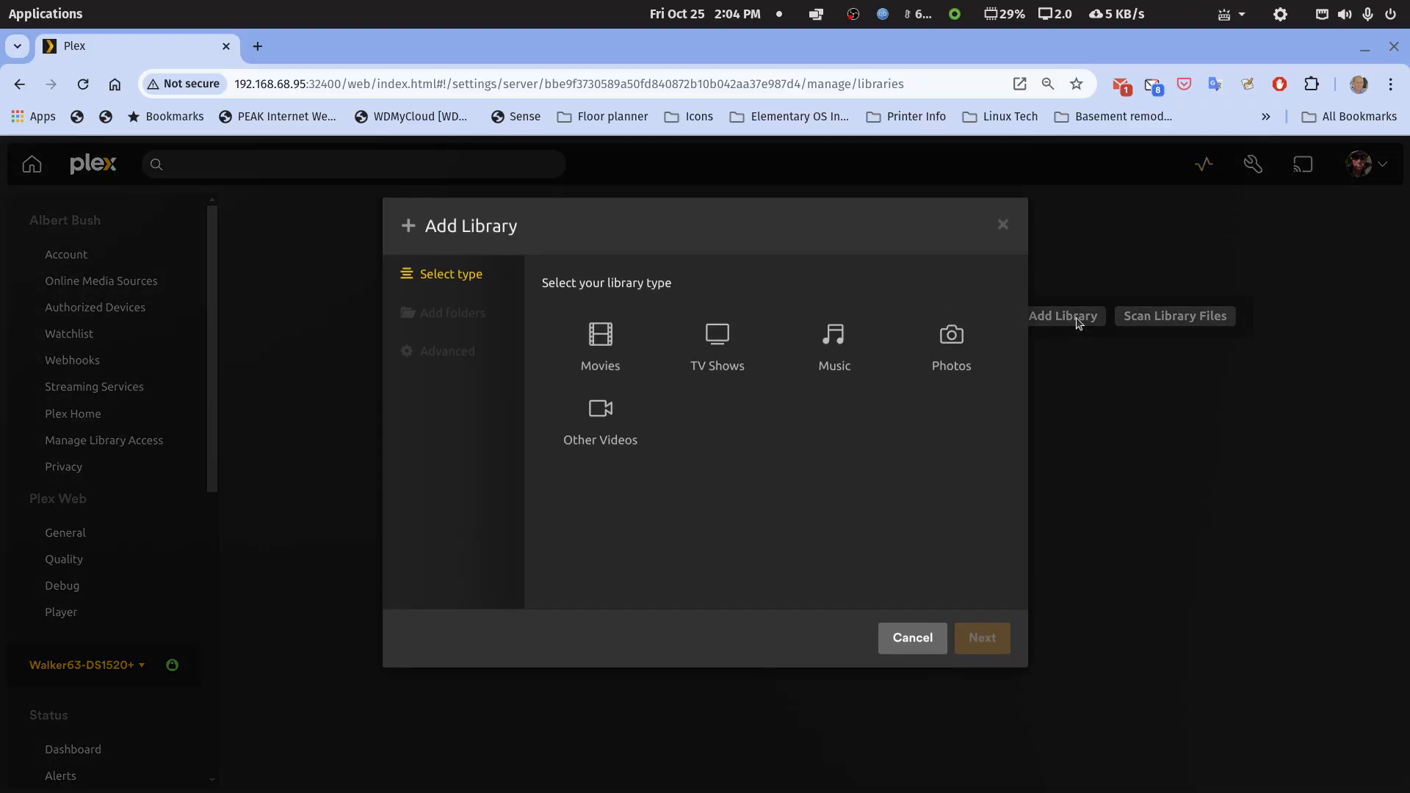
click(600, 346)
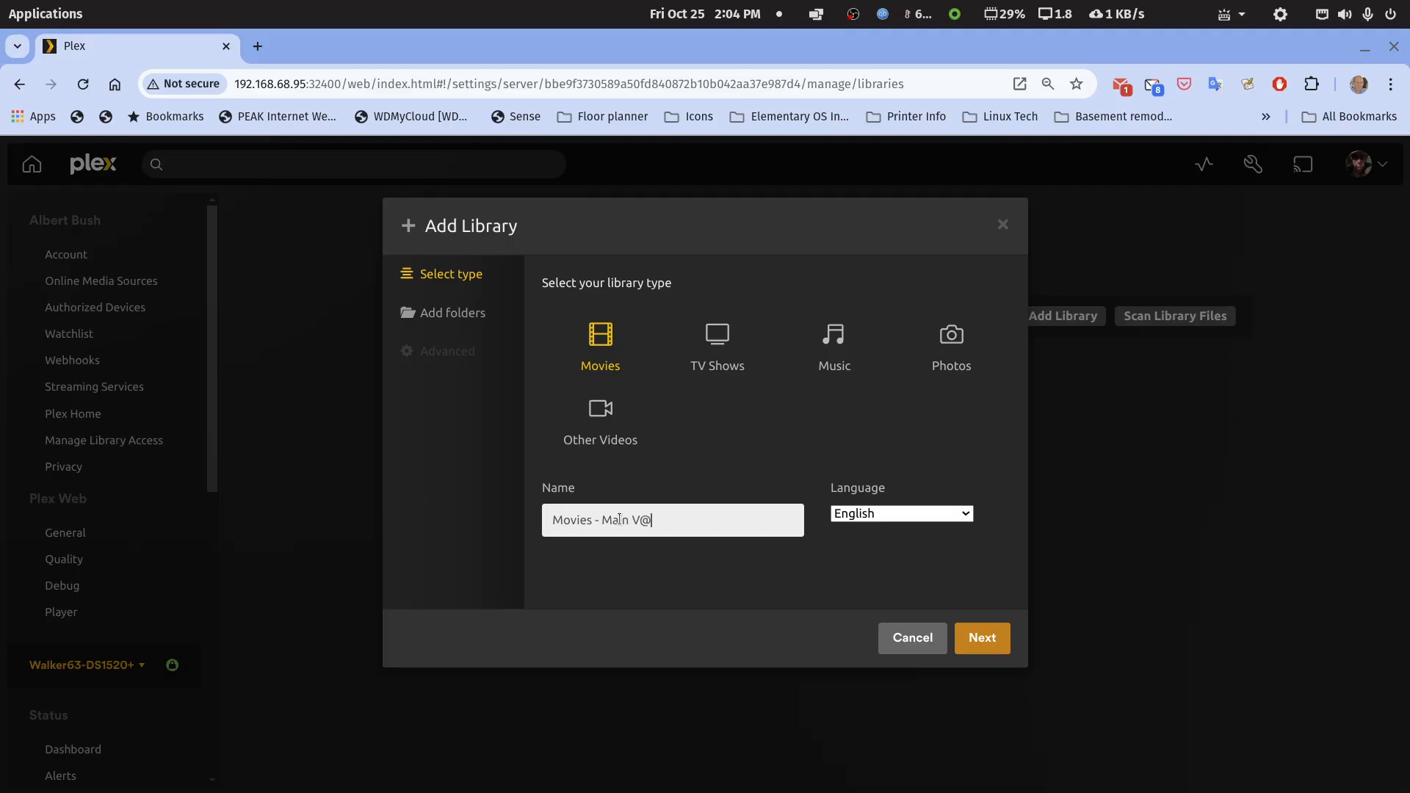
click(976, 635)
Step: Add the folder /plexmediav2/movie-libraries/movie-main to the new movie library
click(798, 329)
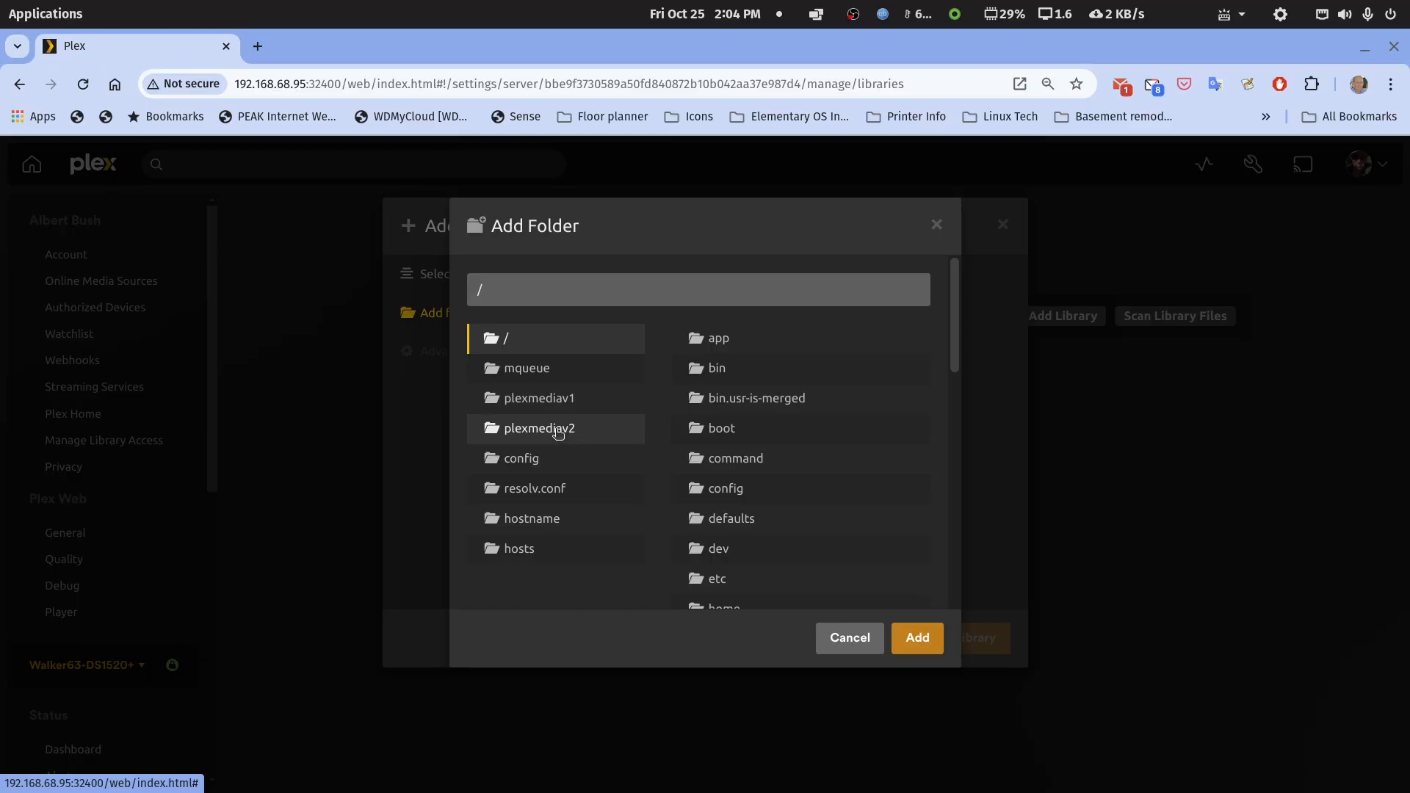
click(558, 431)
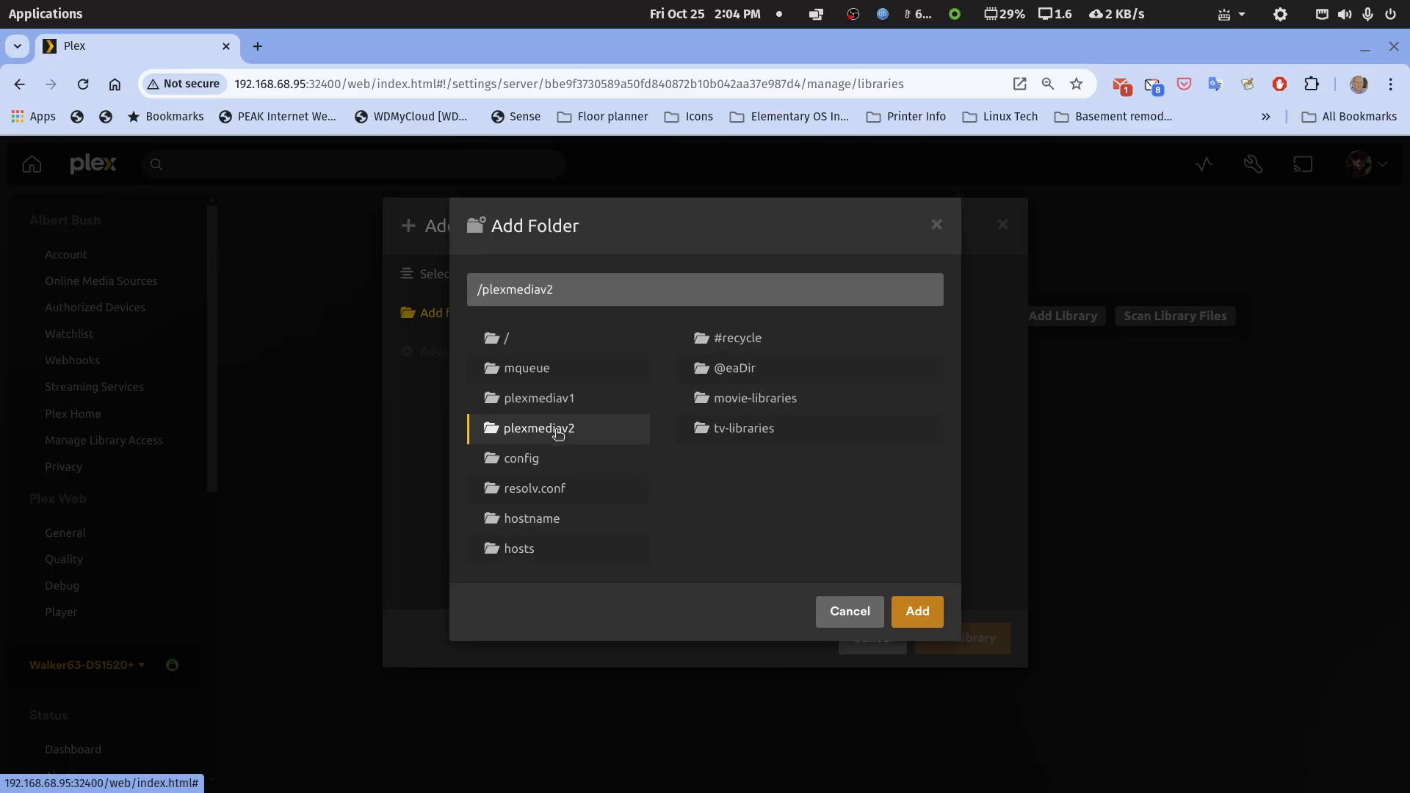
click(740, 400)
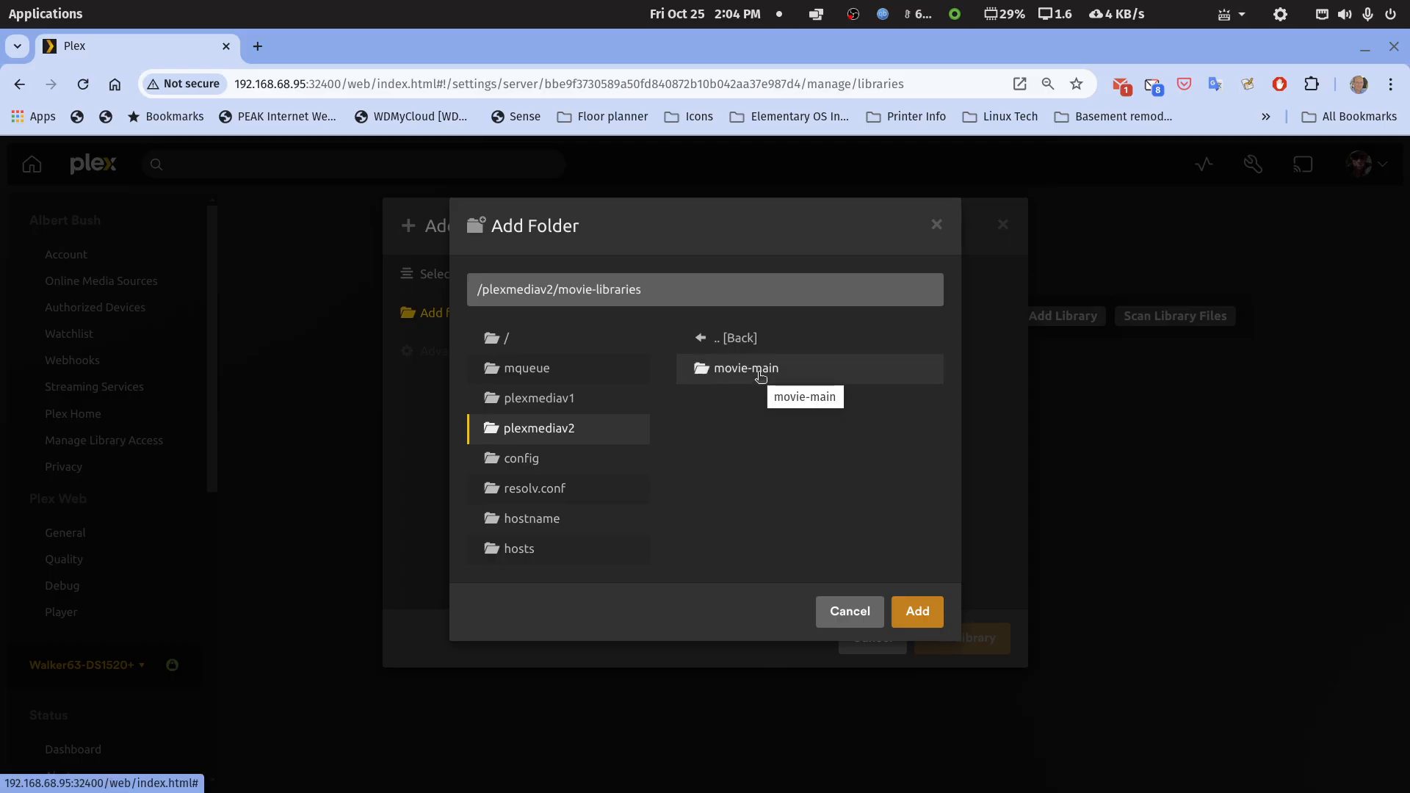
click(761, 377)
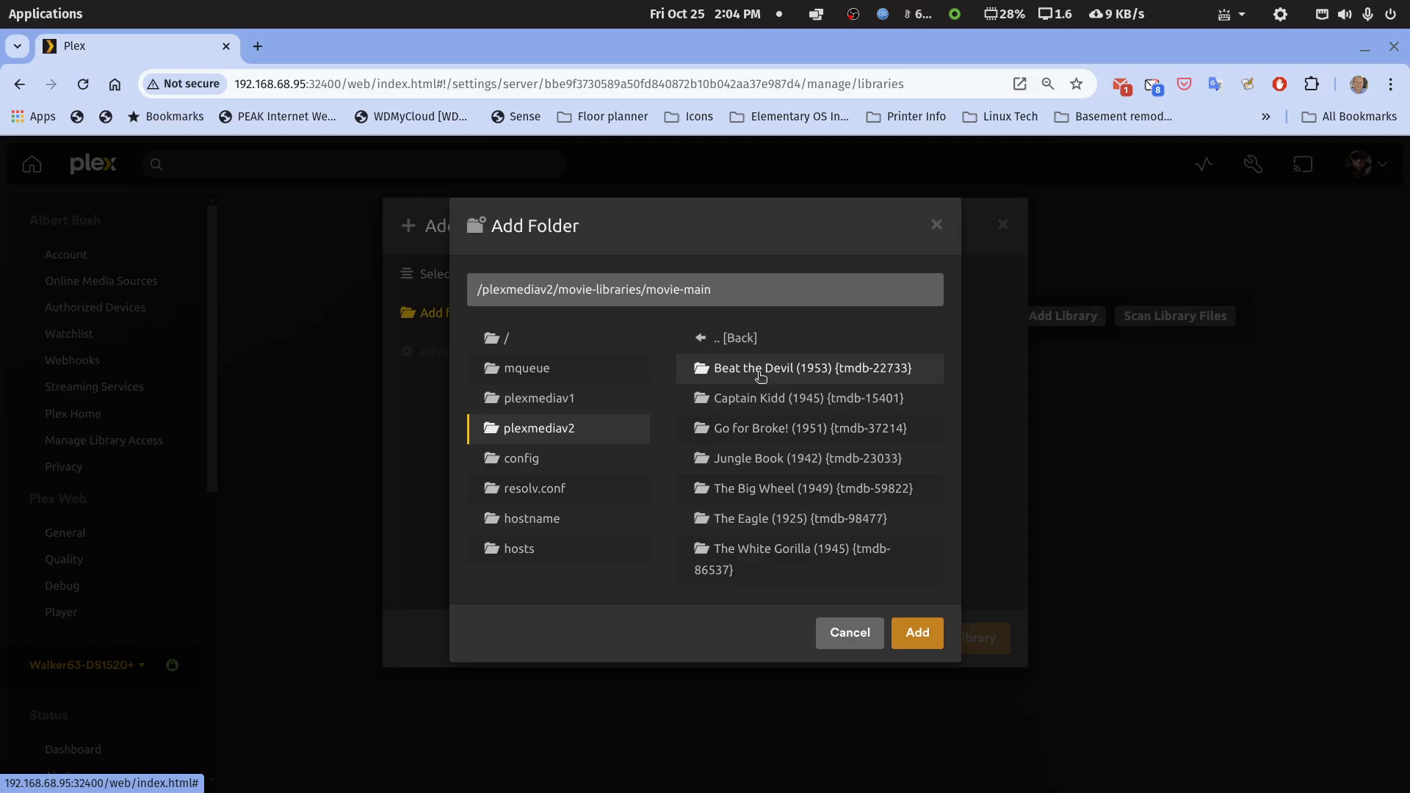
click(917, 633)
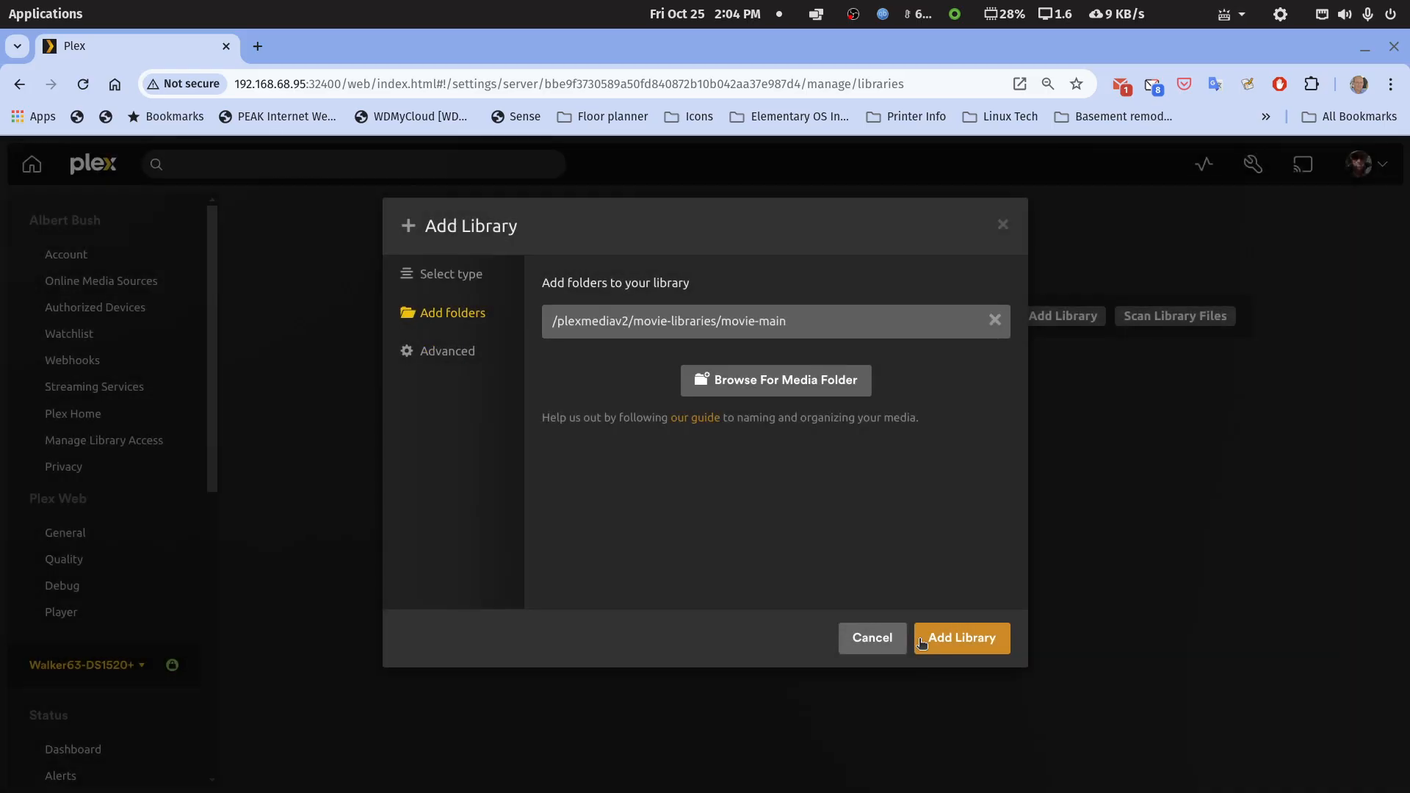
Step: Enable automatic collections through the minimum collection size in the advanced settings, and create the Movies - Main V2 library
click(455, 353)
scroll(745, 522, down, 3)
scroll(745, 522, up, 2)
scroll(745, 522, up, 1)
scroll(813, 374, down, 8)
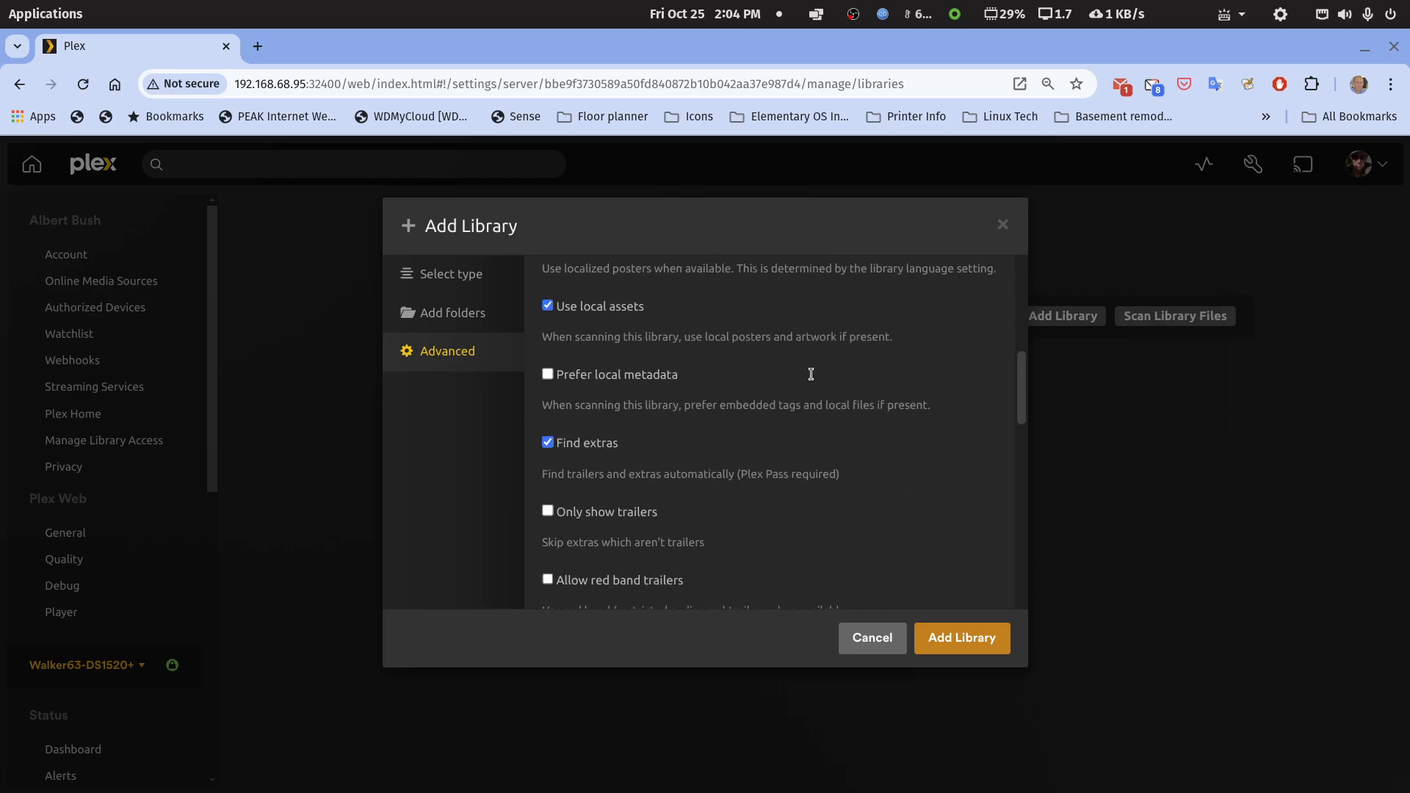
scroll(813, 380, down, 3)
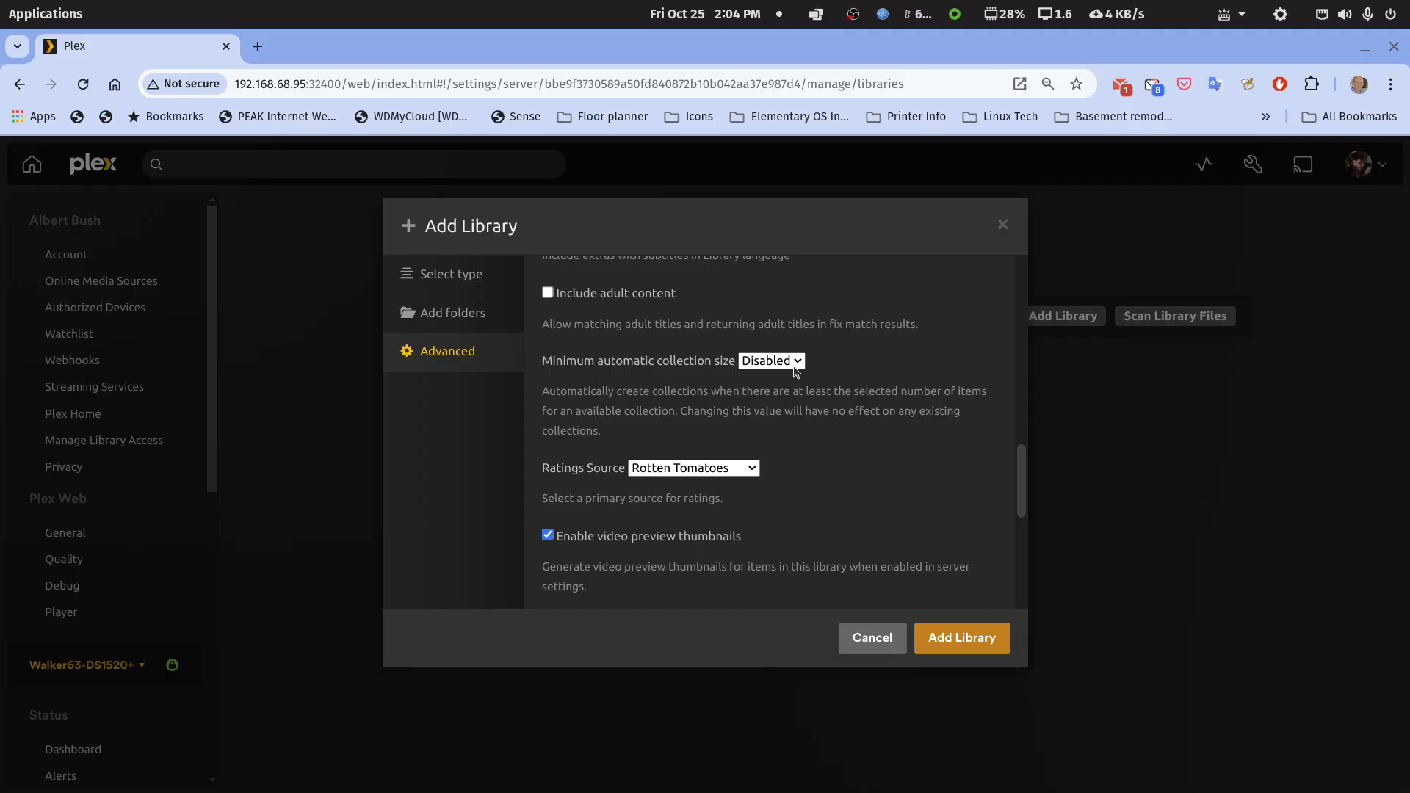
click(796, 363)
click(762, 425)
click(940, 637)
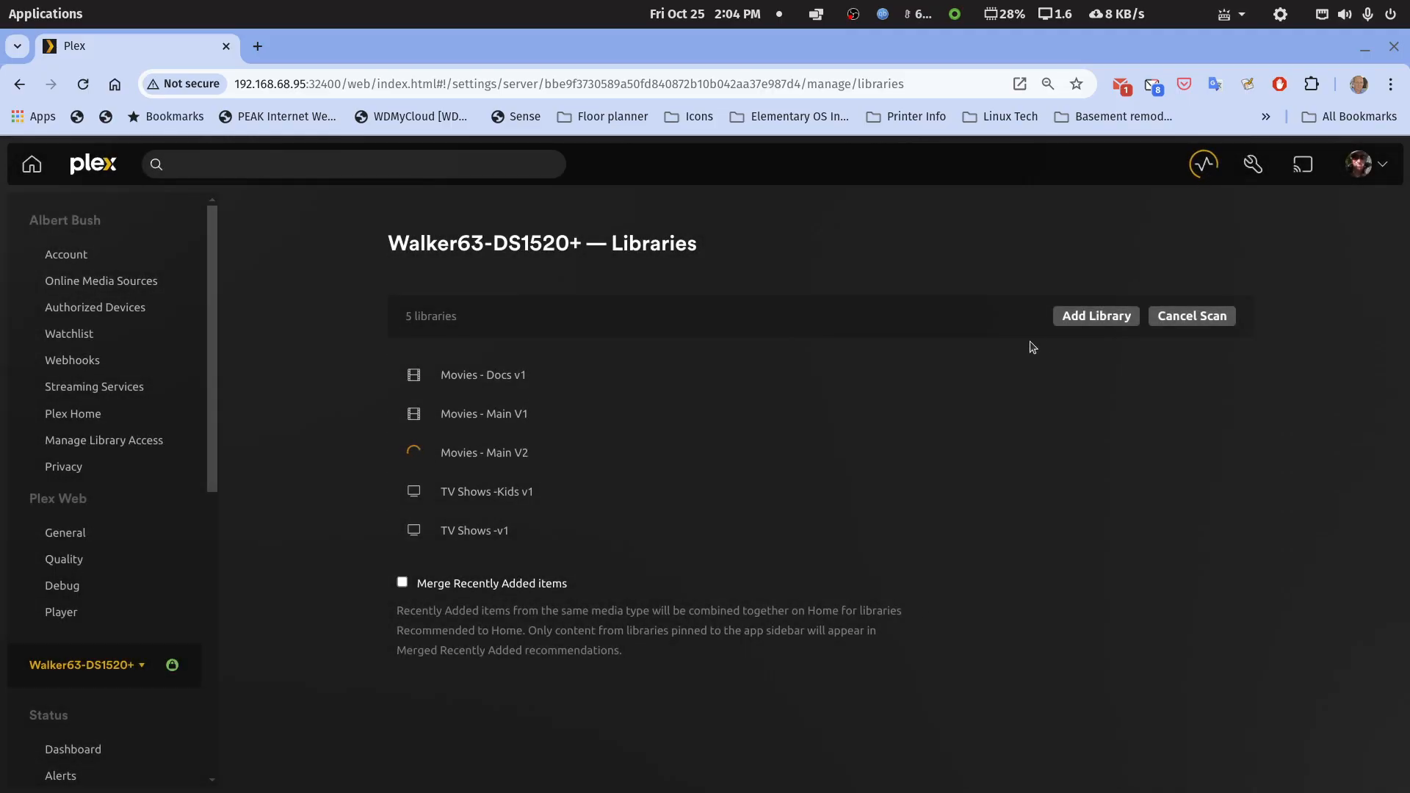
Step: Start a new library of type TV Shows named "TV Shows - V2" and proceed to its folder selection
click(1085, 317)
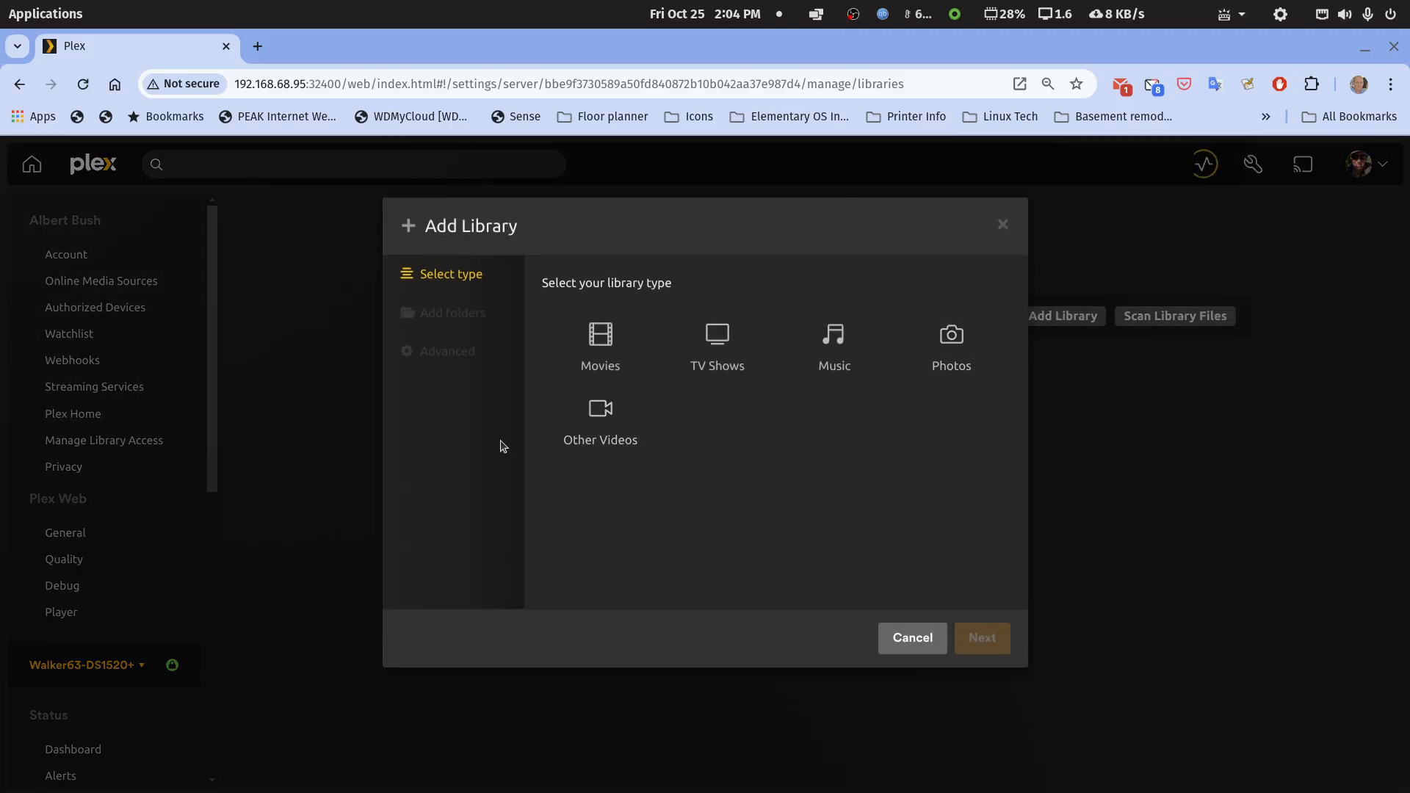
click(672, 334)
click(638, 513)
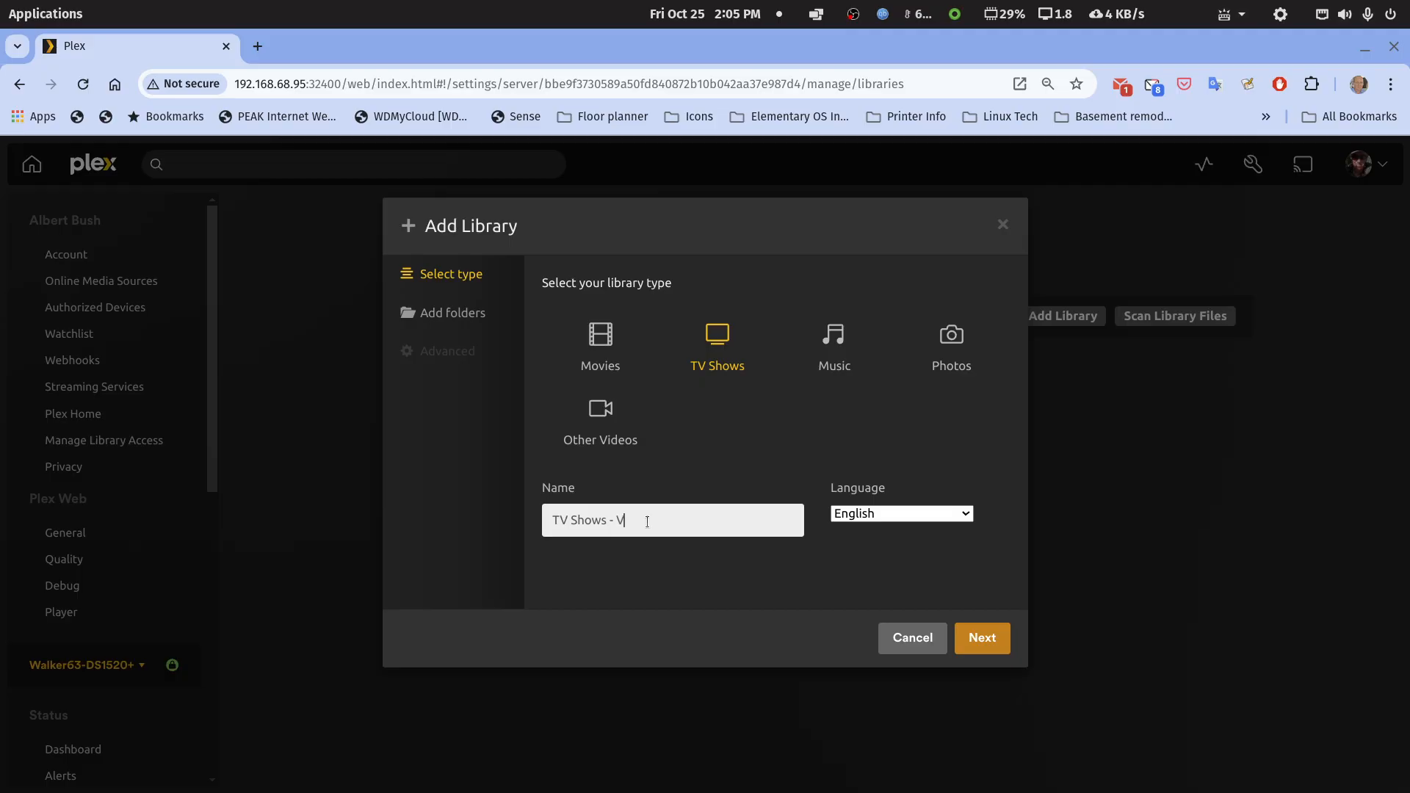
click(978, 639)
click(806, 332)
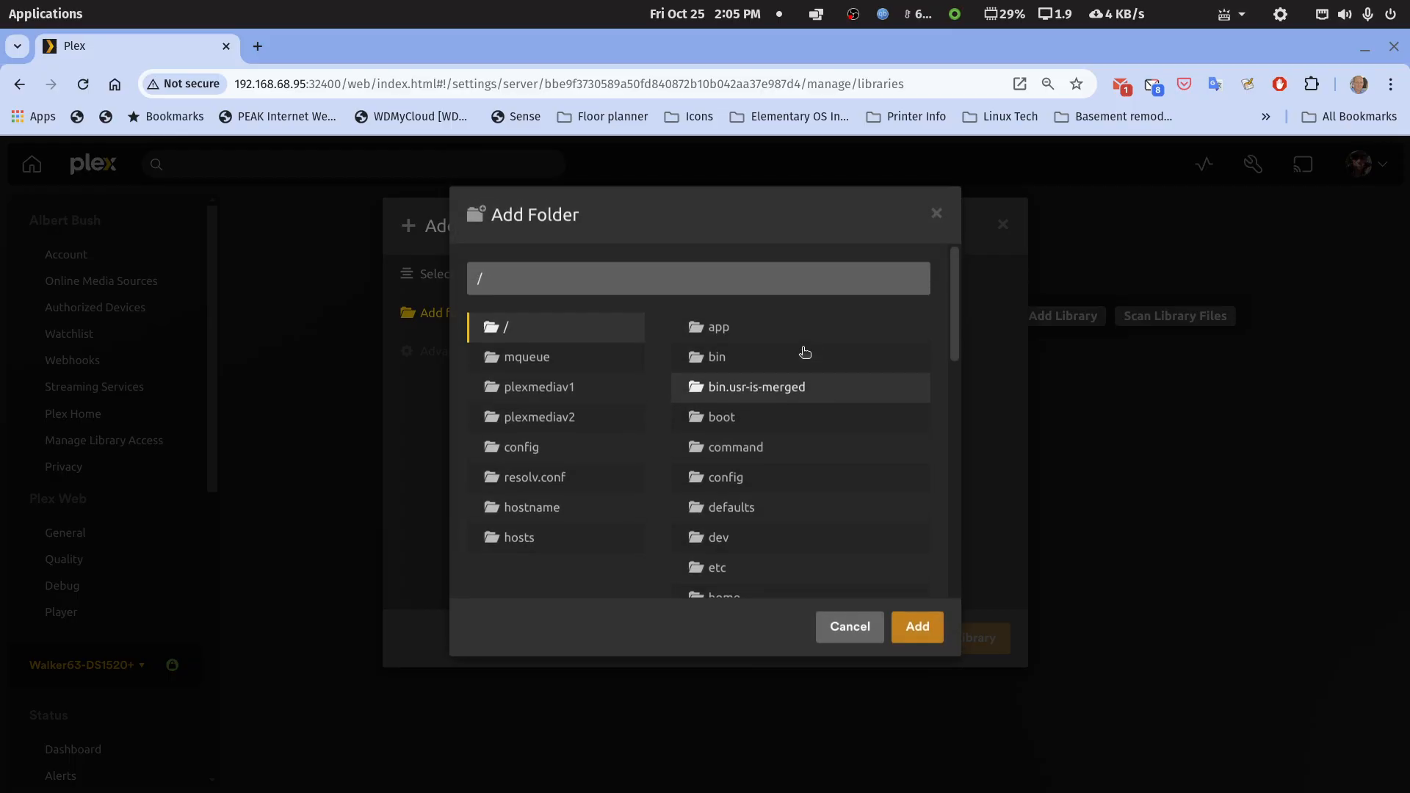
click(540, 431)
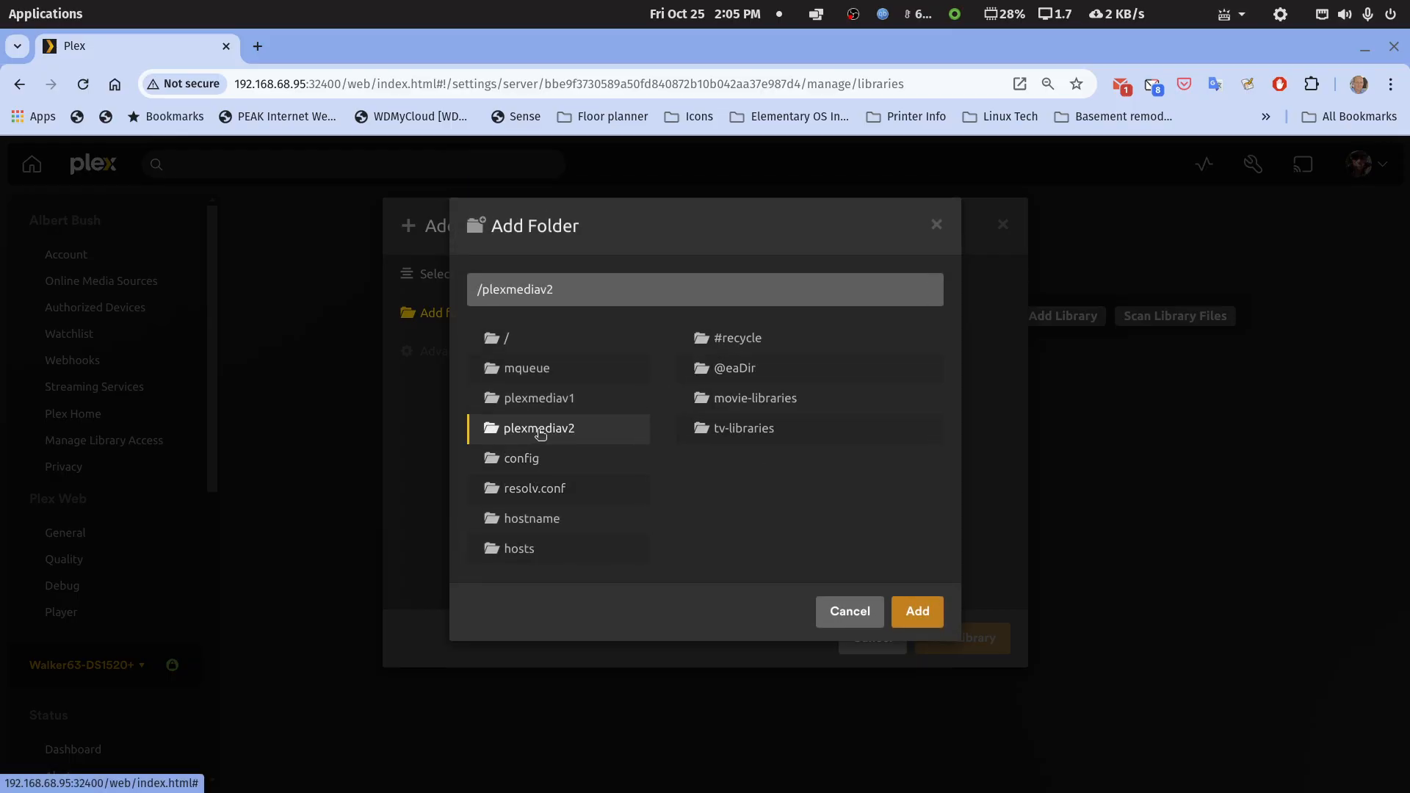
click(912, 611)
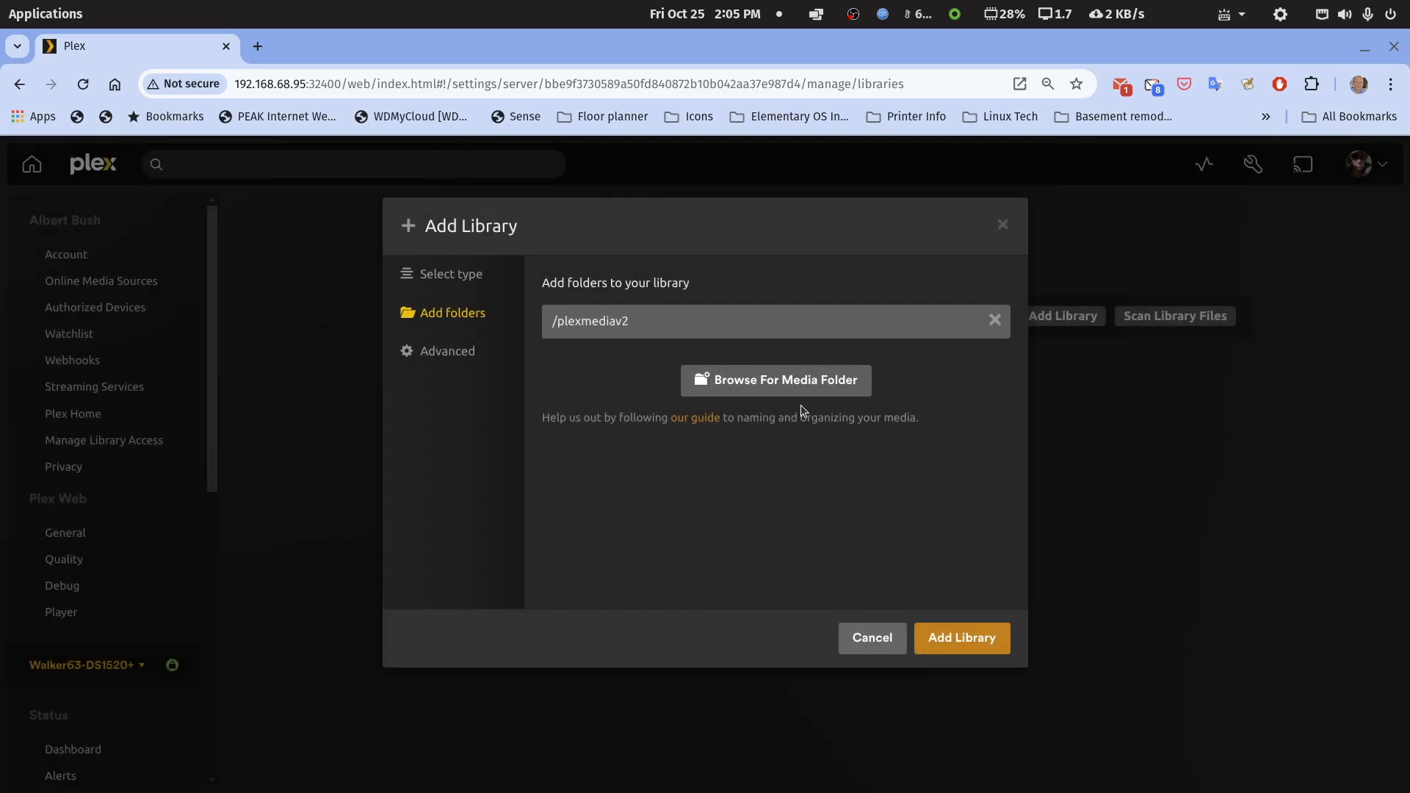
click(993, 318)
Step: Add the folder /plexmediav2/tv-libraries/tv-main to the new TV library
click(767, 327)
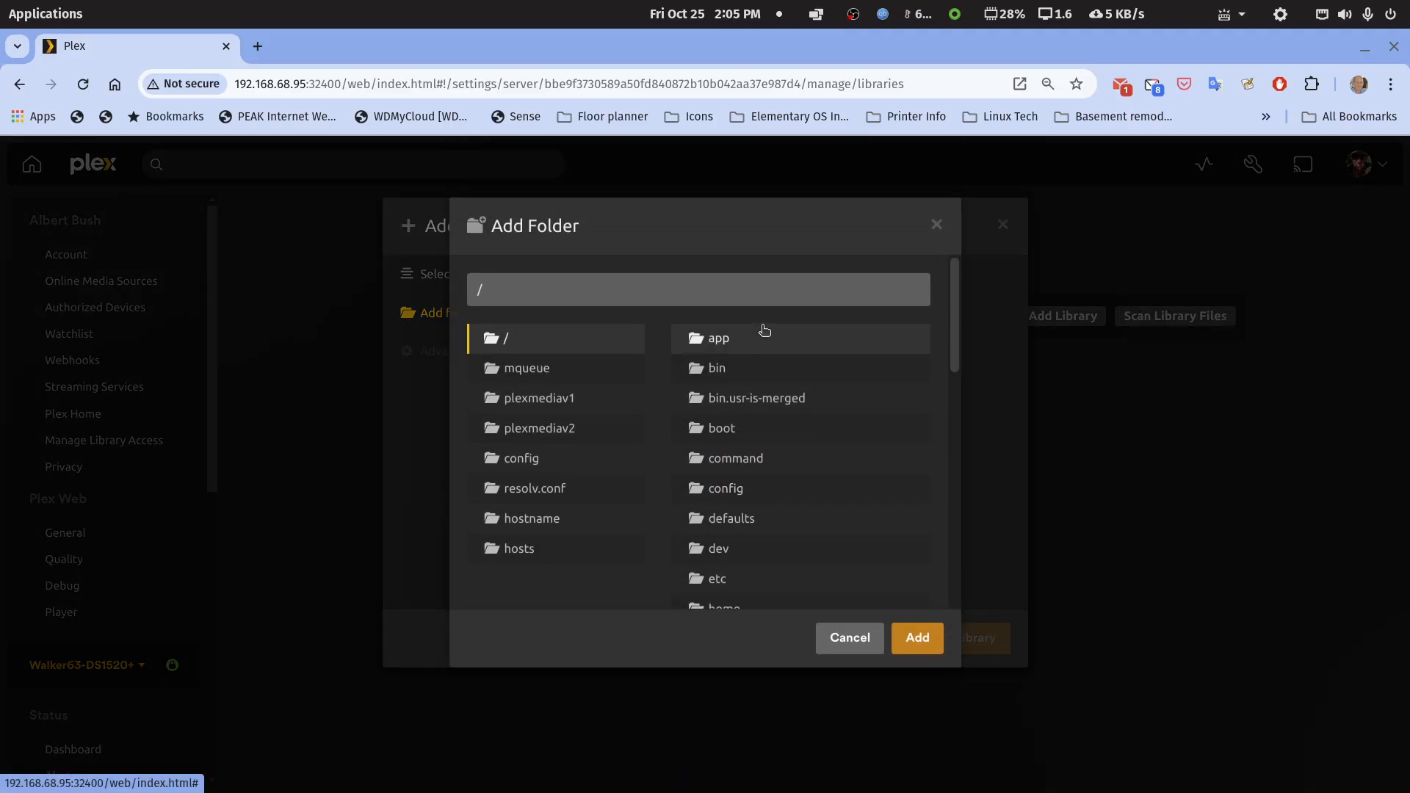
click(528, 430)
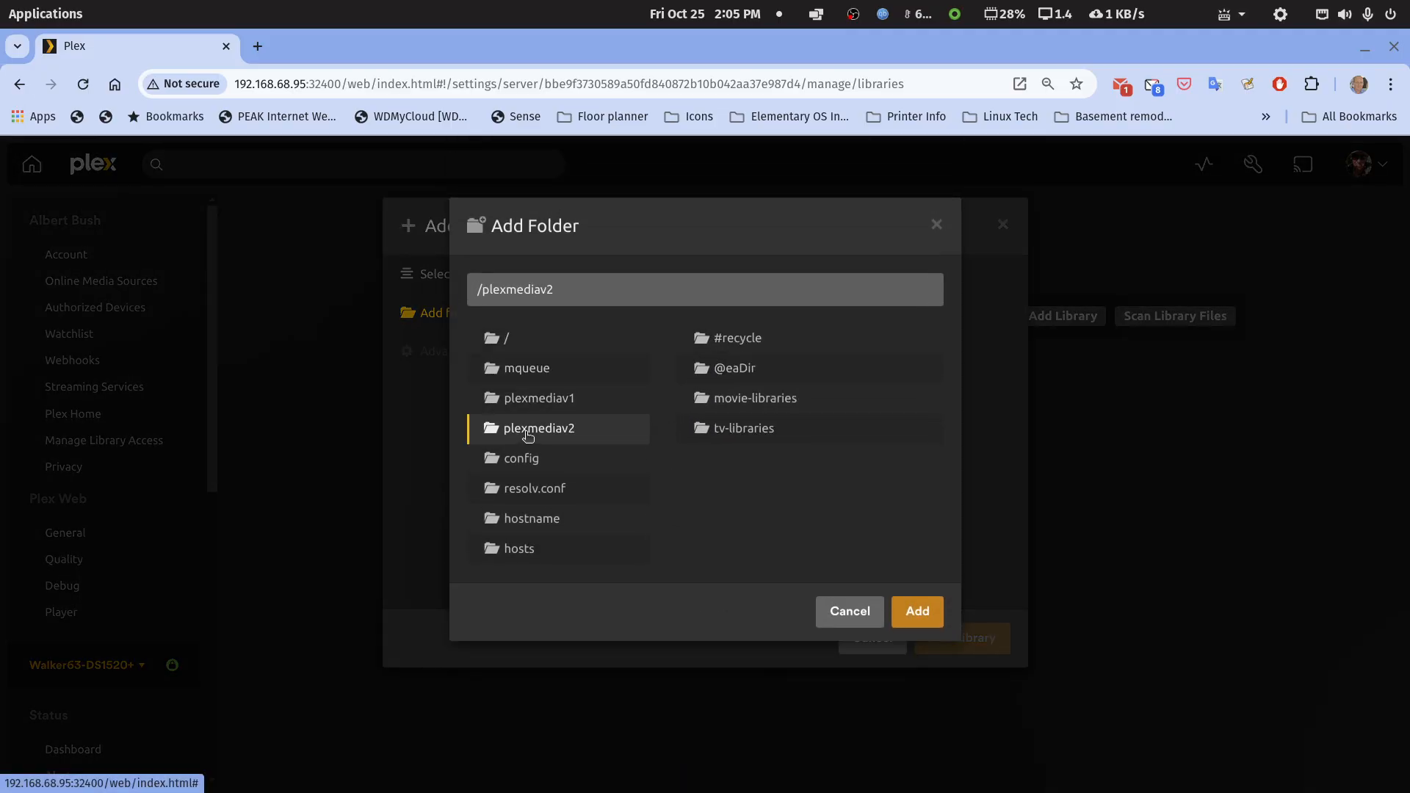
click(745, 432)
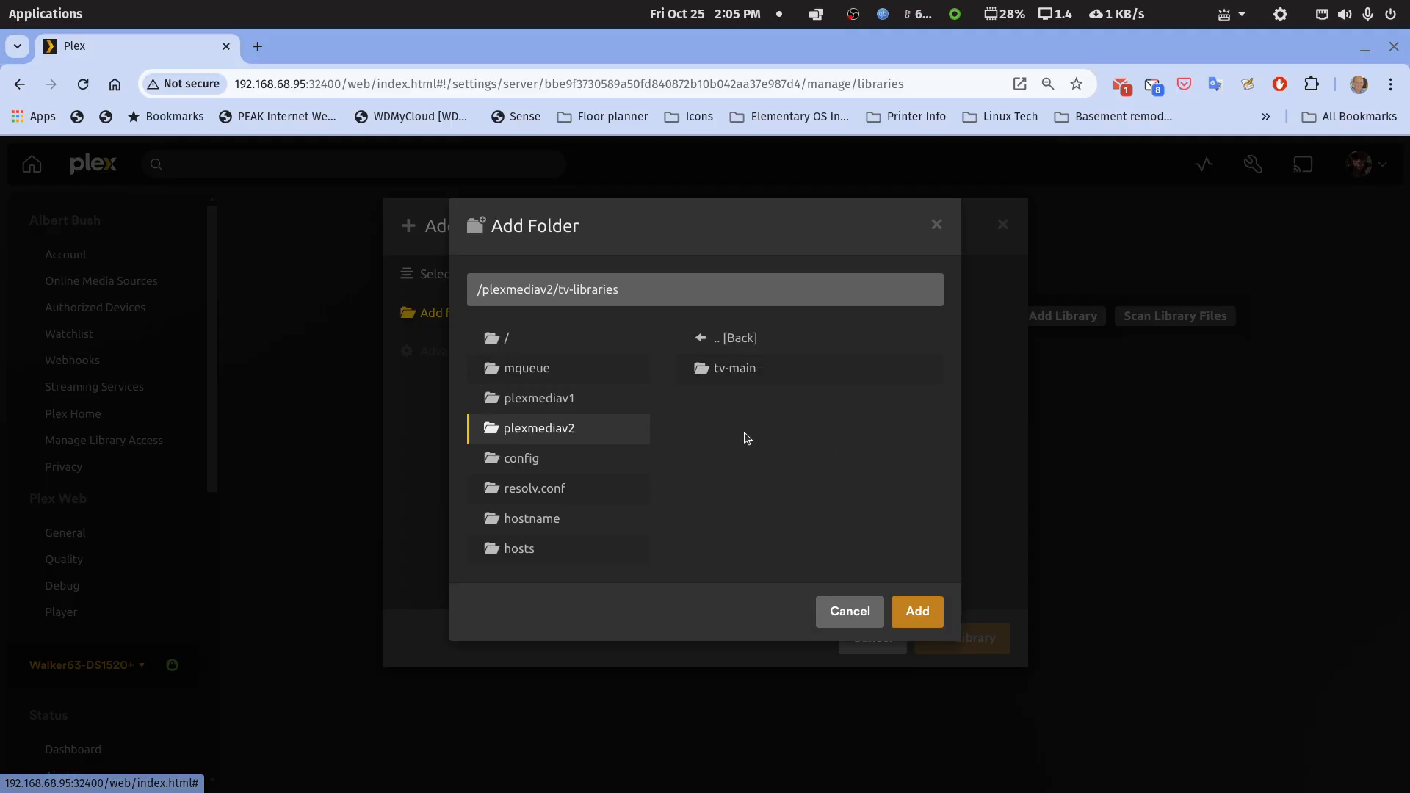
click(736, 378)
click(910, 607)
Step: Set the episode ordering to TheTVDB in the advanced settings and create the TV Shows - V2 library
click(473, 358)
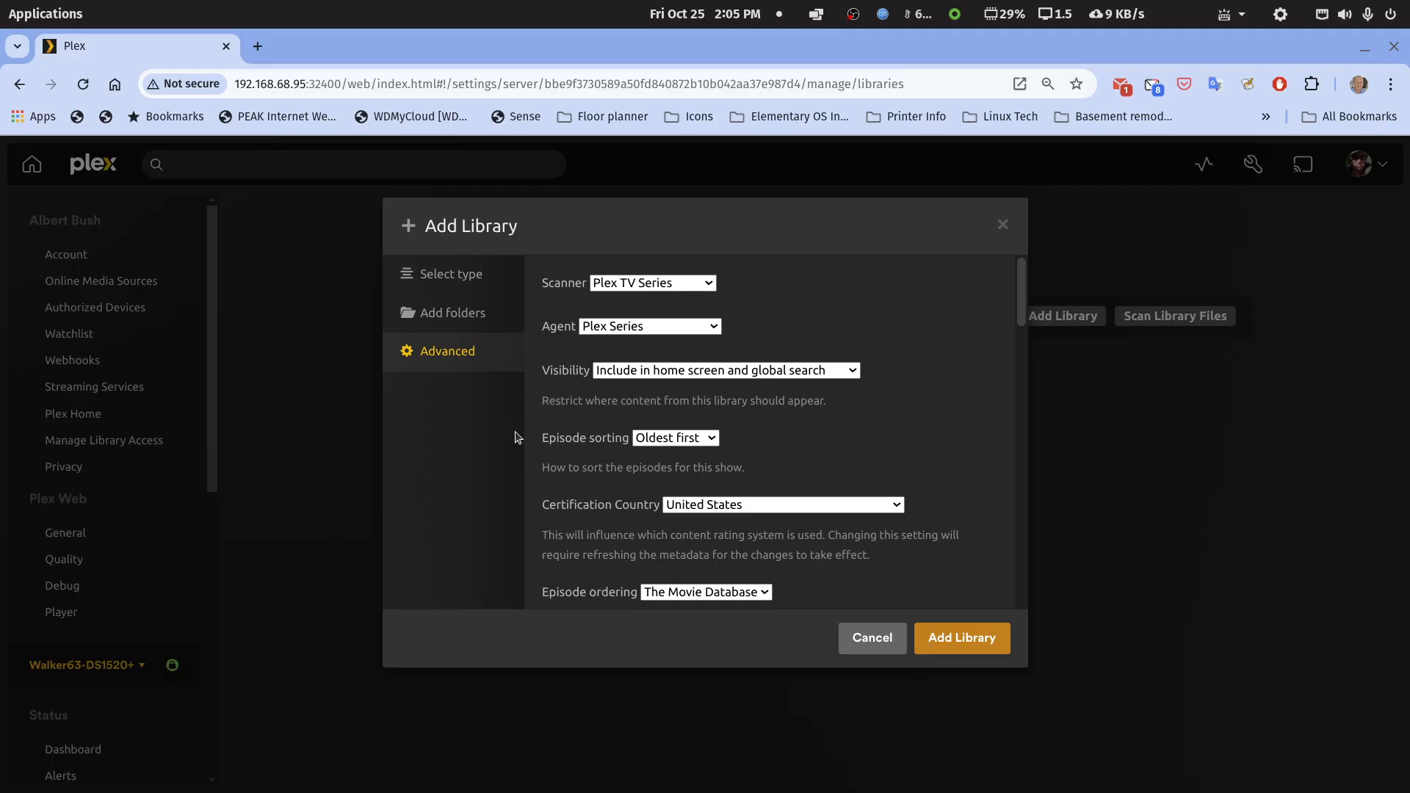
click(705, 592)
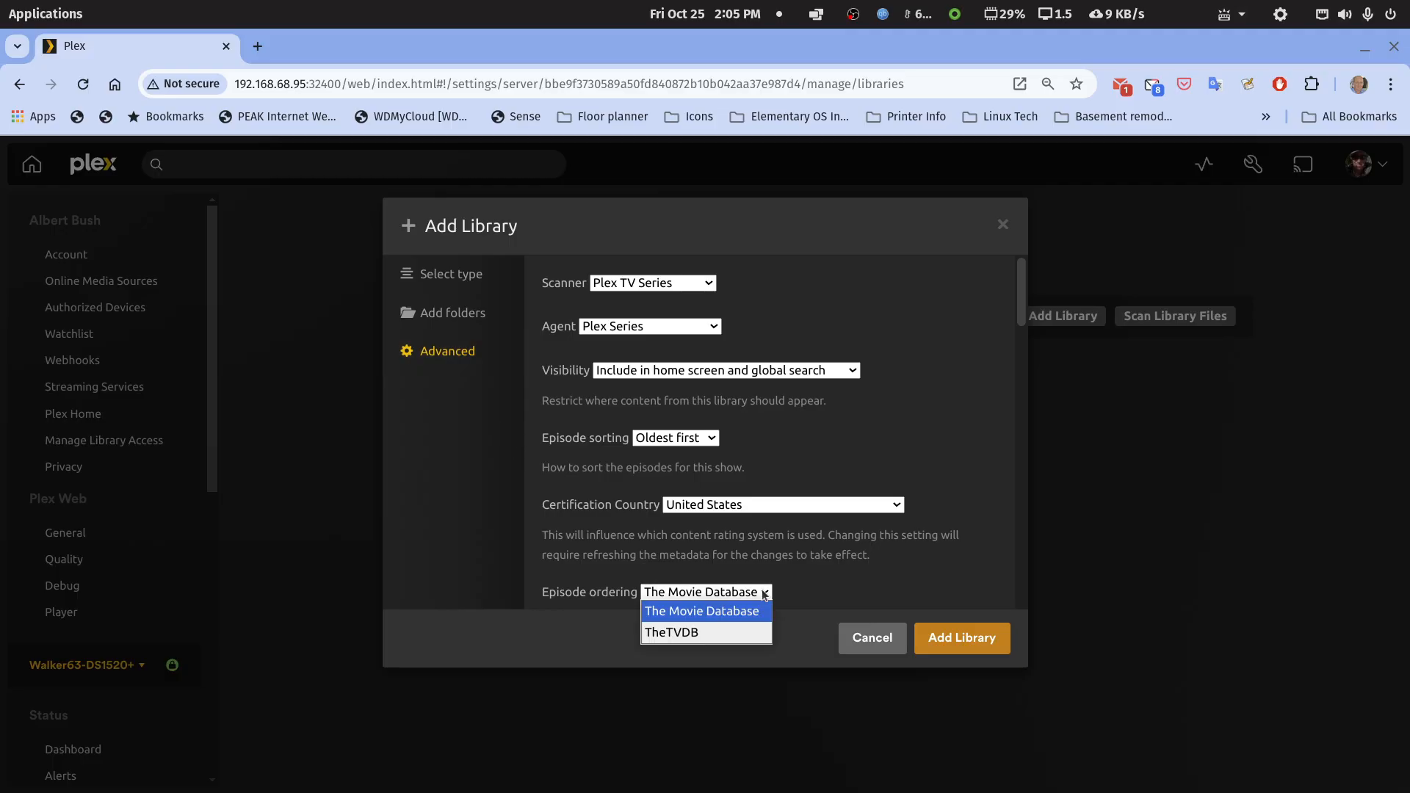
click(718, 632)
click(958, 644)
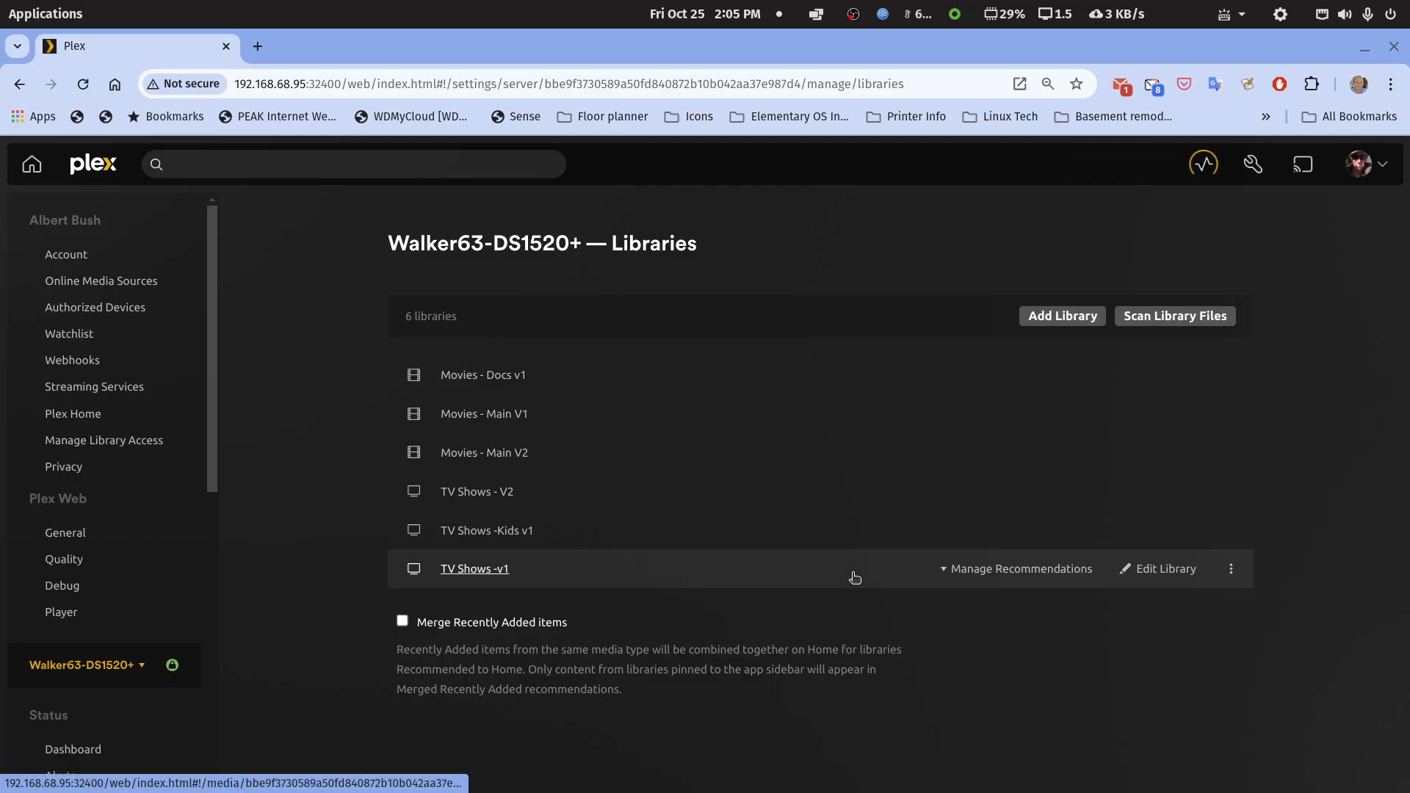
Step: Open the TV Shows - V2 library and examine the Season 1 episodes of Outlaws
click(489, 492)
click(756, 217)
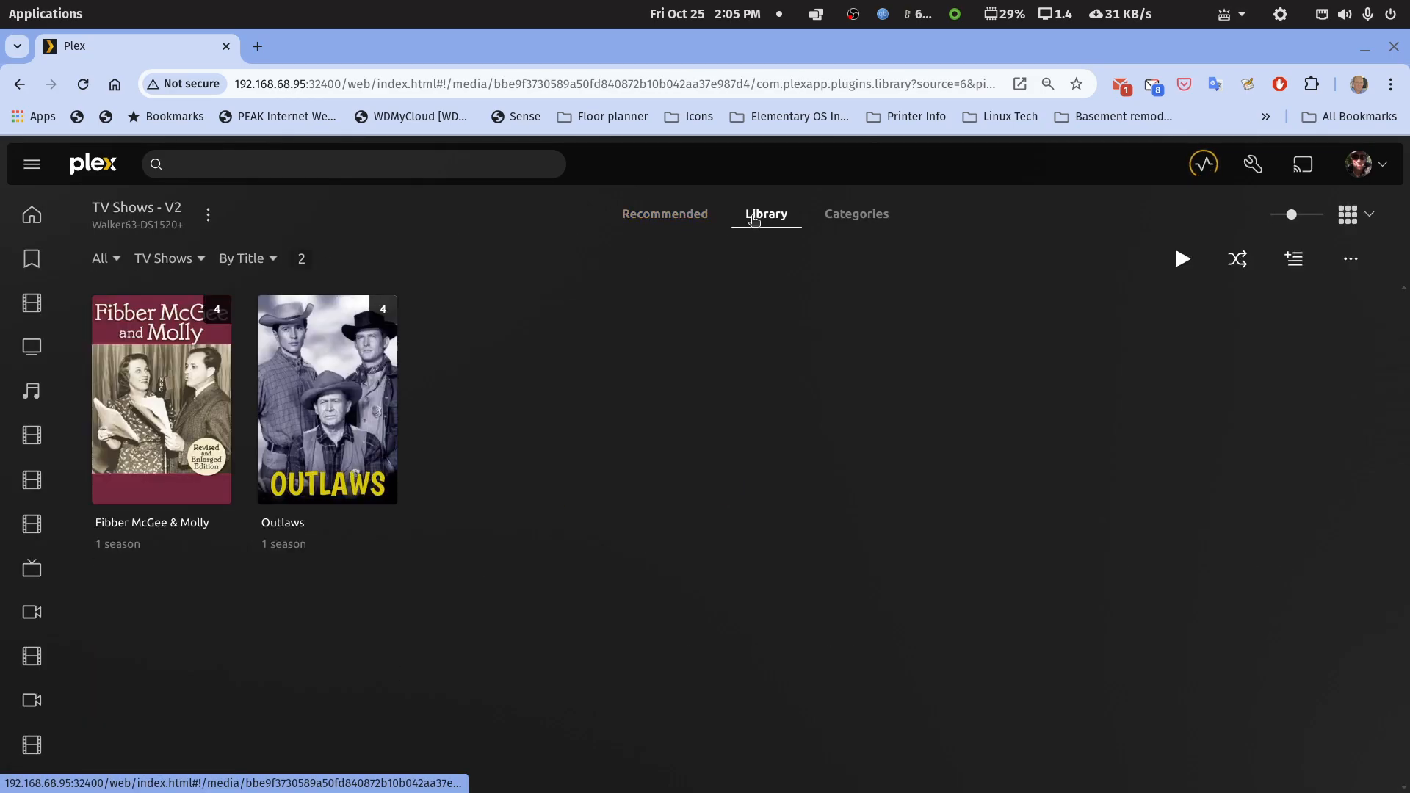
click(367, 411)
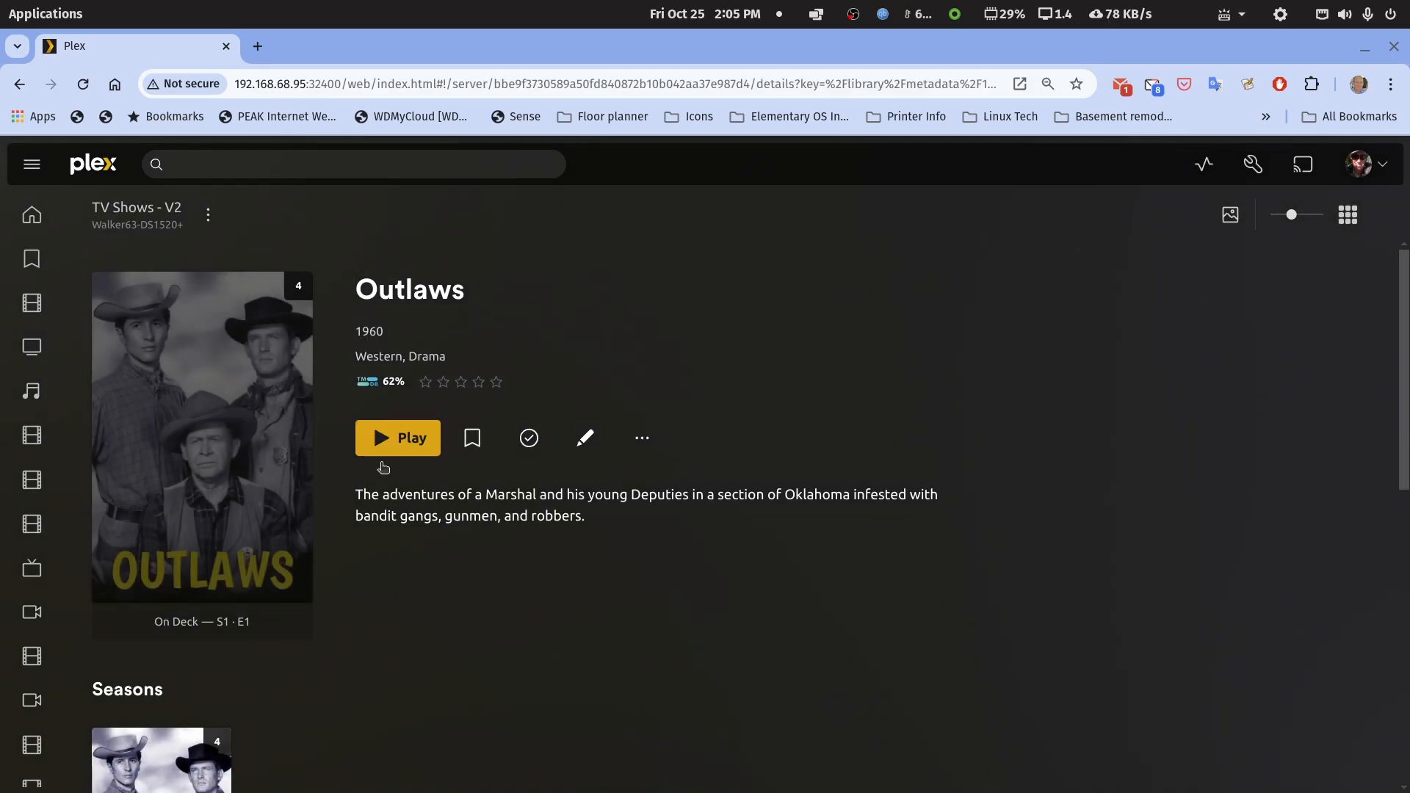
scroll(194, 748, down, 3)
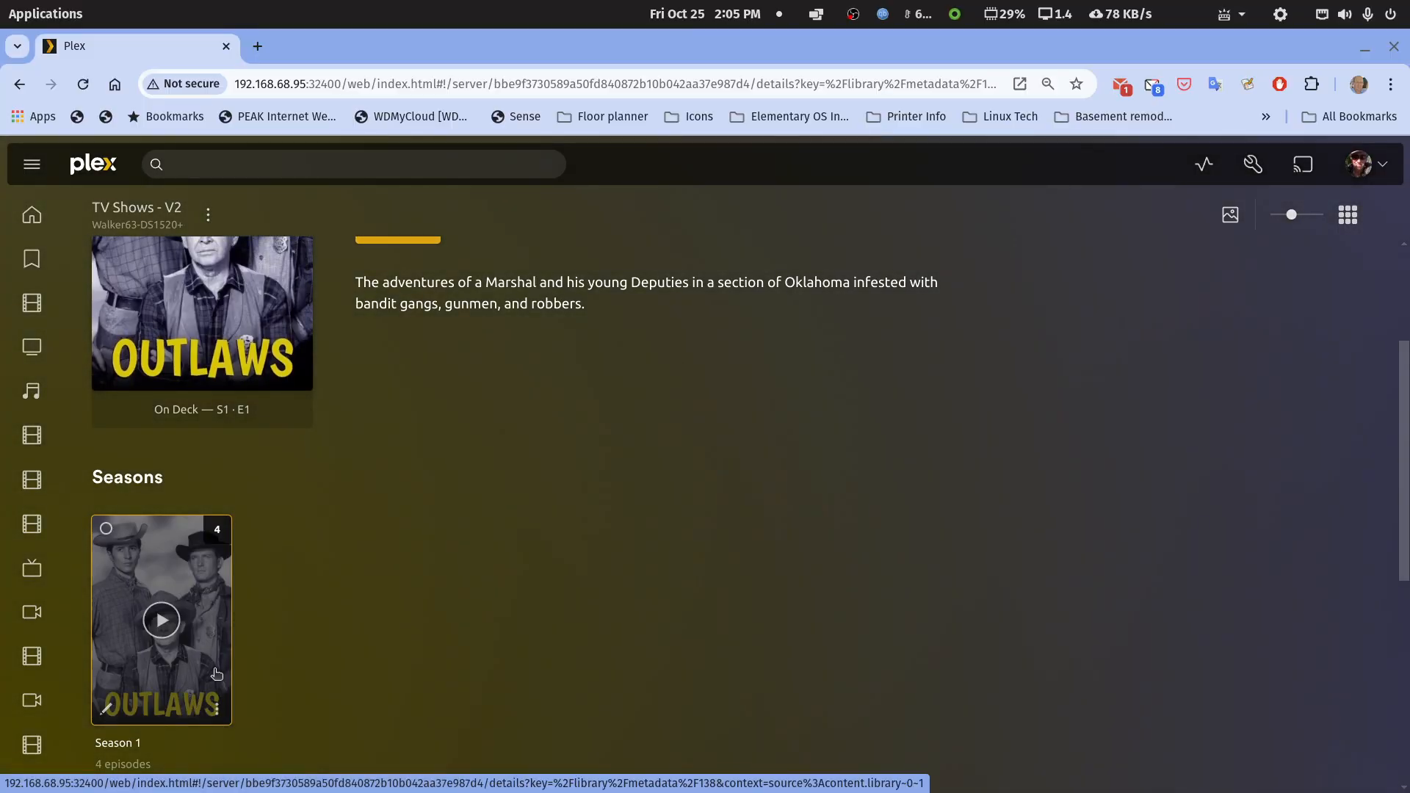
click(216, 671)
scroll(311, 586, down, 4)
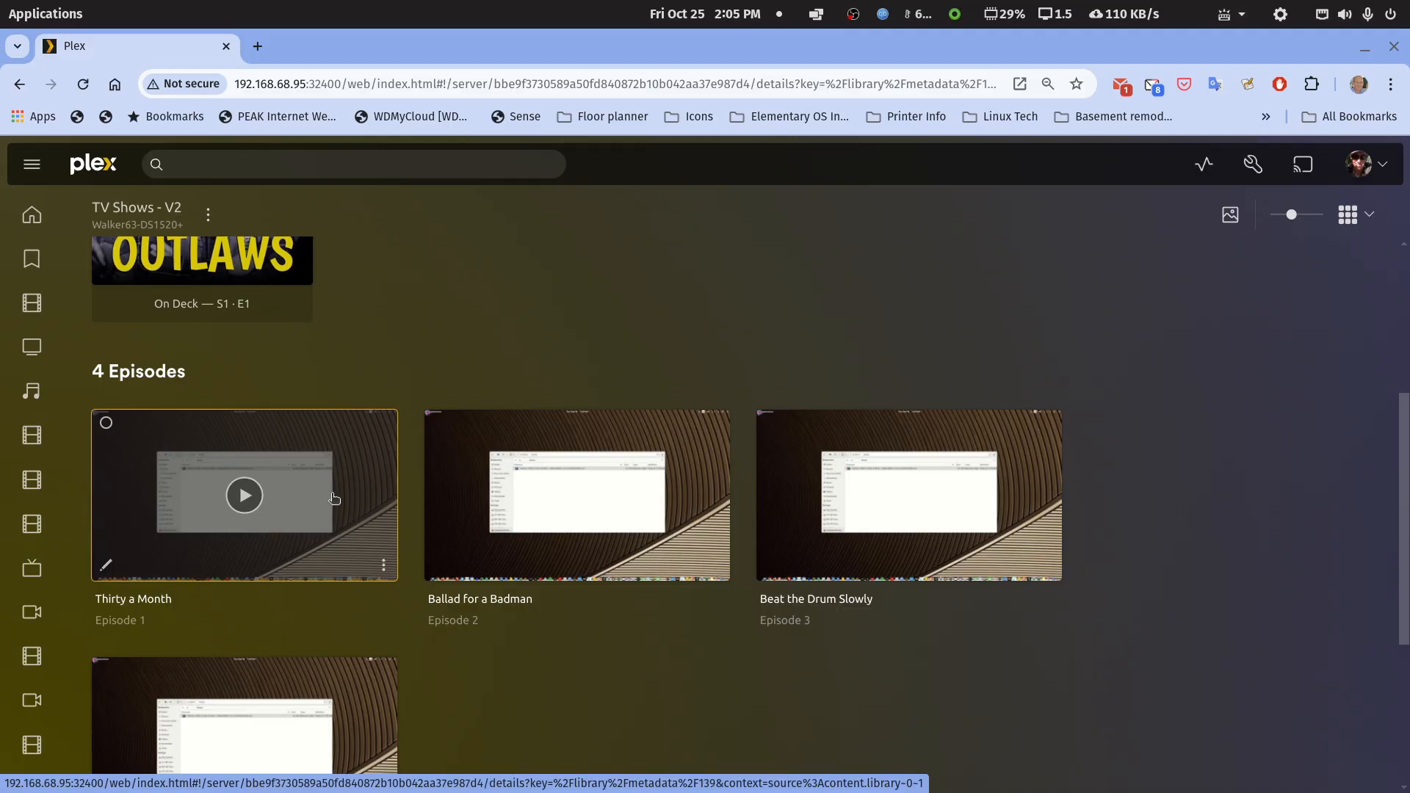
scroll(331, 498, up, 4)
scroll(332, 496, down, 4)
scroll(332, 499, up, 3)
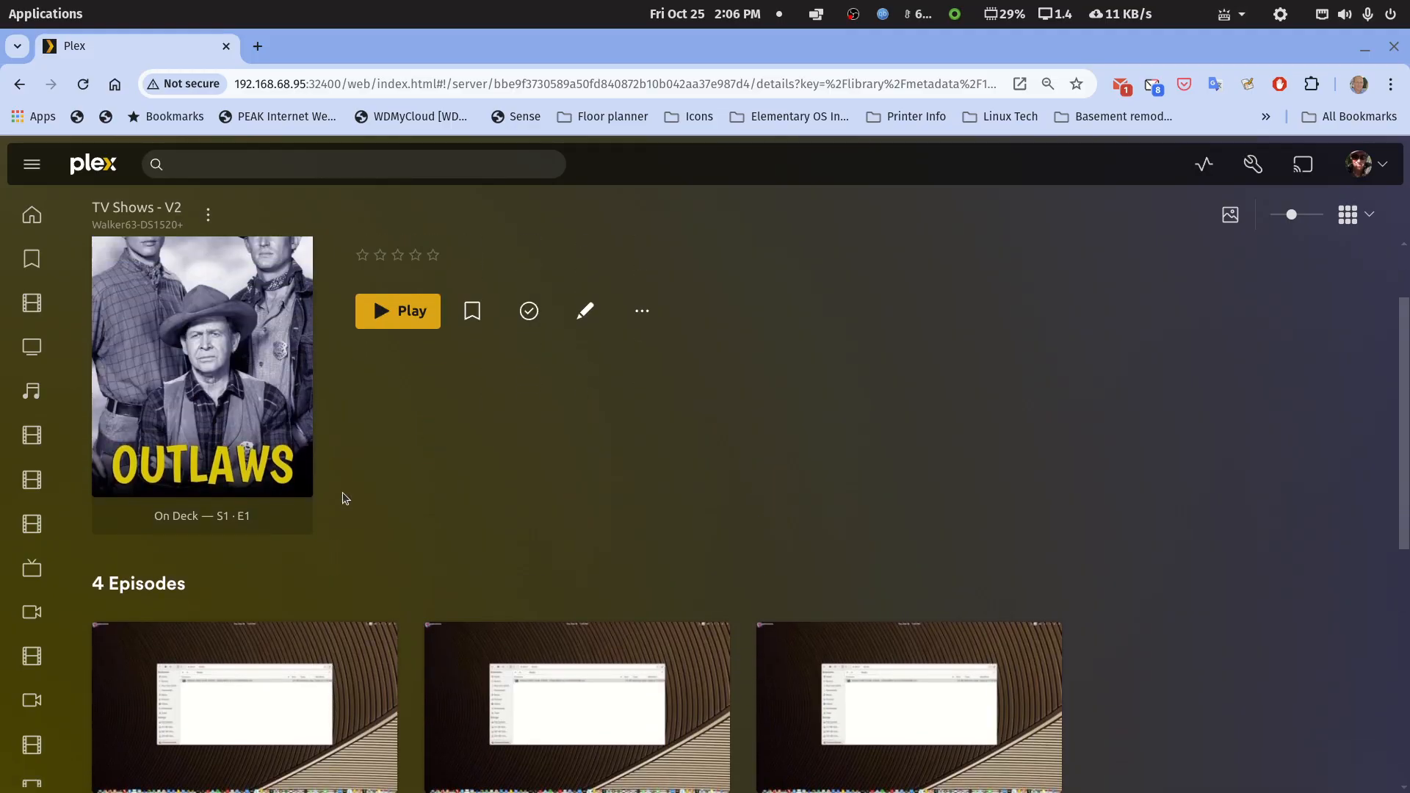
Step: Test playback of the Outlaws episode Thirty a Month, stop it, and return to the TV Shows - V2 library
scroll(343, 499, down, 2)
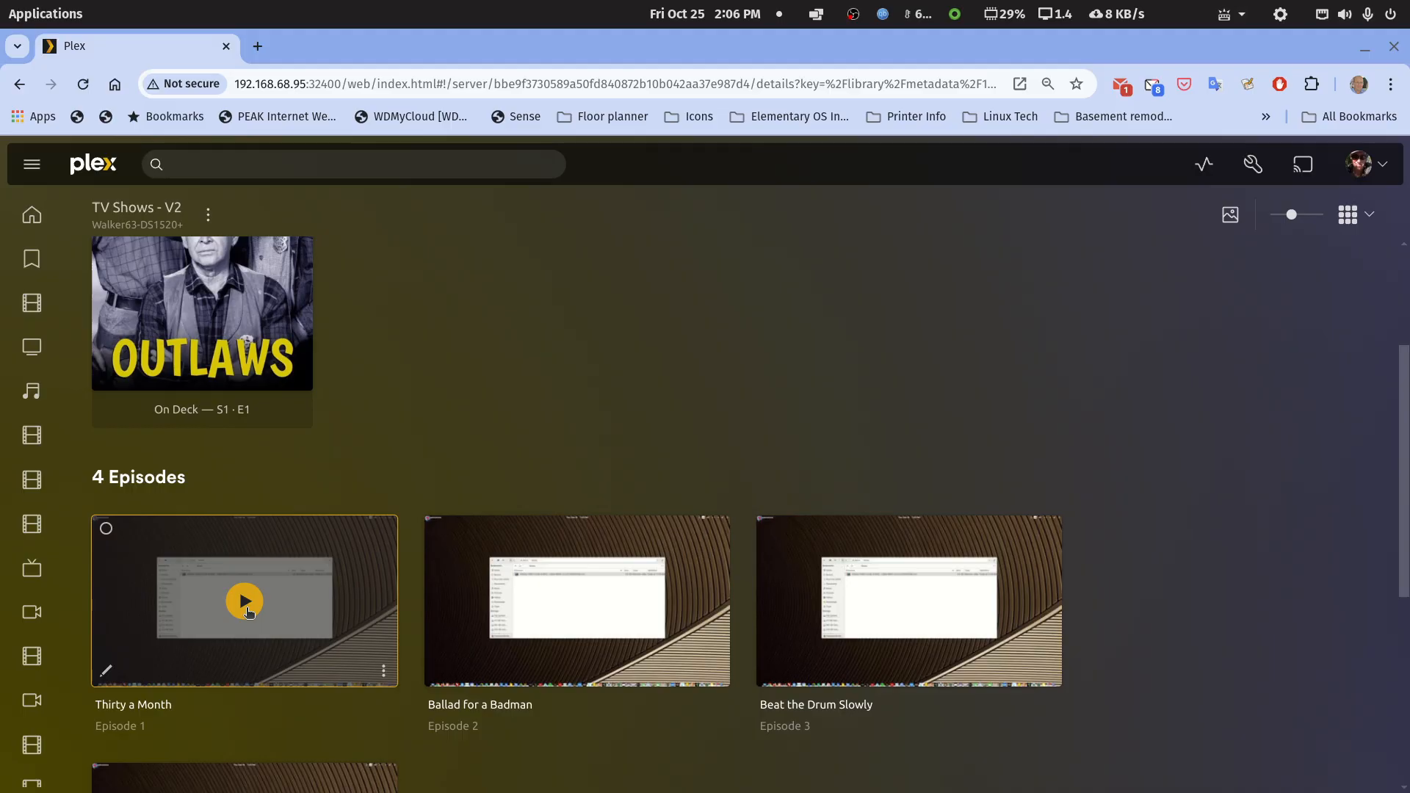
click(246, 602)
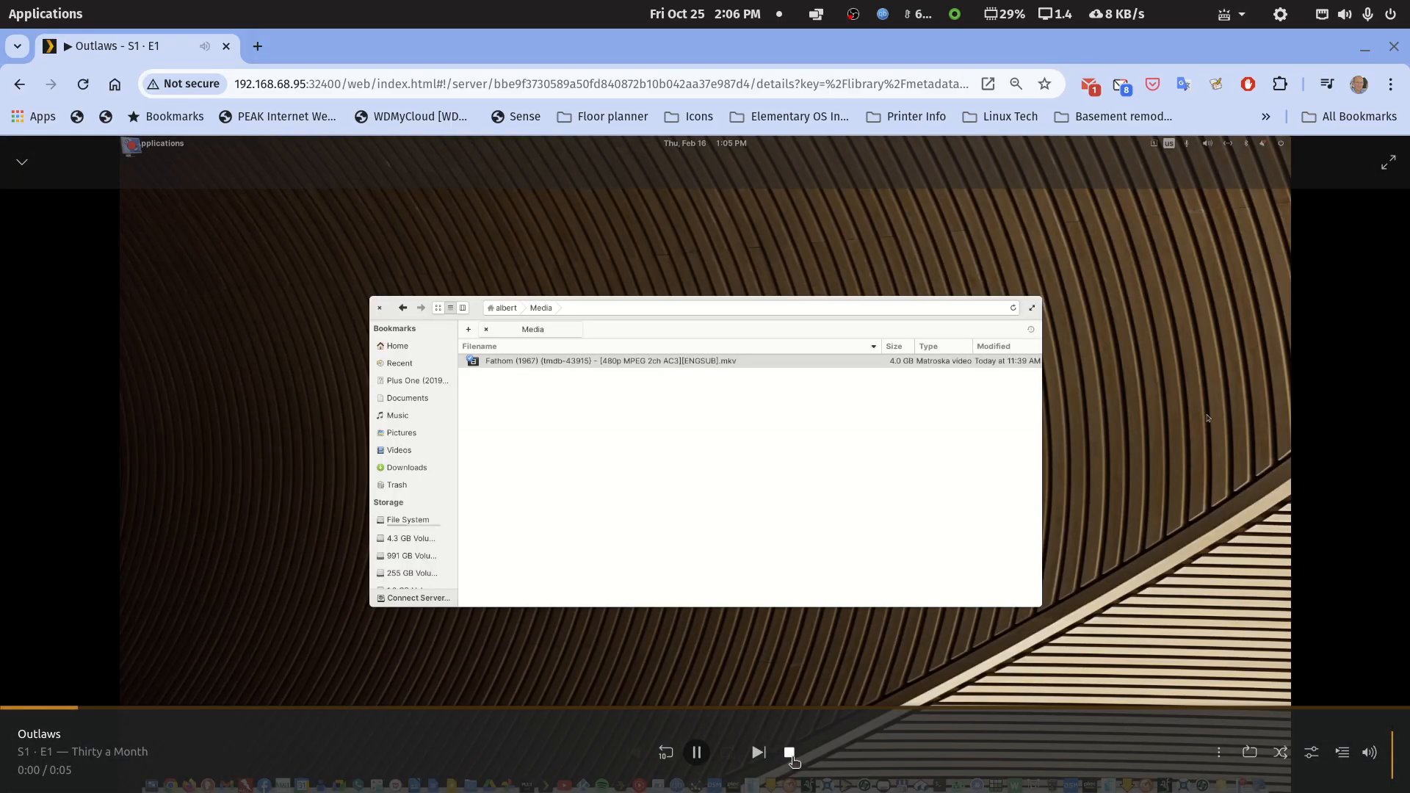
click(789, 753)
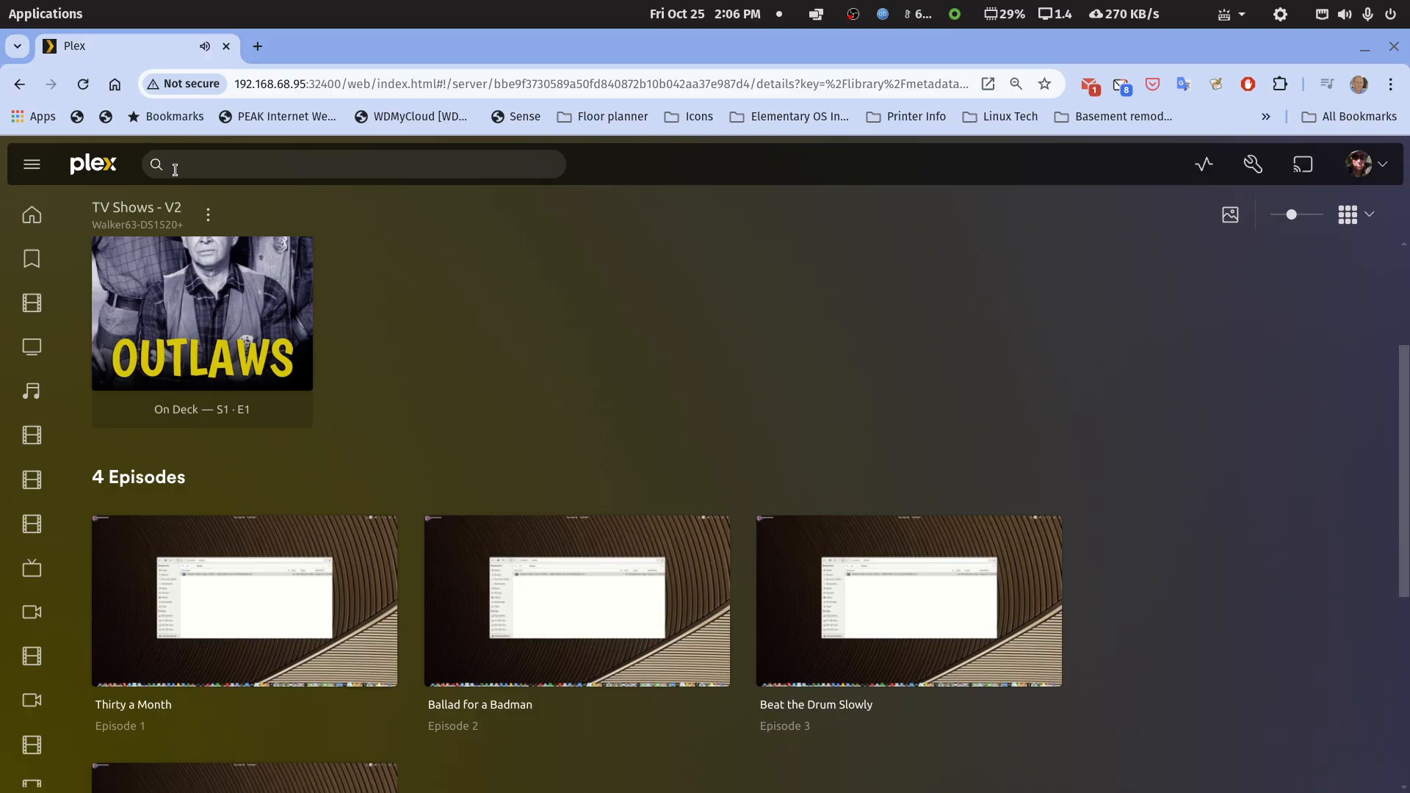
click(16, 85)
click(16, 85)
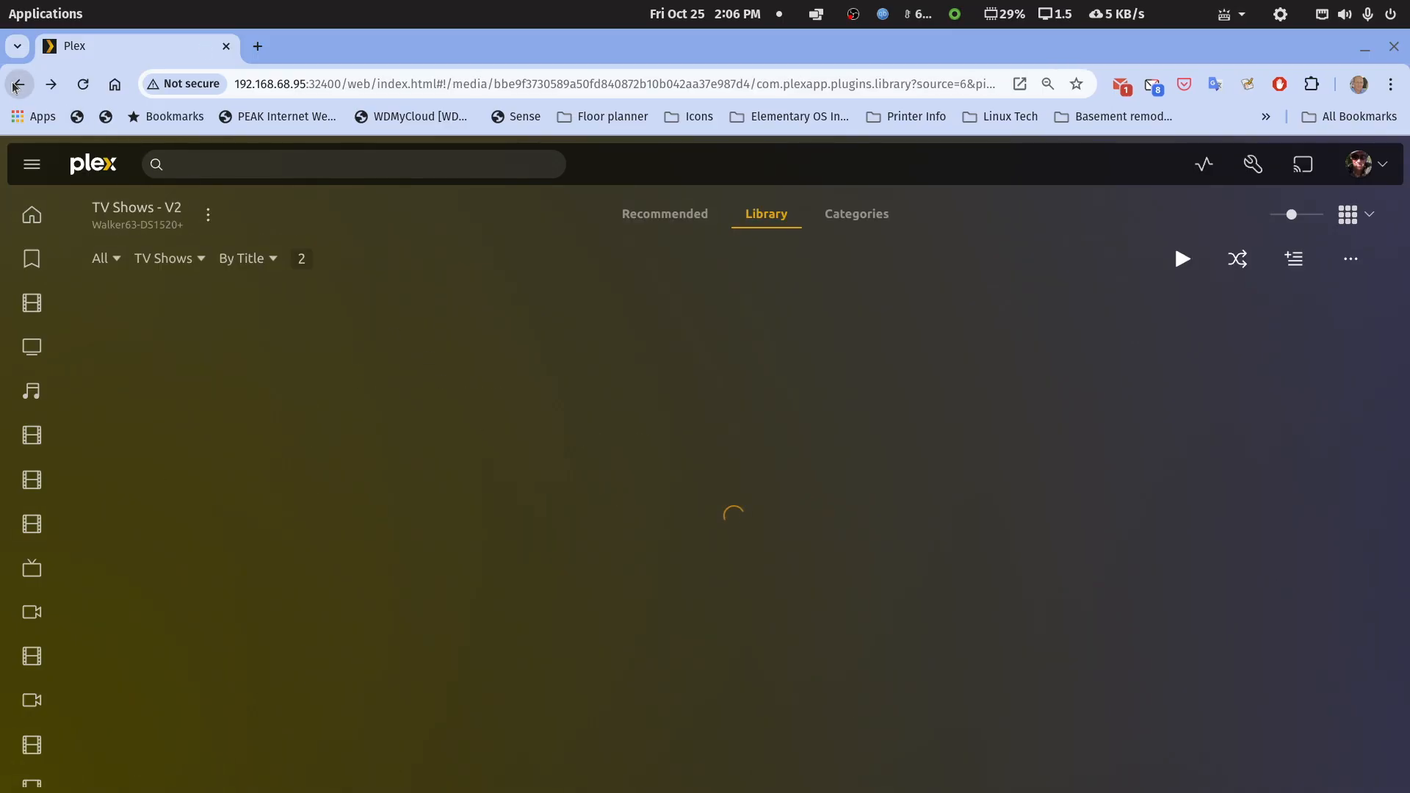
Step: Examine the Season 1 episodes of Fibber McGee & Molly and return to the server's library management page
click(184, 440)
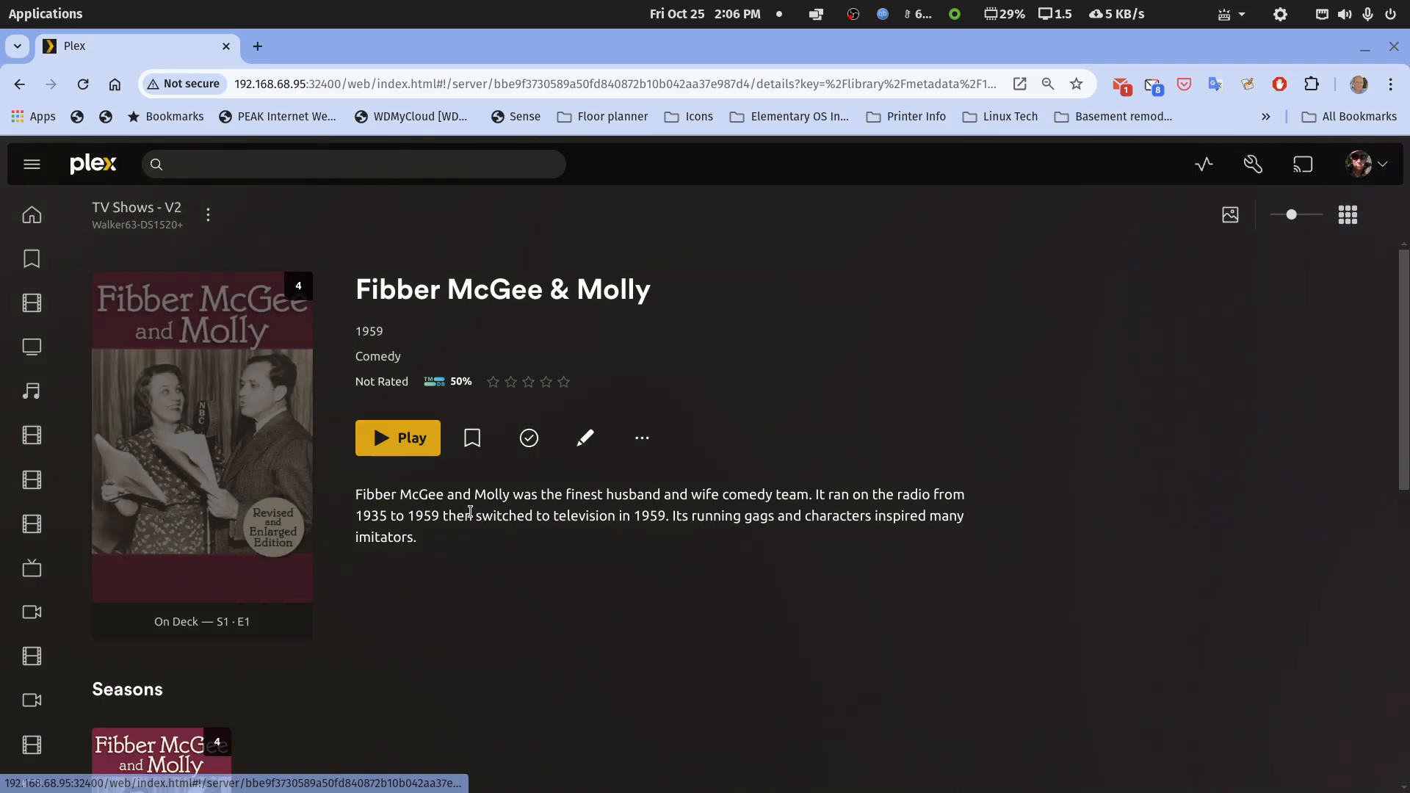
scroll(440, 521, down, 5)
click(220, 422)
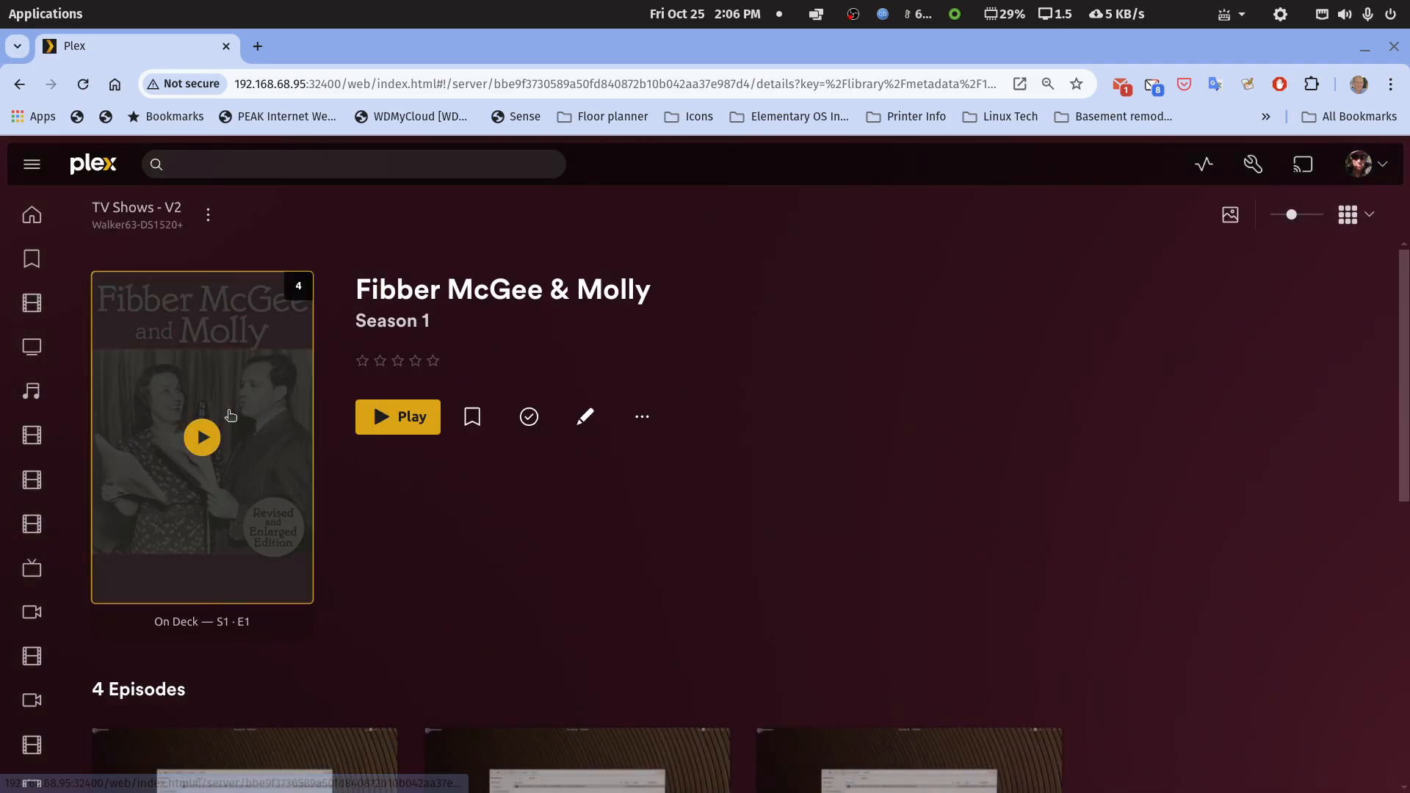
scroll(507, 521, down, 4)
click(20, 85)
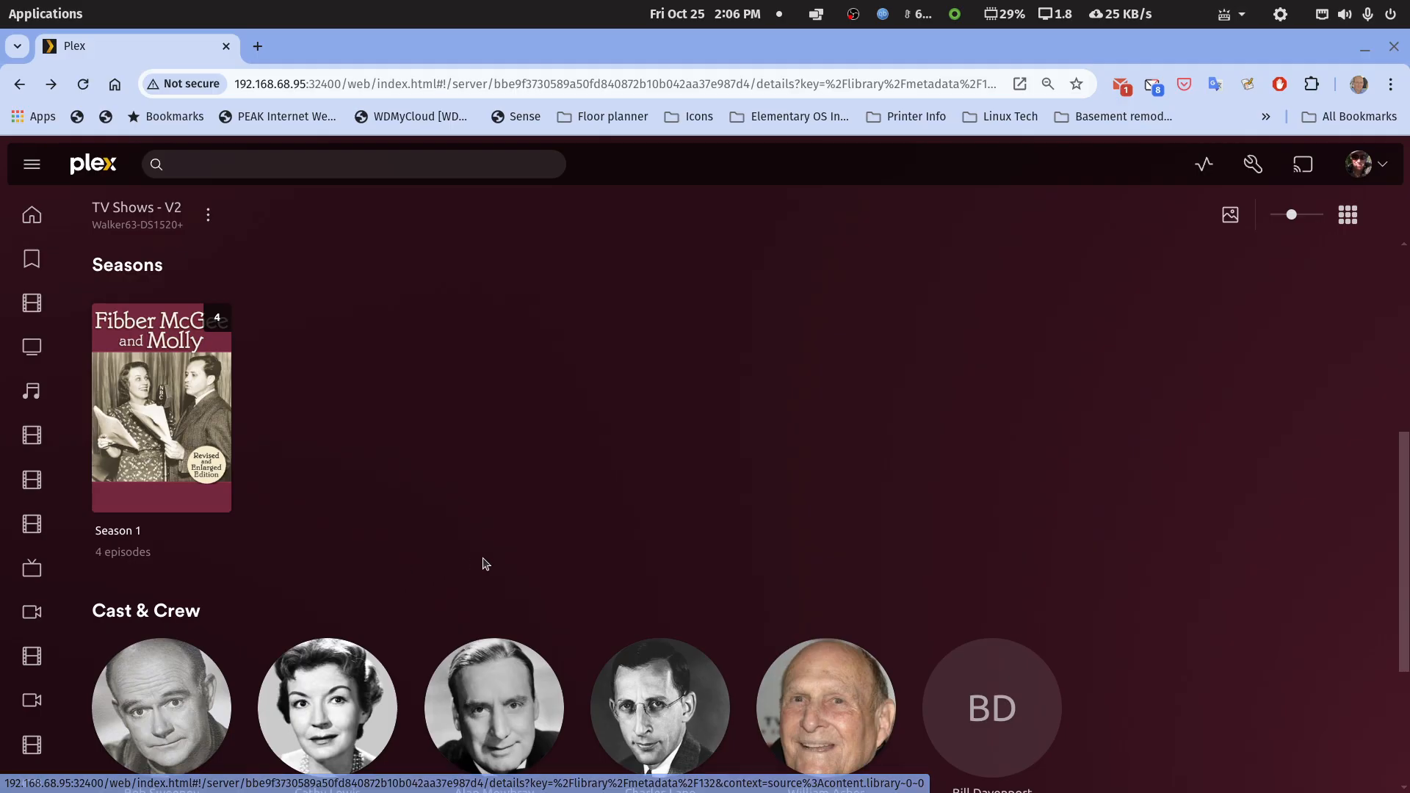
click(19, 85)
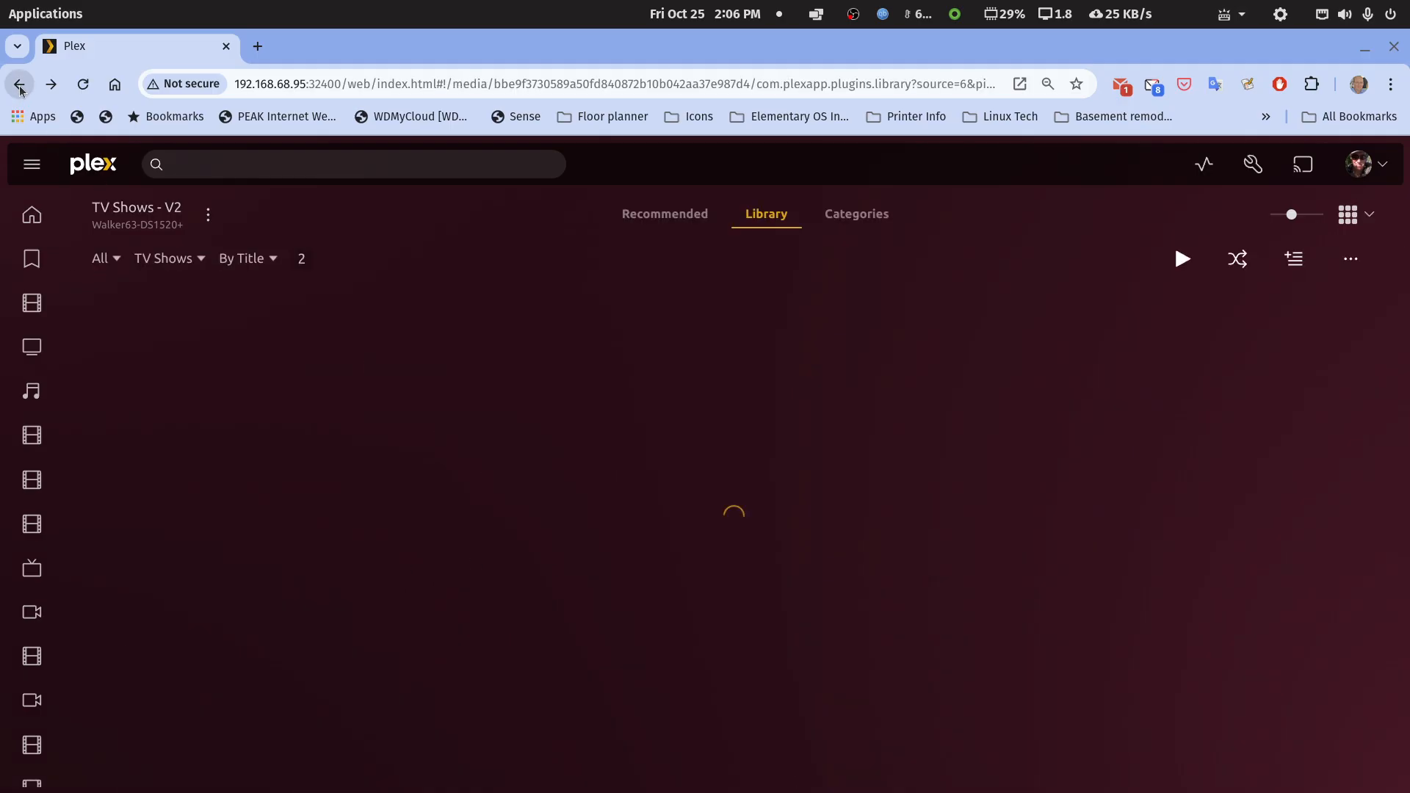
click(19, 85)
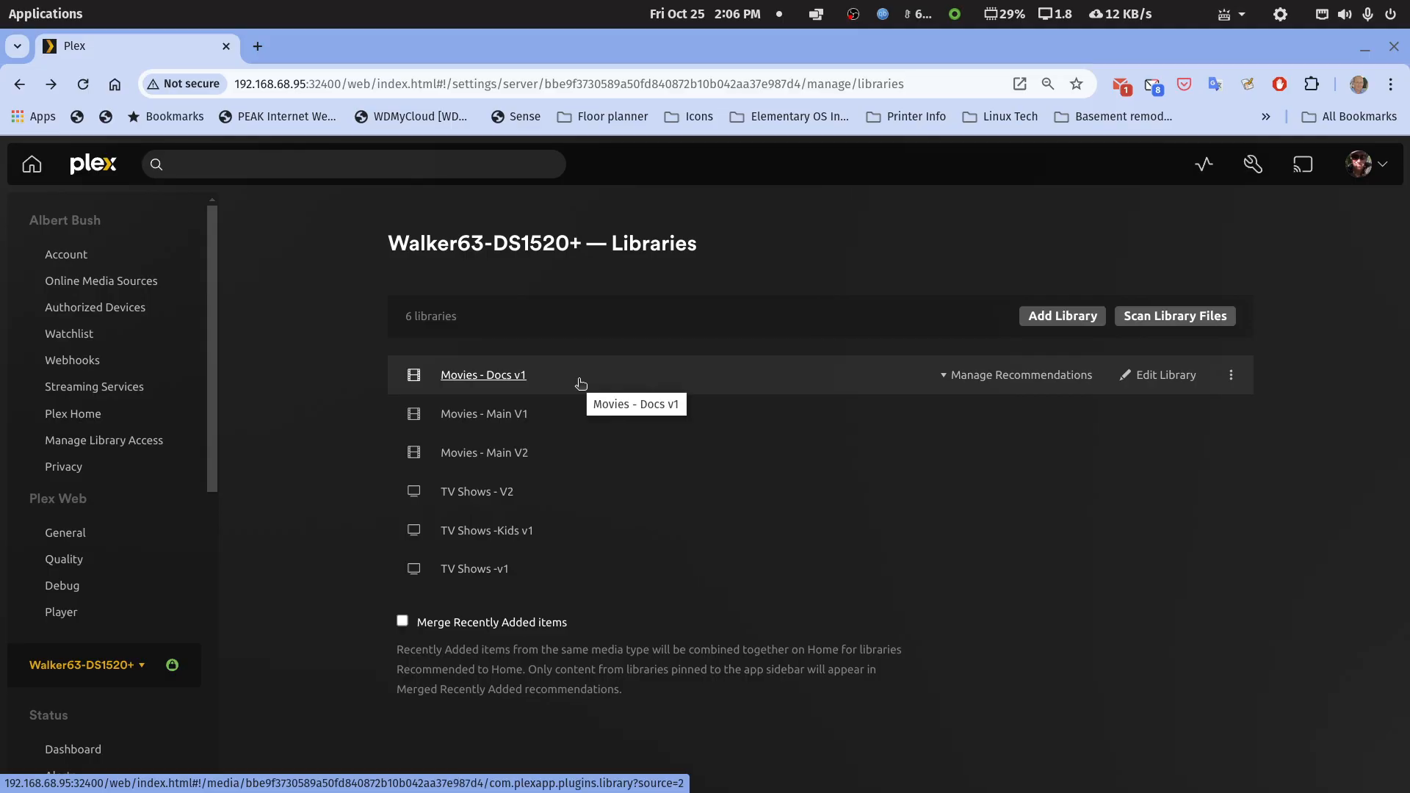
Step: Start a new library of type Movies named "Movies - Combined" and proceed to its folder selection
click(1062, 320)
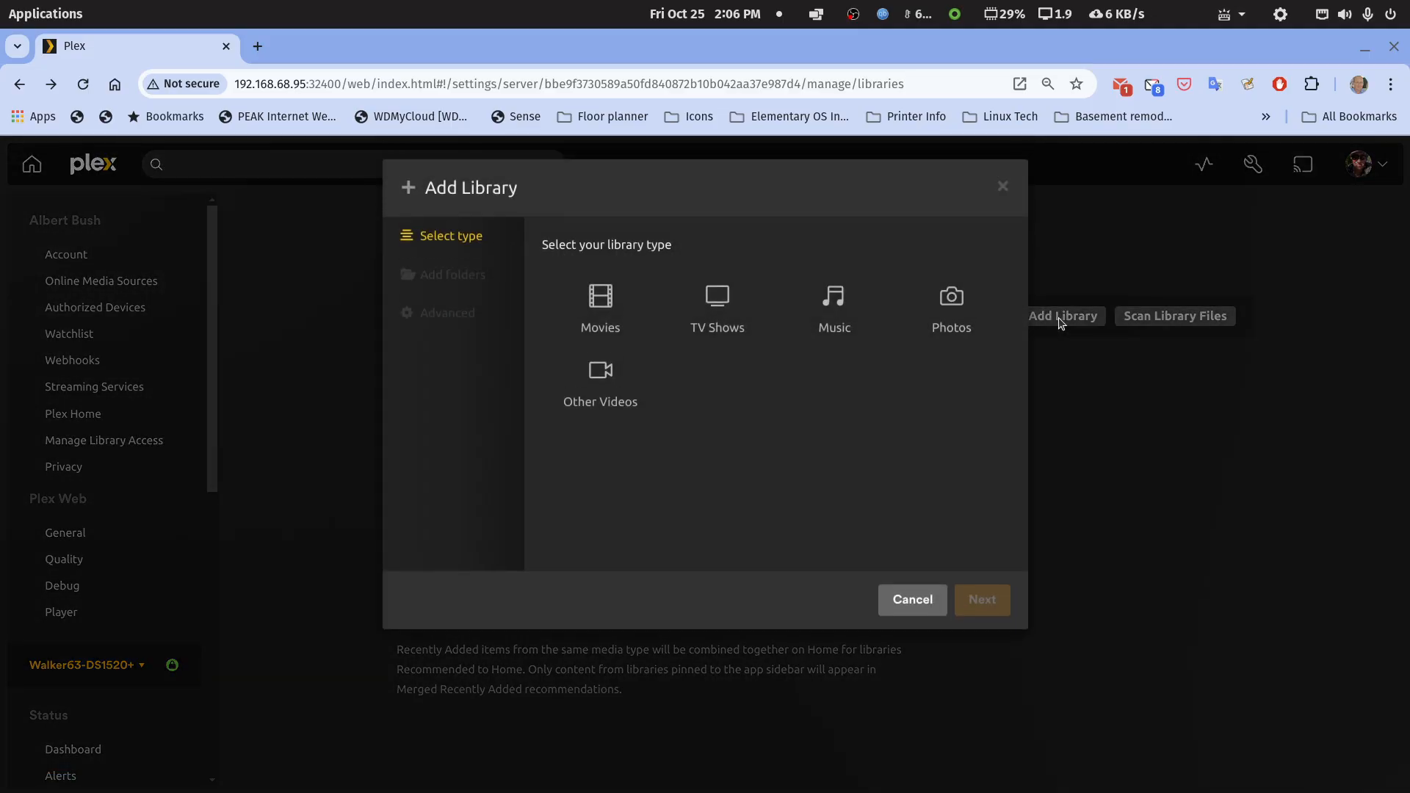
click(612, 365)
click(626, 517)
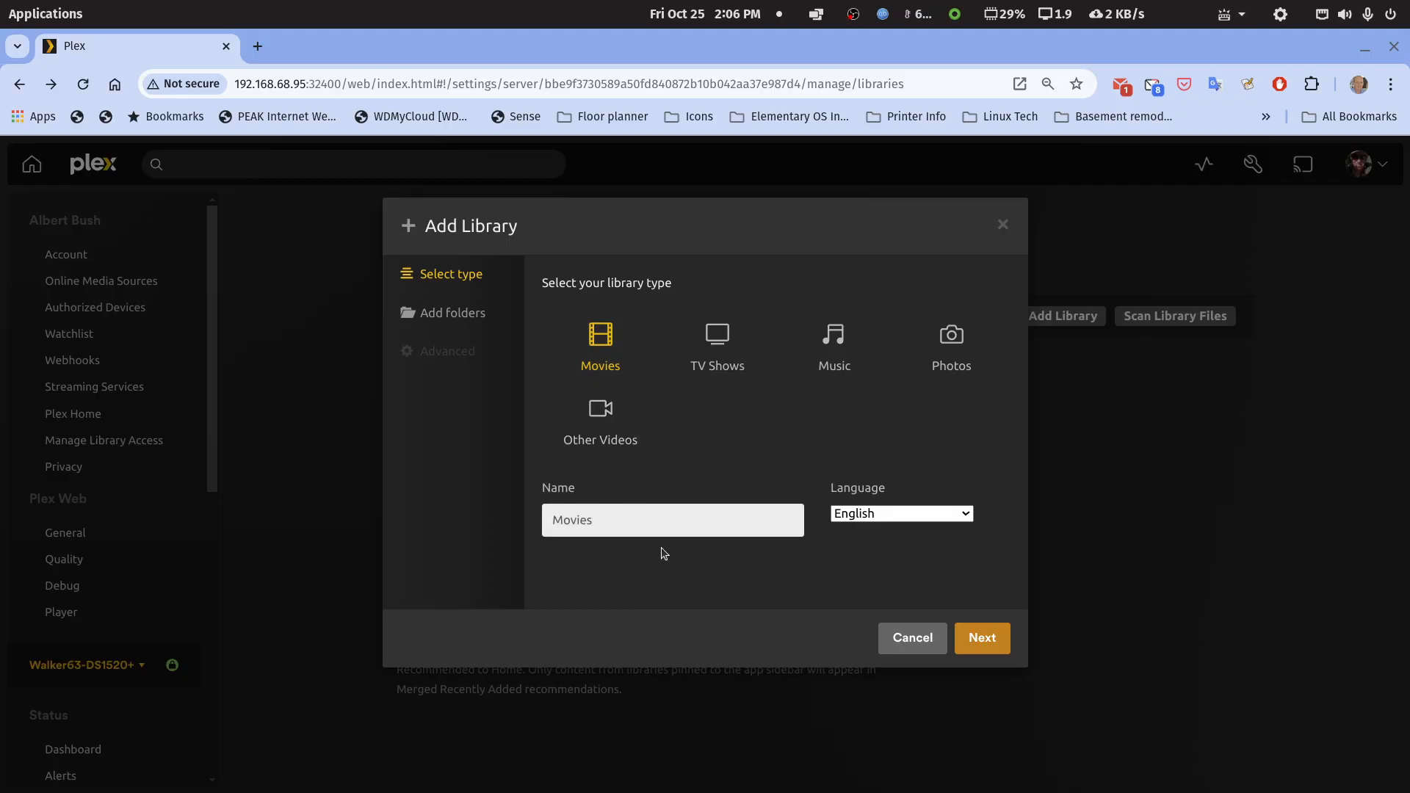
text(- Combined)
click(982, 638)
Step: Add the folder /plexmediav1/movie-libraries/movie-main to the new movie library
click(831, 339)
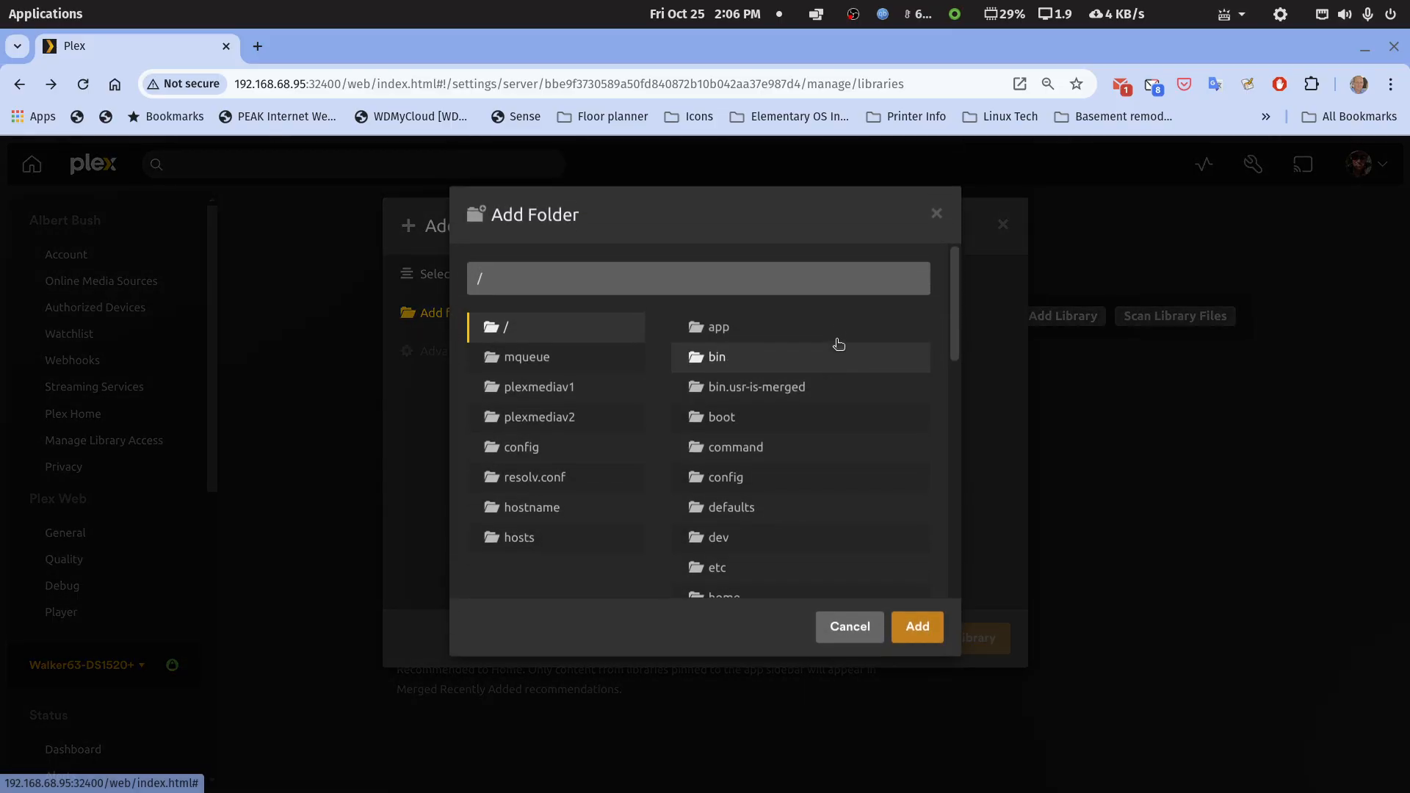
click(558, 403)
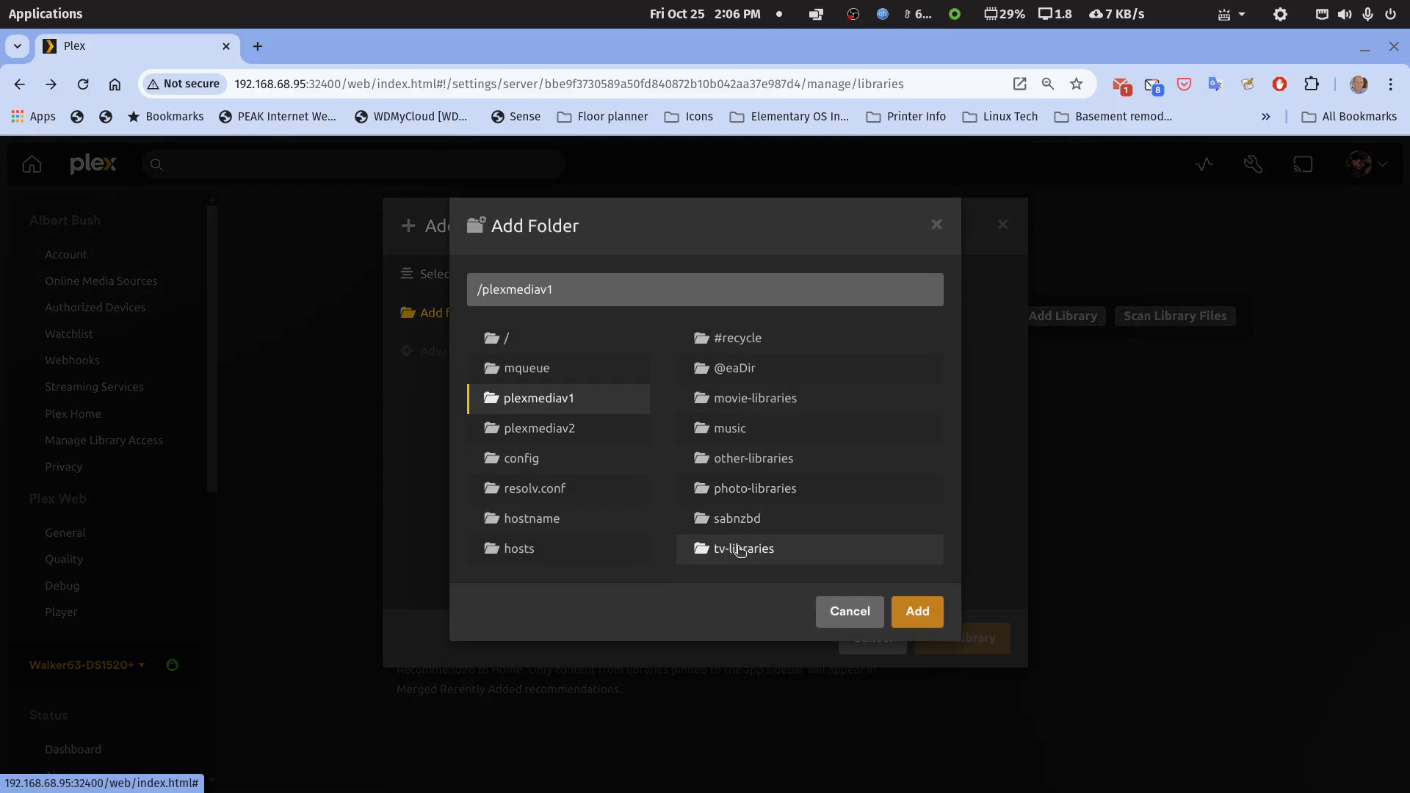
click(750, 402)
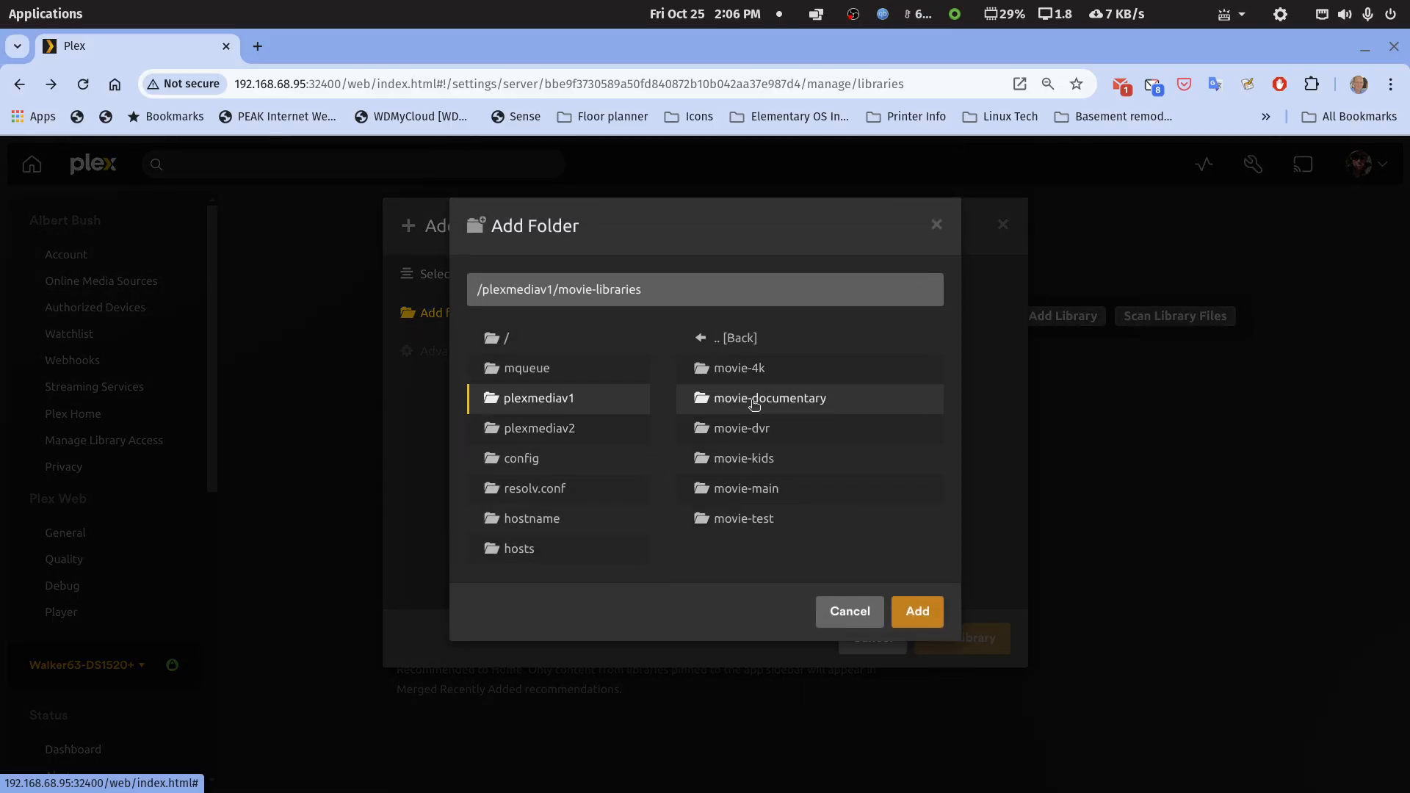
click(751, 492)
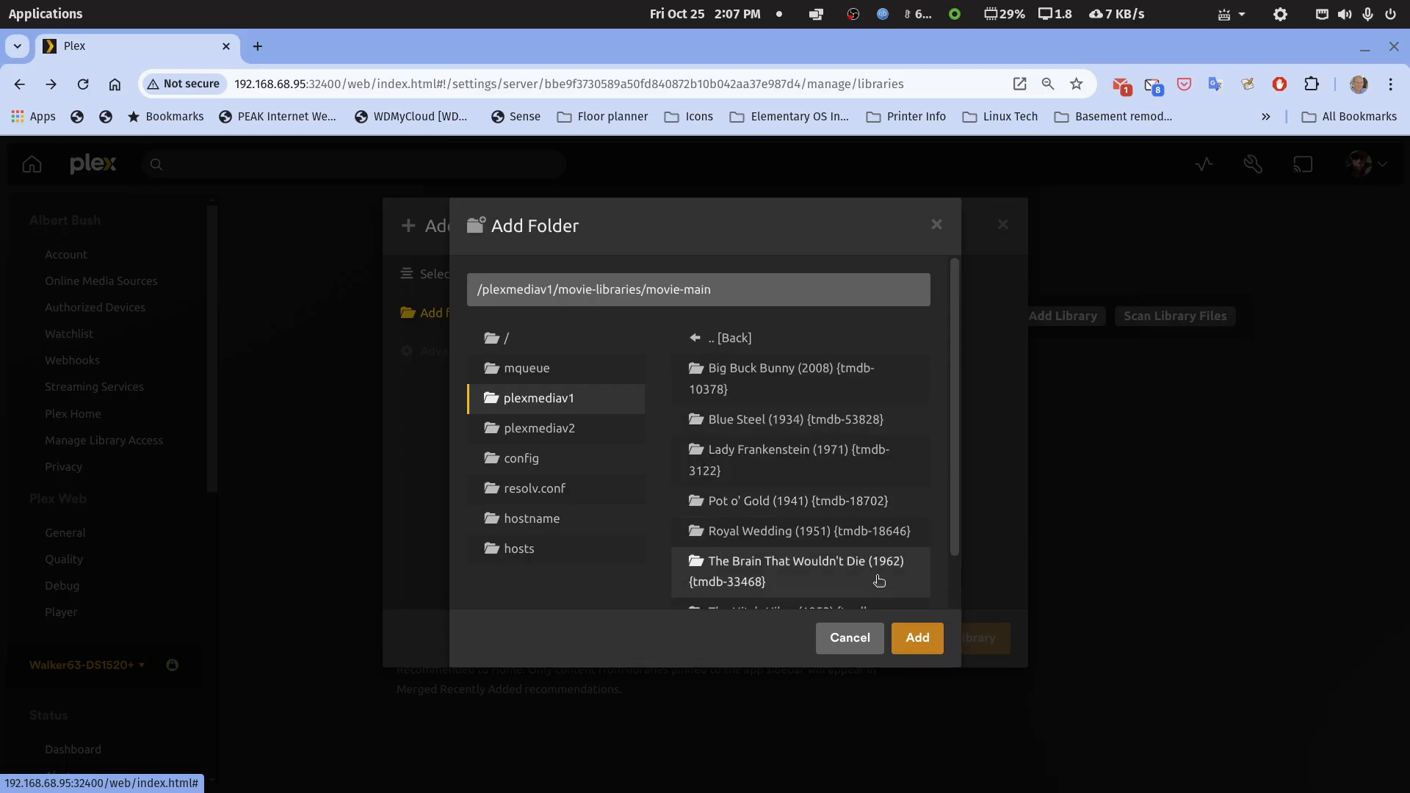
click(914, 637)
Step: Set the minimum automatic collection size to 2 in the advanced settings and create the Movies - Combined library
click(467, 359)
scroll(760, 543, down, 10)
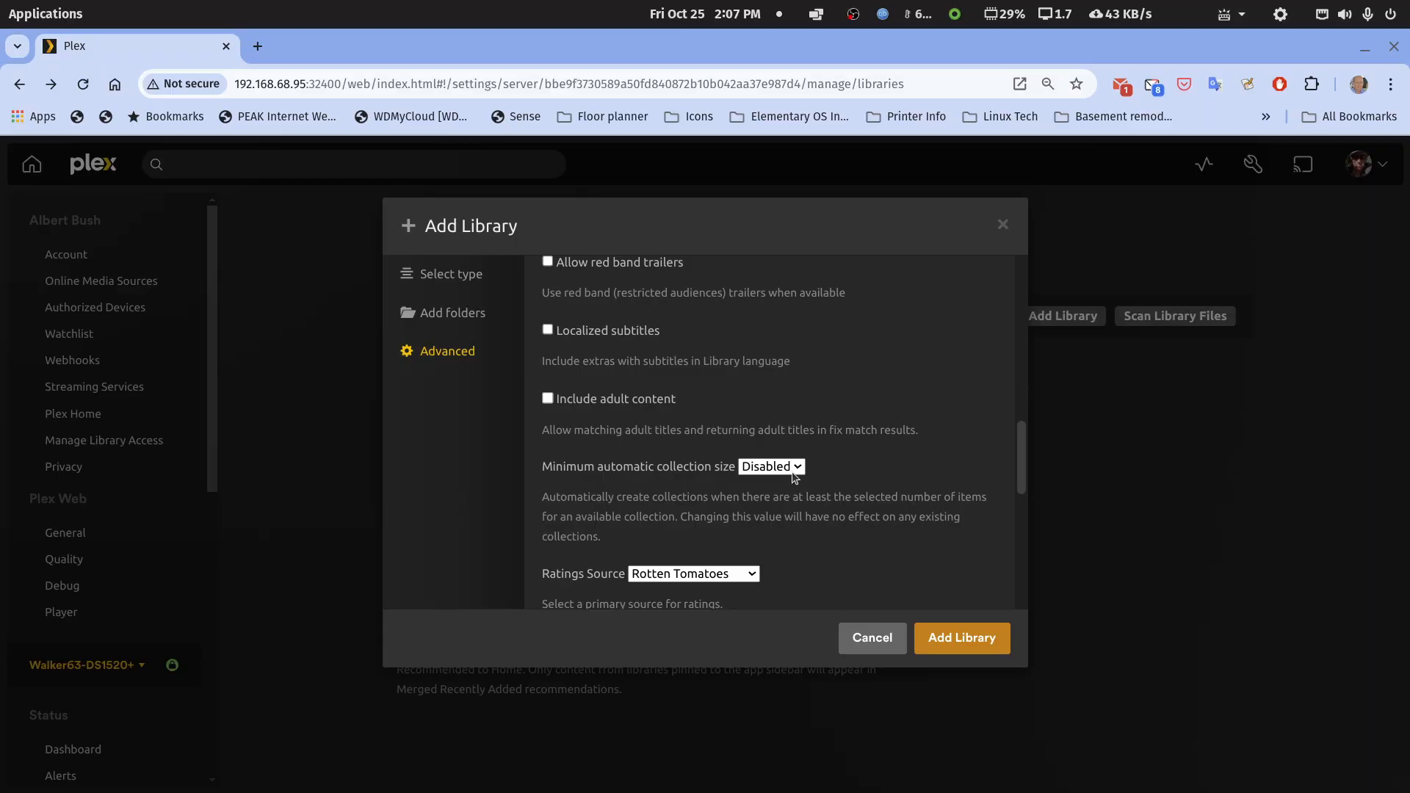
click(785, 468)
click(763, 529)
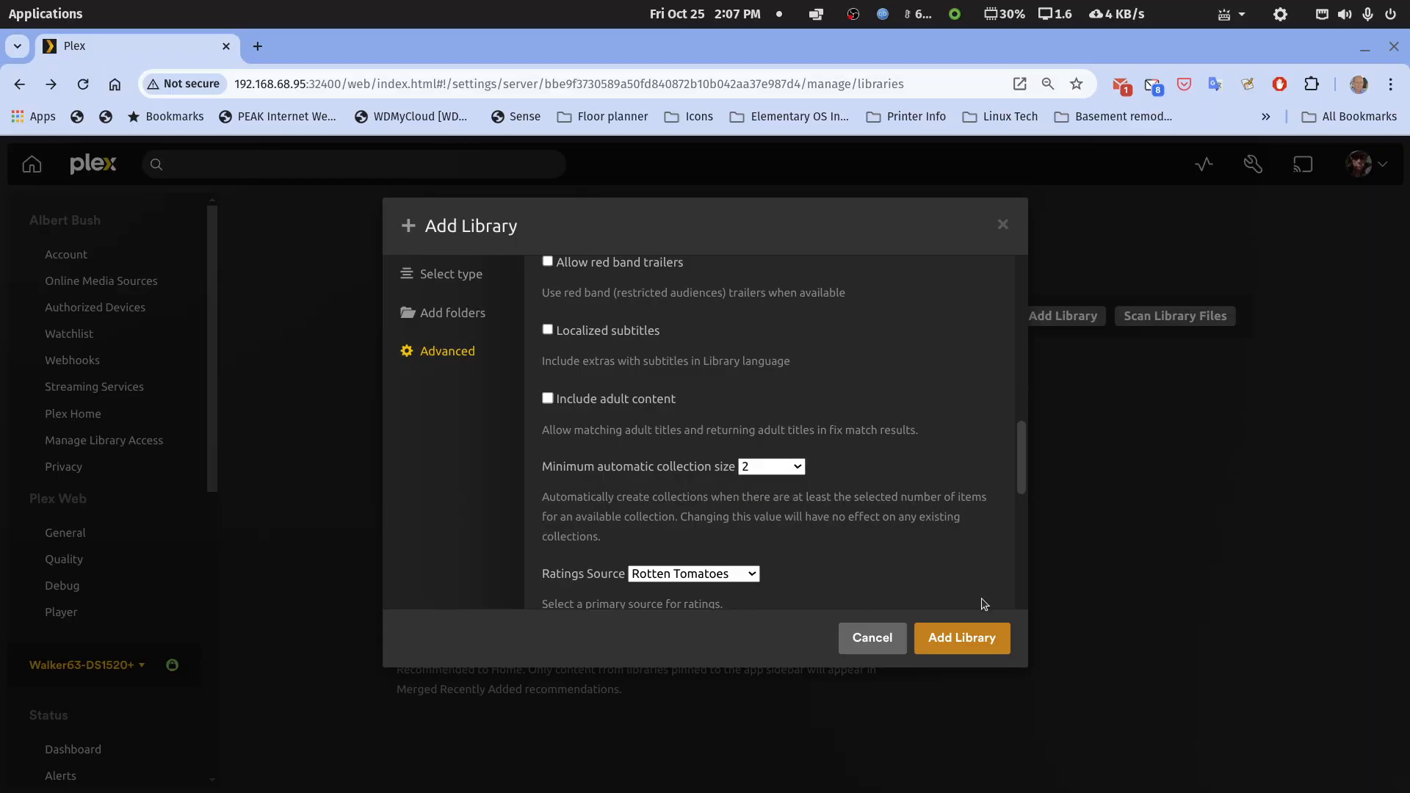
click(969, 638)
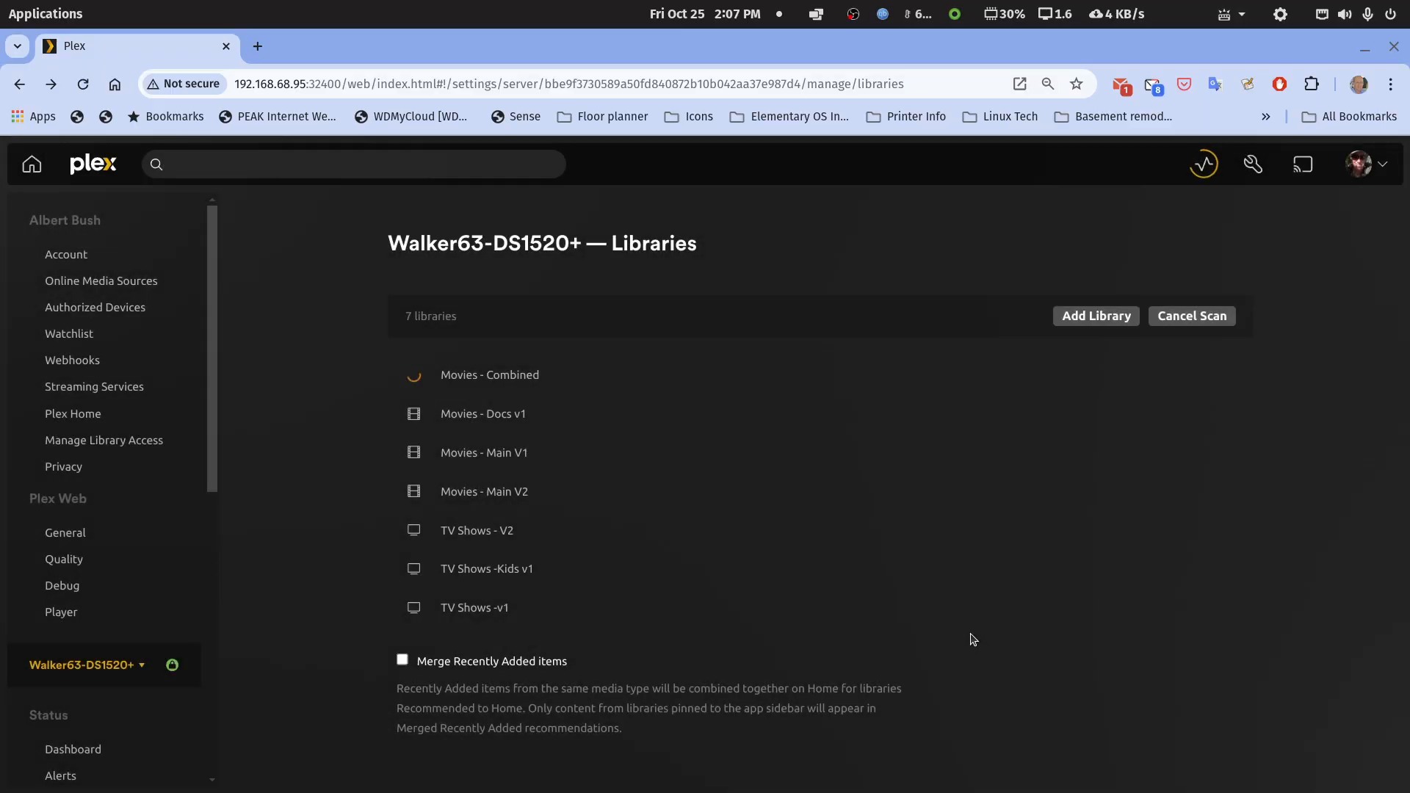
Step: View all titles in the Movies - Combined library and open its folder settings for editing
click(485, 374)
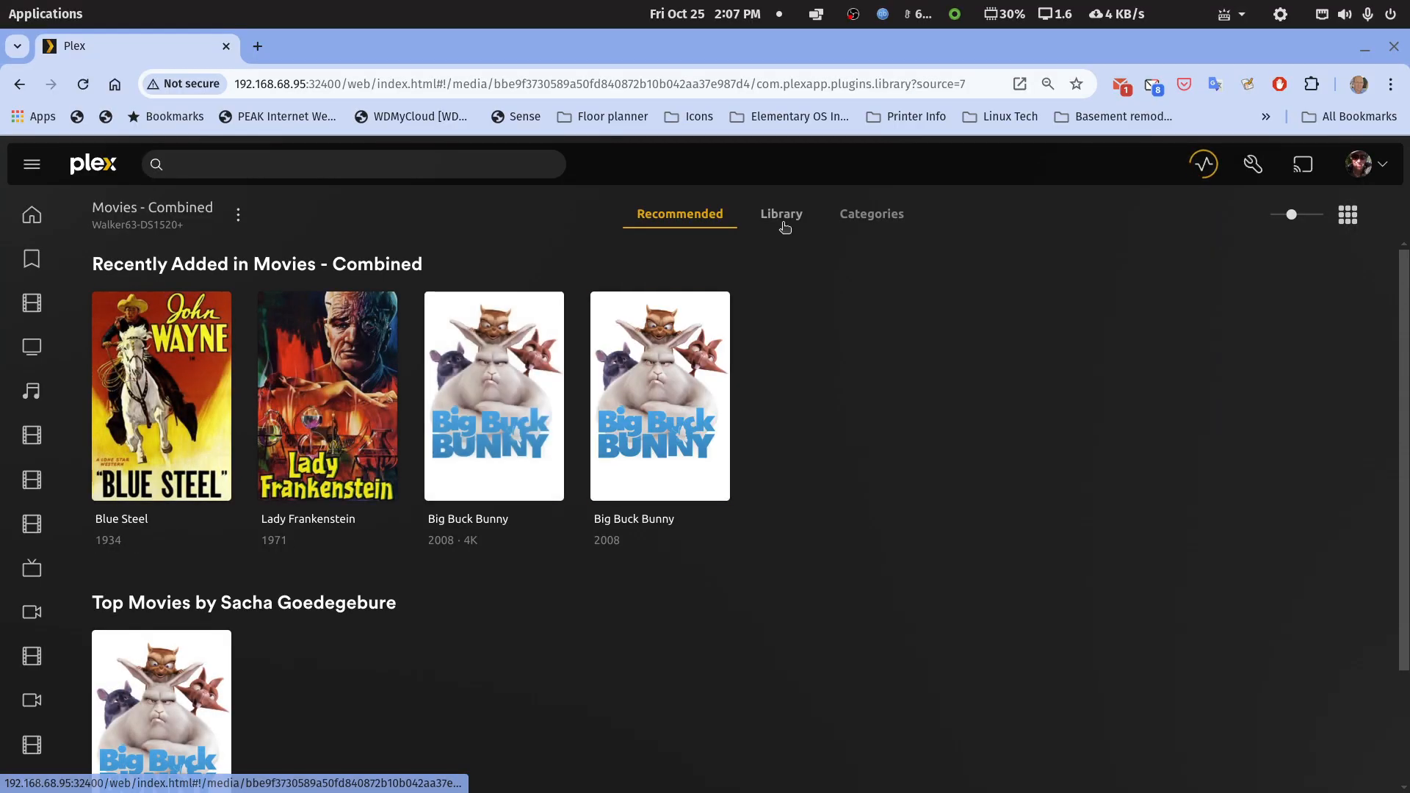
click(786, 216)
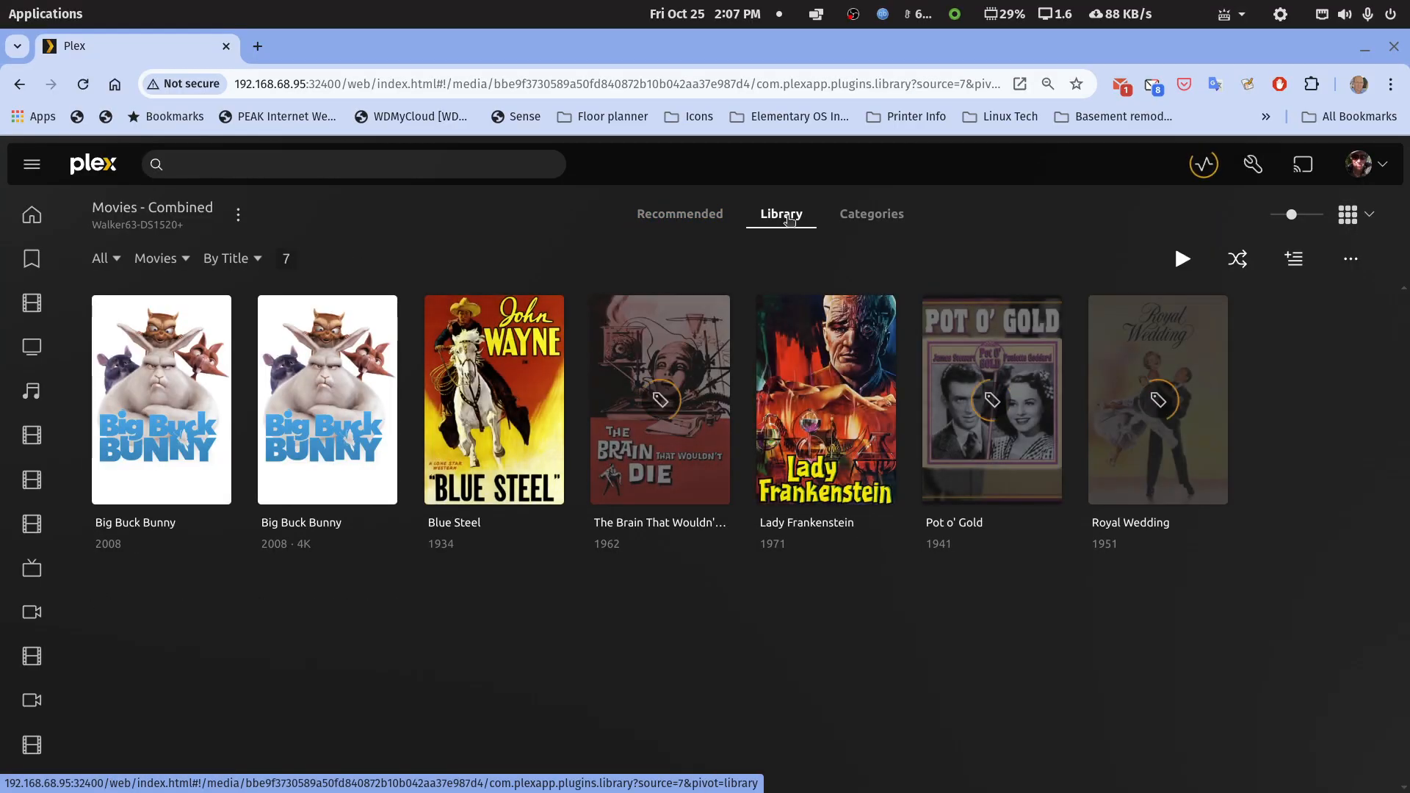
click(237, 220)
mouse_move(260, 340)
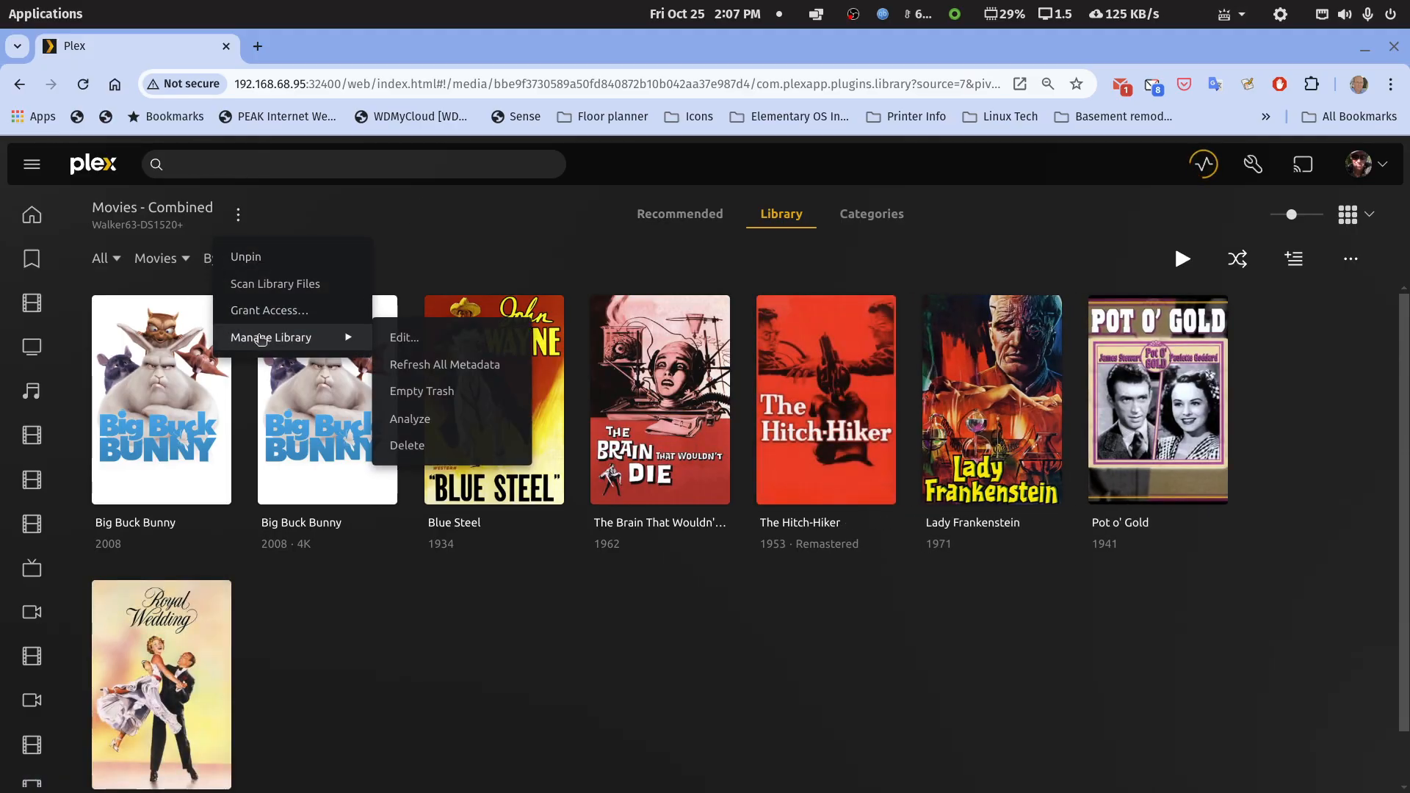
click(412, 345)
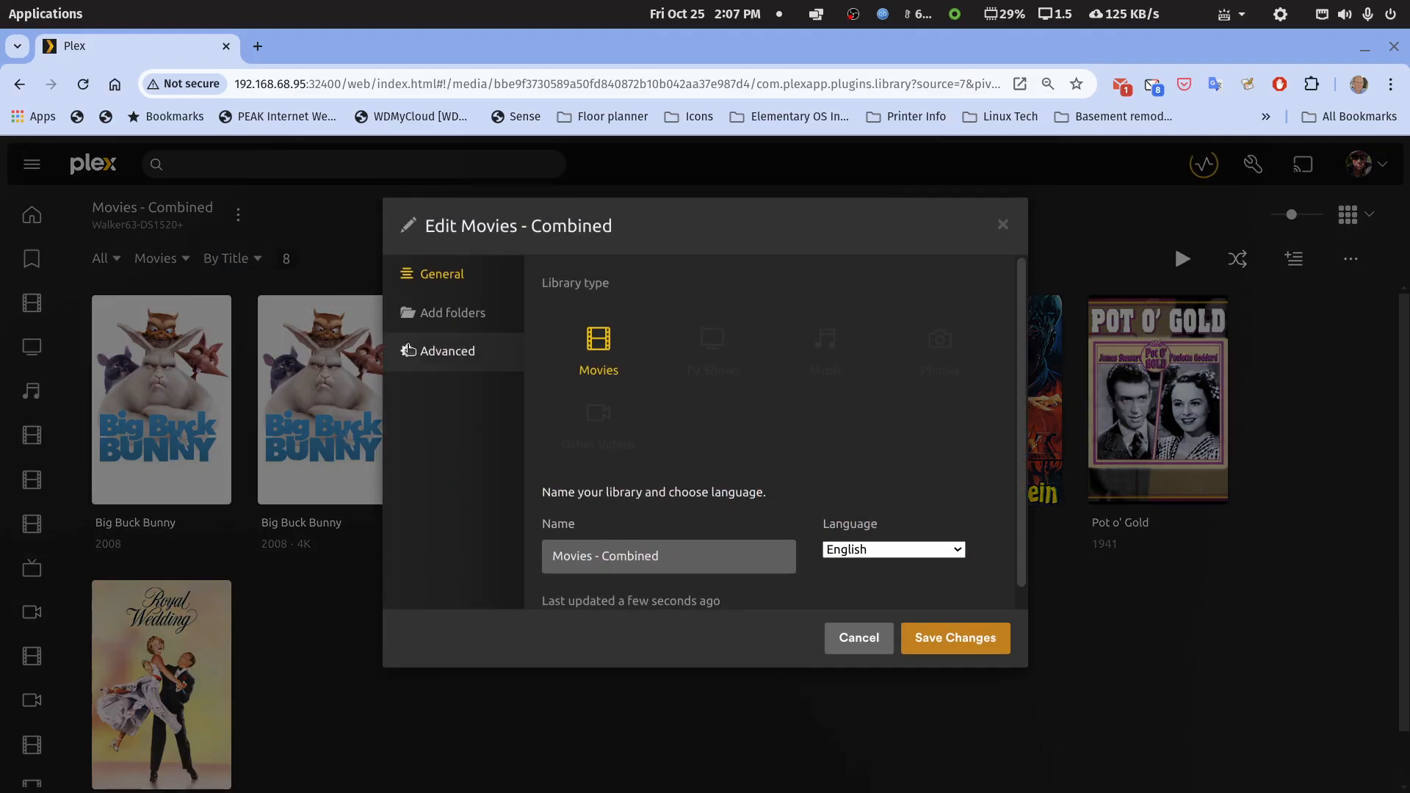
click(444, 322)
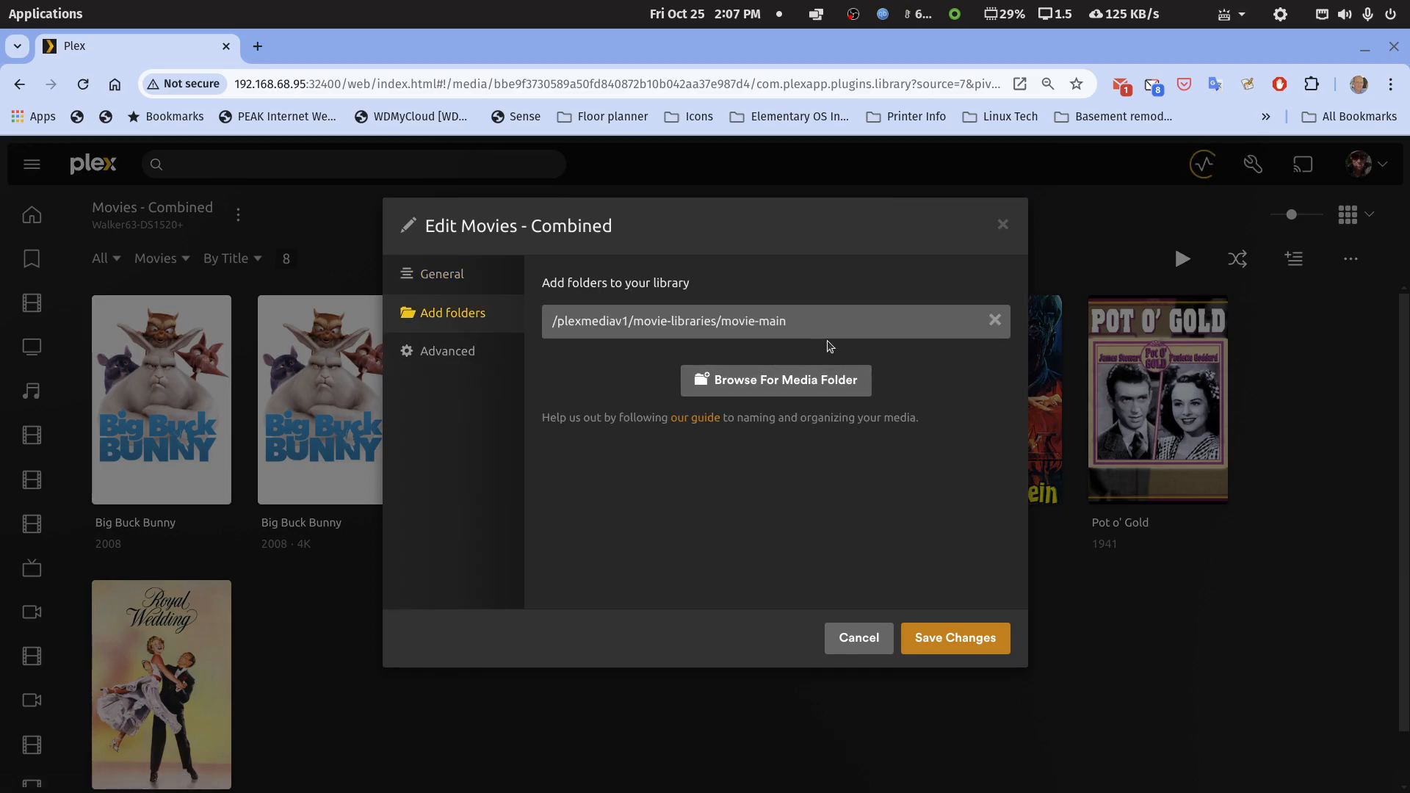
Step: Add the folder /plexmediav2/movie-libraries/movie-main to the Movies - Combined library and save the changes
click(774, 382)
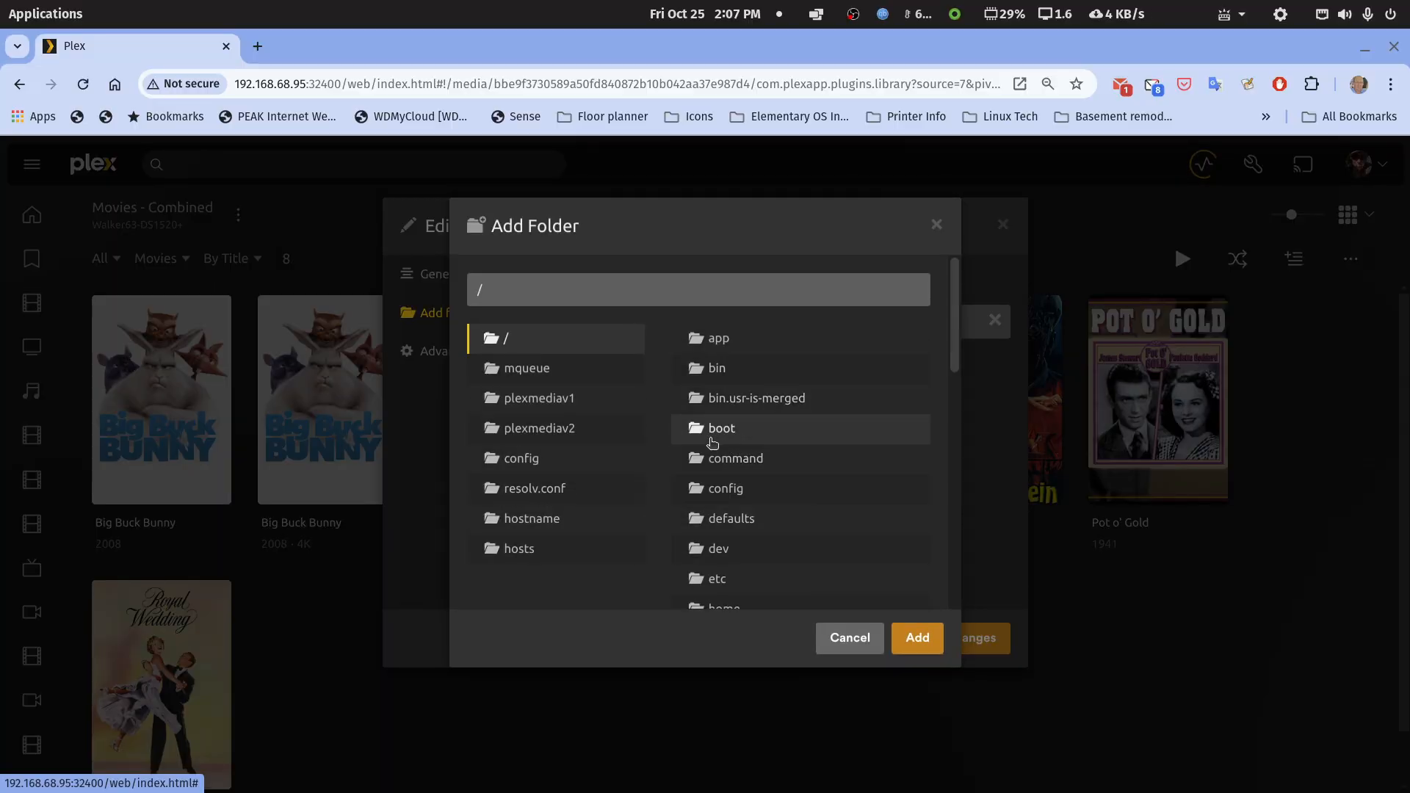
click(543, 436)
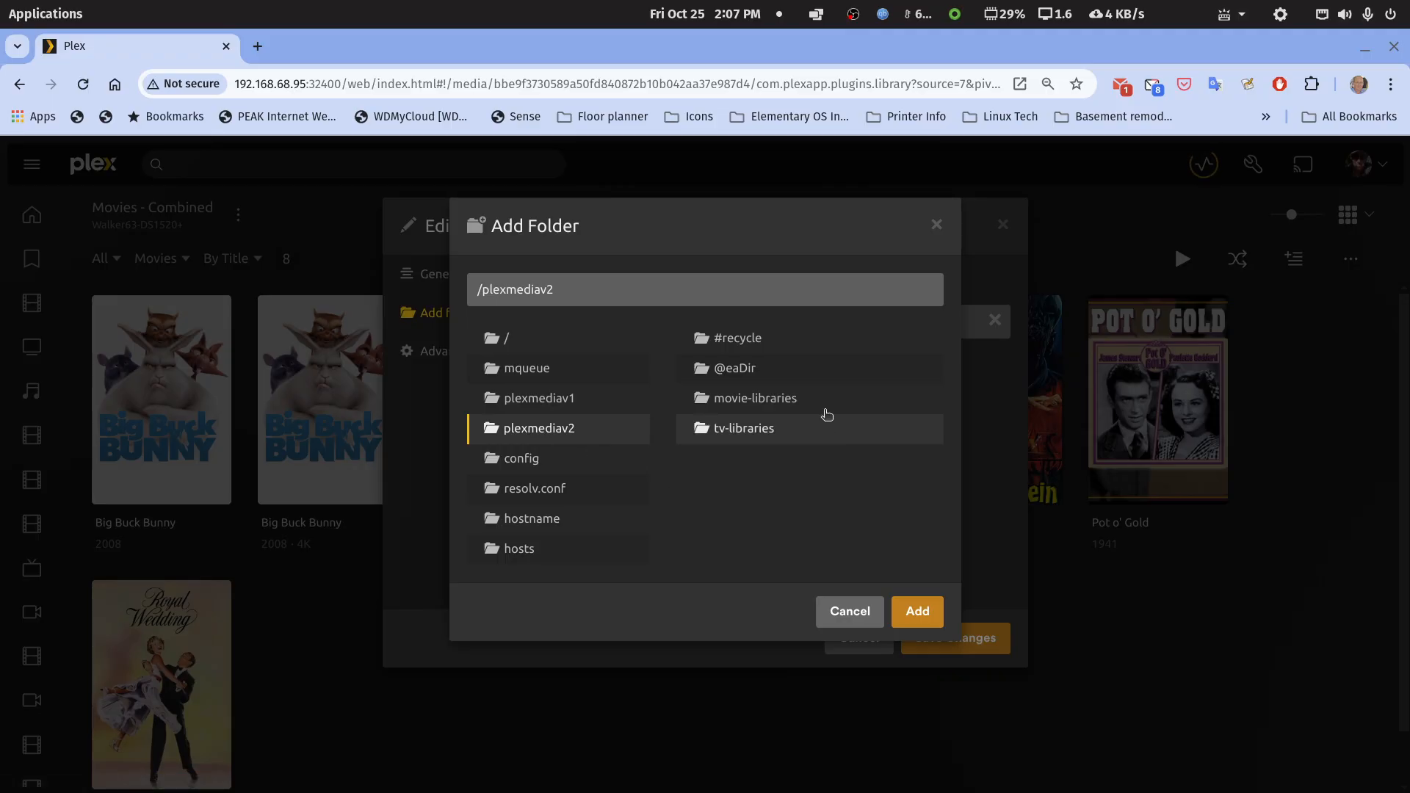
click(737, 401)
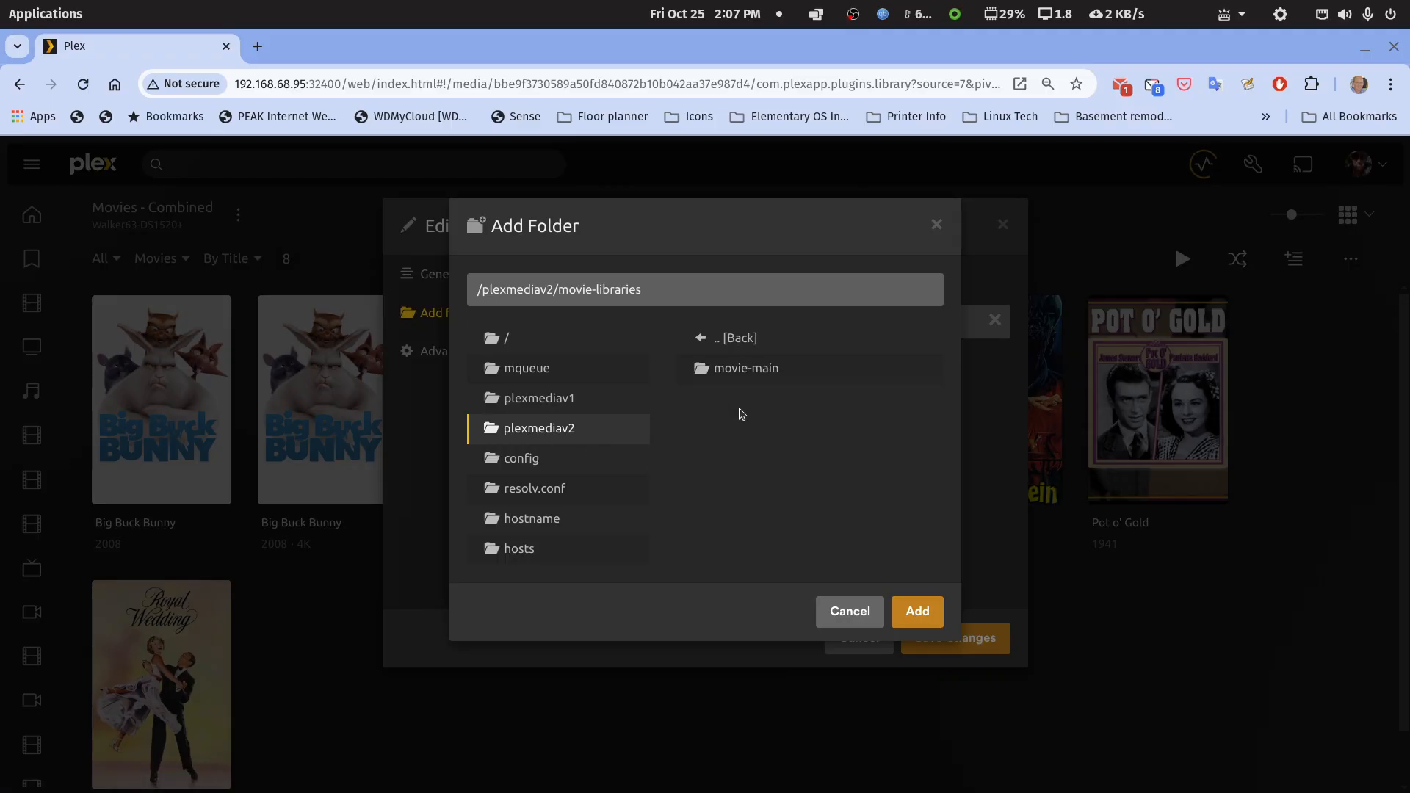
click(752, 373)
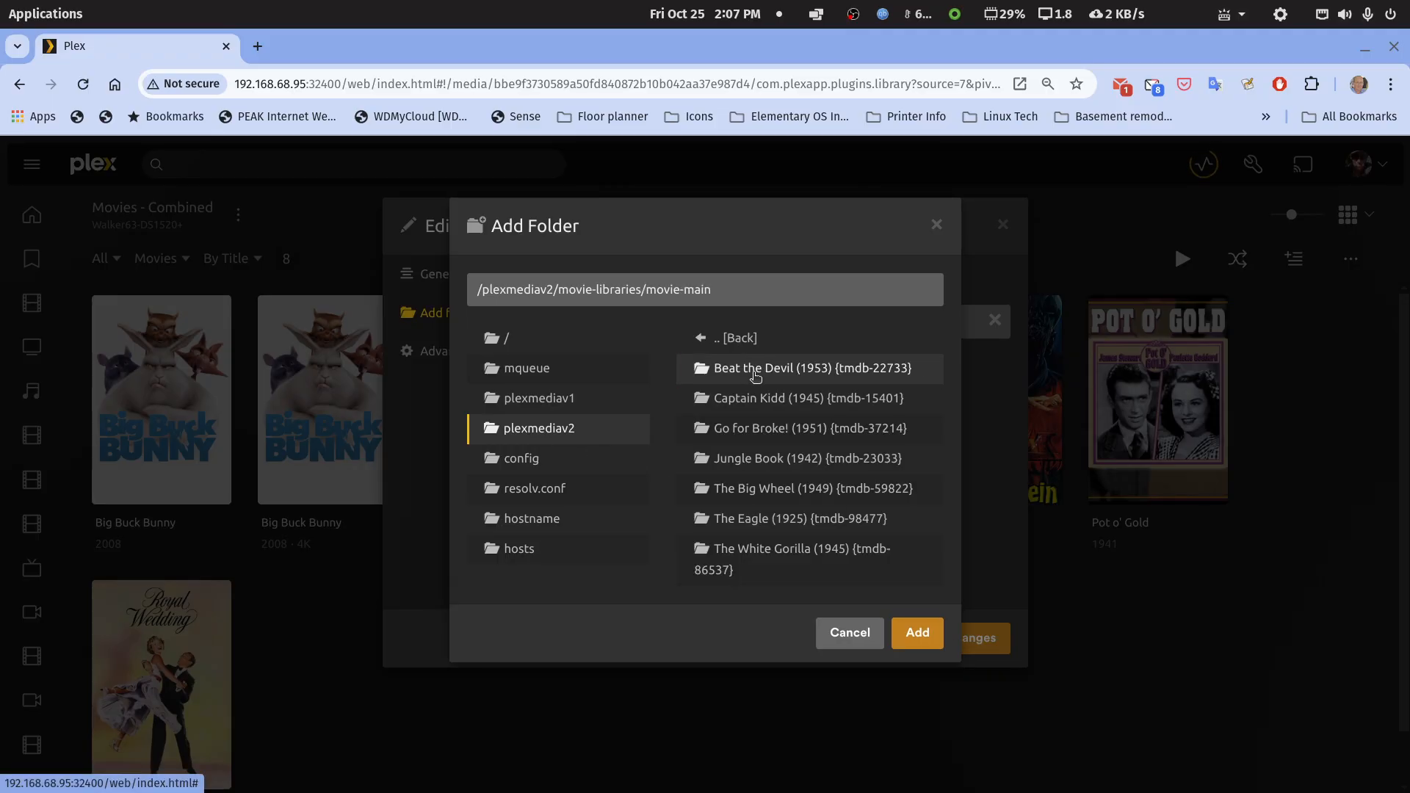
click(917, 613)
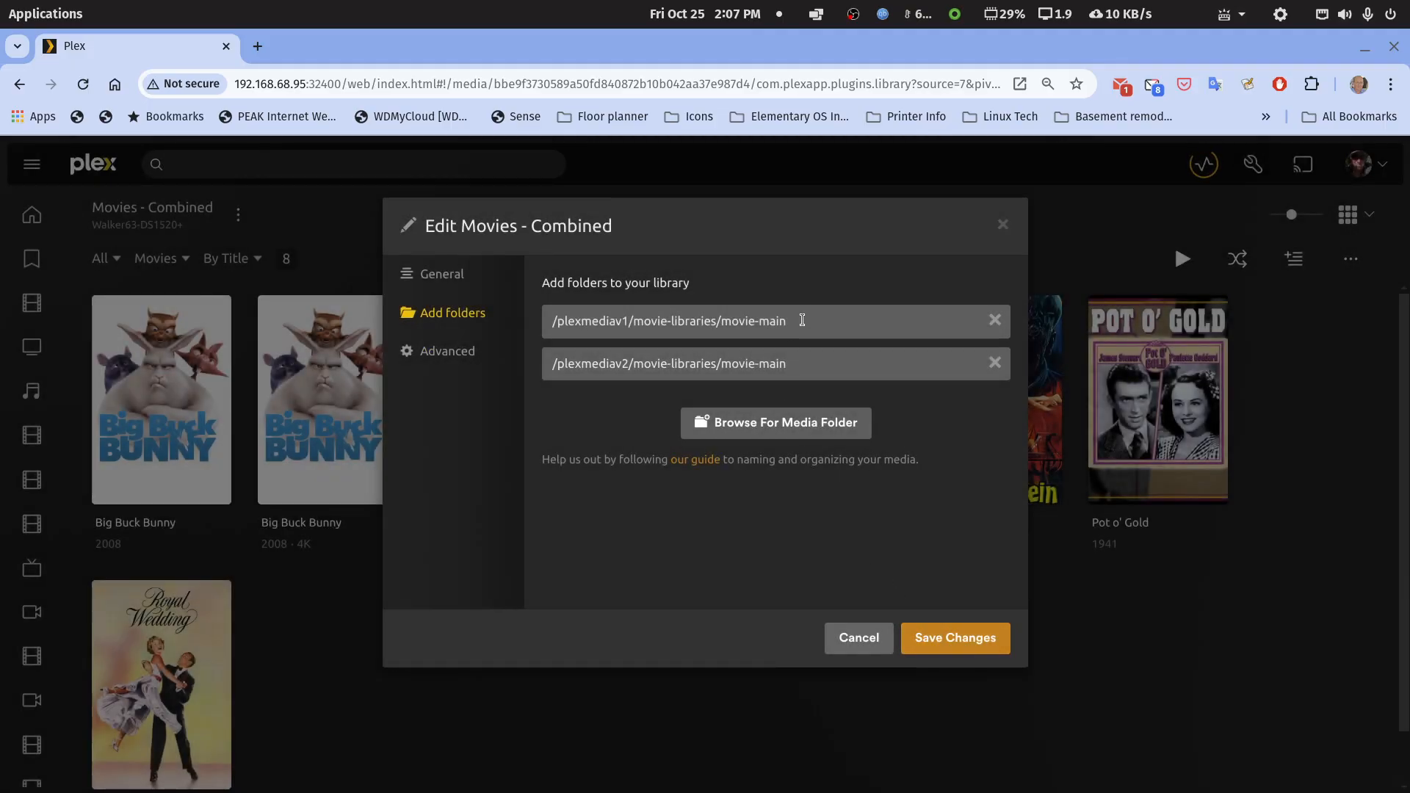
click(971, 633)
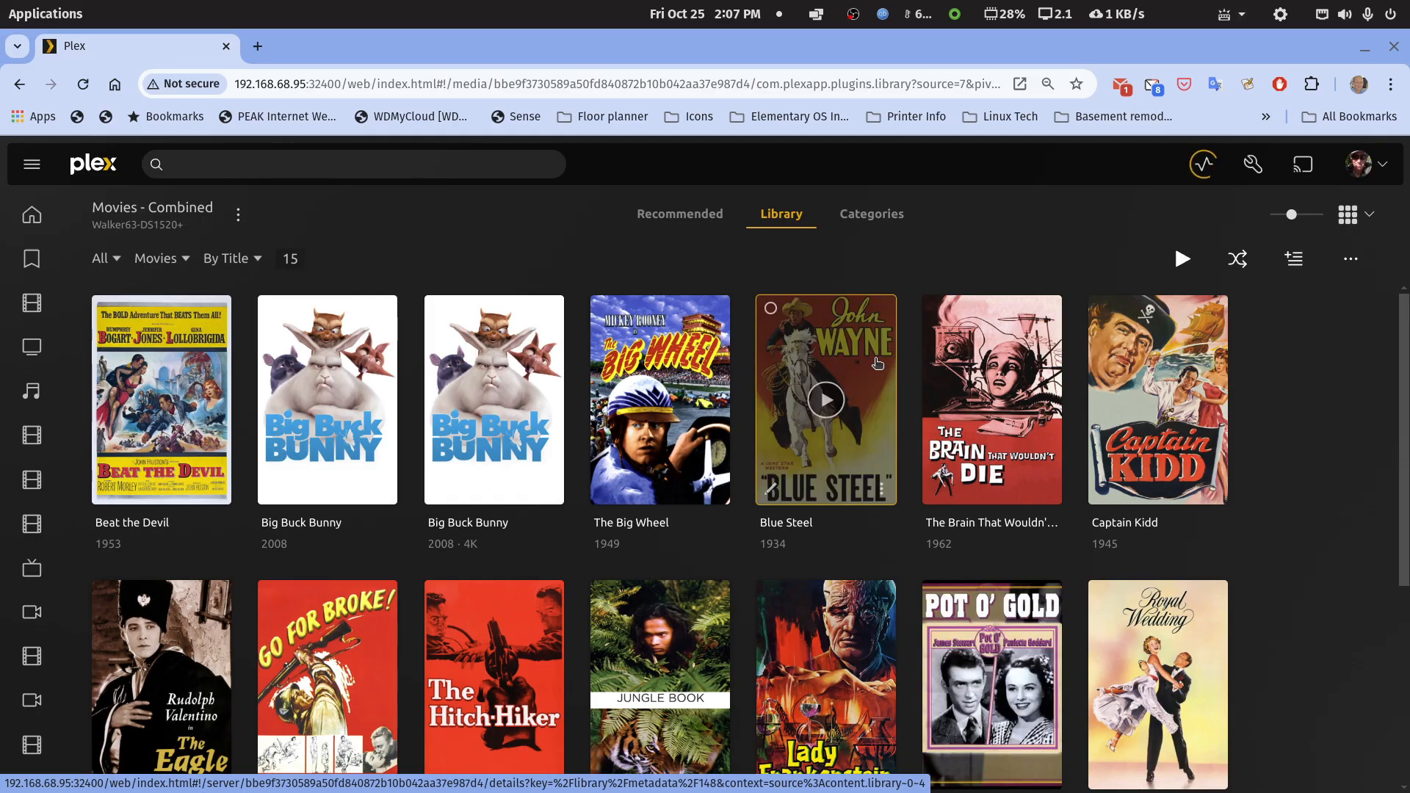
Step: Switch to the Files app, maximize its window, and open the movie-libraries folder on the mediapd share
double_click(1068, 41)
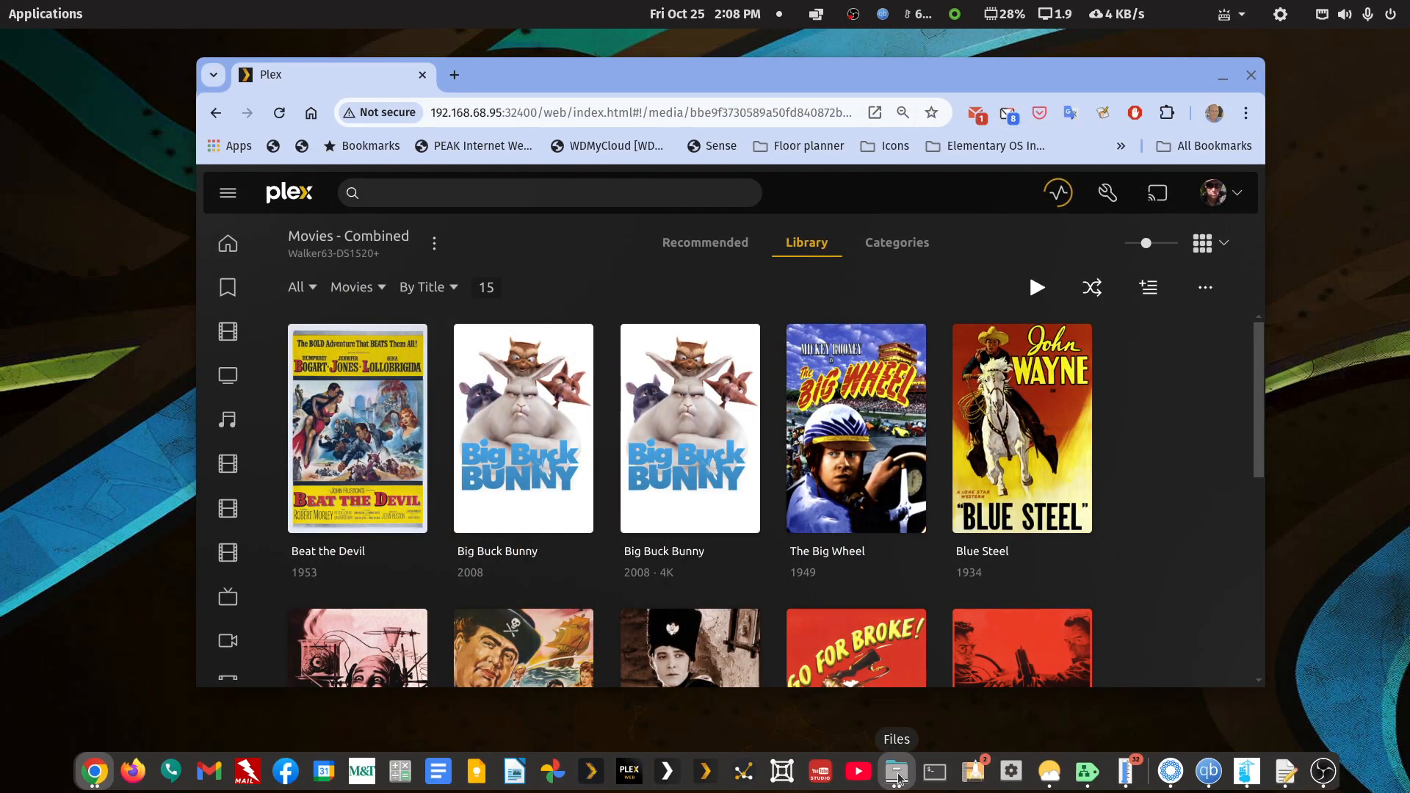
click(897, 777)
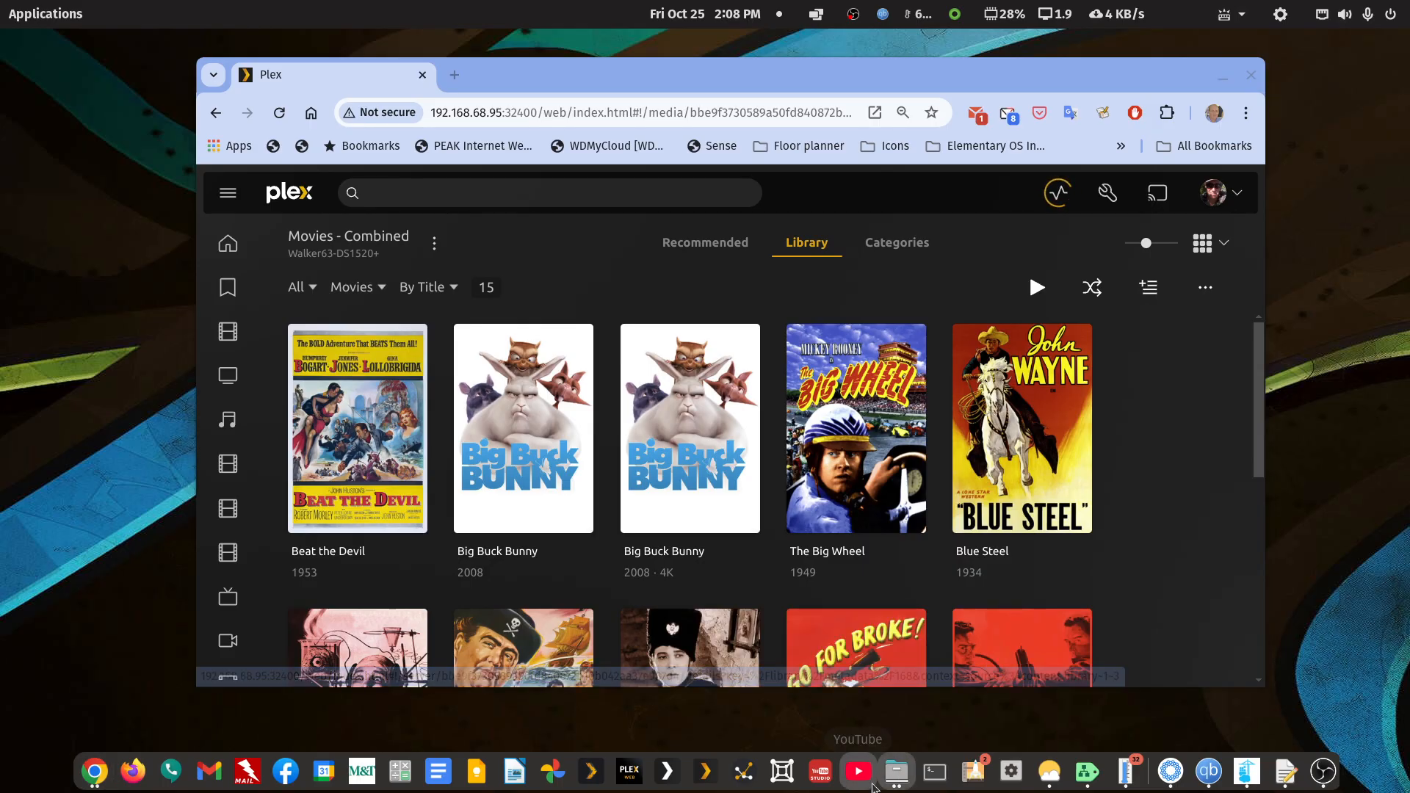
click(897, 771)
click(962, 716)
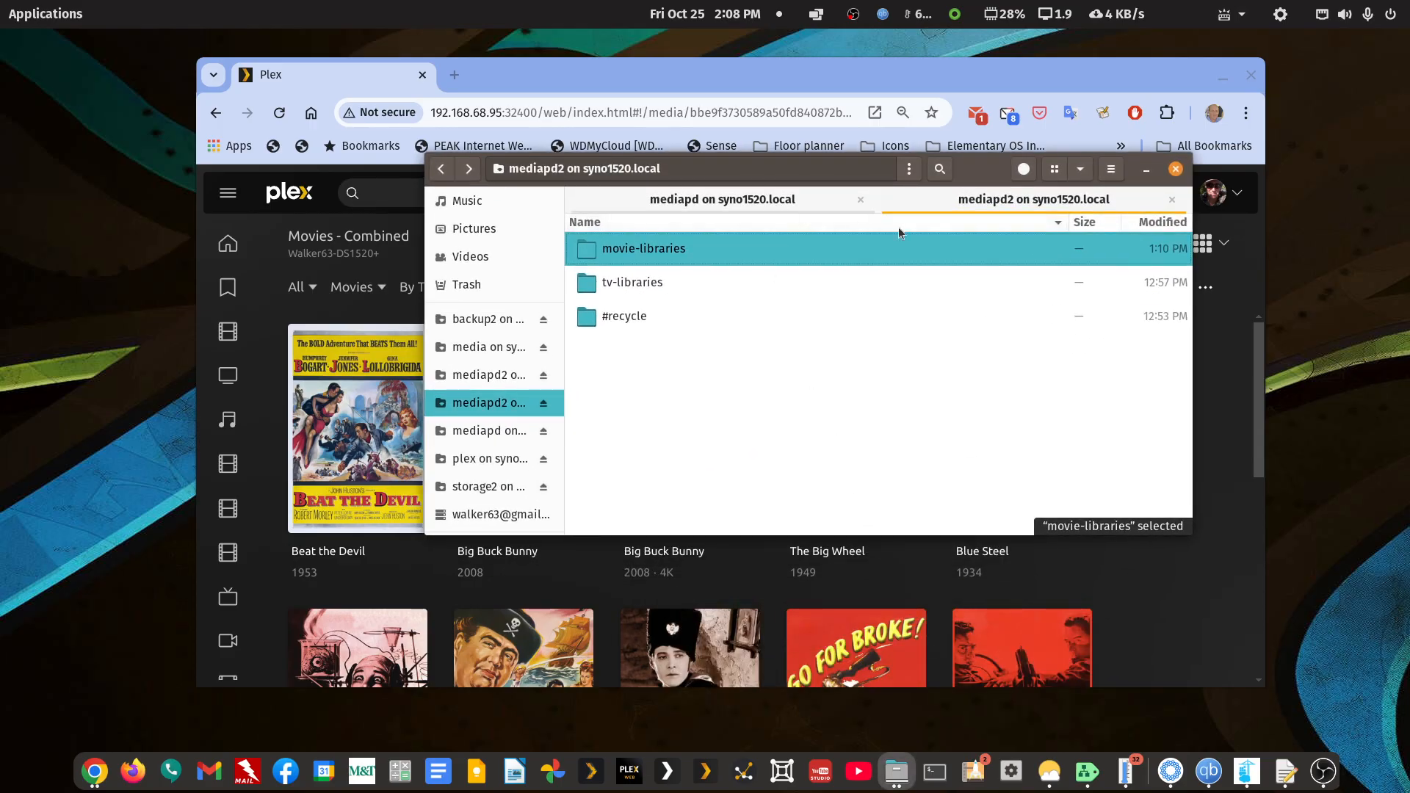
double_click(974, 170)
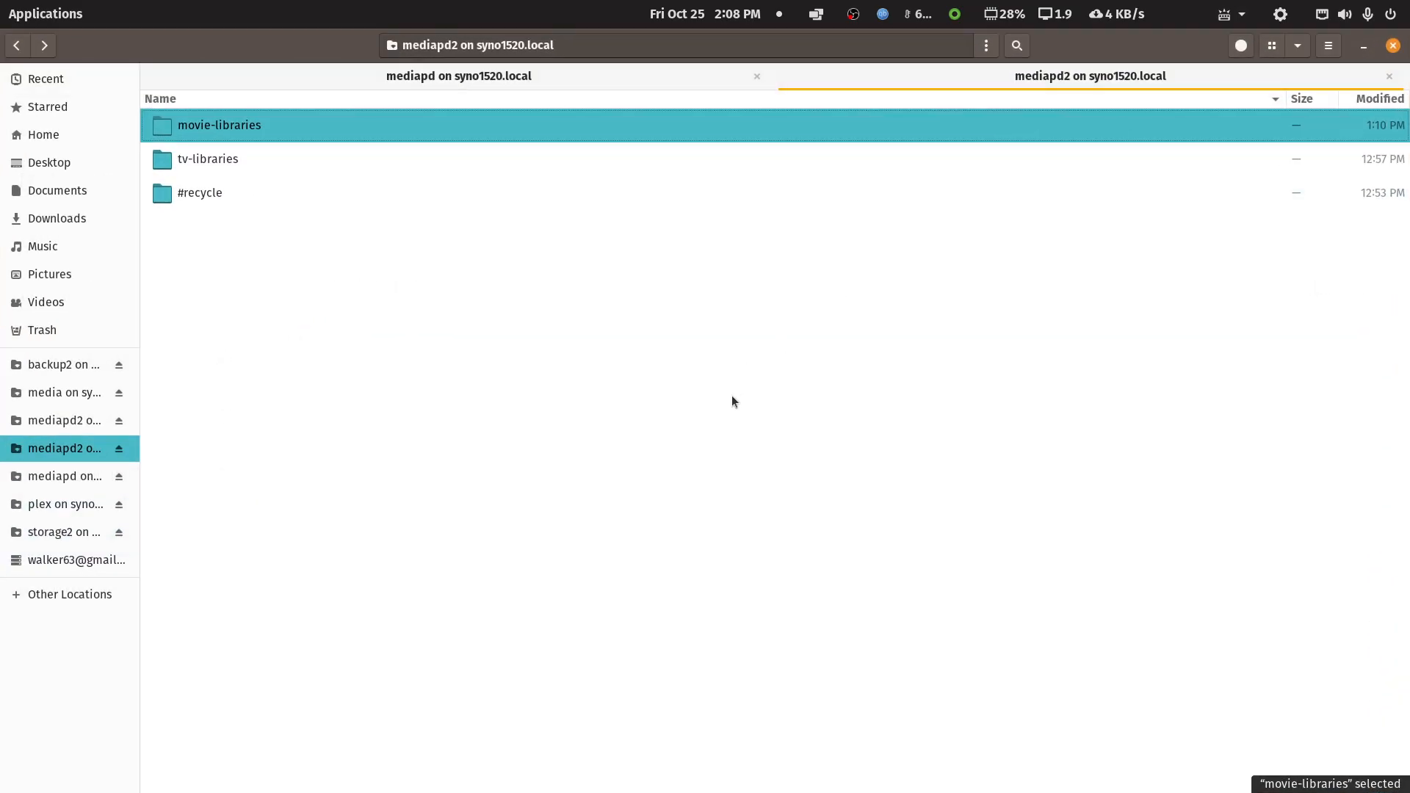
click(495, 72)
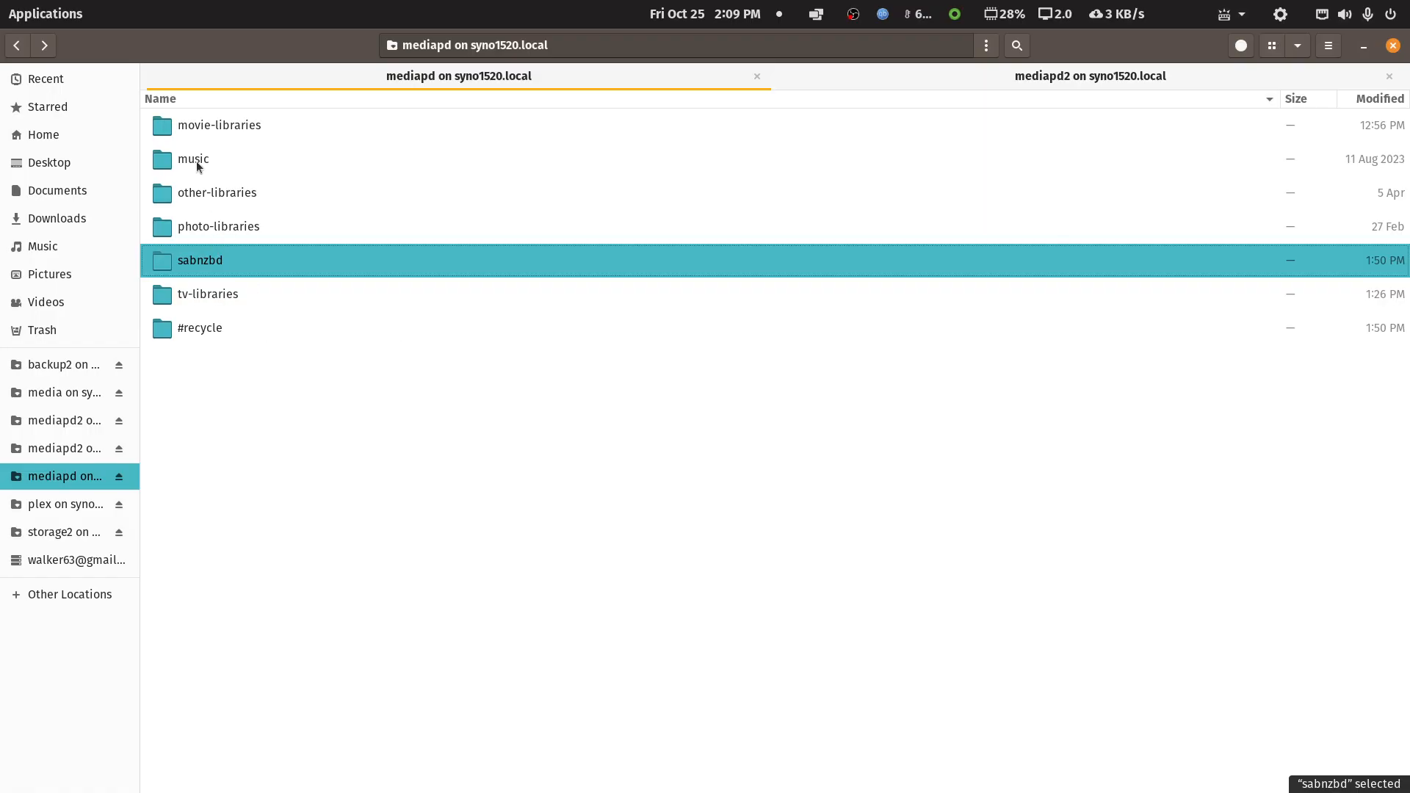
double_click(219, 126)
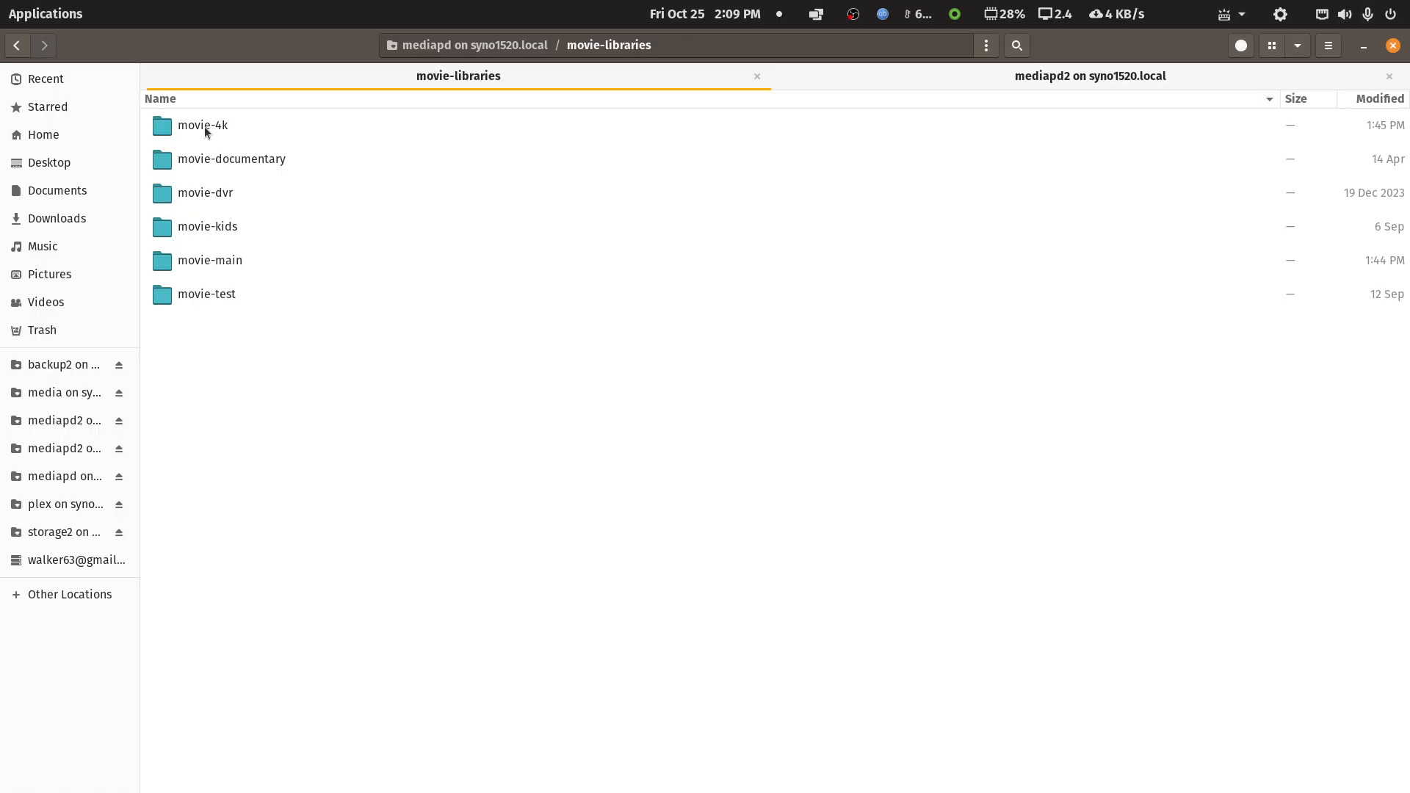
Step: Copy the movie-4k folder from the mediapd share into movie-libraries on the mediapd2 share and check the transfer progress
right_click(205, 131)
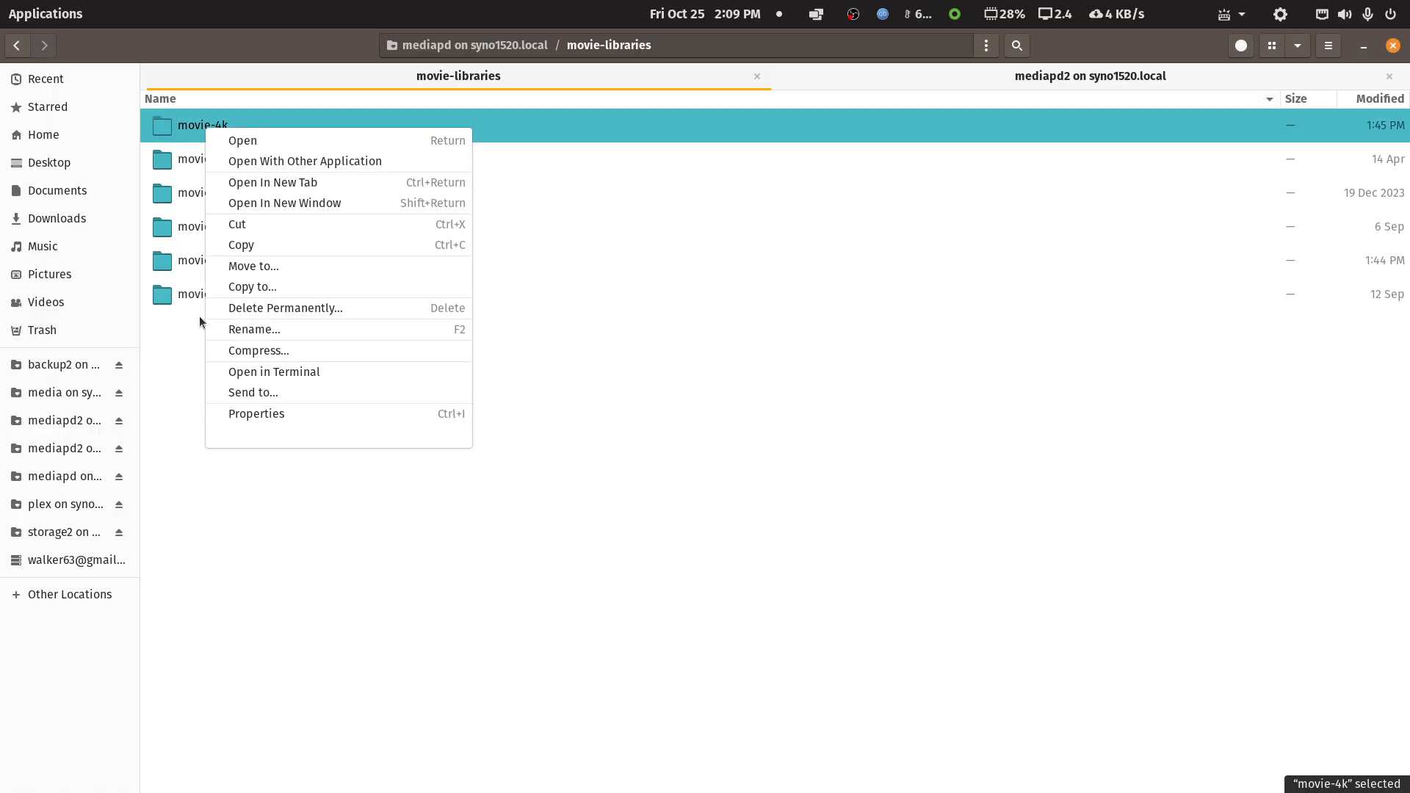
click(234, 247)
click(1091, 79)
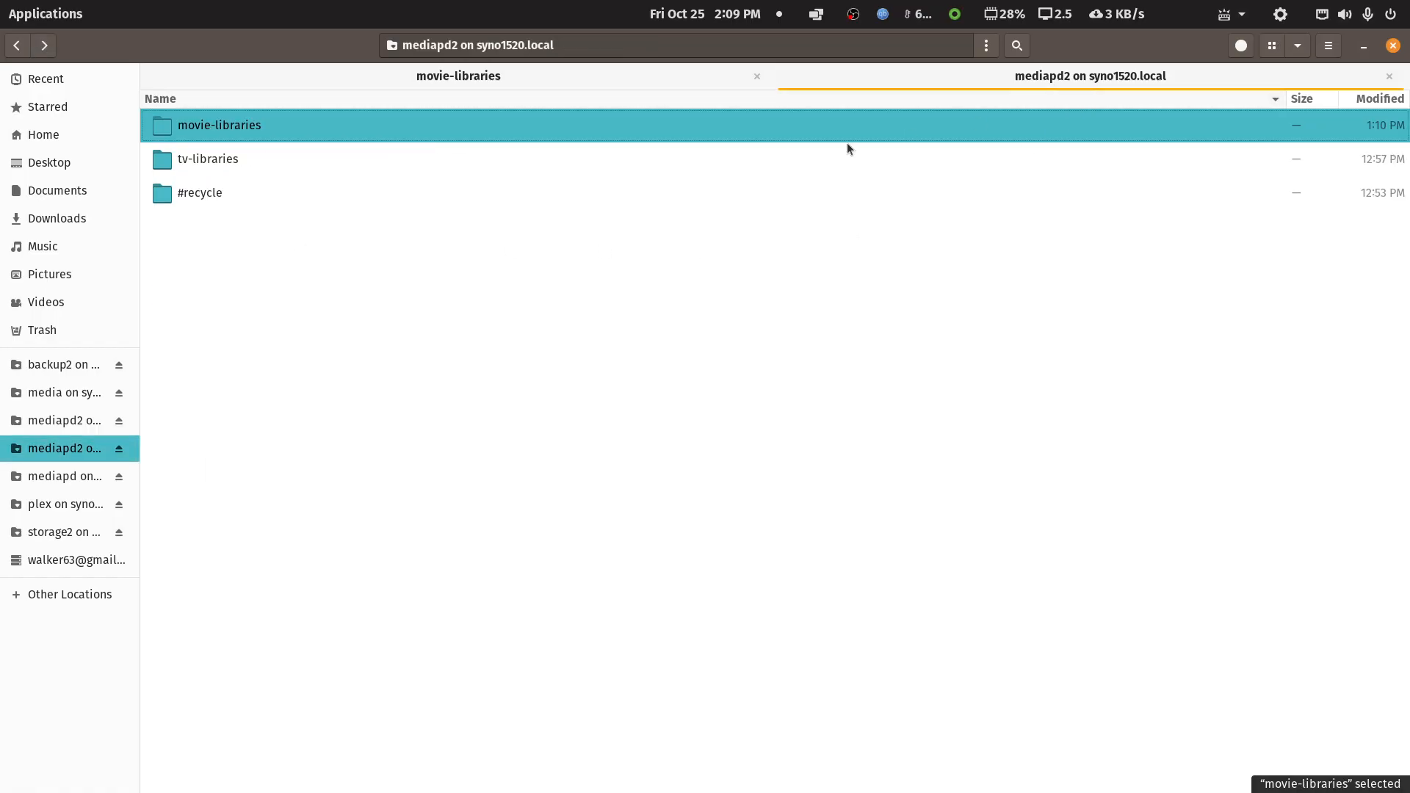
double_click(241, 126)
right_click(313, 292)
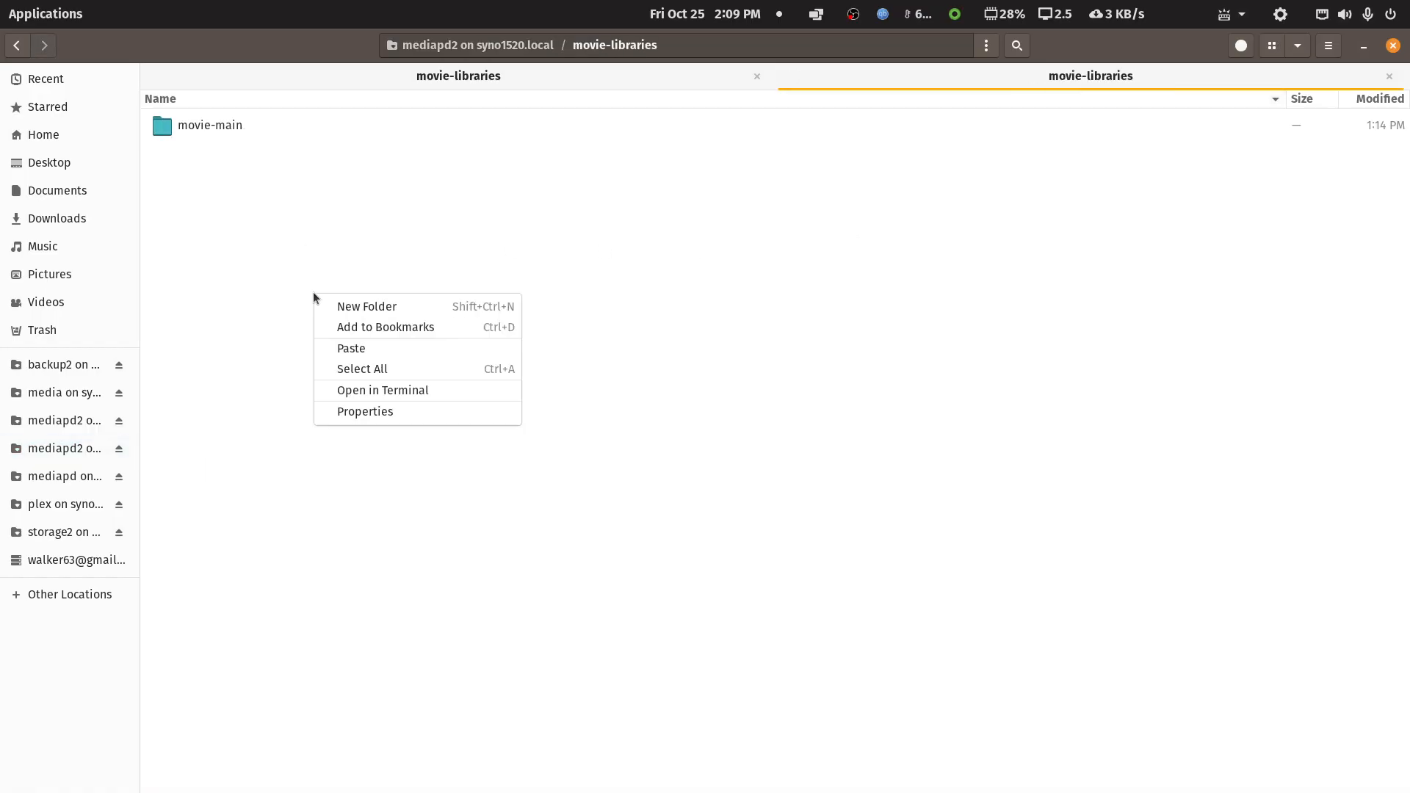
click(349, 345)
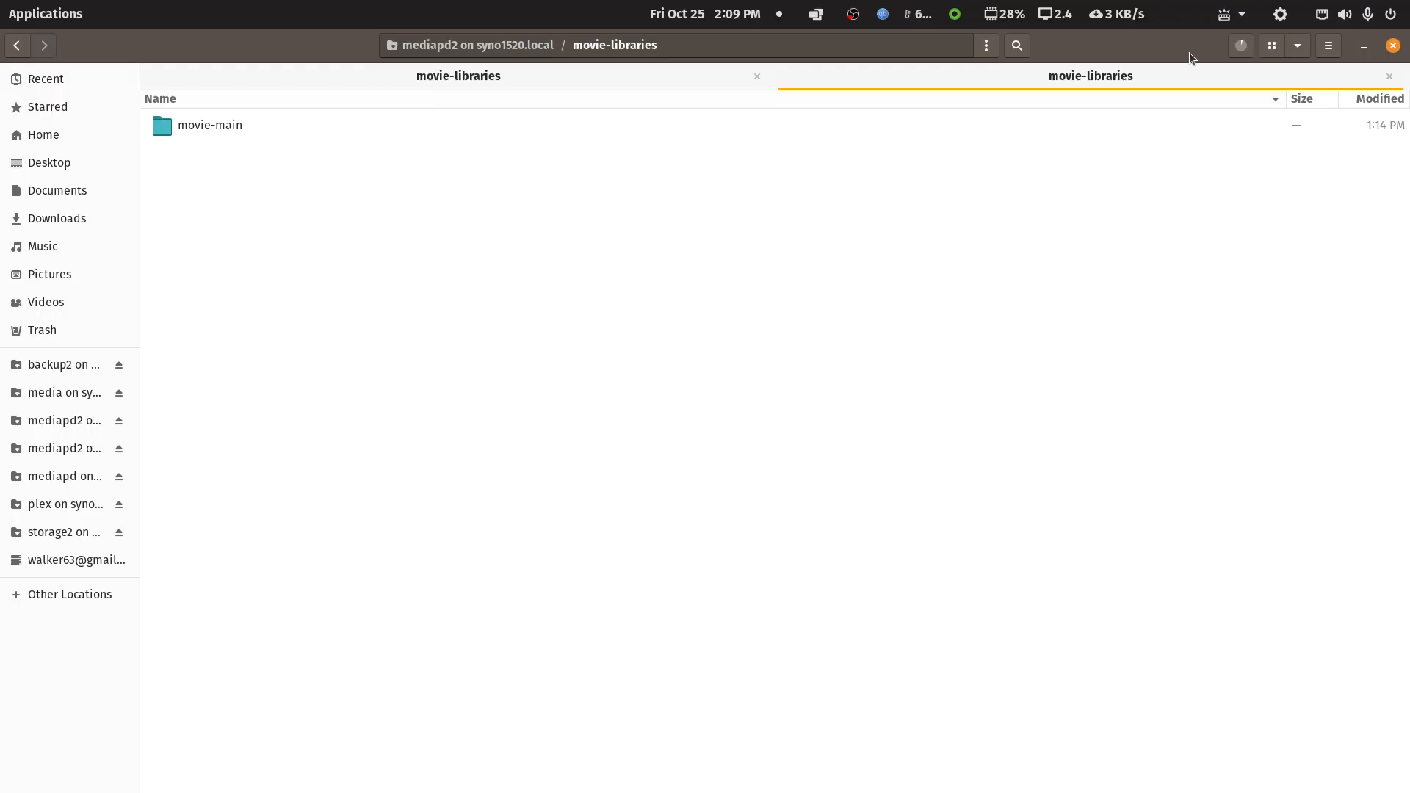
click(1240, 49)
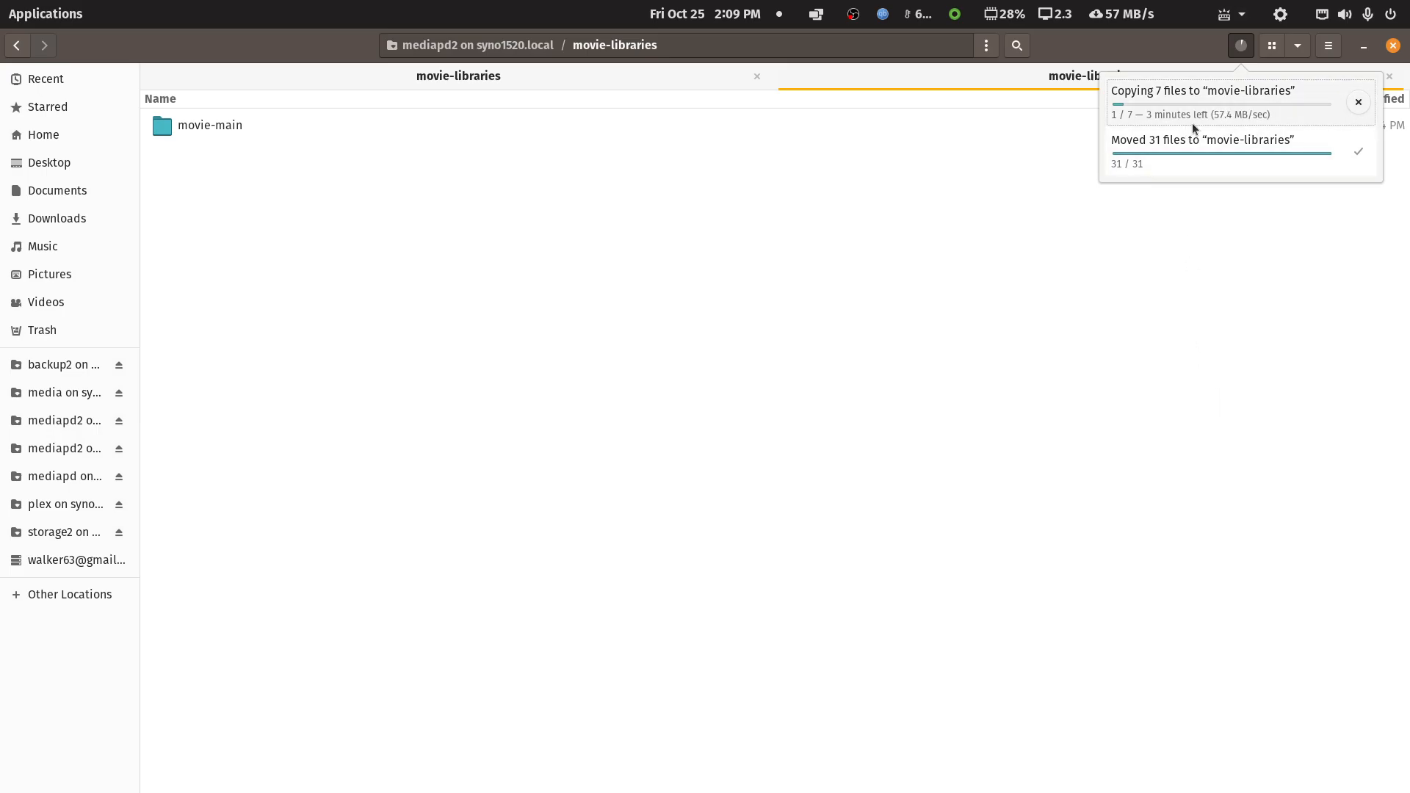
click(26, 53)
click(26, 53)
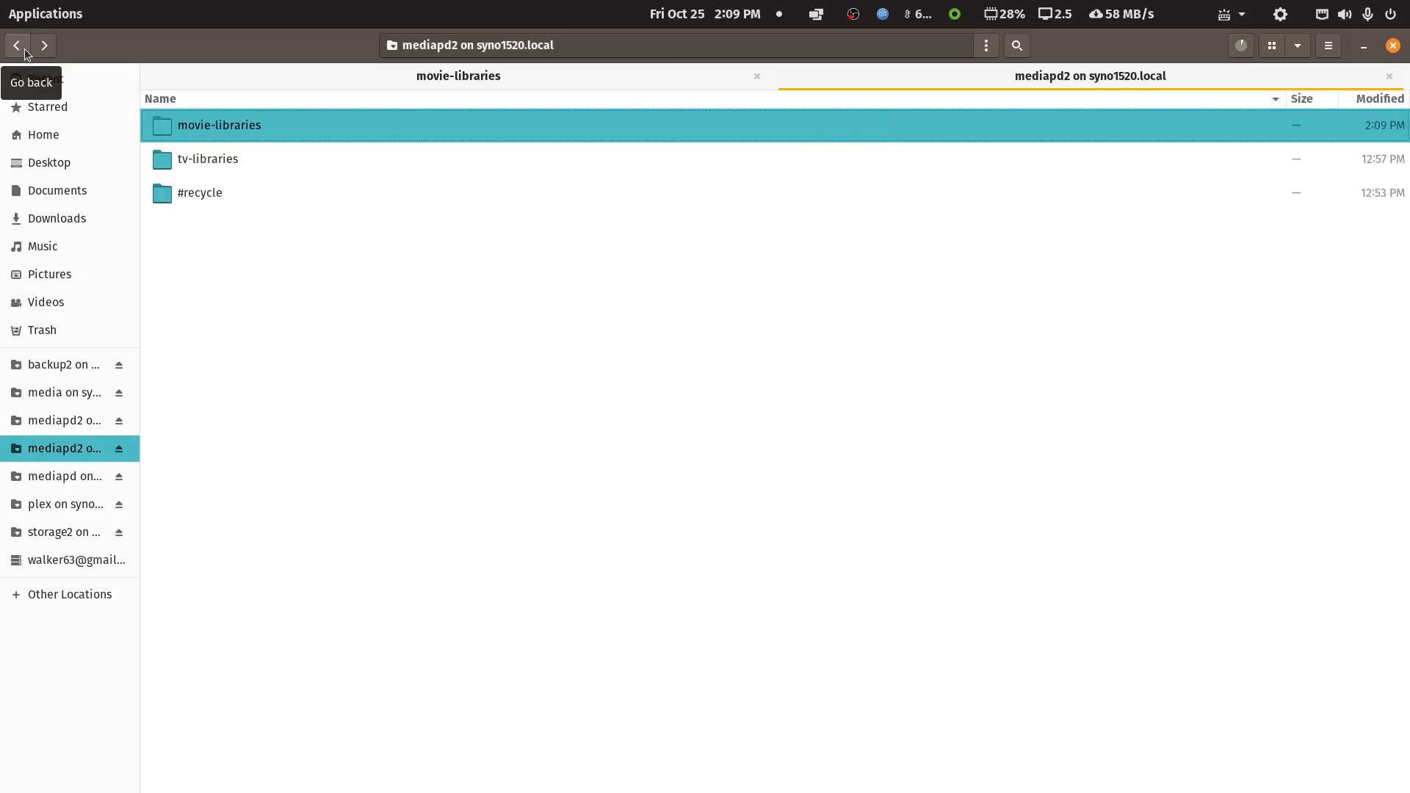
click(631, 69)
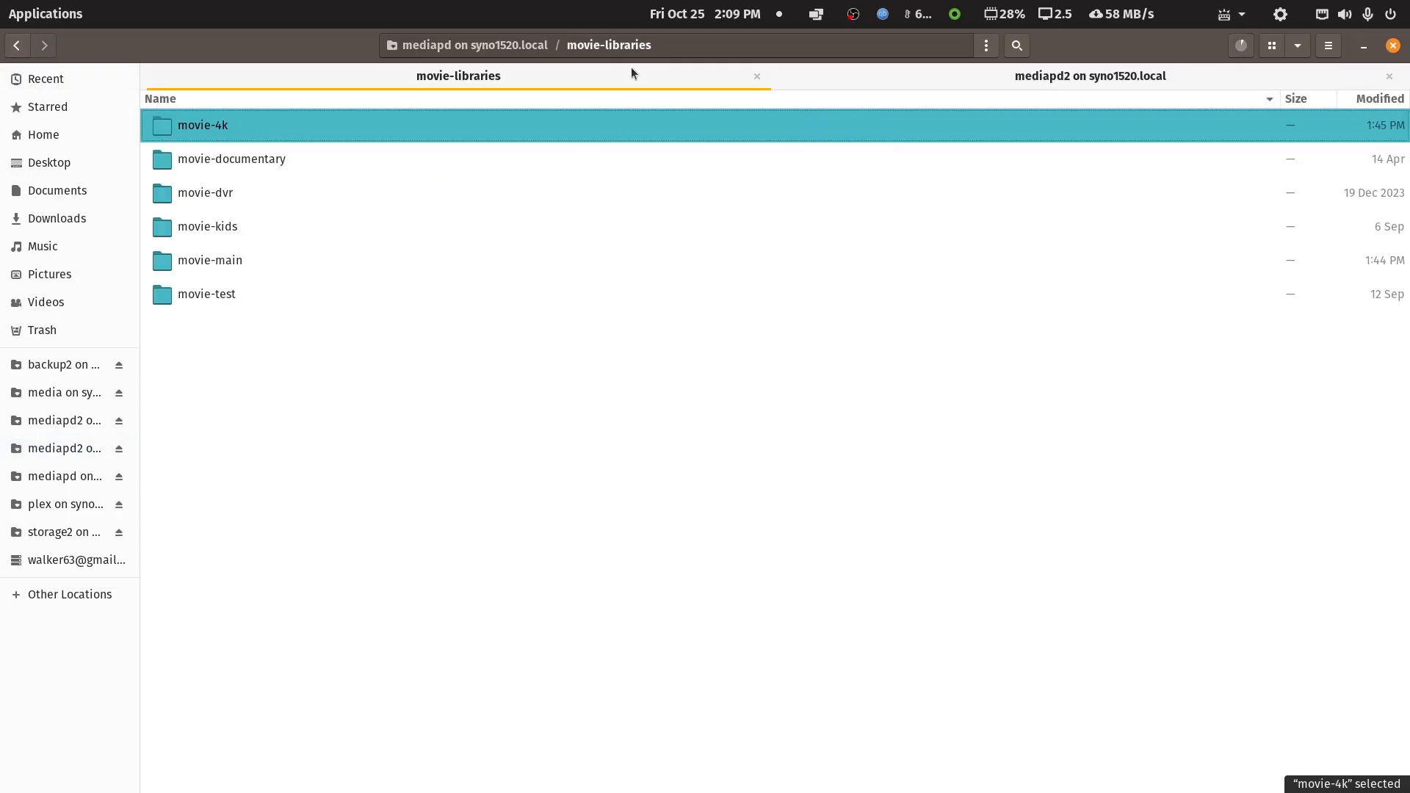
right_click(204, 135)
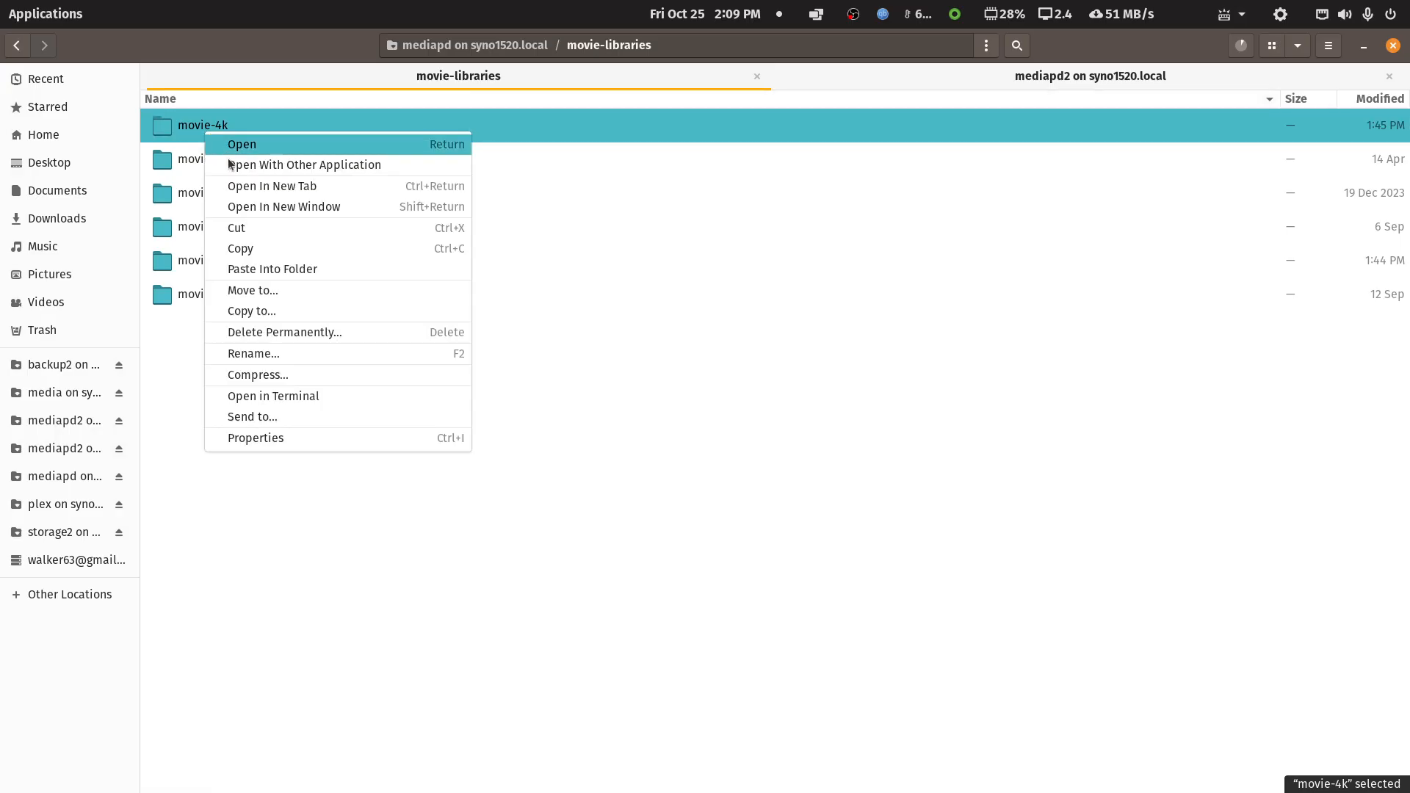
click(220, 248)
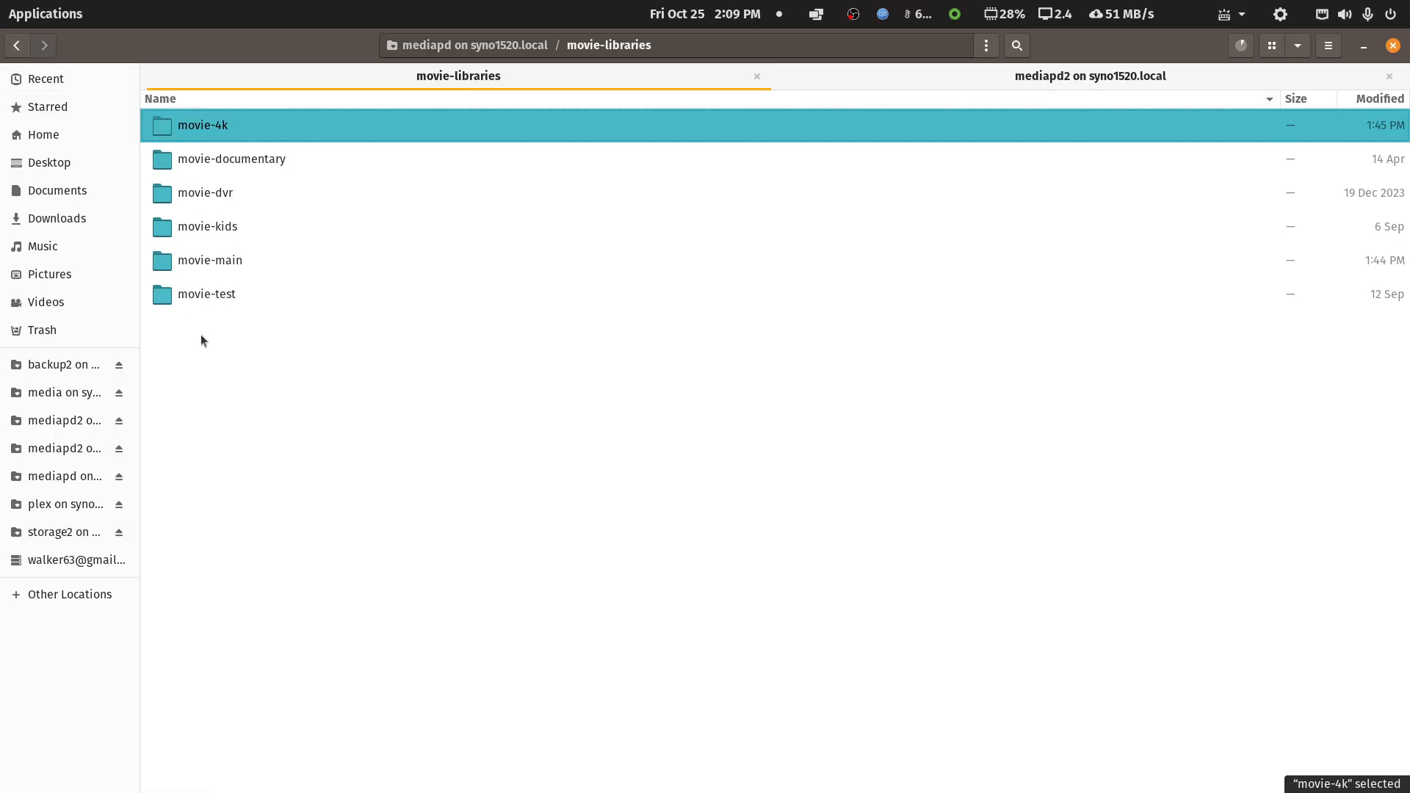
double_click(194, 297)
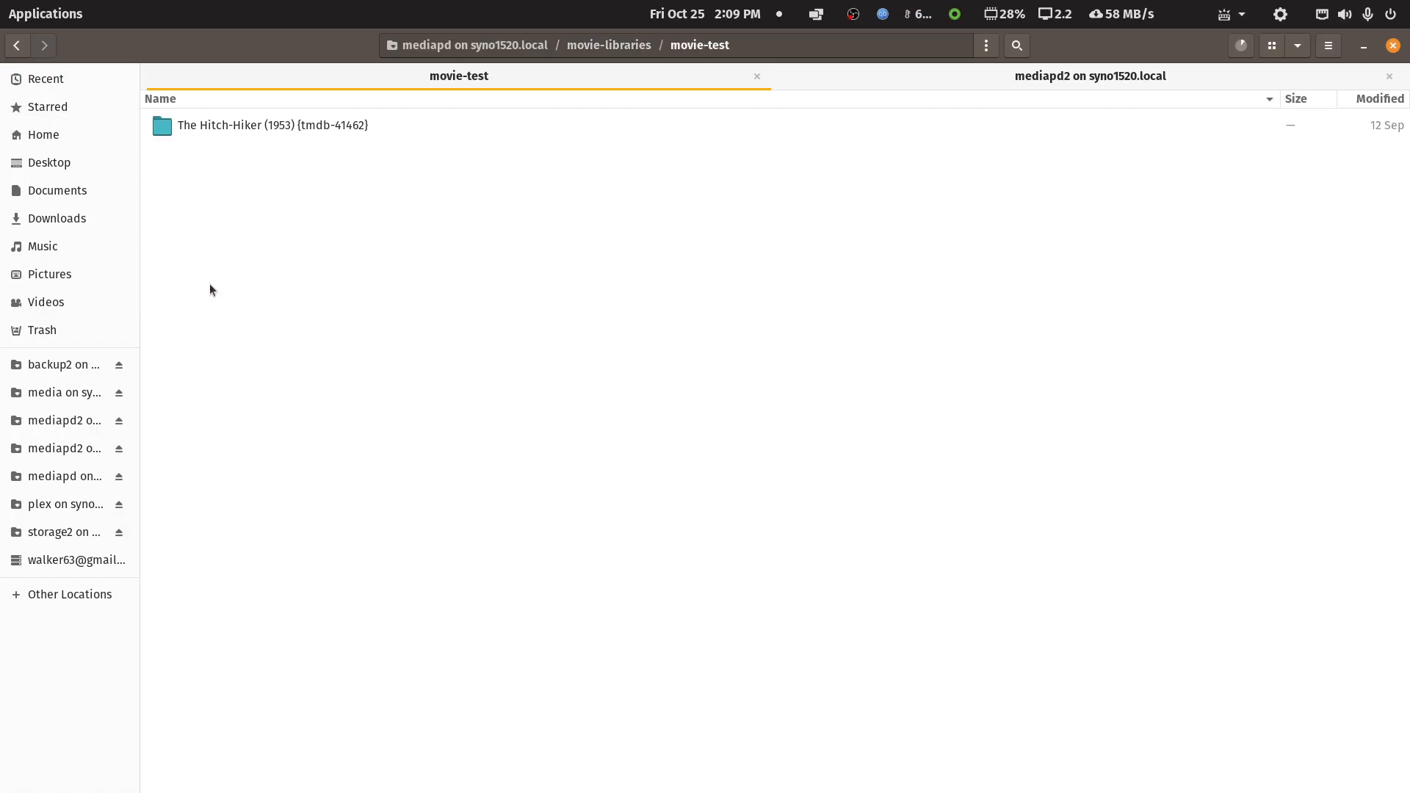
right_click(210, 285)
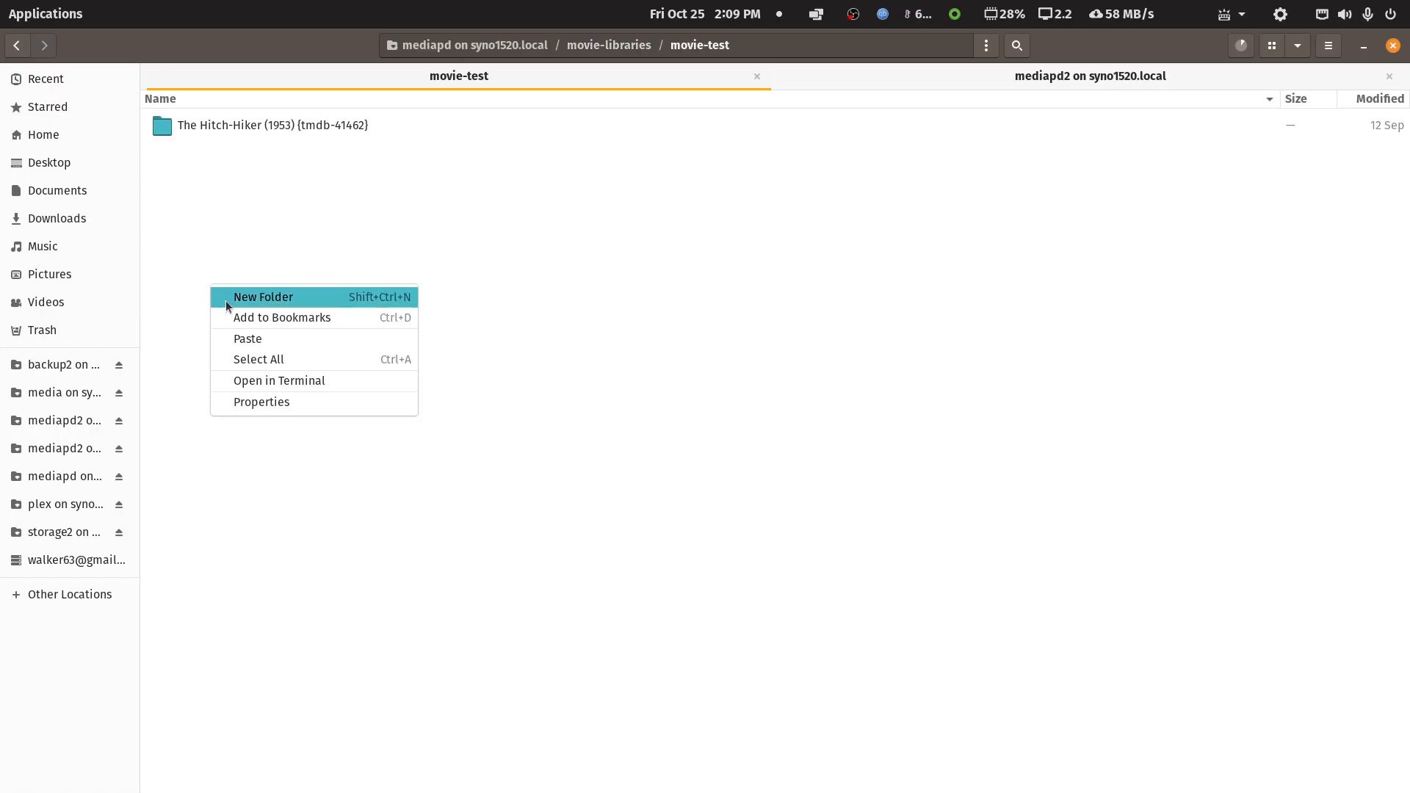
click(21, 52)
click(22, 52)
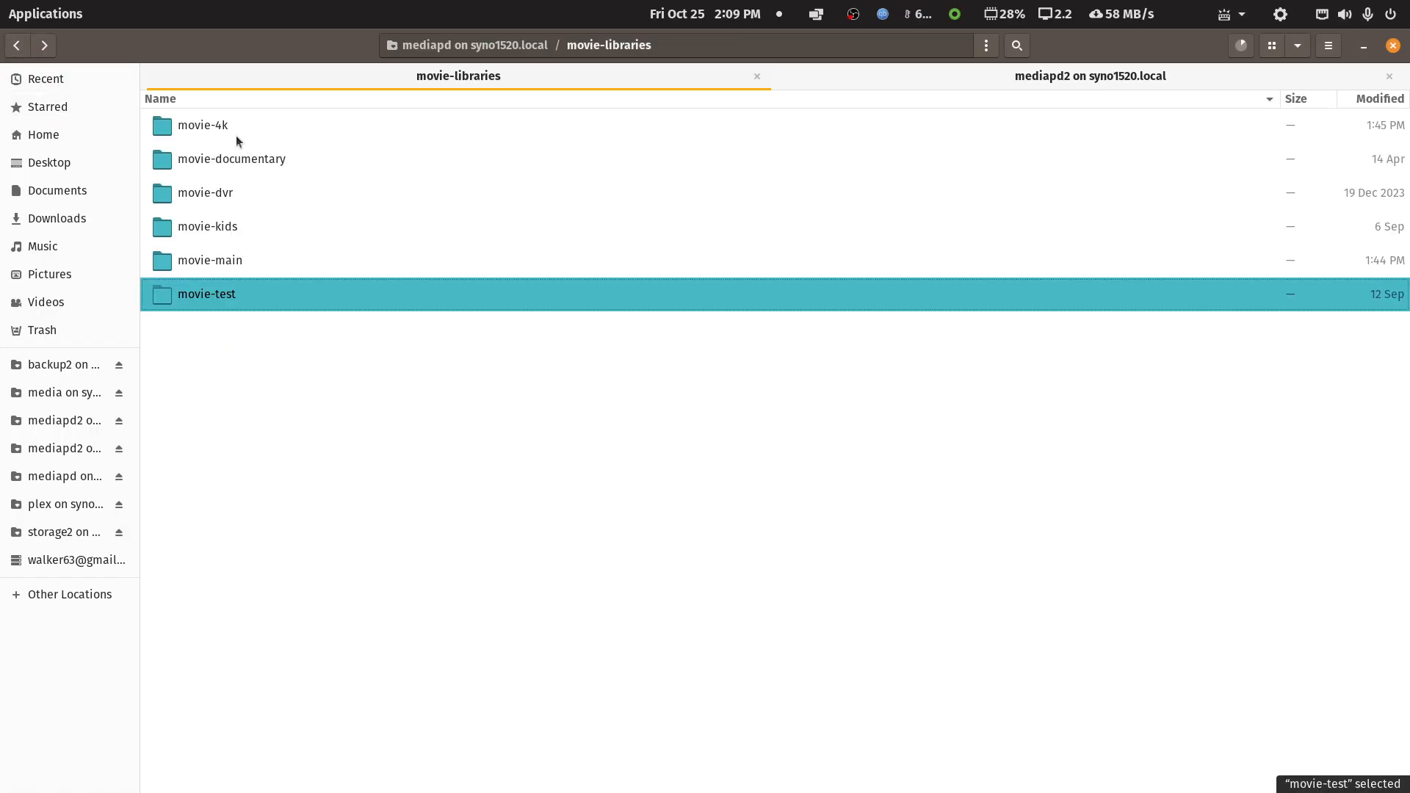
Step: Try to move the movie-4k folder into the movie-test folder on the mediapd share
right_click(213, 131)
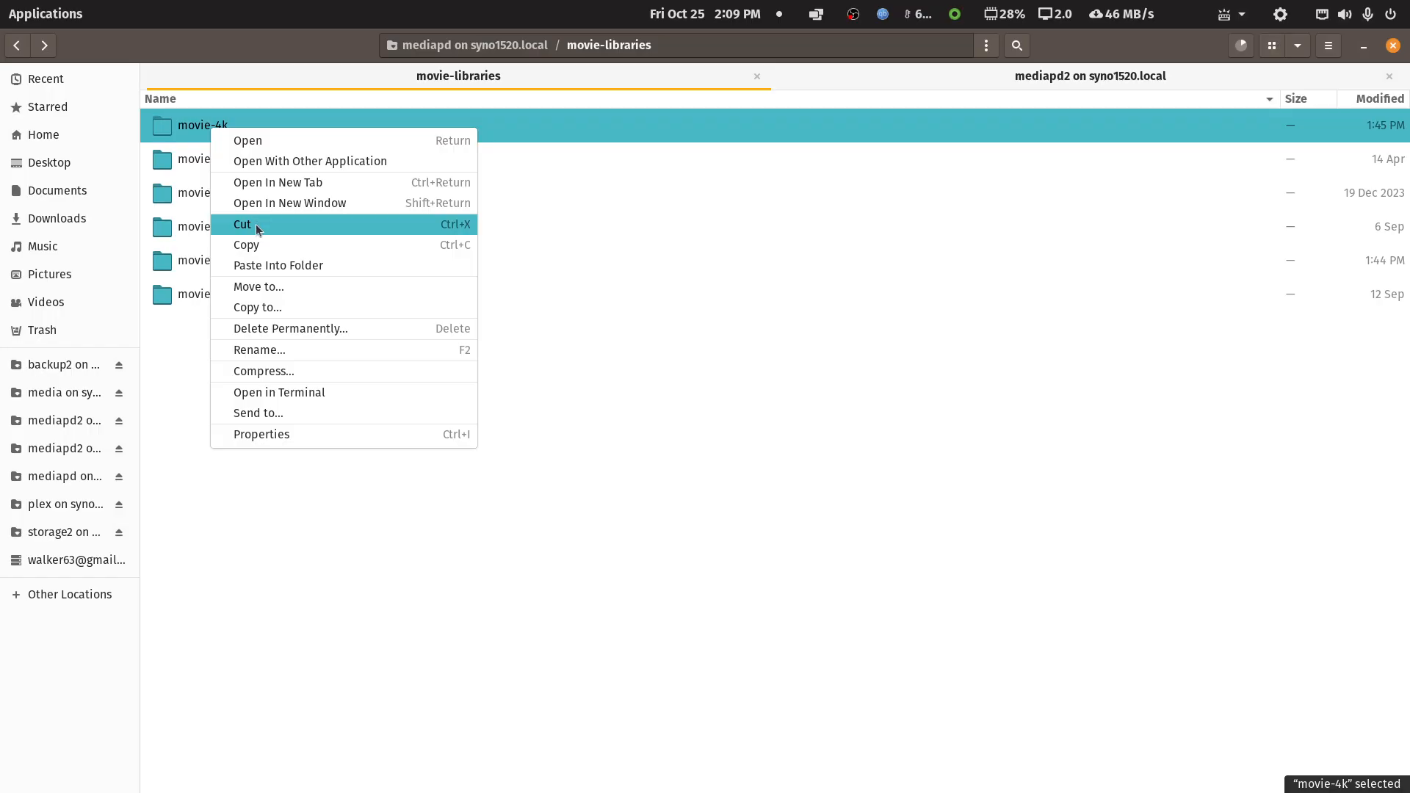
click(255, 223)
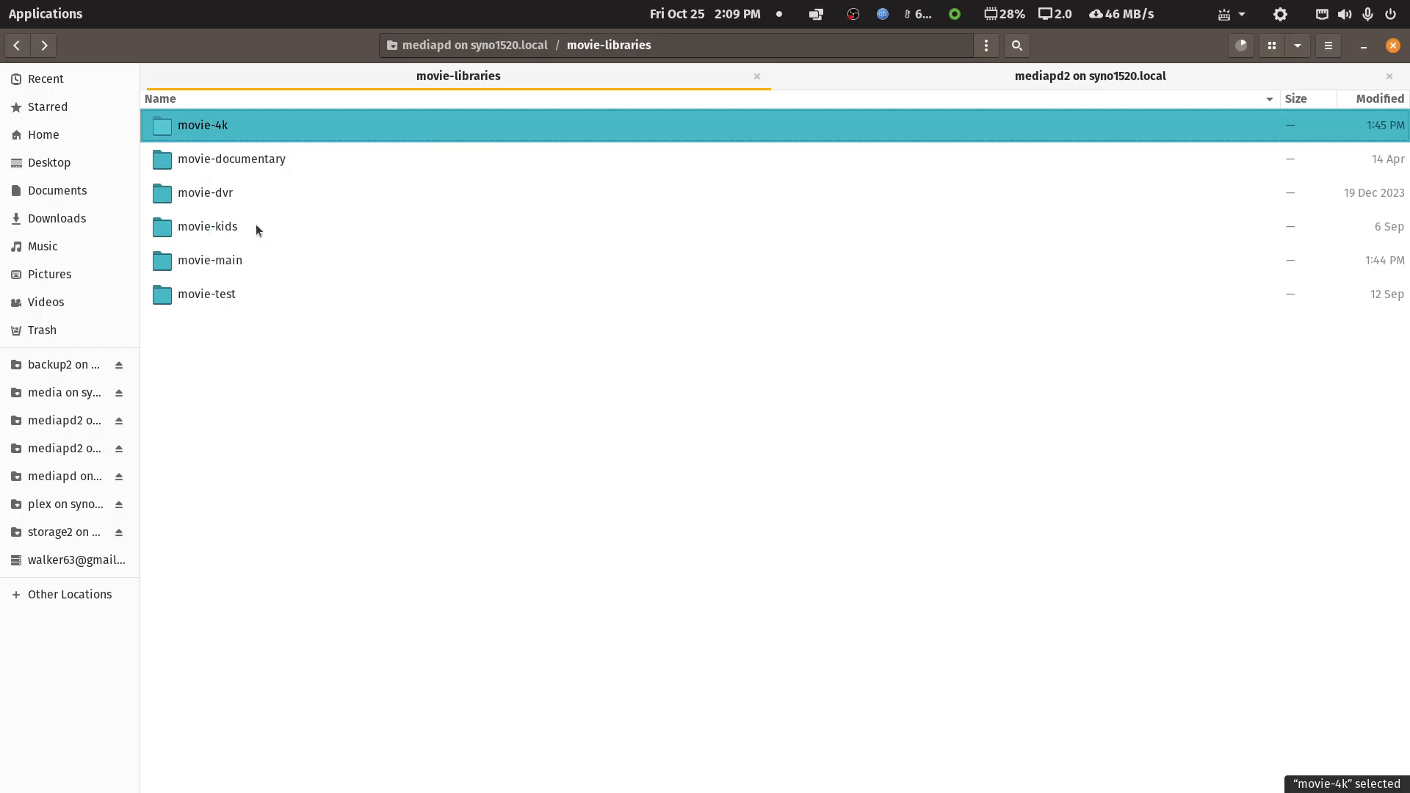
double_click(220, 295)
right_click(260, 321)
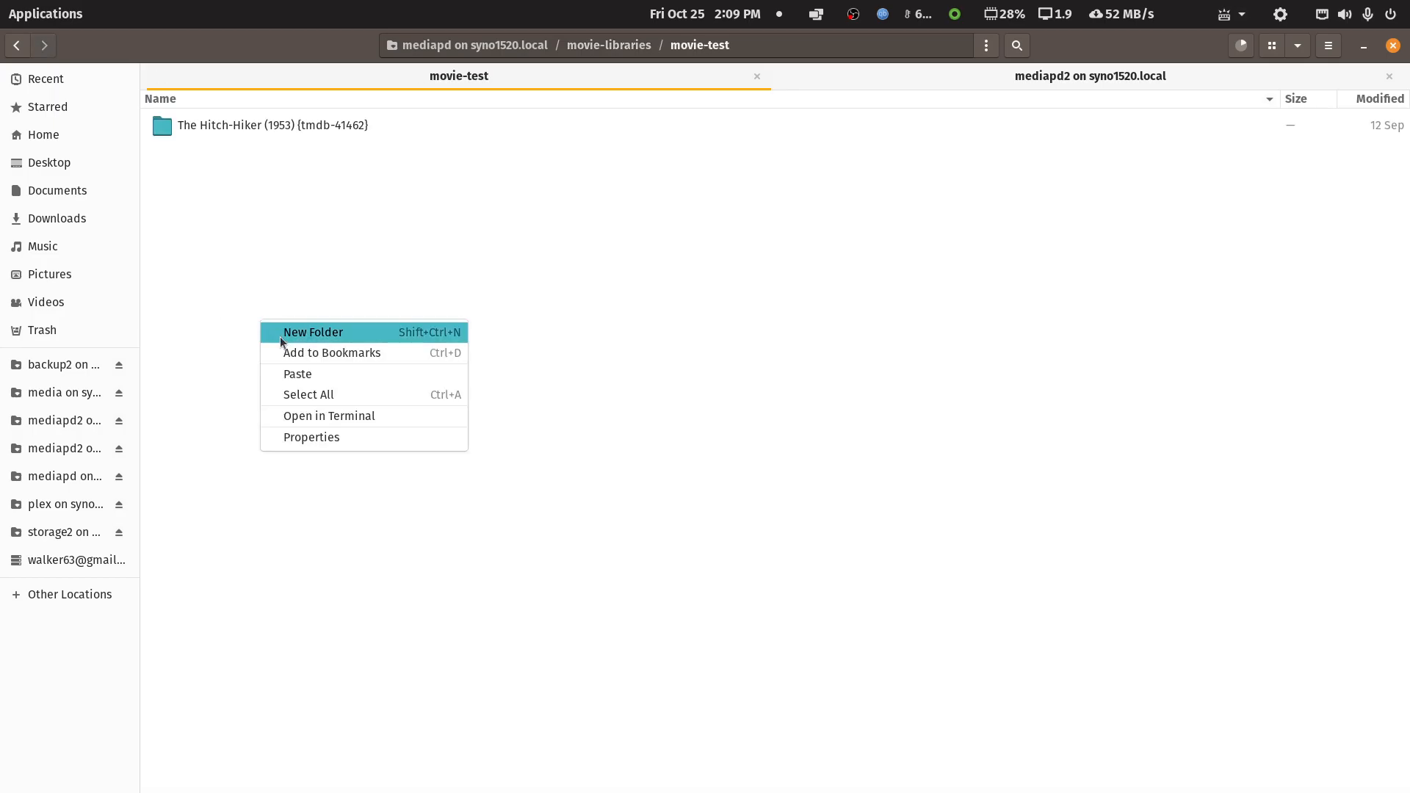
click(310, 376)
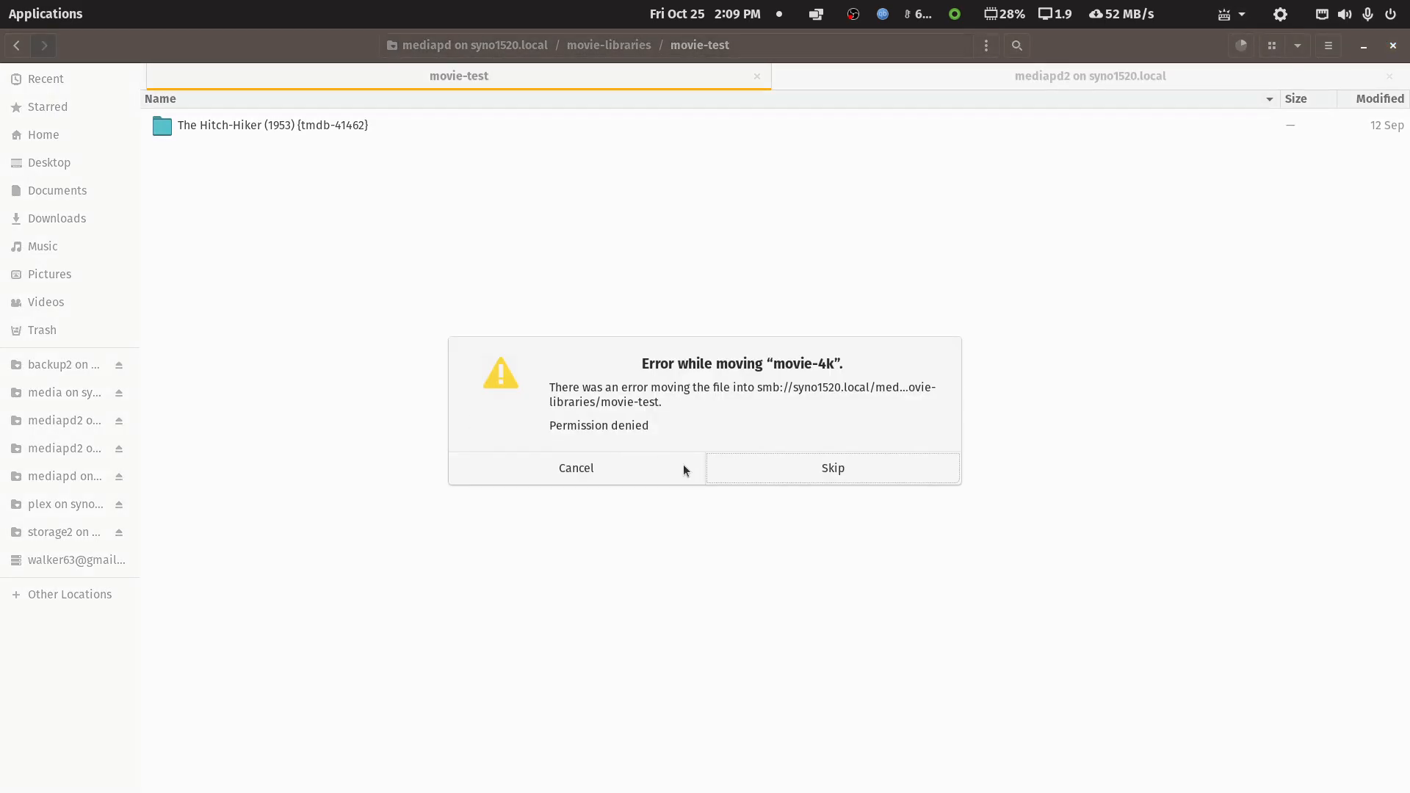
click(658, 470)
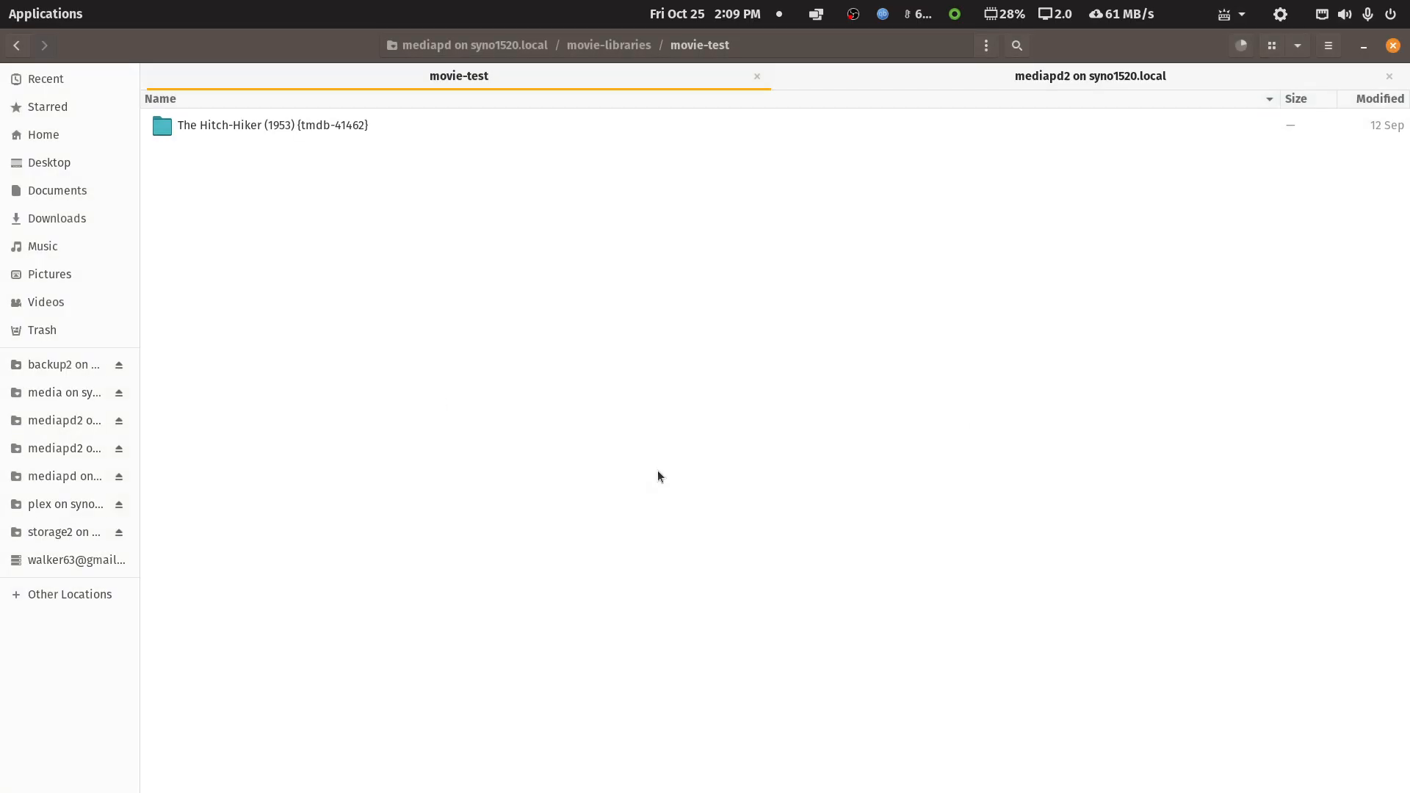
click(16, 45)
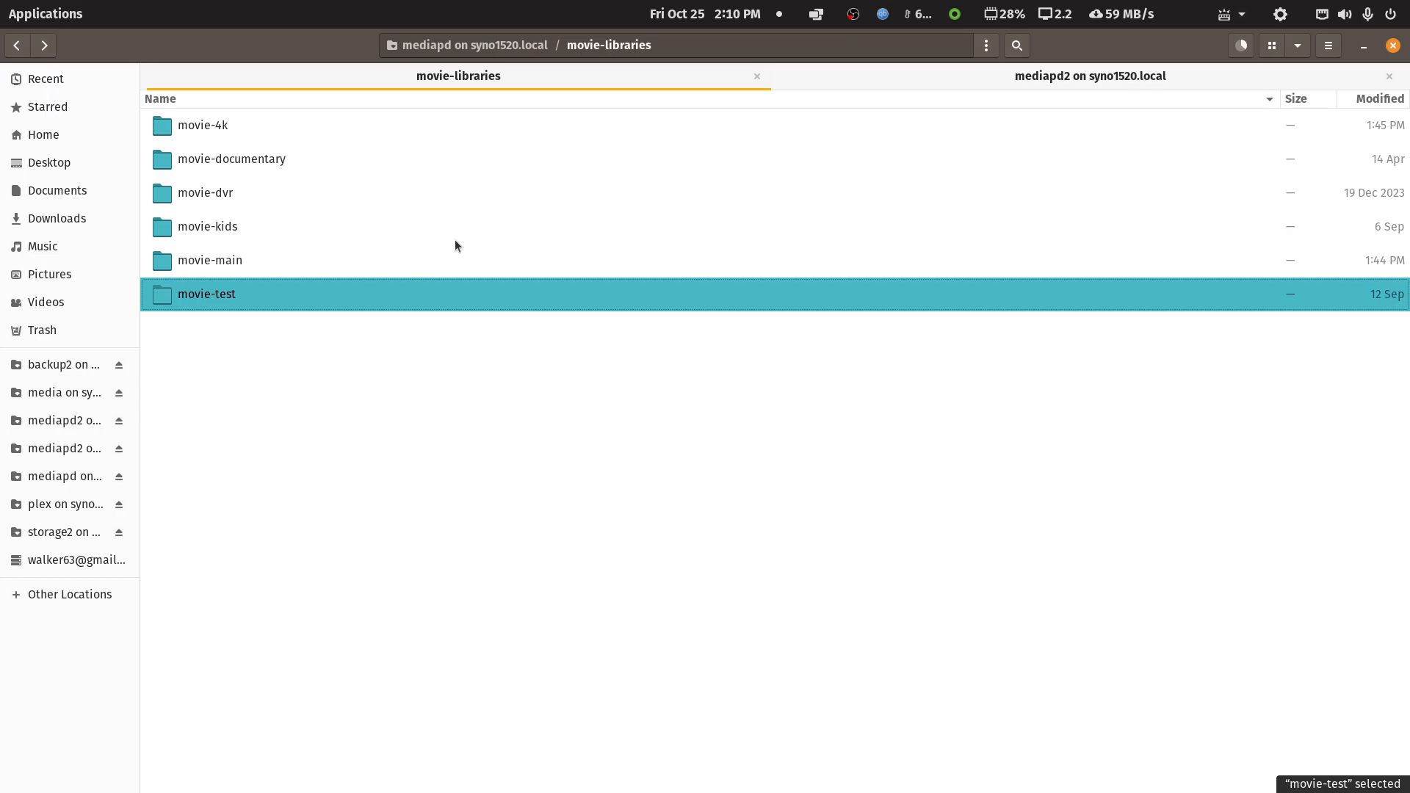
Step: Check the folder copy's progress, then minimize Files and bring up the untitled text document maximized
click(1241, 45)
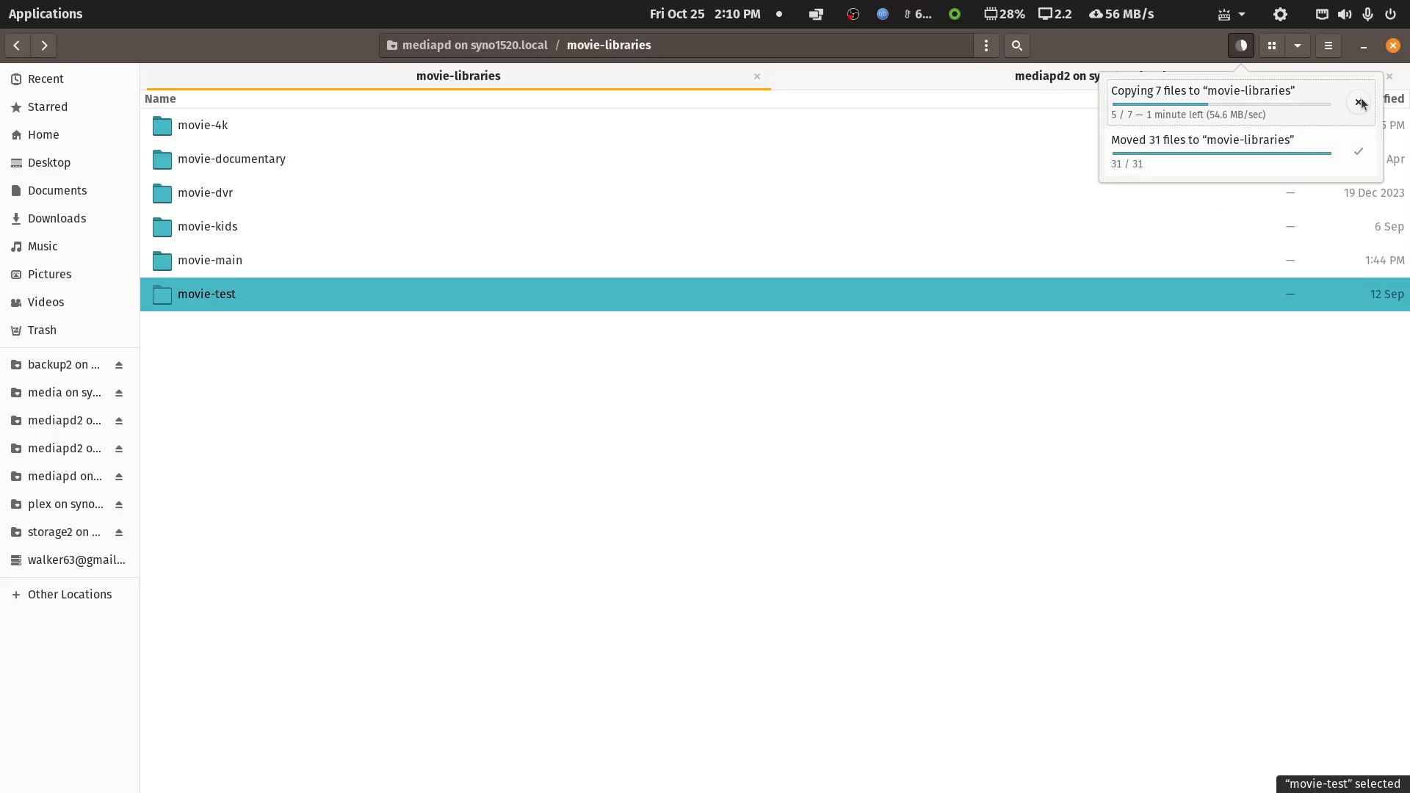
click(1360, 49)
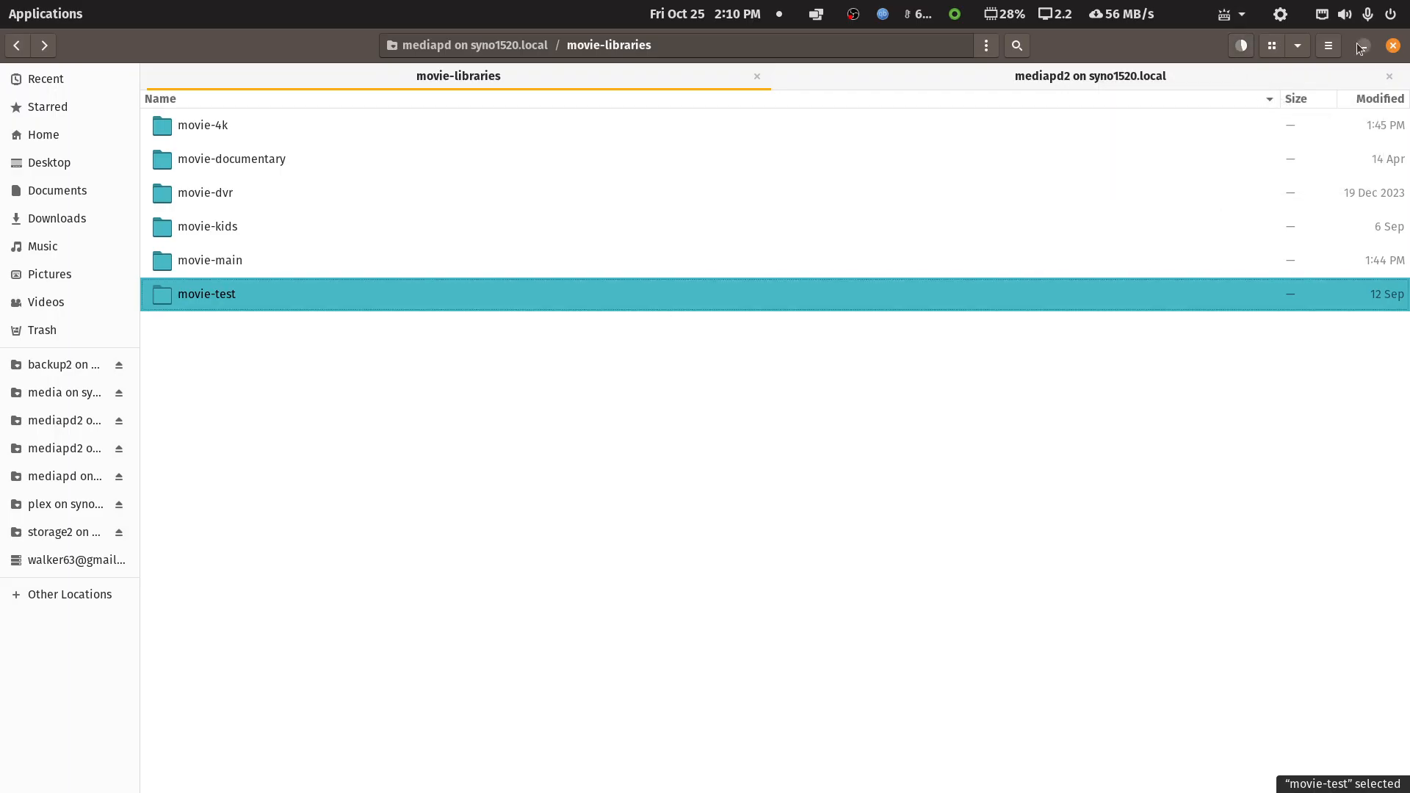
click(1355, 44)
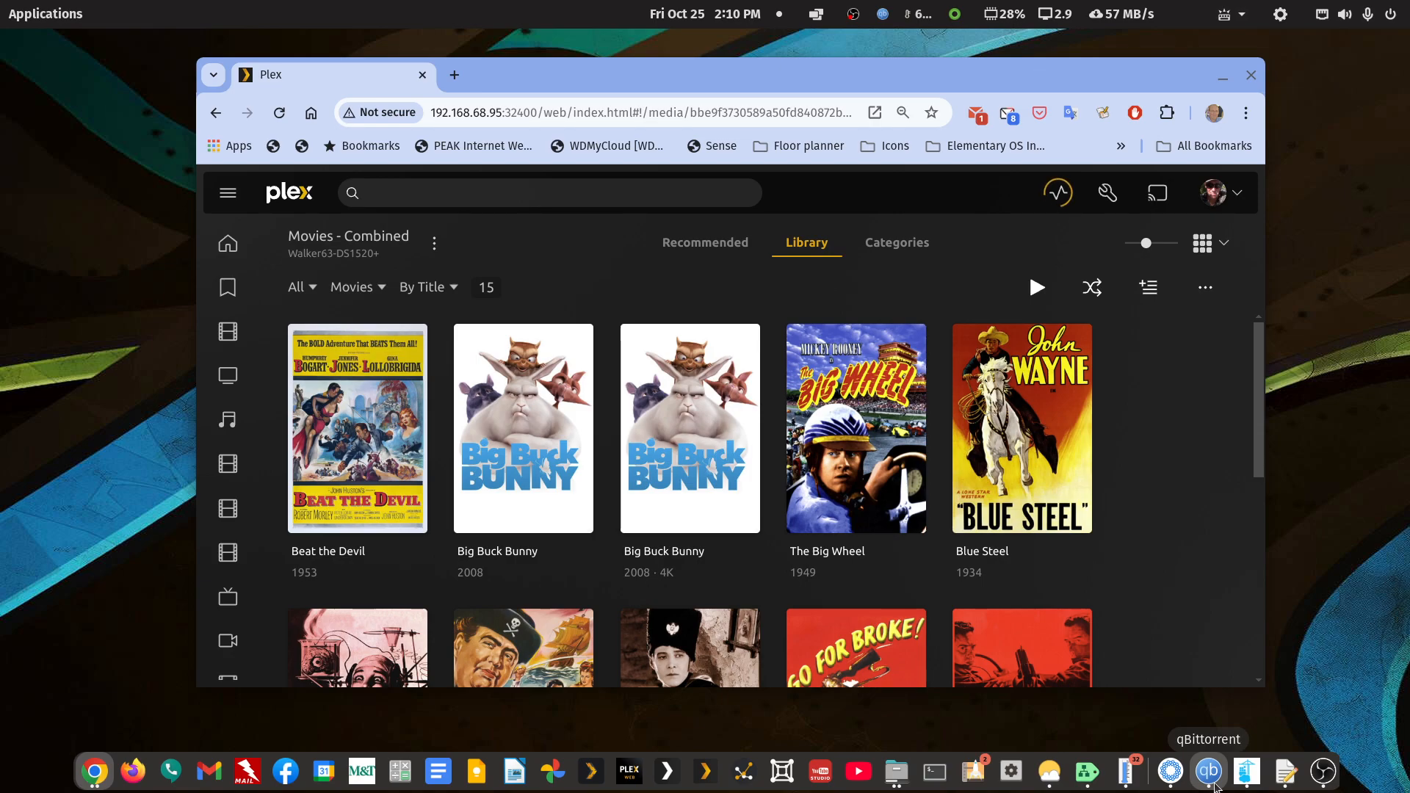
drag(1409, 99, 564, 122)
double_click(564, 121)
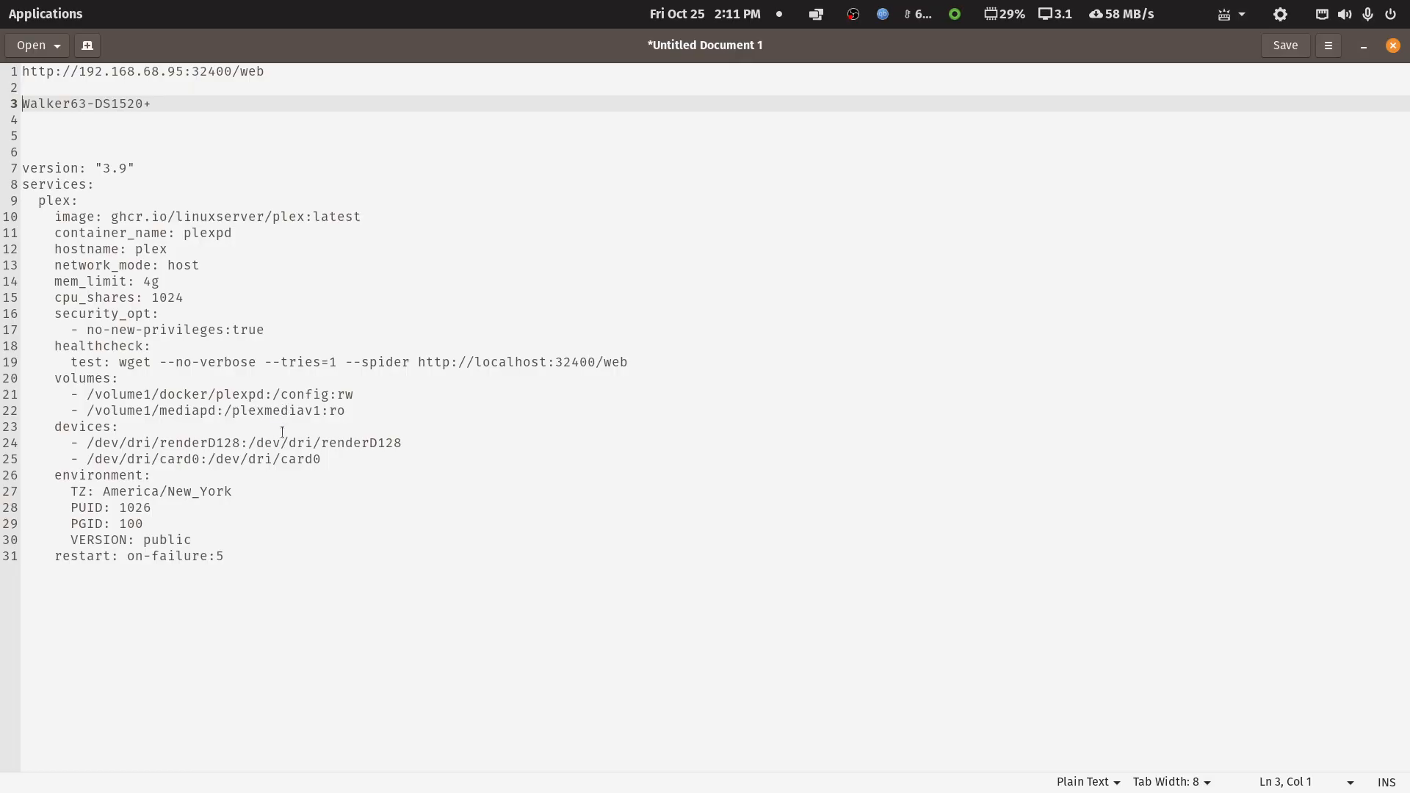
Step: Switch to Portainer and open the linux-server stack's compose file in the editor
click(67, 19)
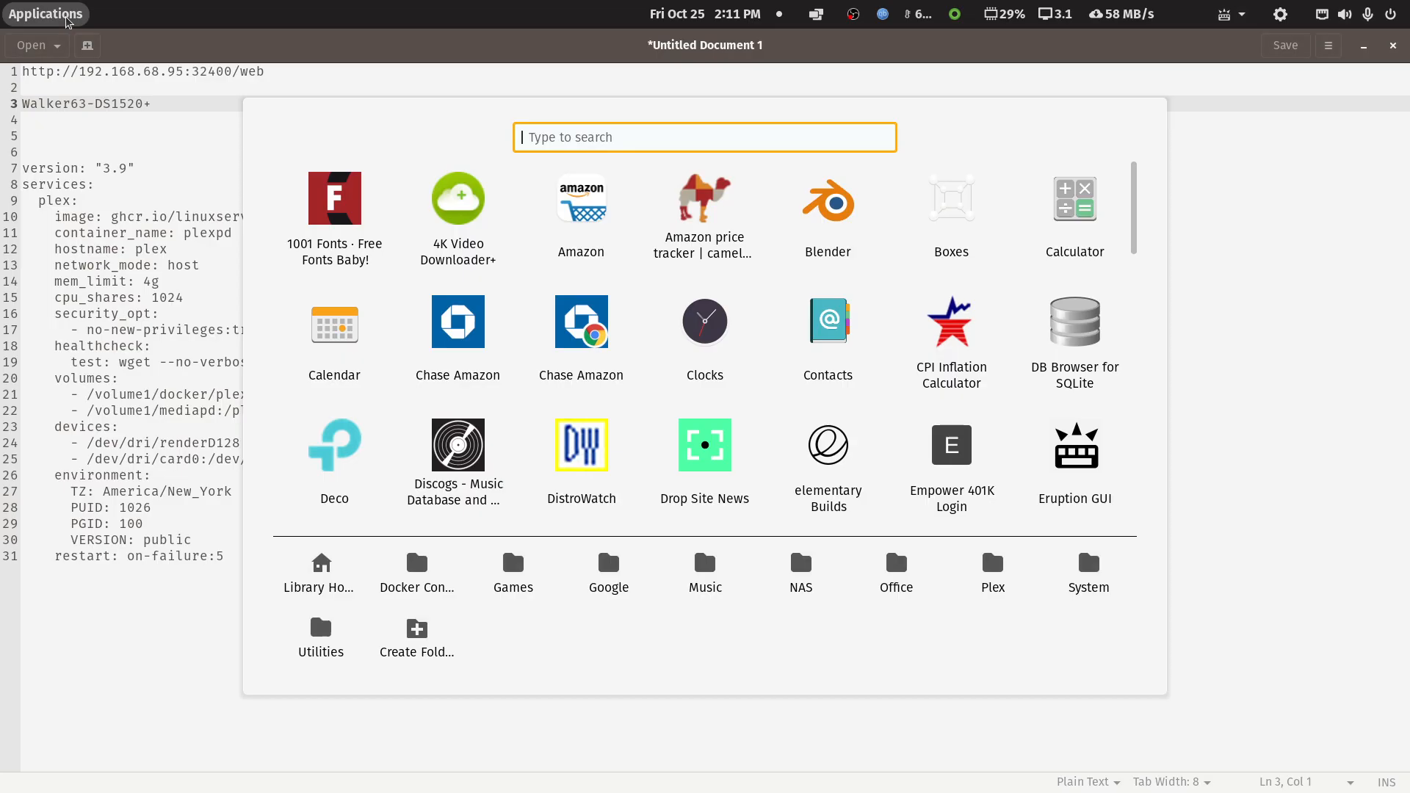
text(port)
click(590, 220)
drag(989, 96, 845, 132)
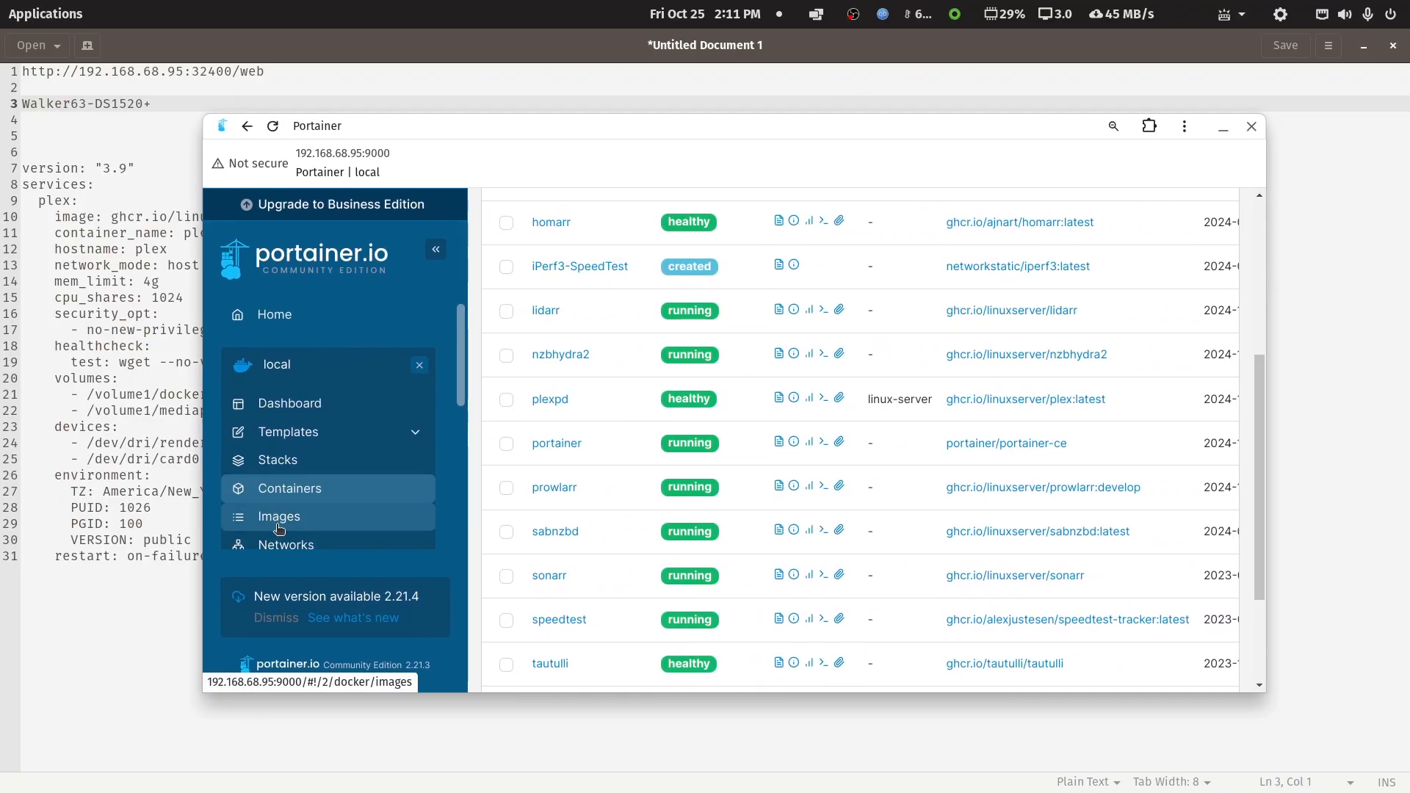
click(279, 460)
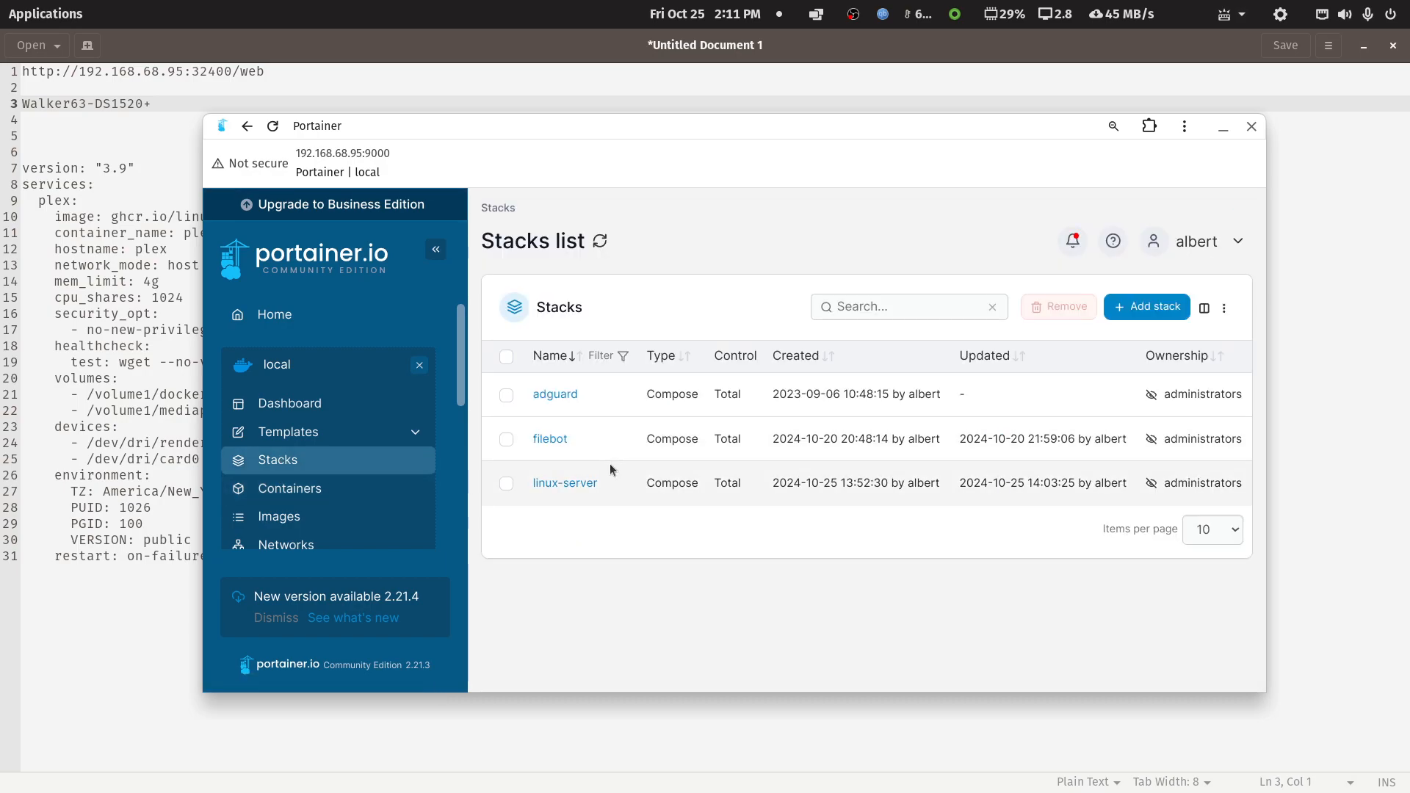
click(576, 483)
click(611, 311)
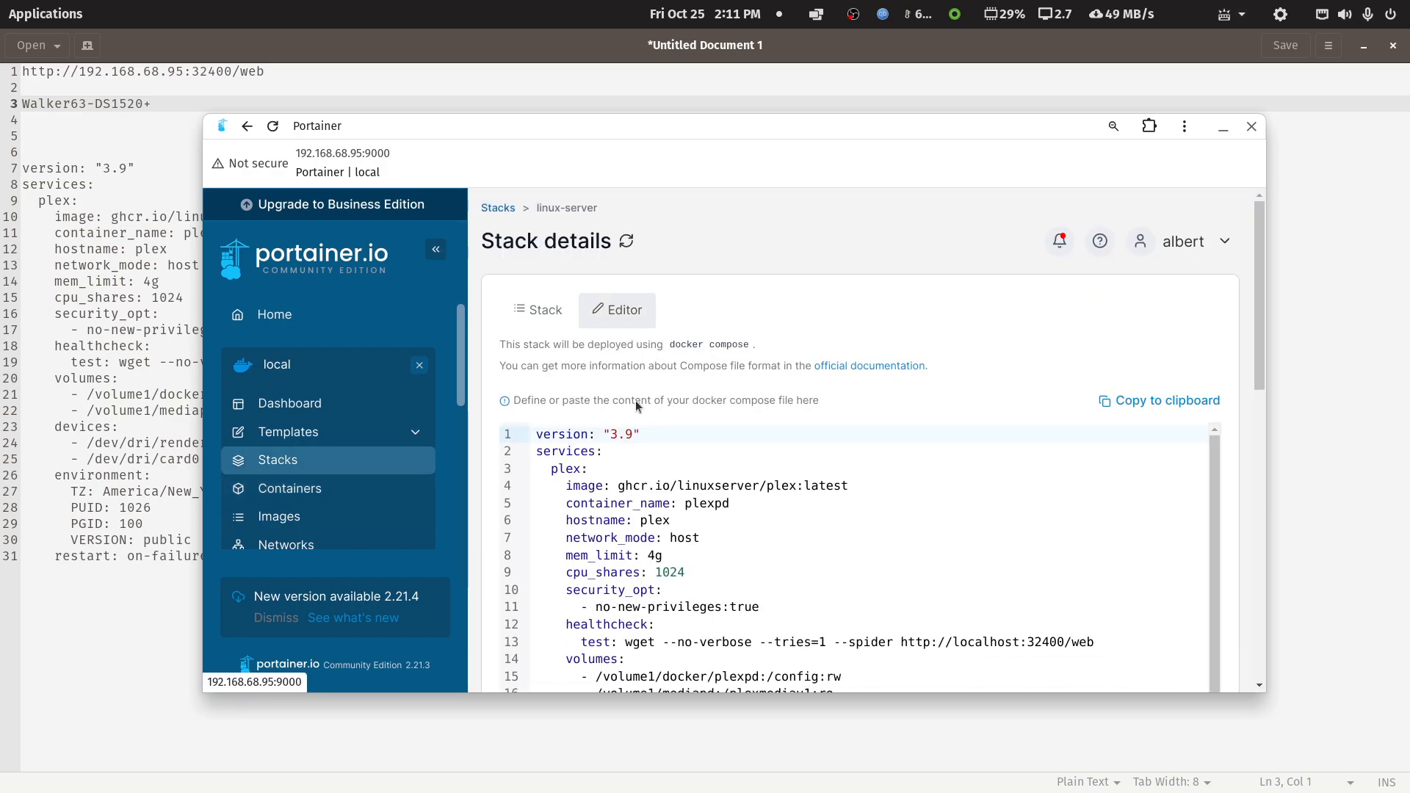
Step: Copy the complete compose file of the linux-server stack and return to the untitled text document
drag(536, 434, 783, 792)
key(ctrl+c)
scroll(817, 644, down, 3)
scroll(818, 644, down, 3)
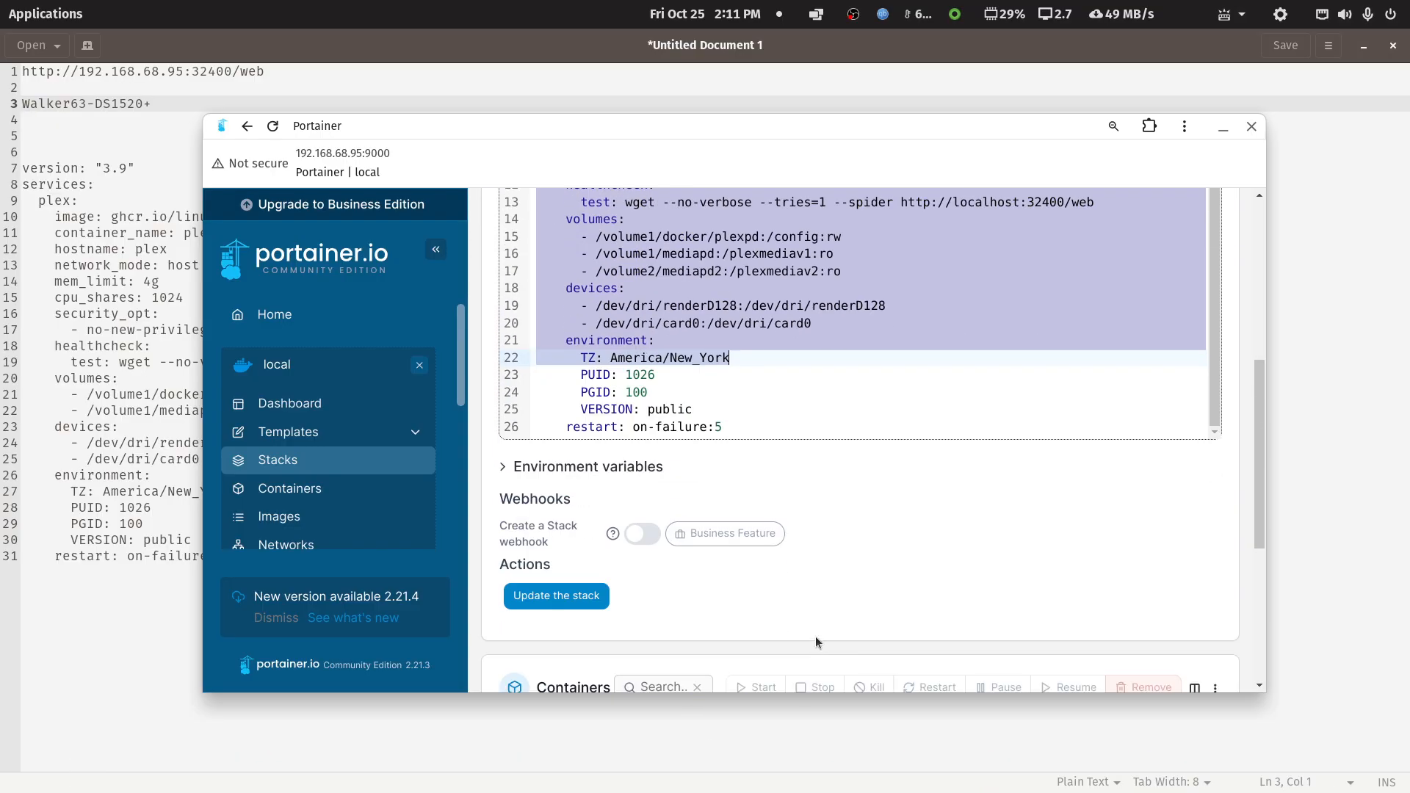
drag(808, 611, 673, 424)
right_click(673, 424)
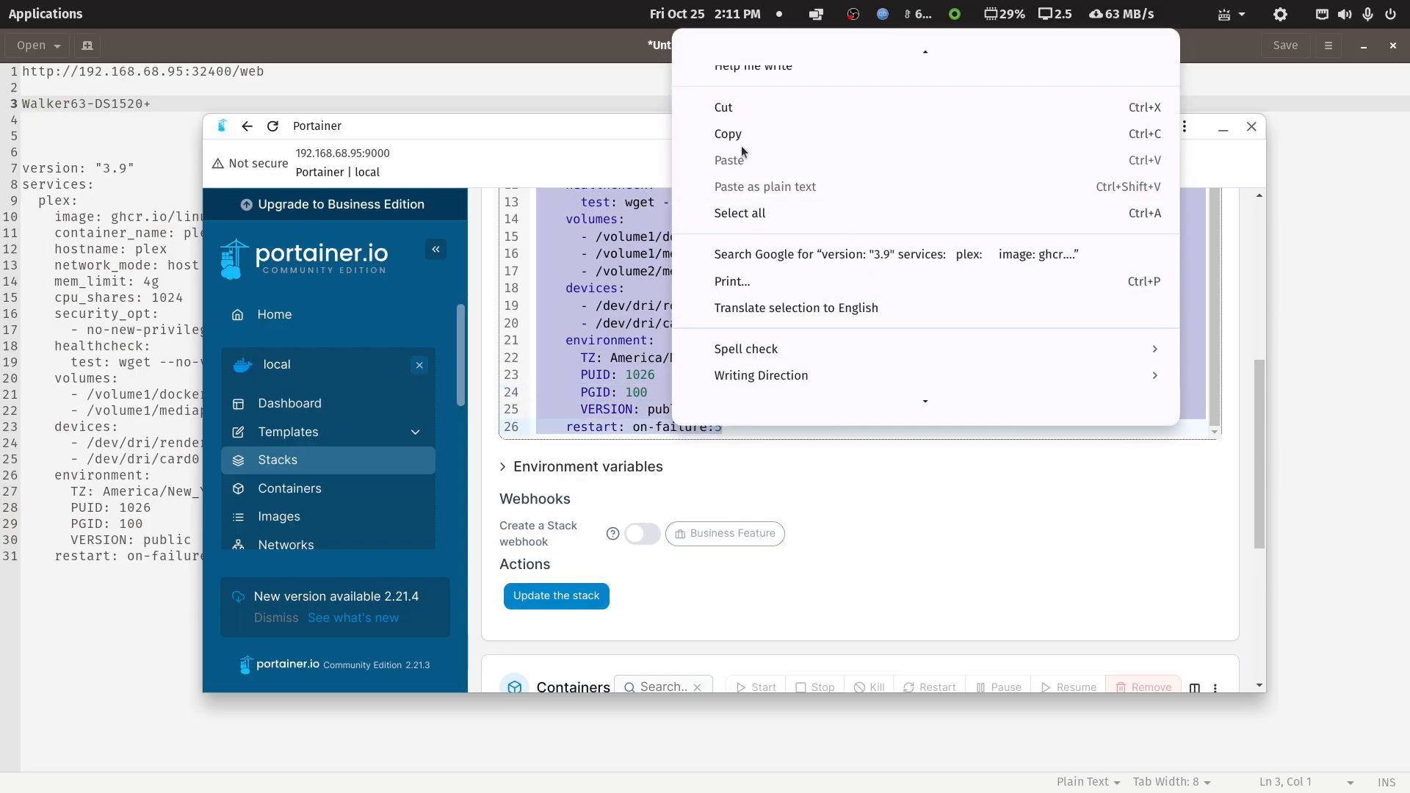
click(742, 138)
drag(726, 127, 1409, 331)
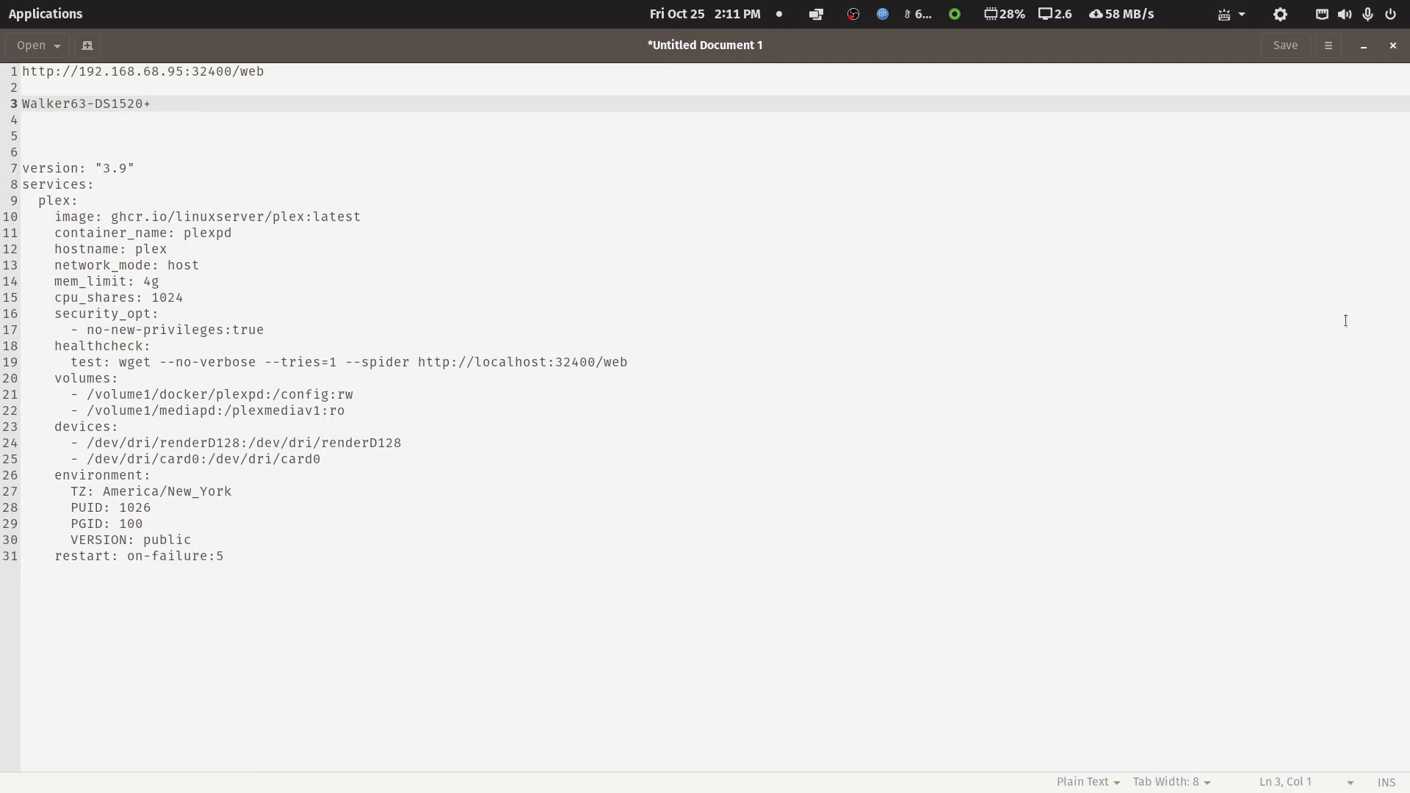
Step: Replace the document's old compose text with the copied version and delete the server name on line 3
drag(255, 562, 1, 163)
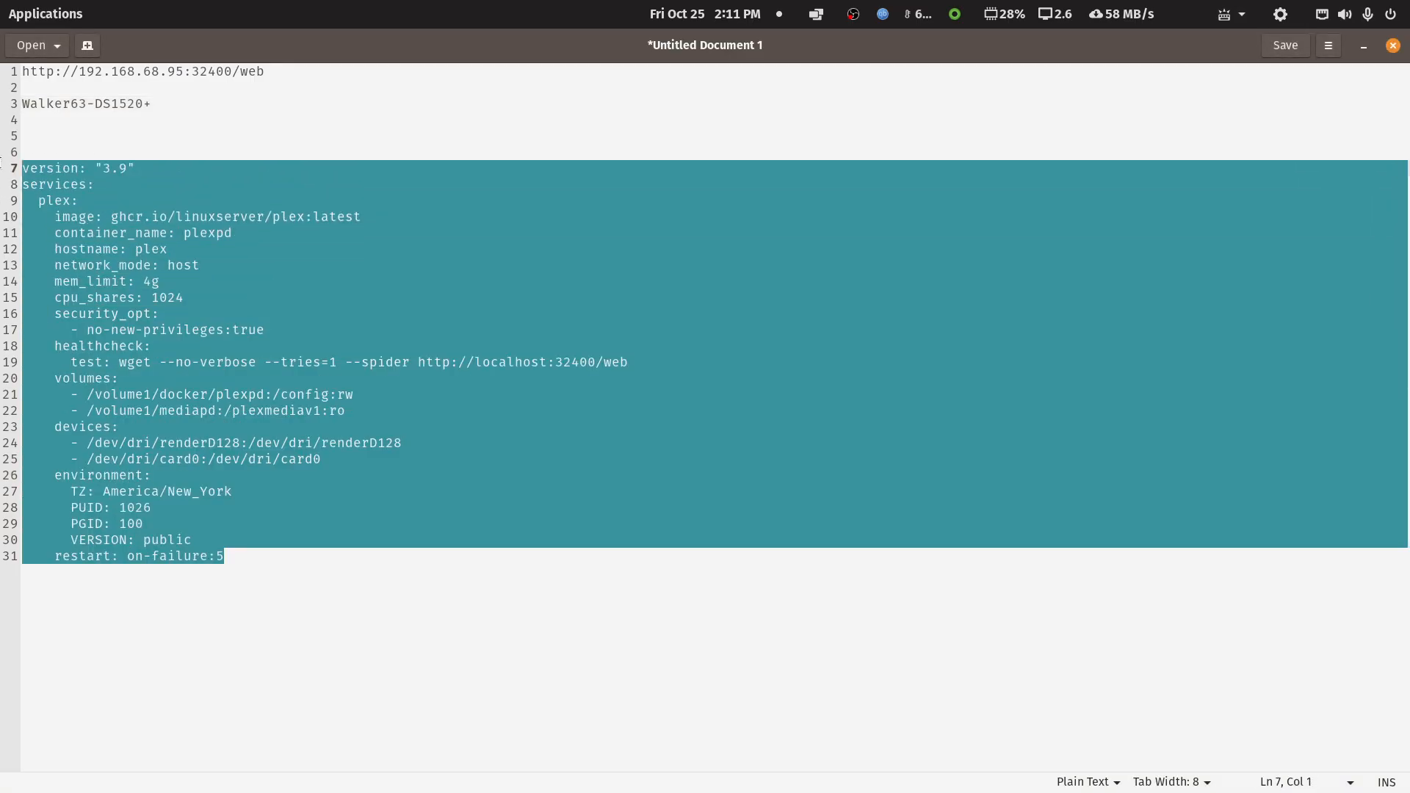
key(ctrl+v)
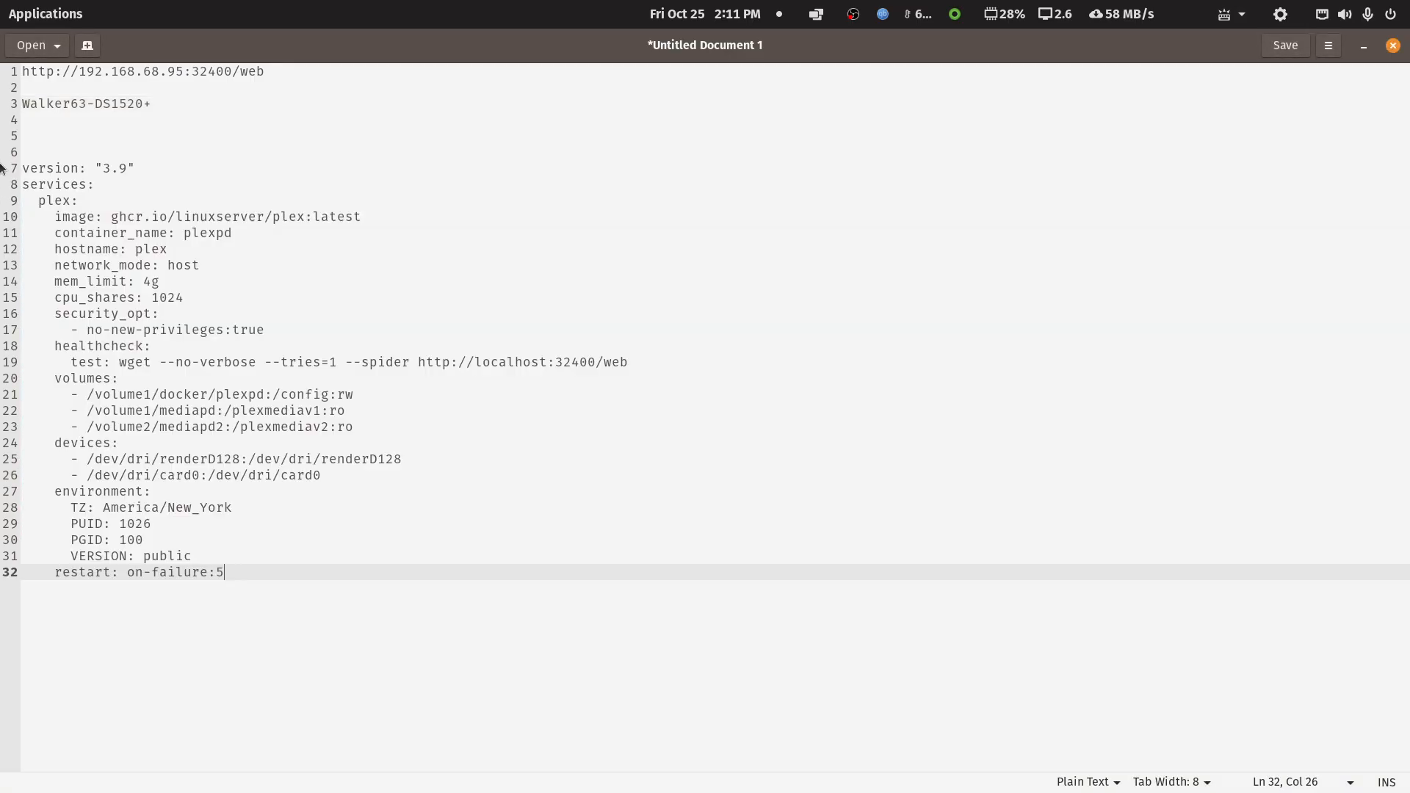
drag(269, 73, 258, 71)
drag(155, 109, 15, 104)
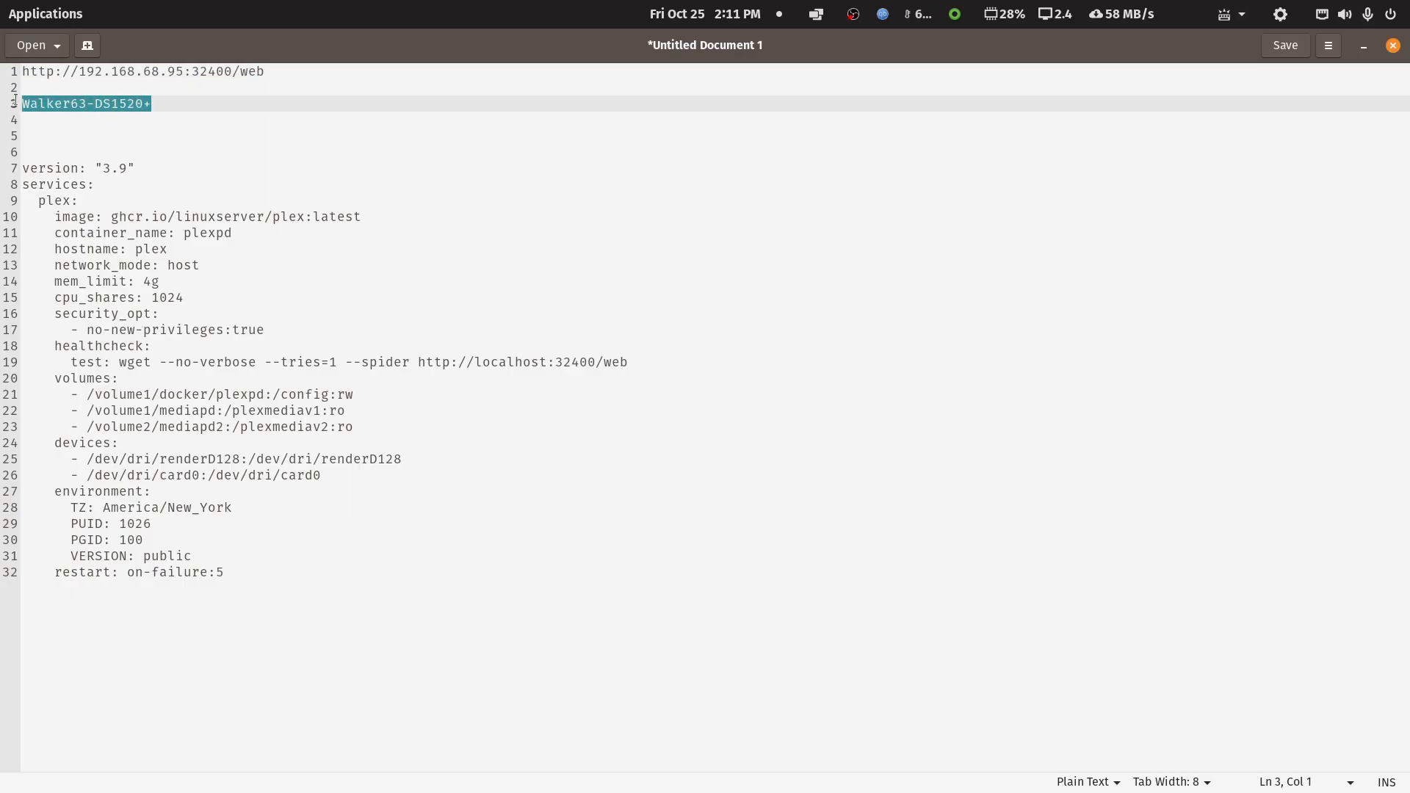
key(BackSpace)
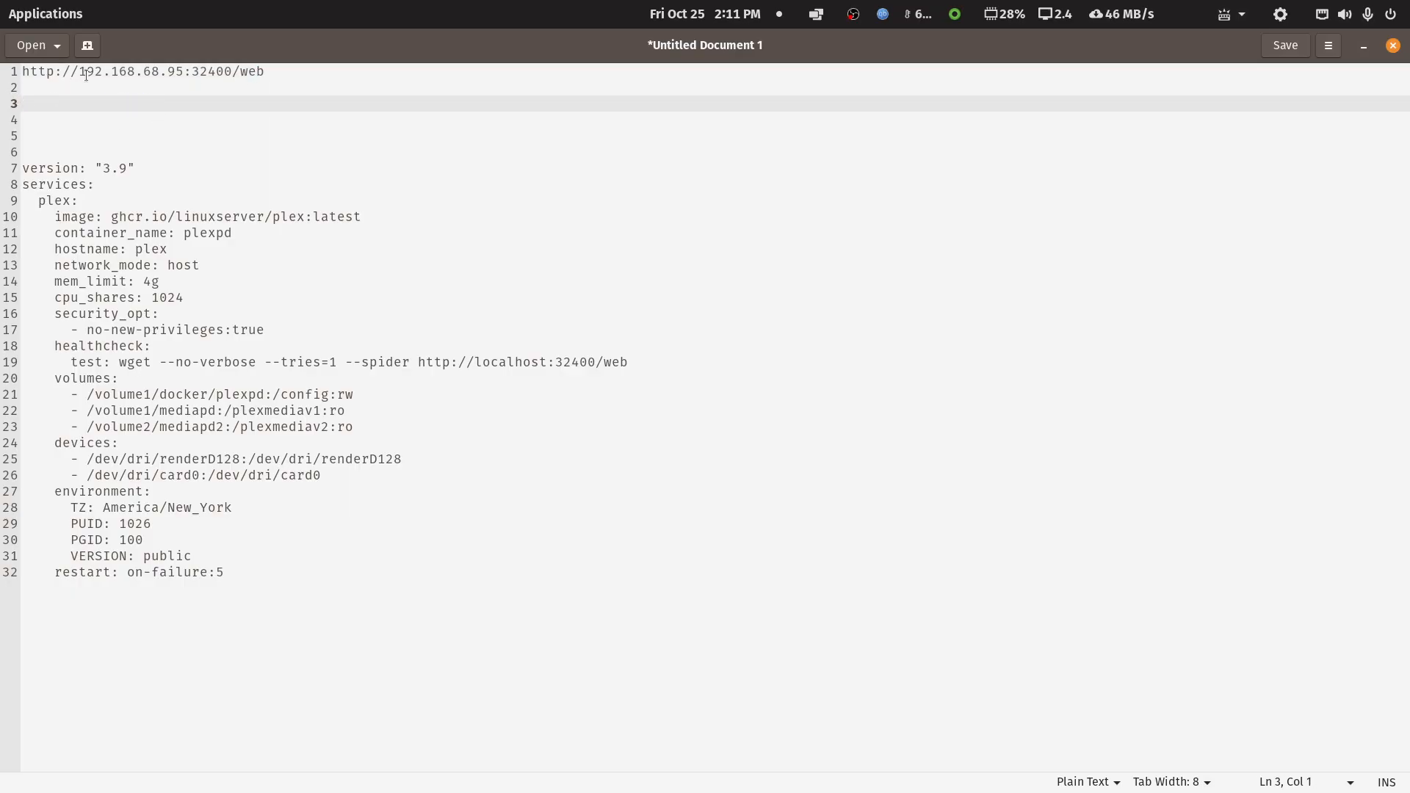
drag(78, 71, 181, 73)
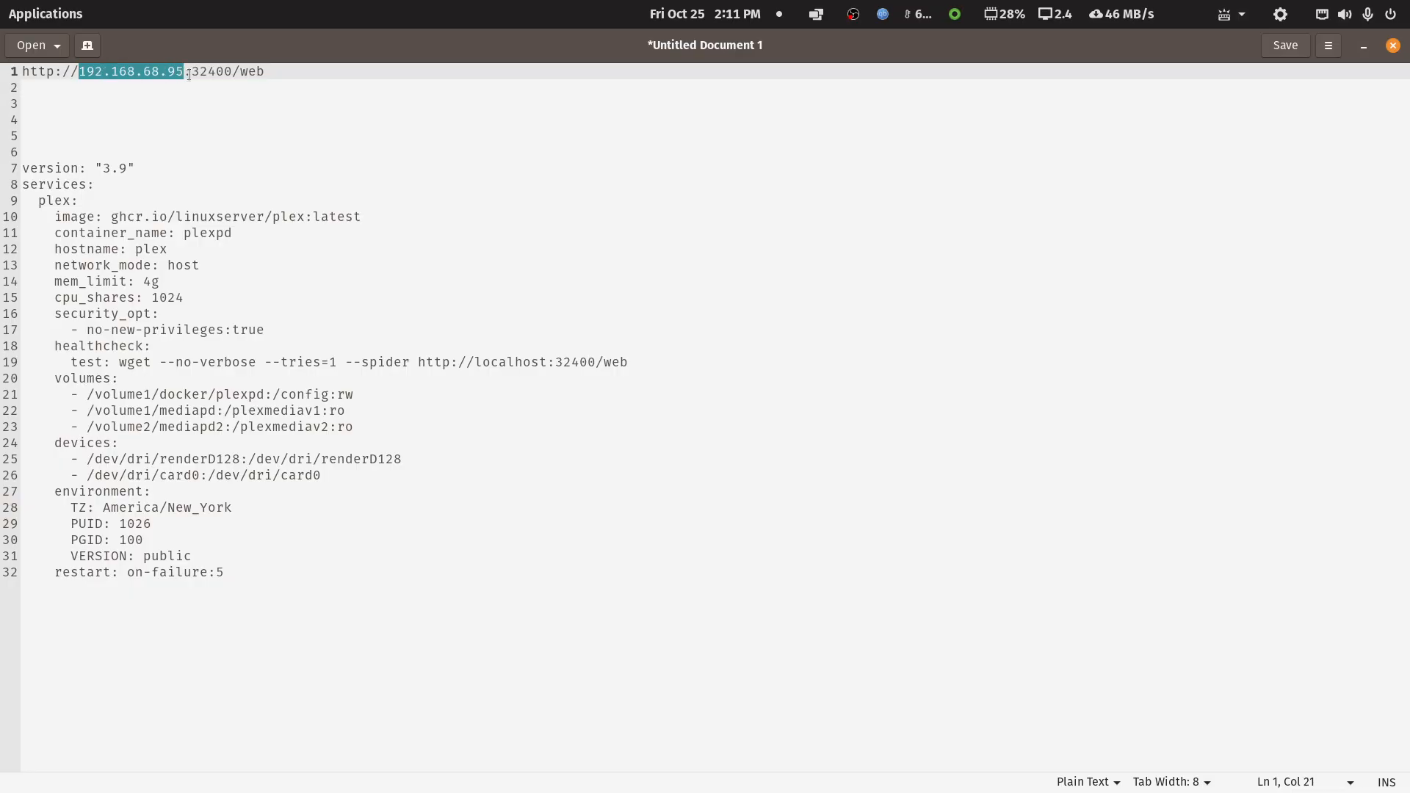
click(195, 120)
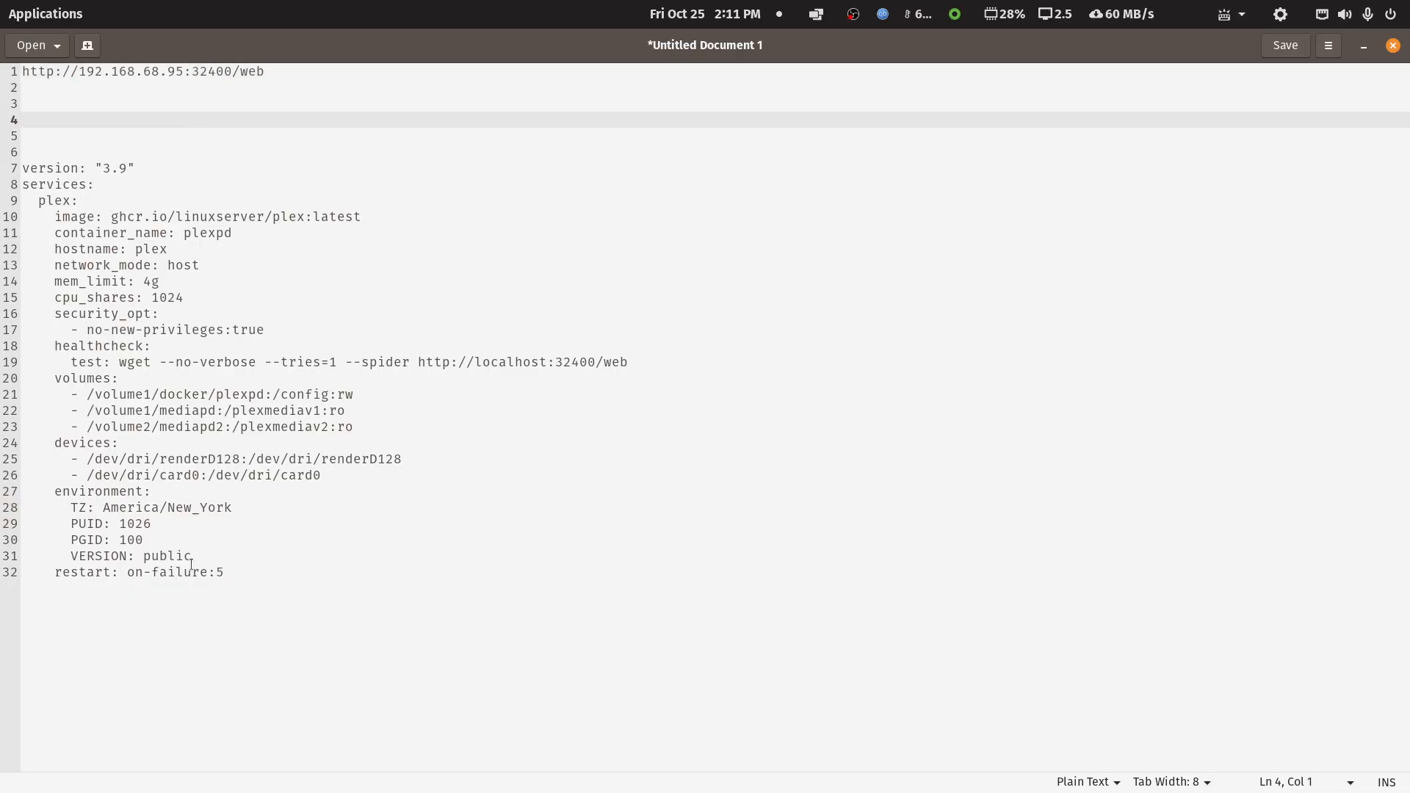
Step: Review the complete compose text from version to restart and the volume2 media mapping on line 23
drag(232, 573, 15, 170)
click(284, 656)
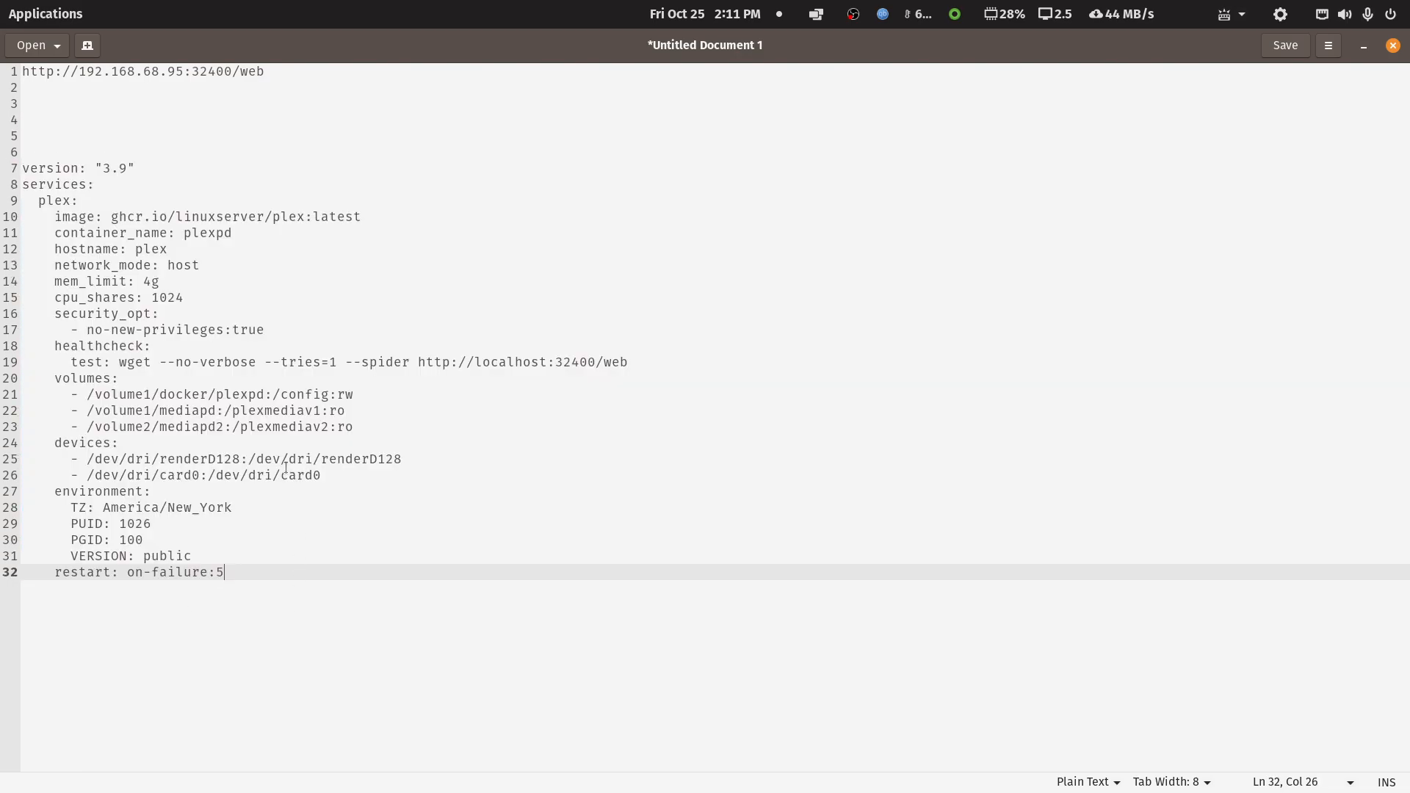
drag(355, 429, 75, 432)
click(356, 429)
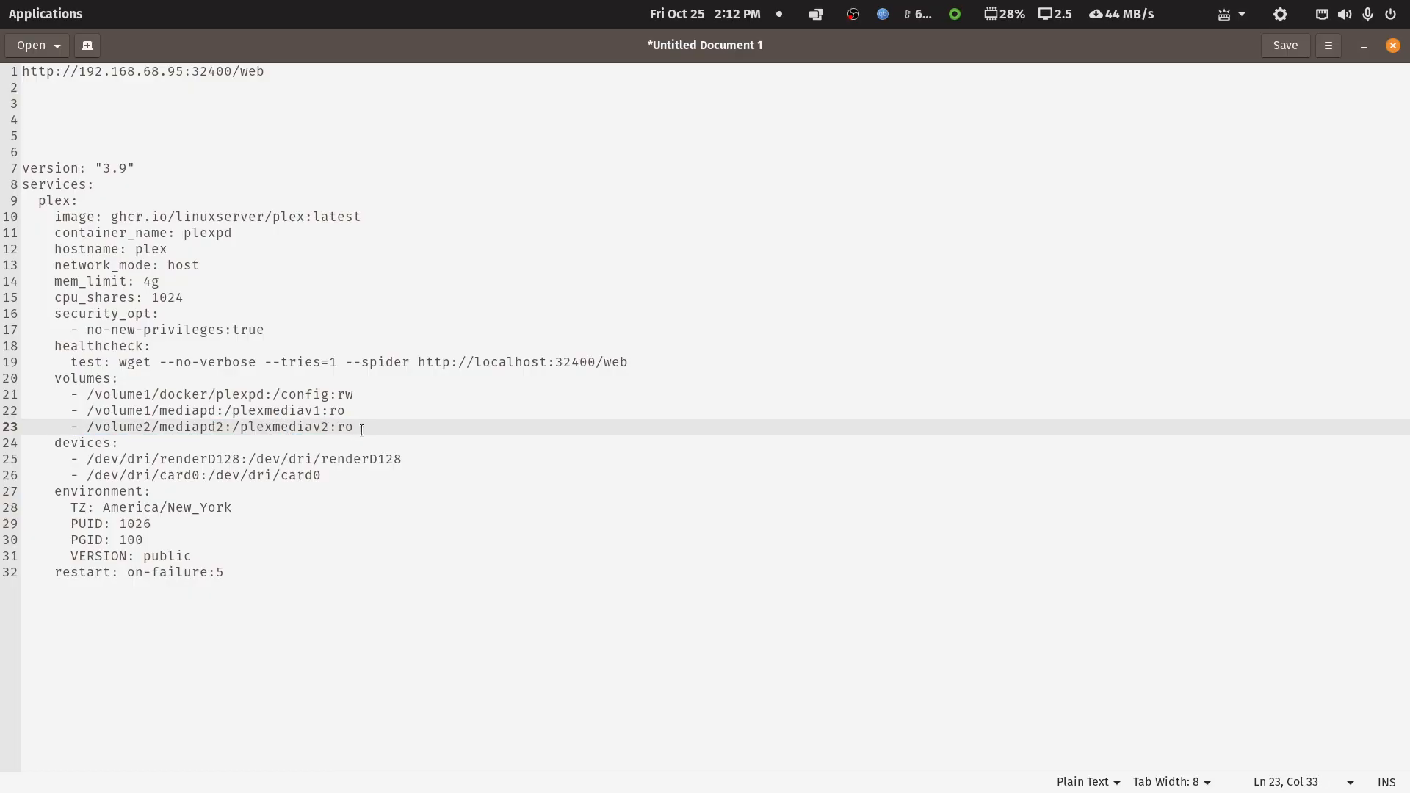
Step: Try rw access on the /plexmediav2 mapping, restoring ro on the /plexmediav1 and /plexmediav2 mappings
mouse_move(352, 429)
mouse_down()
mouse_move(338, 413)
mouse_move(348, 427)
mouse_up()
text(wwo)
drag(346, 413, 339, 412)
text(o)
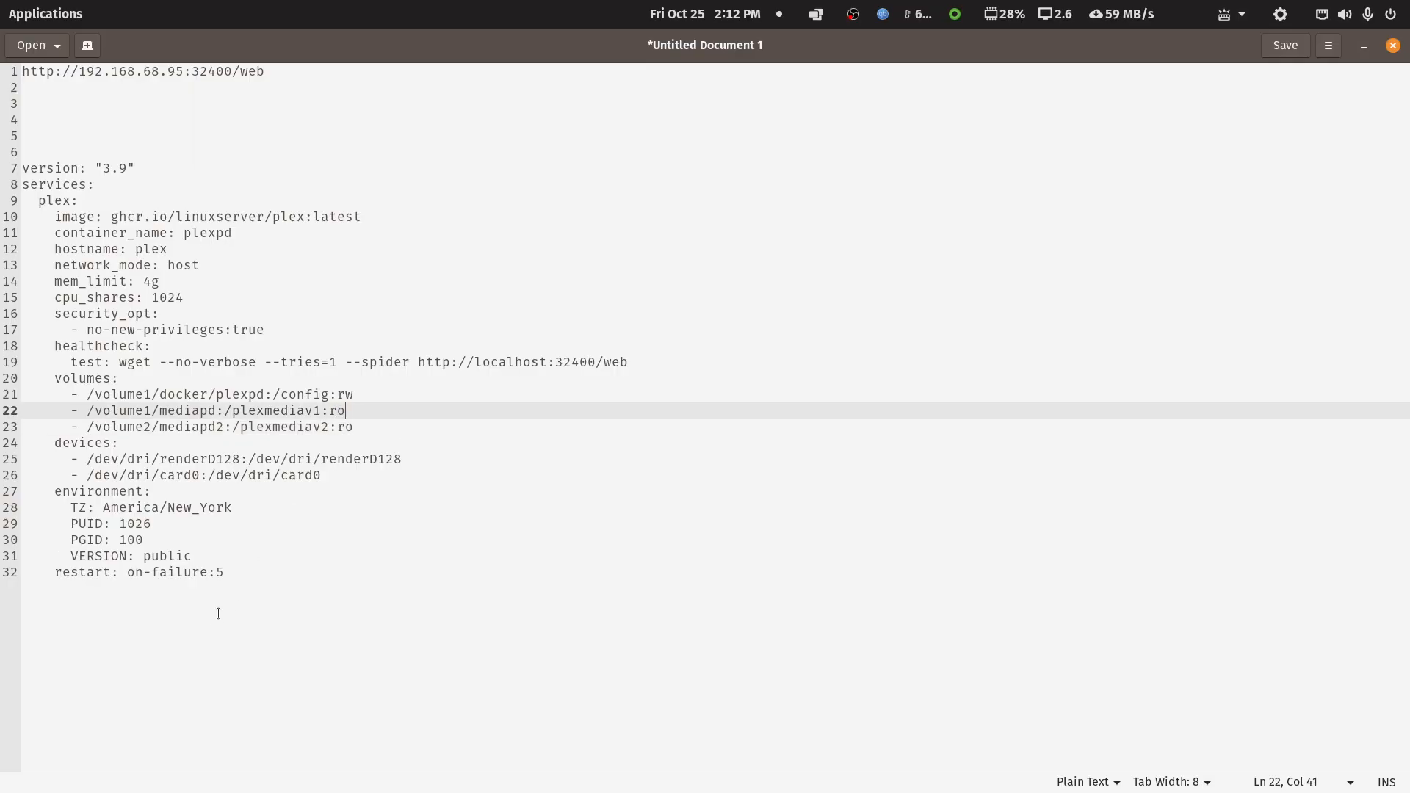
Step: Review the PUID and PGID values in the compose text's environment section
drag(148, 538, 122, 526)
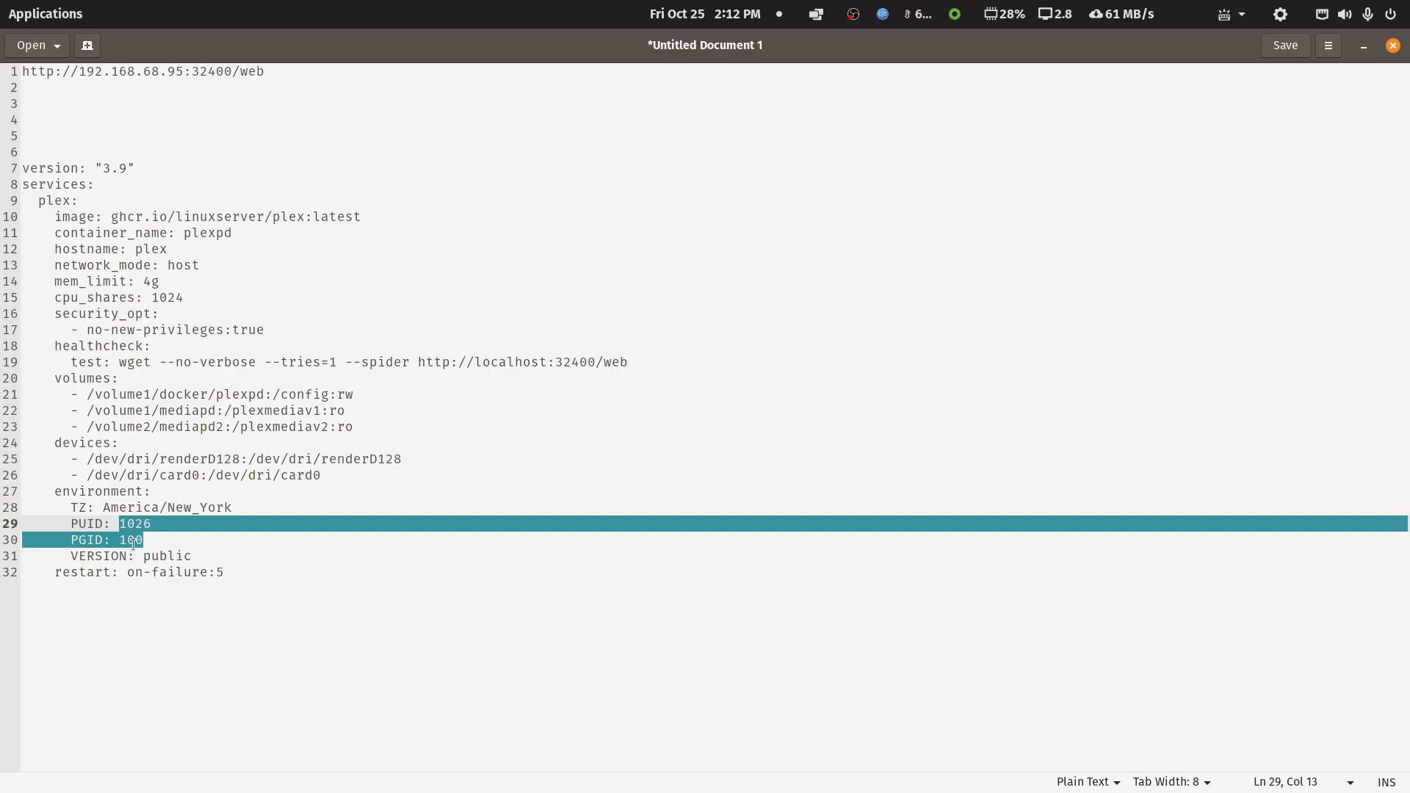
click(145, 544)
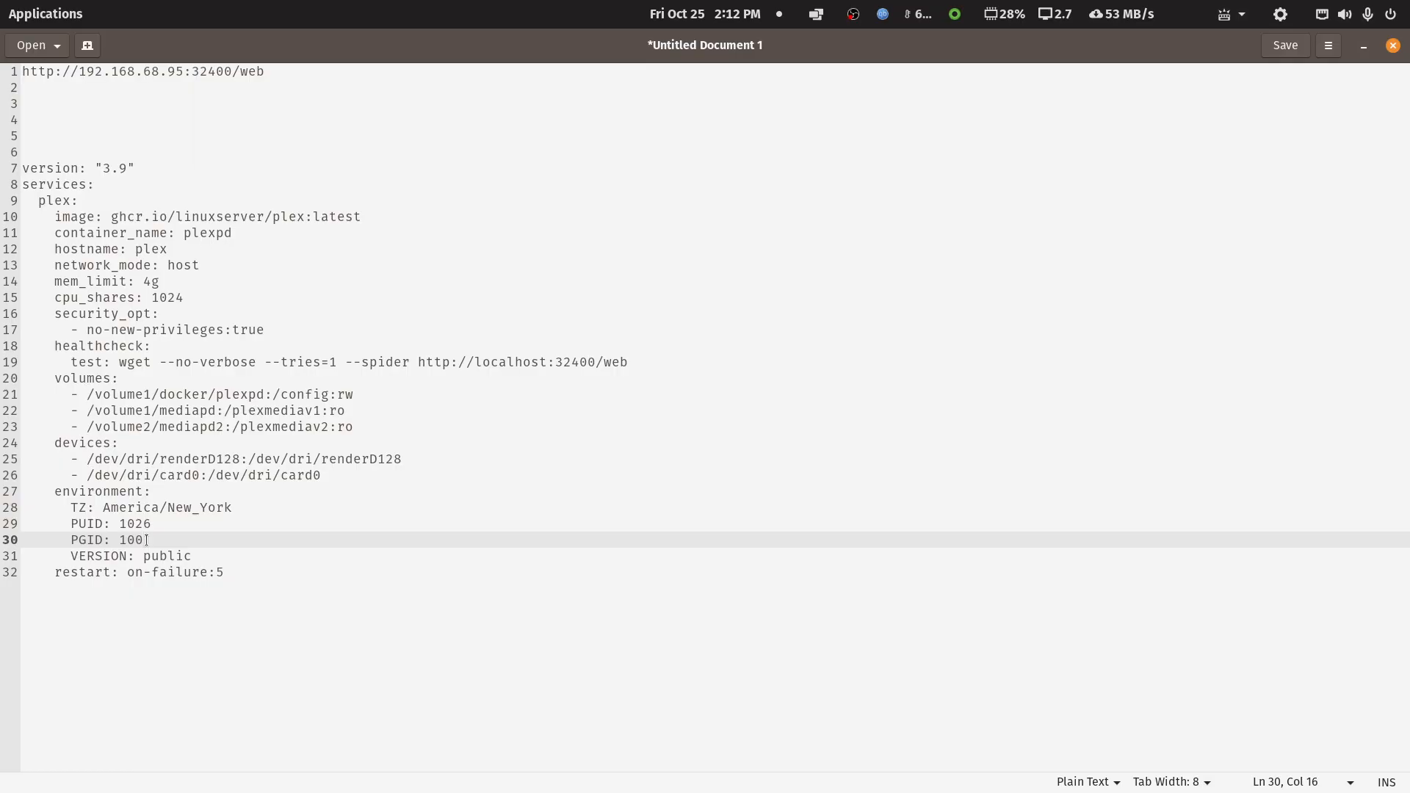
drag(146, 540, 121, 524)
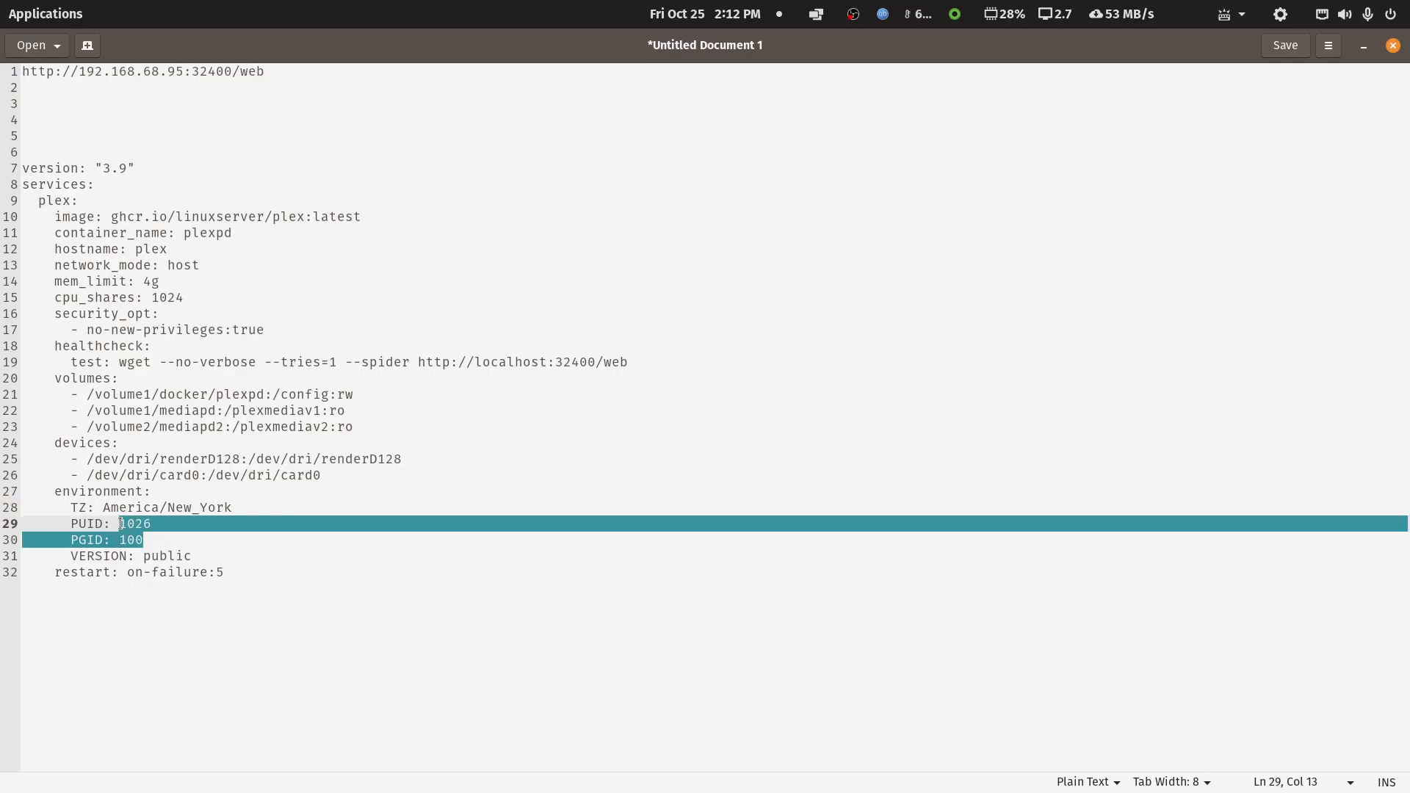
click(168, 540)
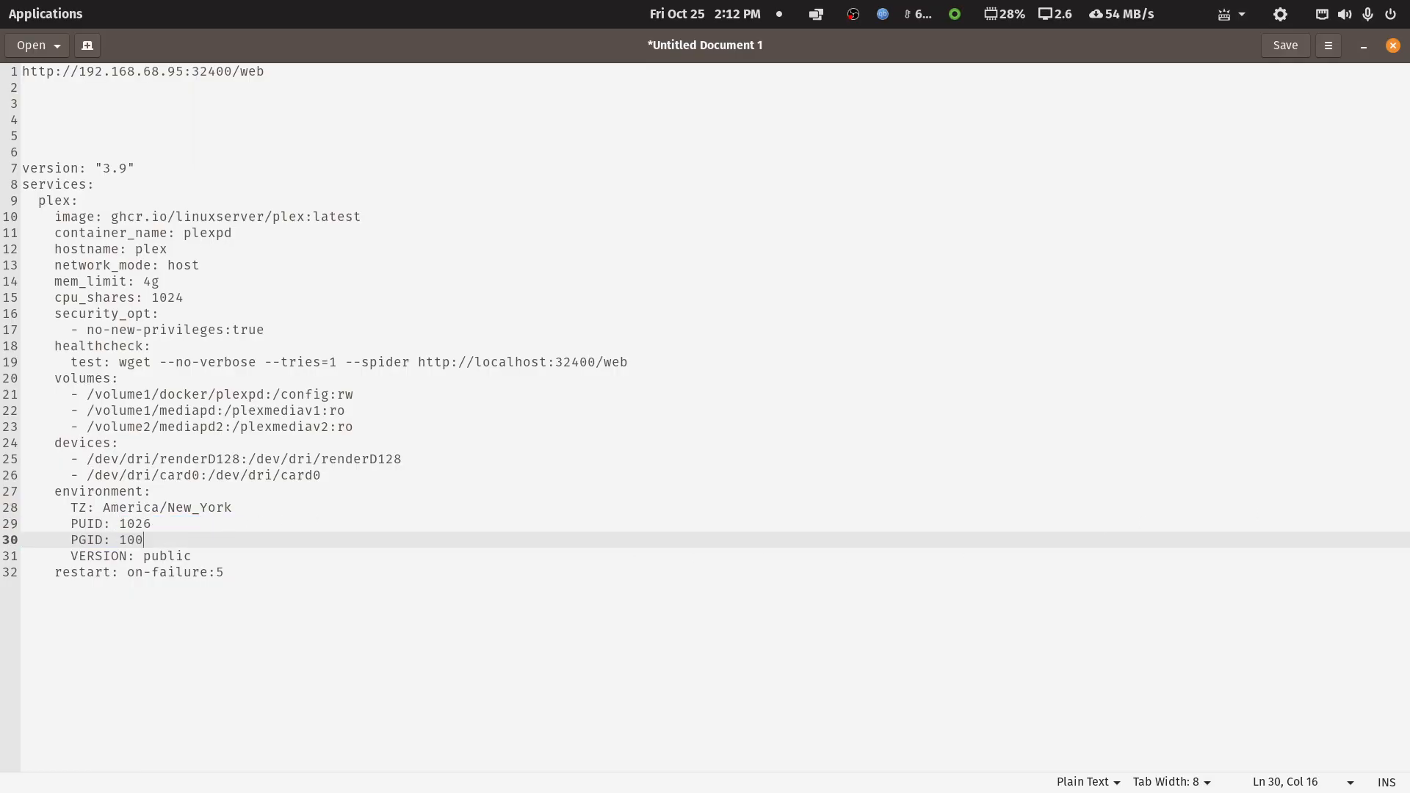